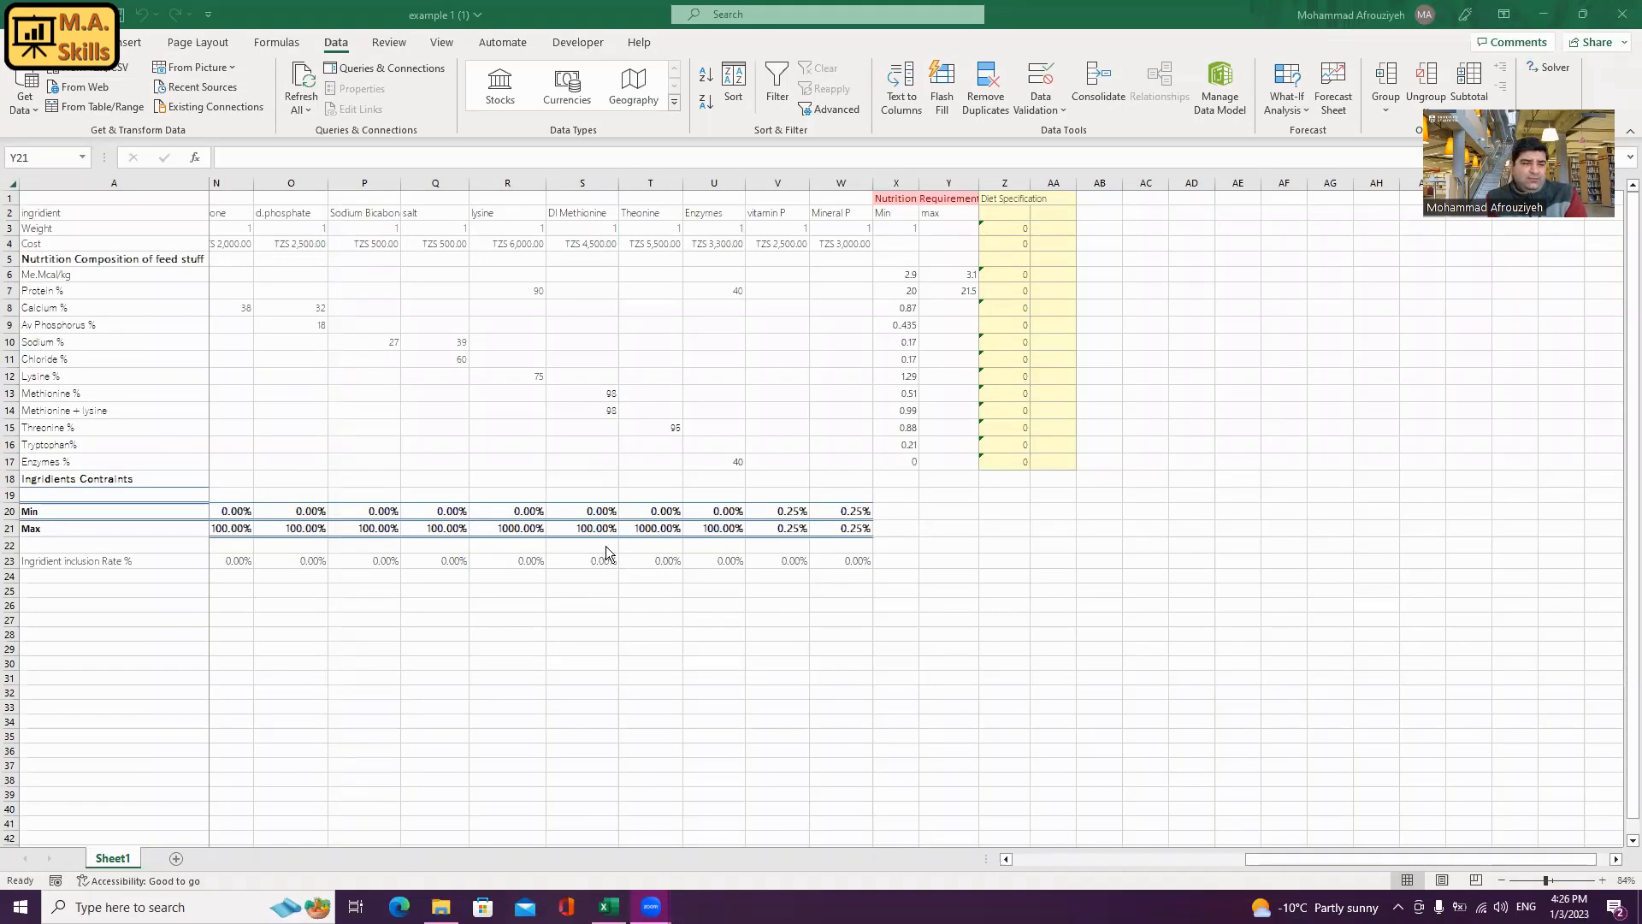
- Examine the ingredient columns with their costs and nutrient composition, down to the ingredient constraints and inclusion rate rows
scroll(1333, 847, "up", 5)
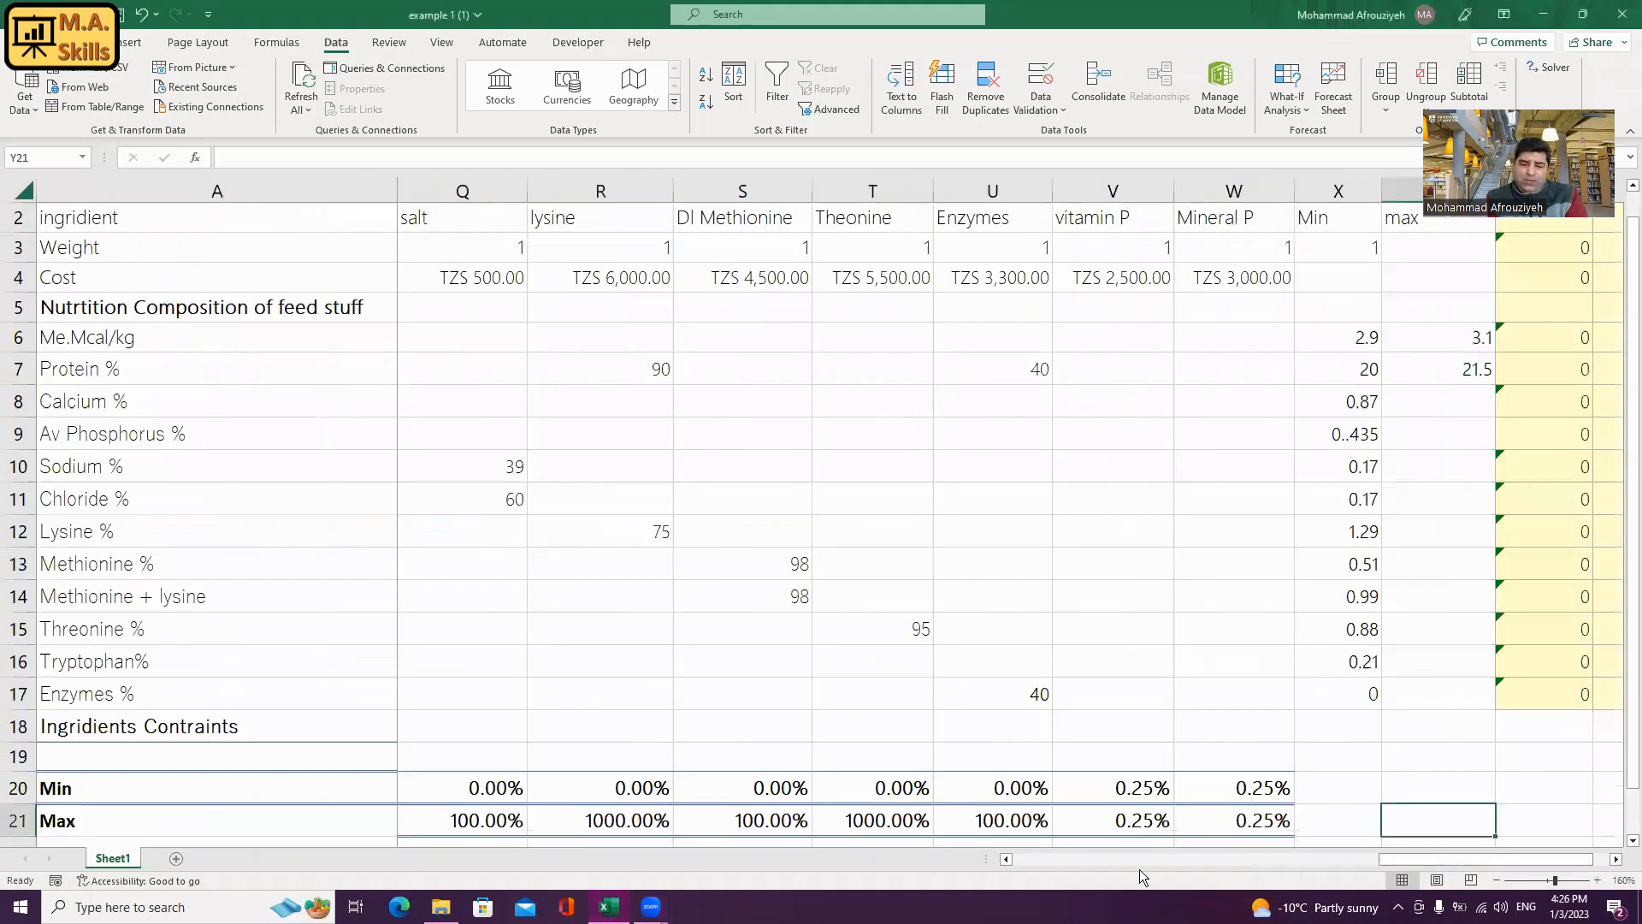
left_click(1028, 860)
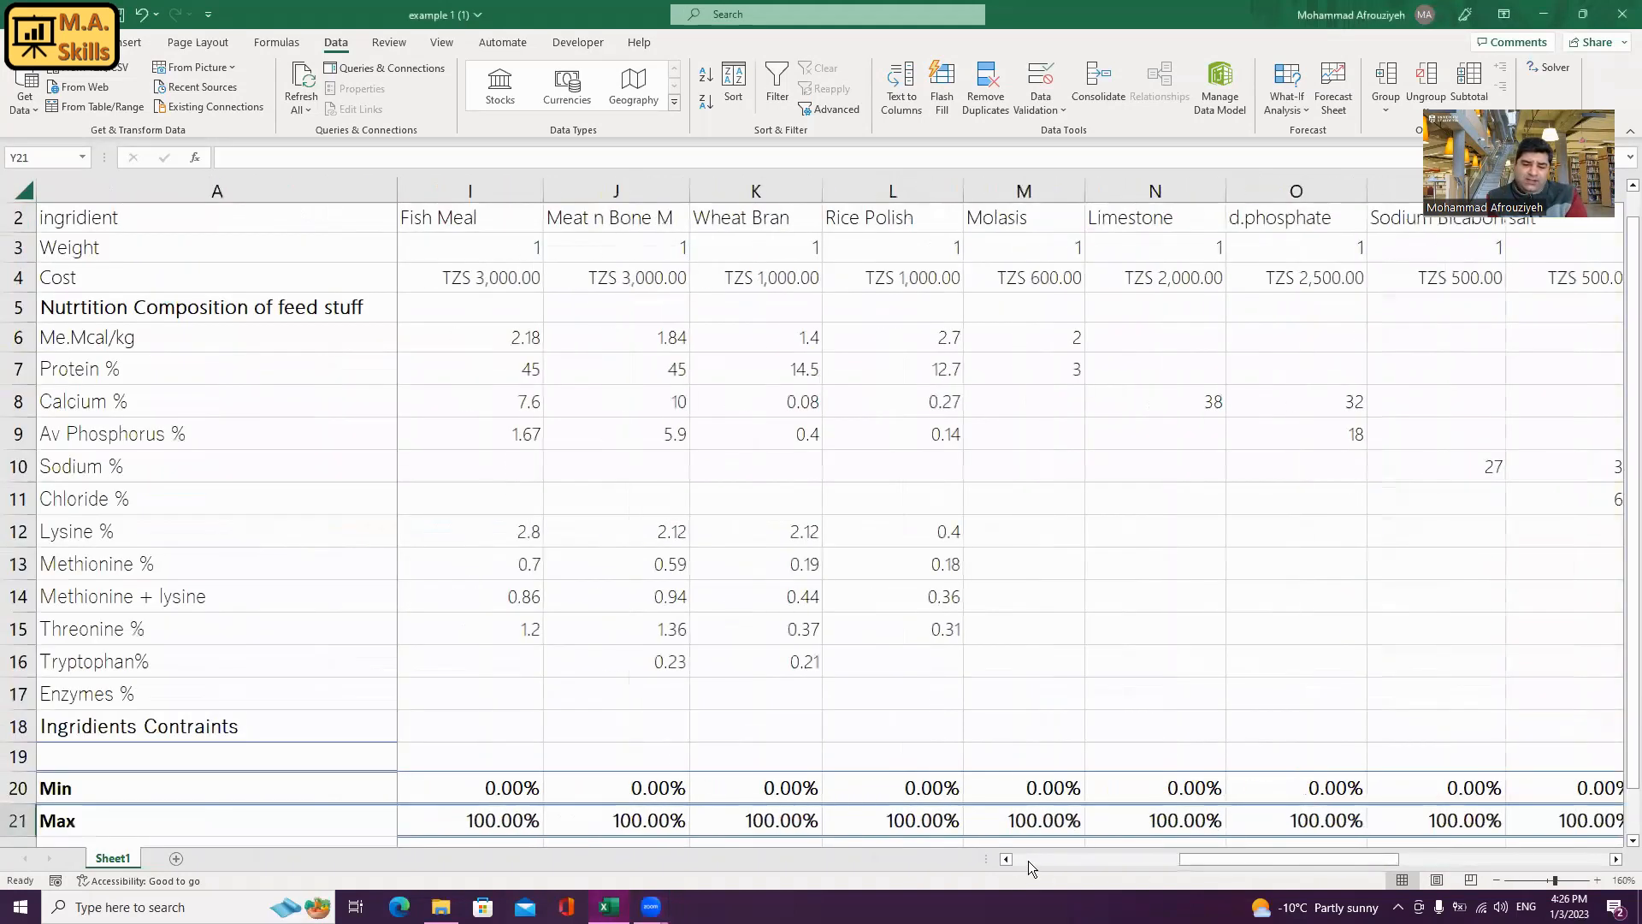
left_click(1028, 860)
scroll(287, 526, "up", 1)
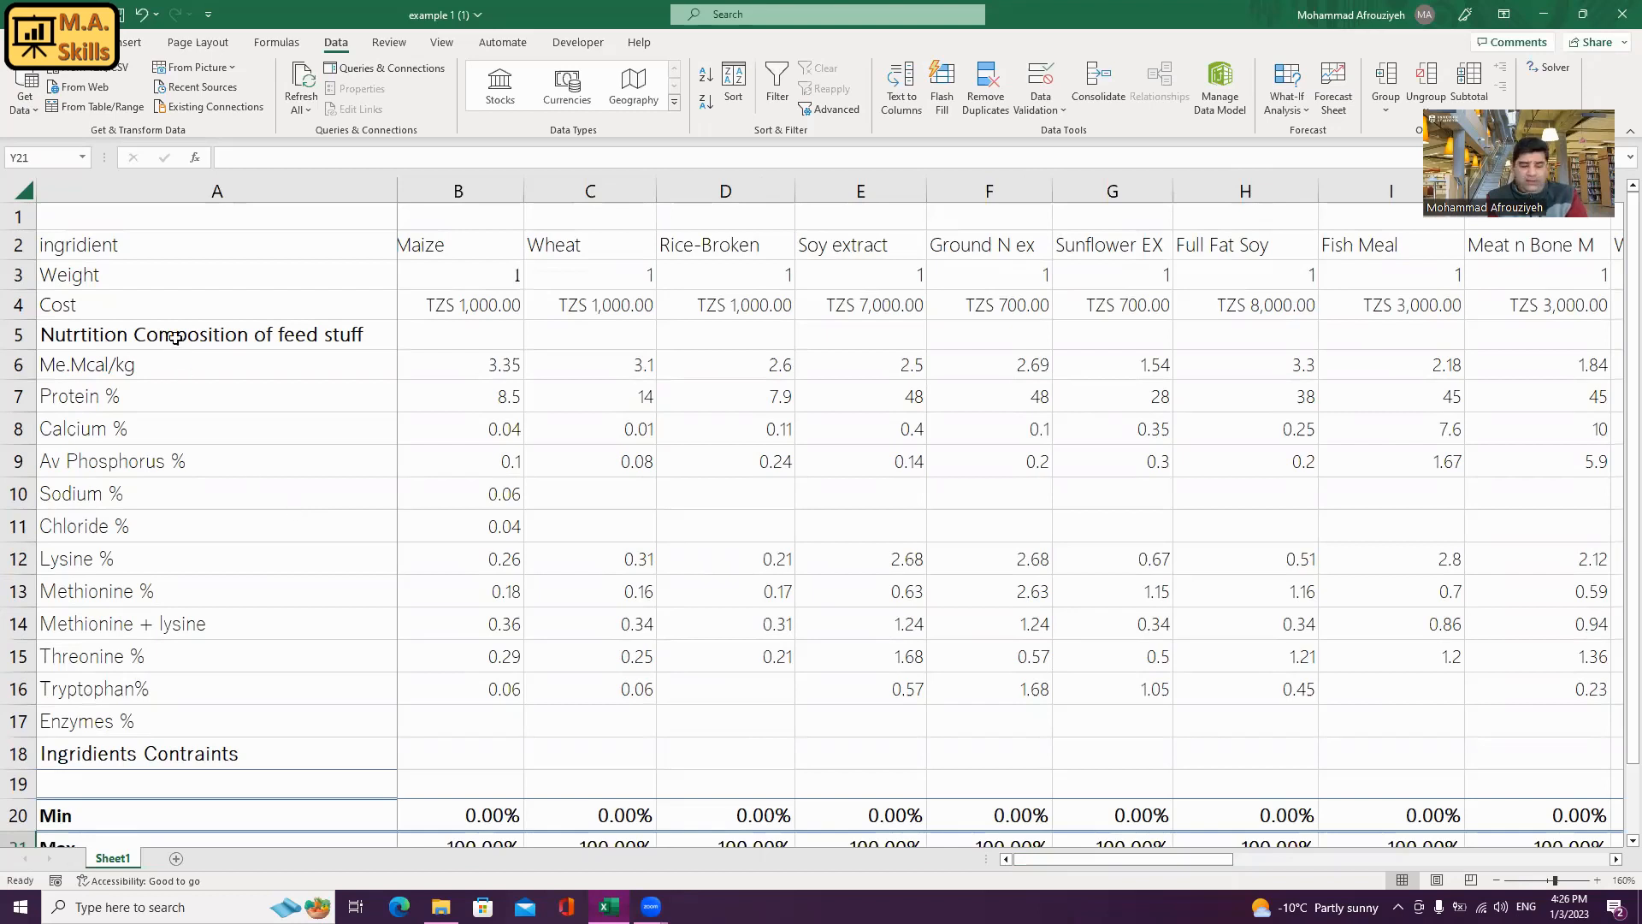
scroll(176, 320, "up", 1, "ctrl")
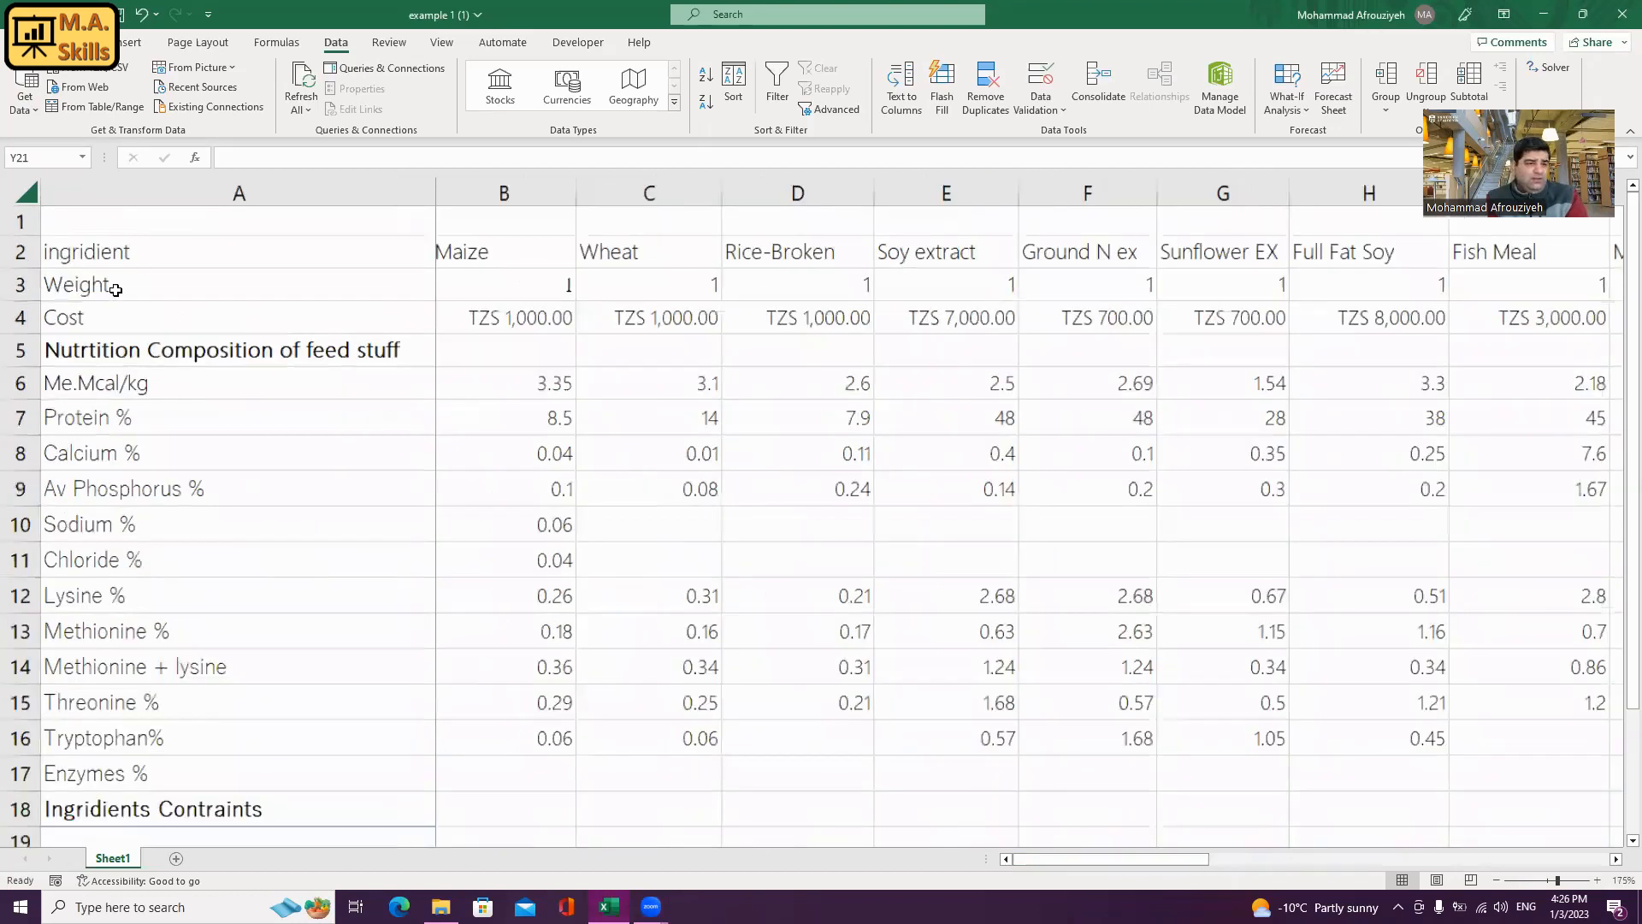
scroll(130, 251, "up", 2, "ctrl")
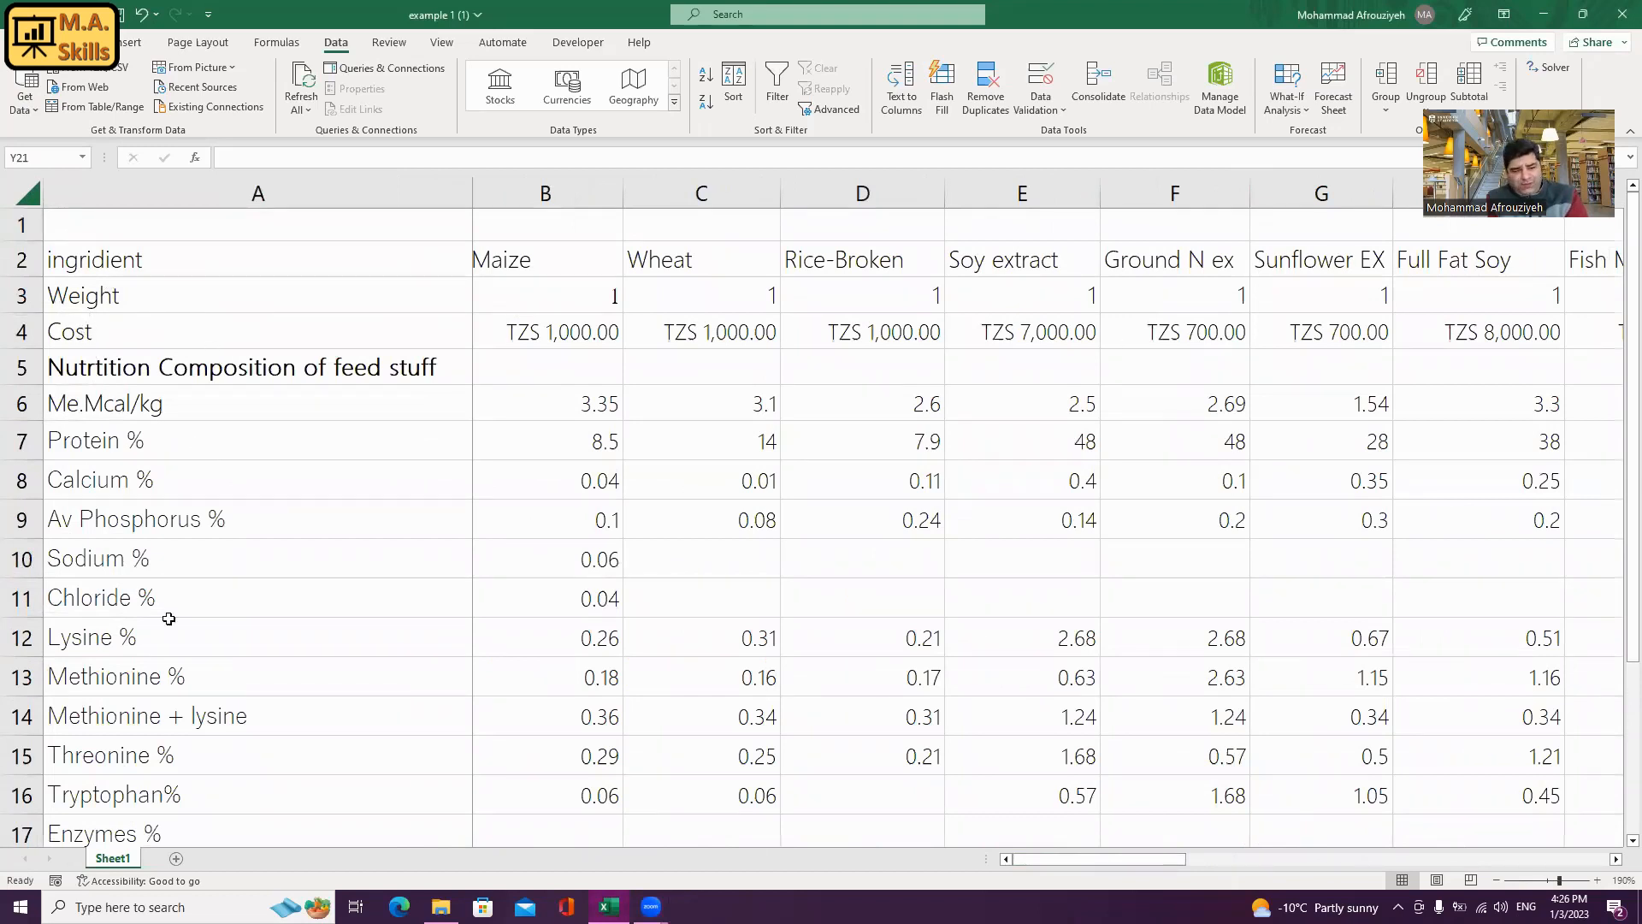
scroll(191, 791, "down", 1)
scroll(190, 791, "down", 2)
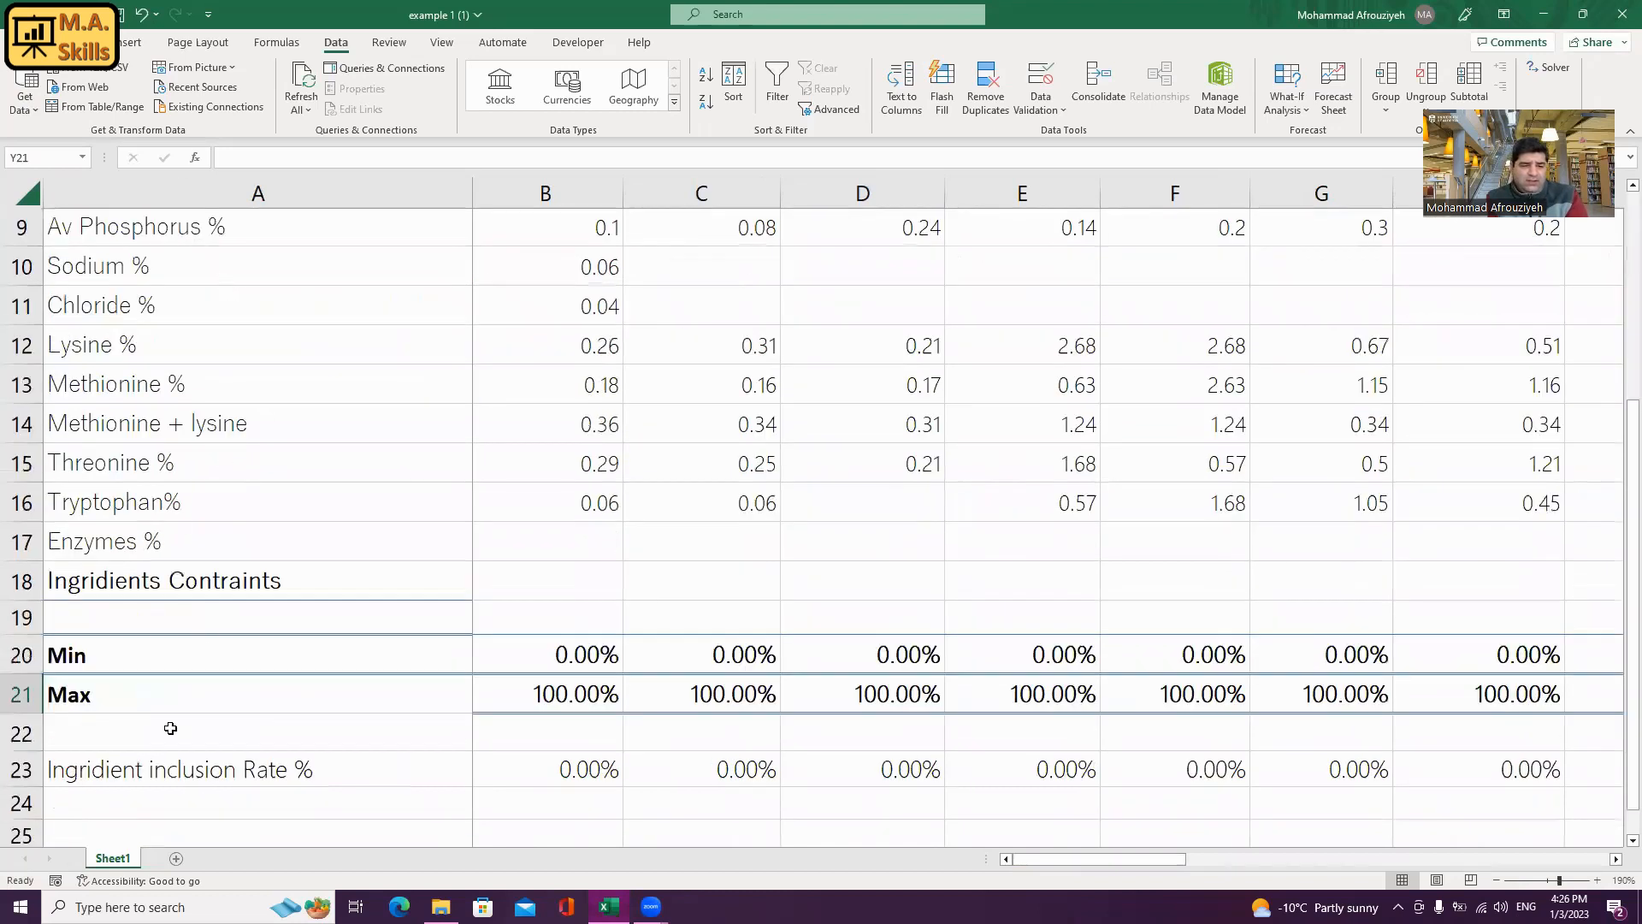
scroll(235, 687, "down", 1)
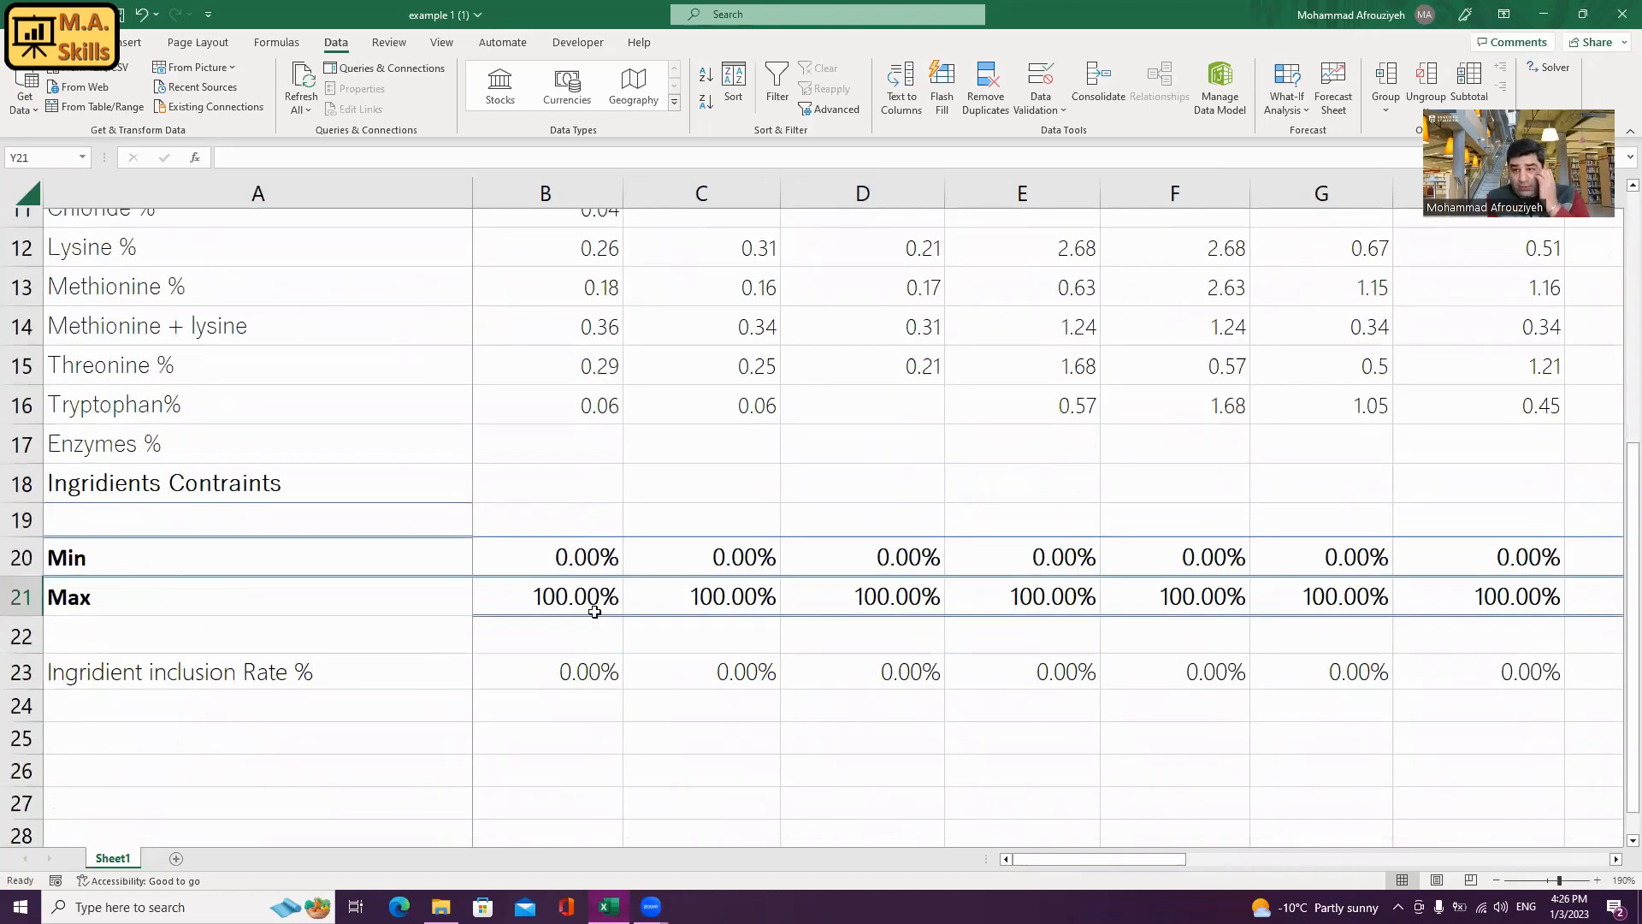
- Review the ingredients' min and max limits, the inclusion rate row 23, and the Nutrition Requirement and Diet Specification columns
left_click_drag(551, 560, 1529, 641)
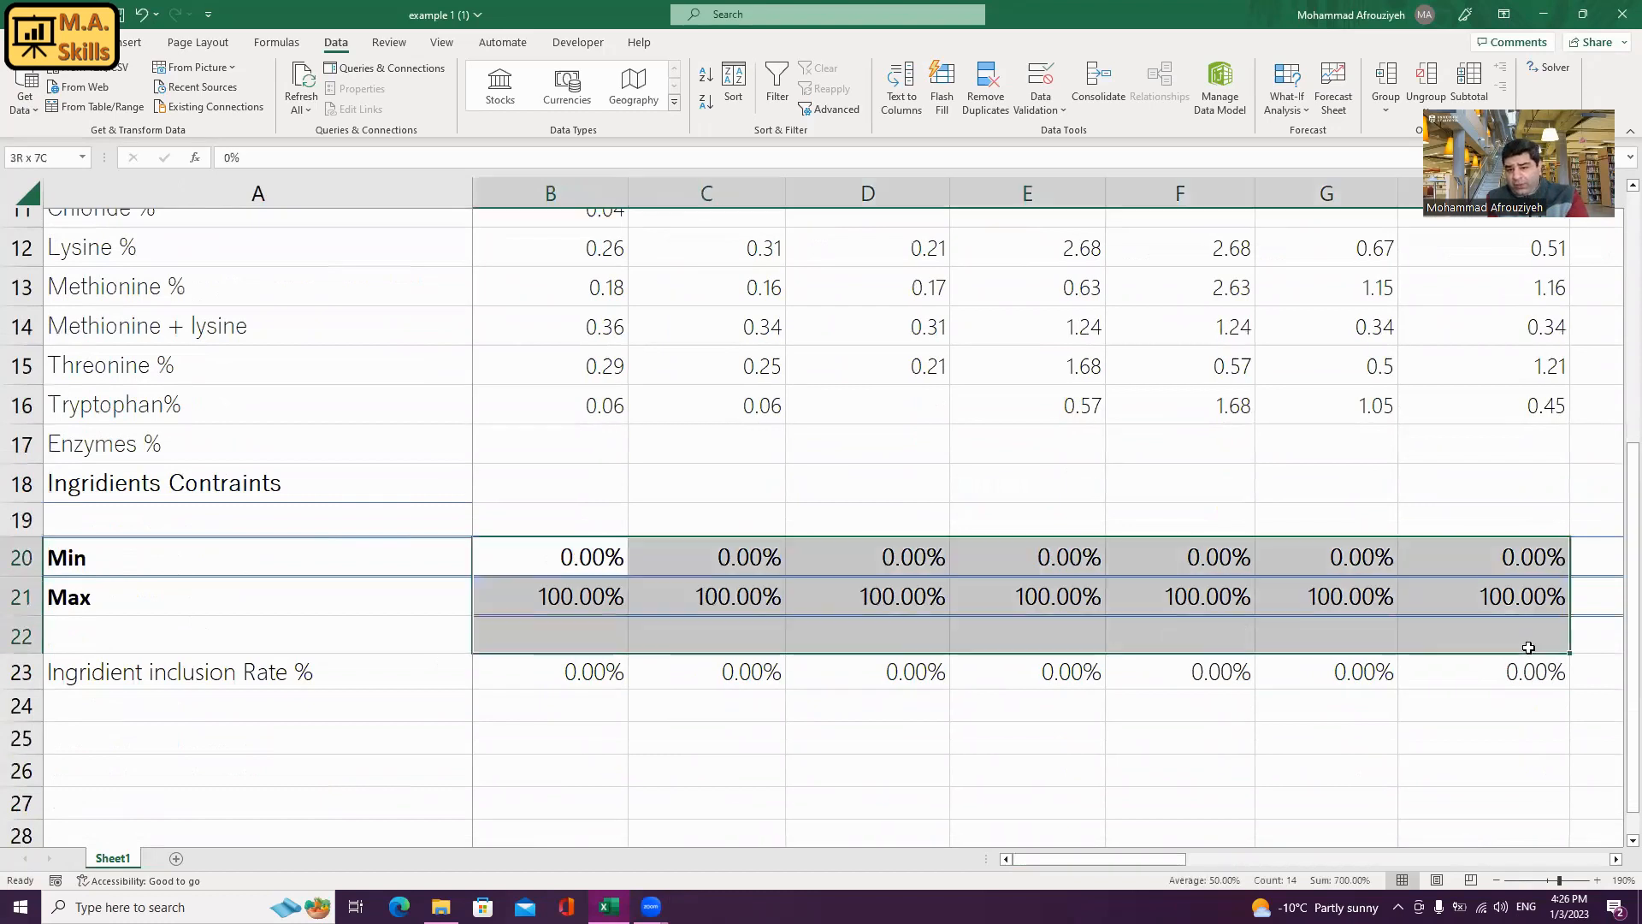
left_click(500, 675)
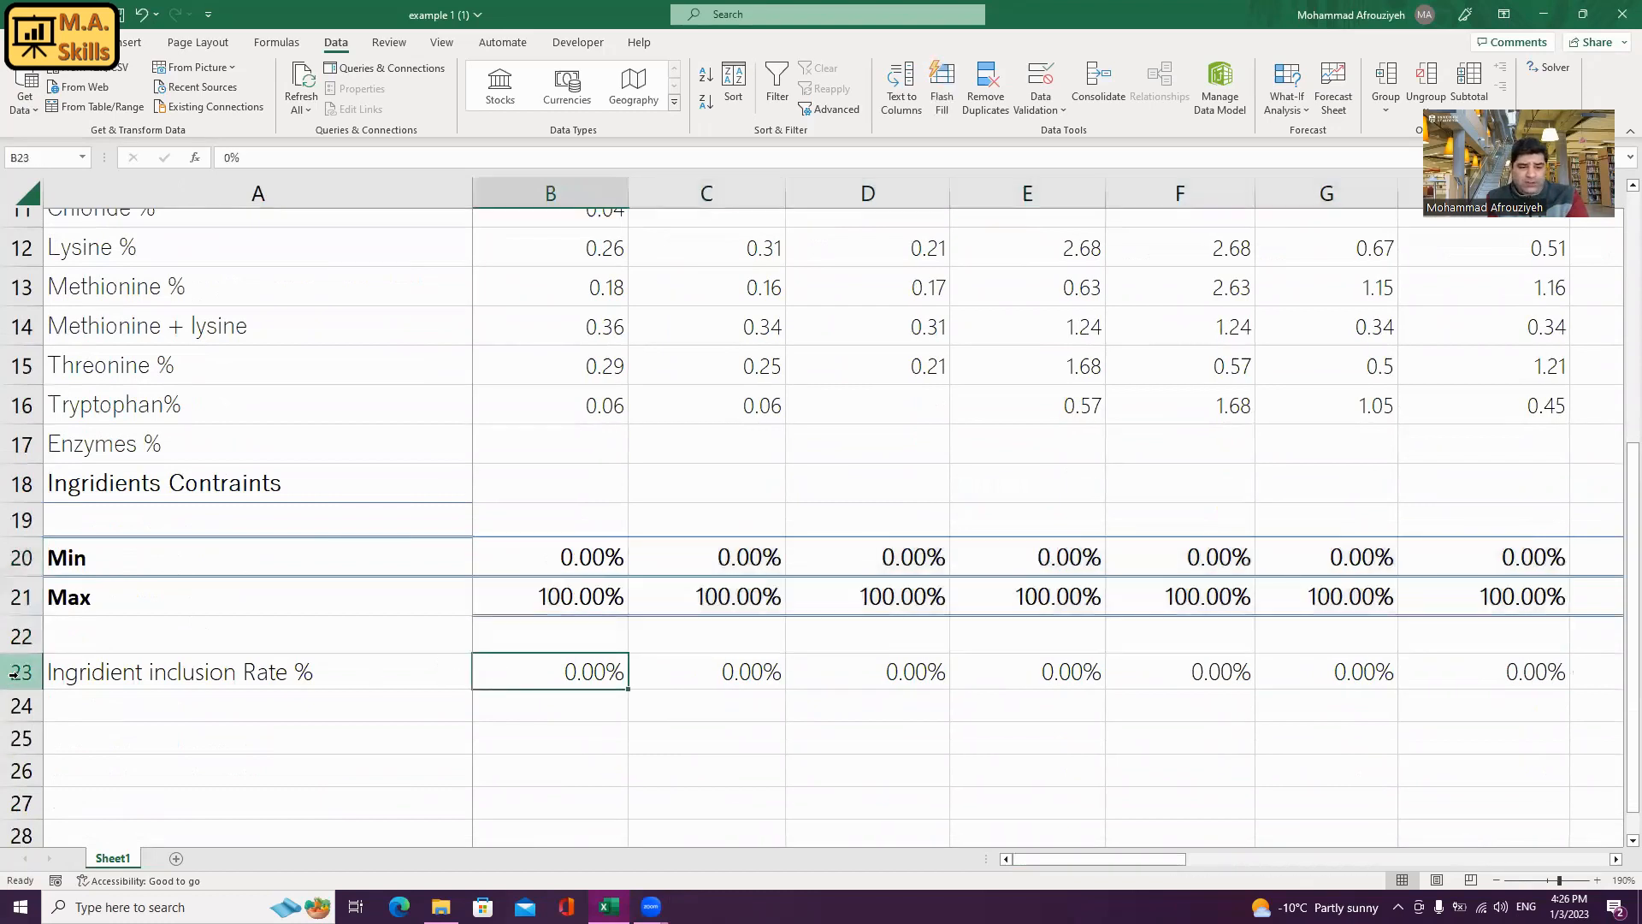
left_click(11, 674)
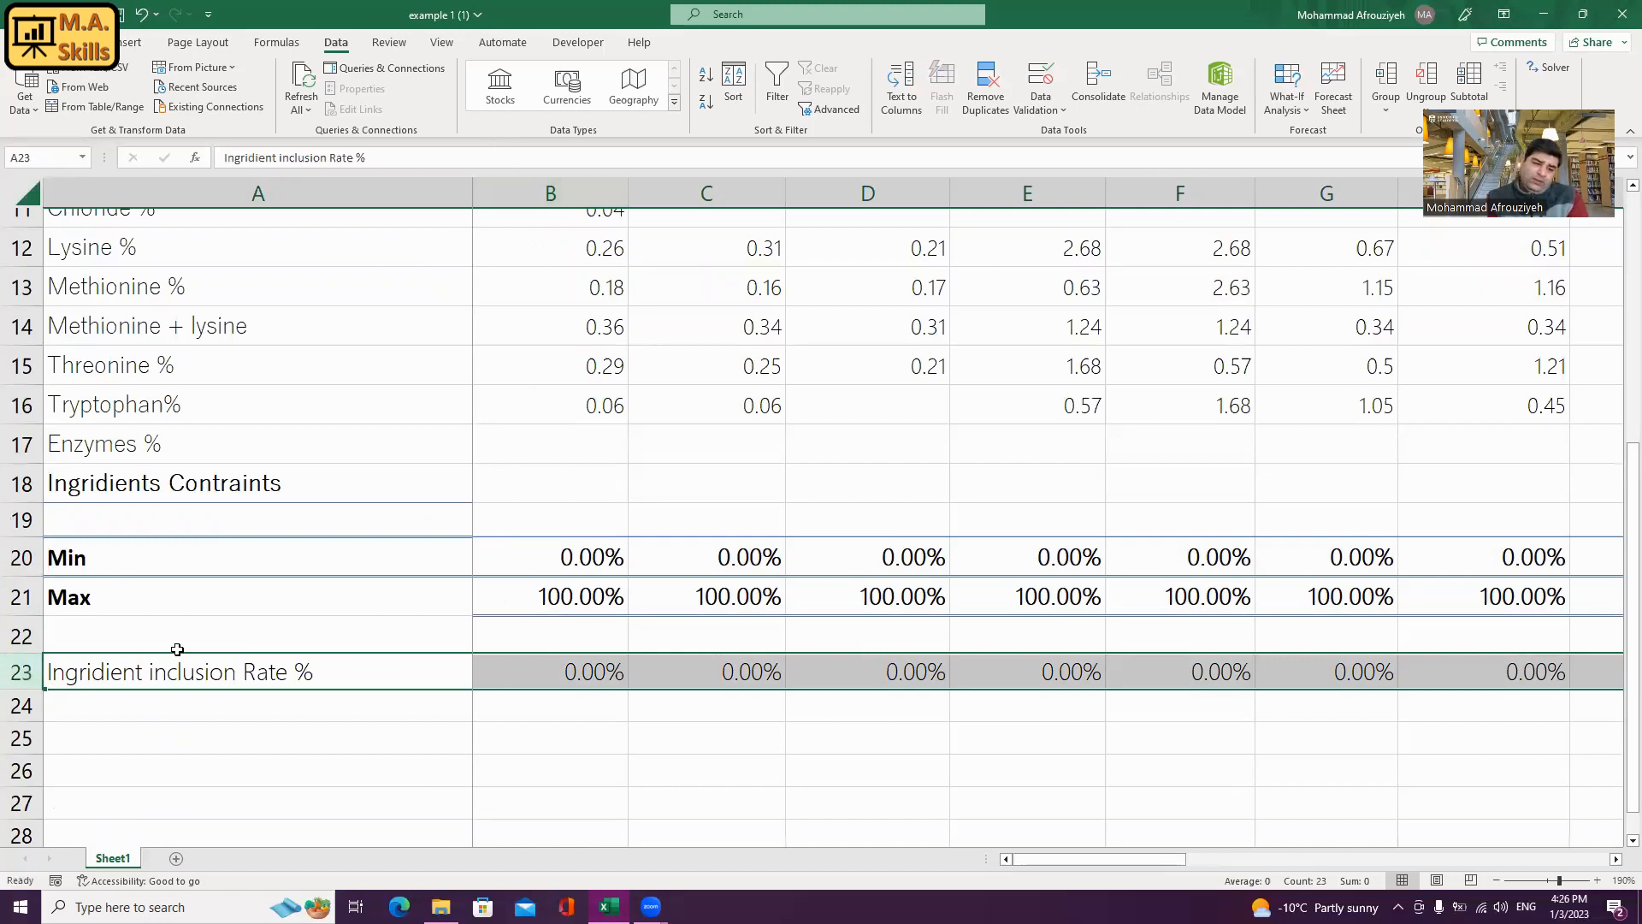
left_click_drag(1095, 857, 1552, 835)
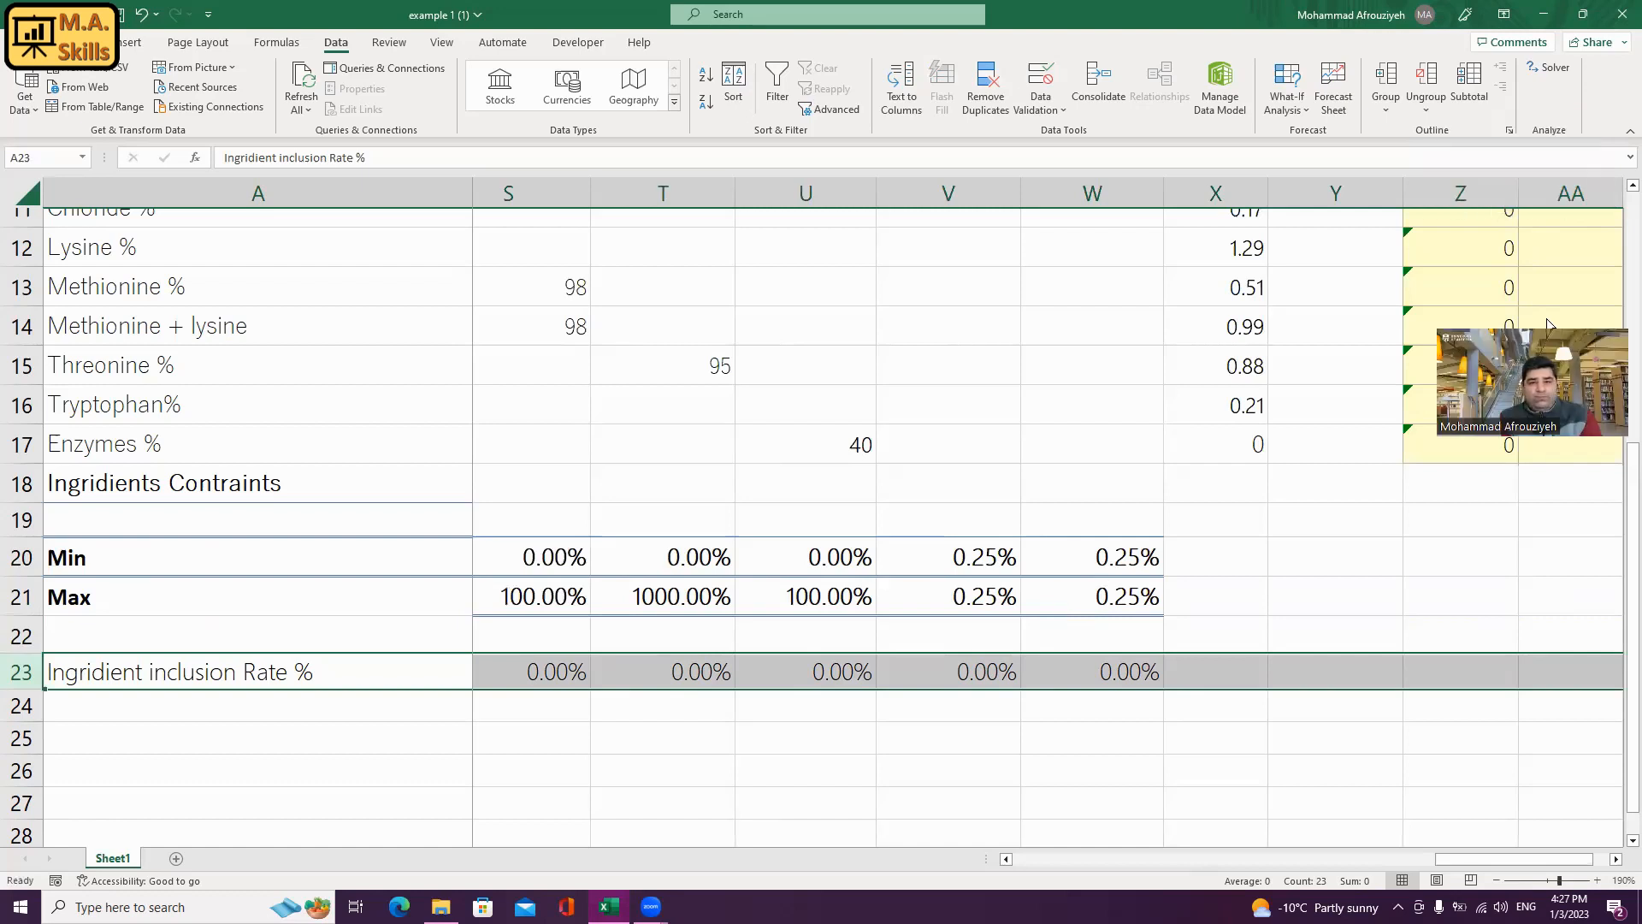
scroll(1392, 328, "up", 4)
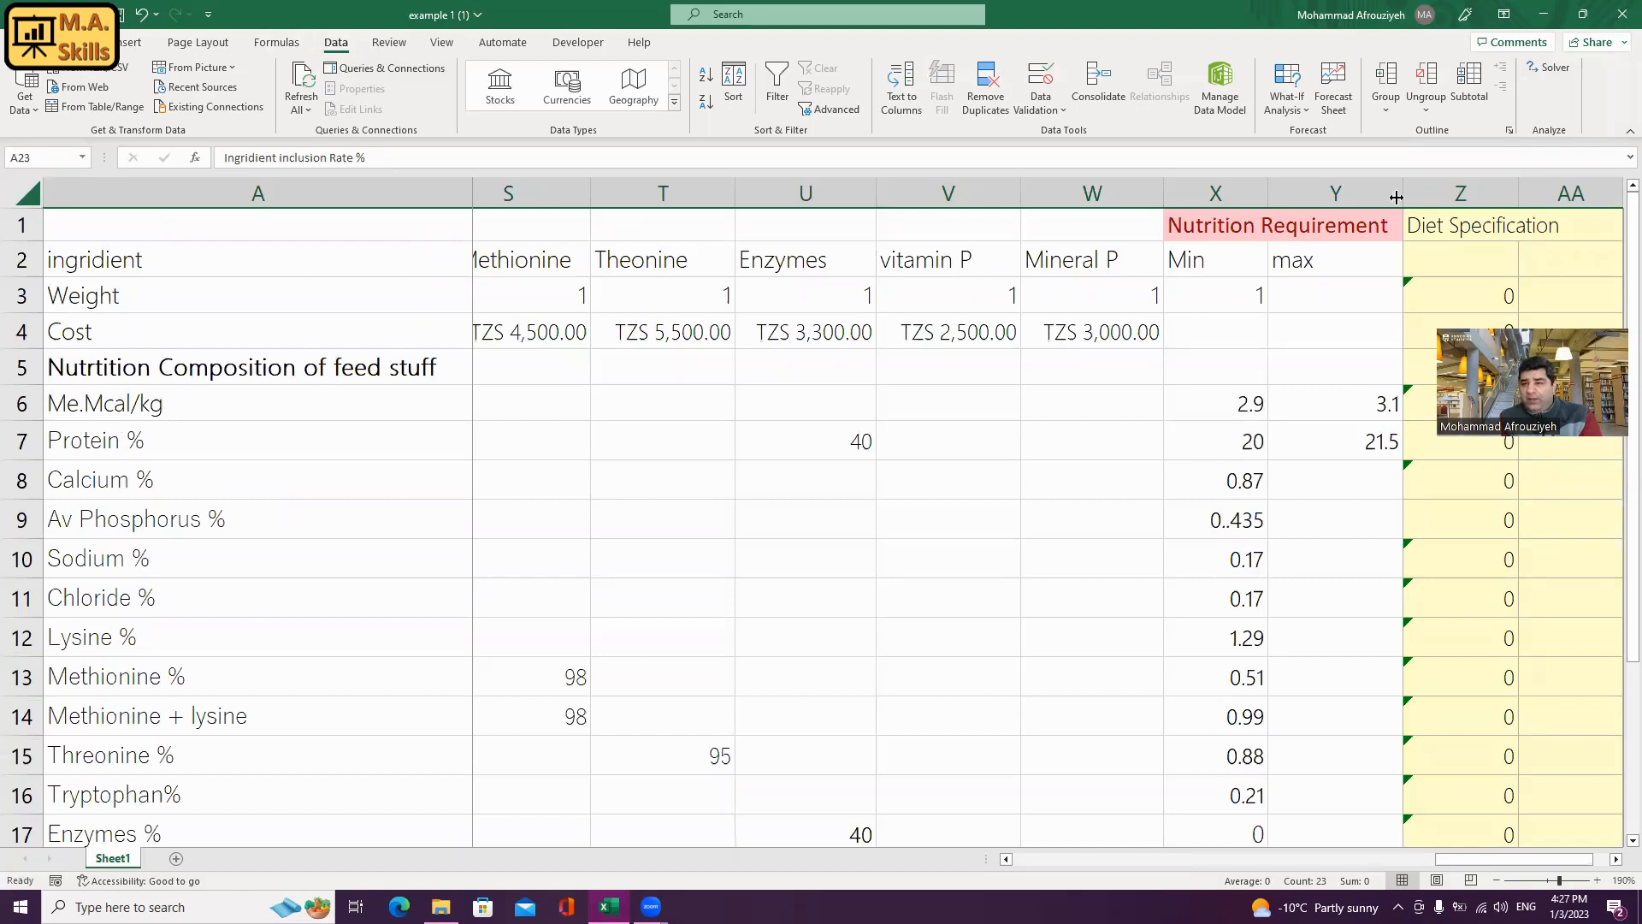
- Try solving for minimum cost in Z4 with Solver, changing B23:W23 with Simplex LP, and cancel the results
left_click(1548, 68)
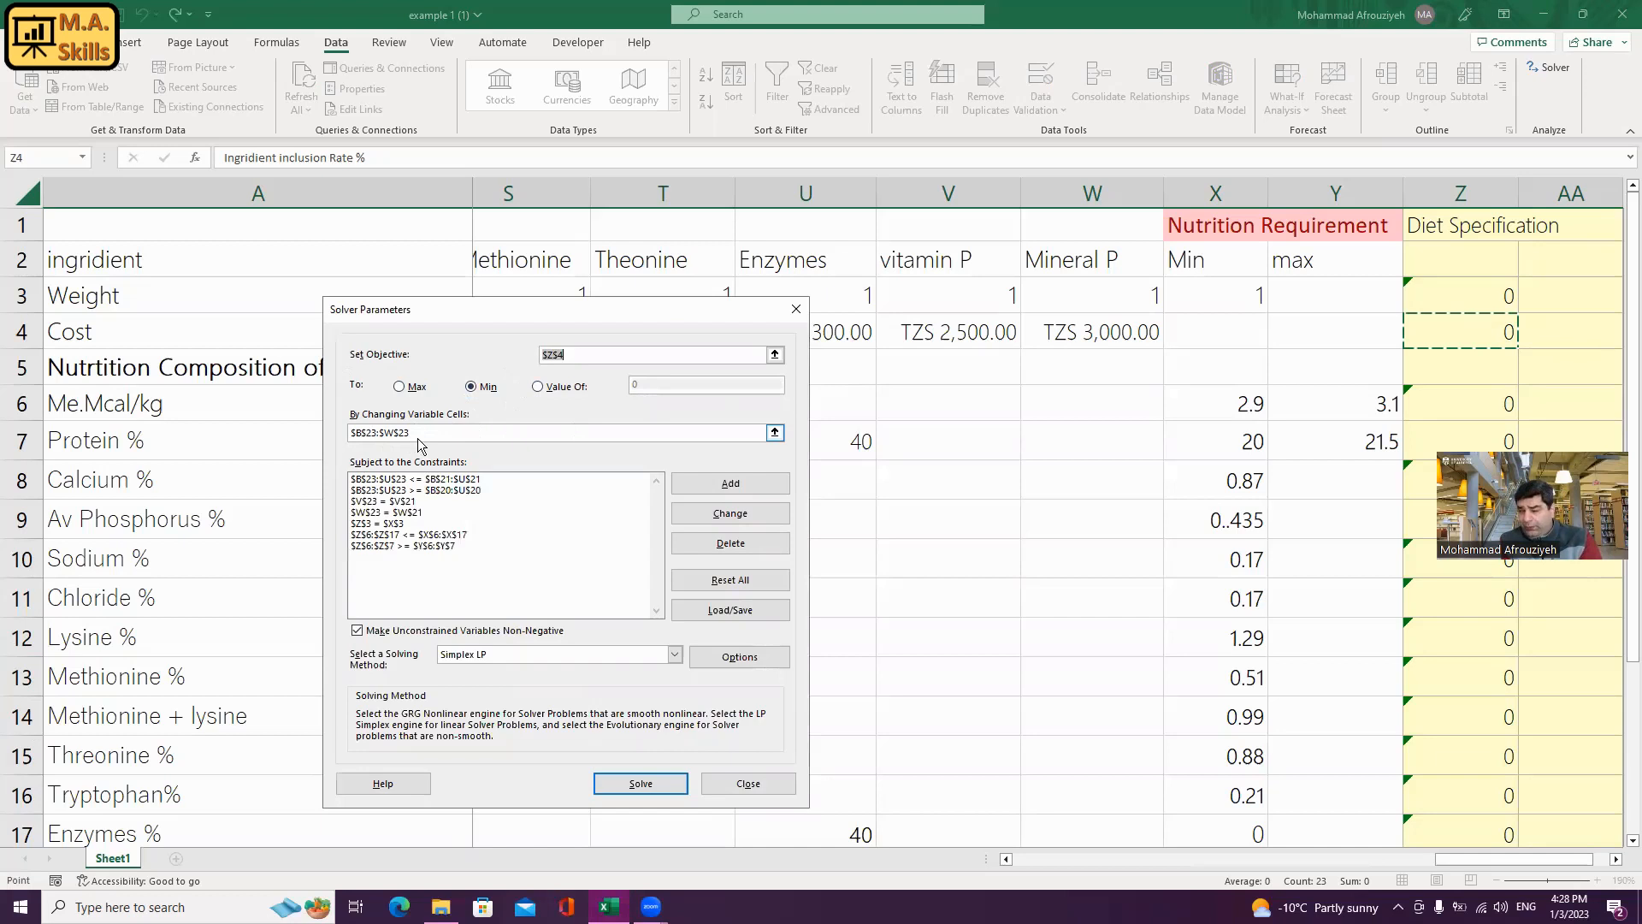
scroll(229, 723, "down", 3)
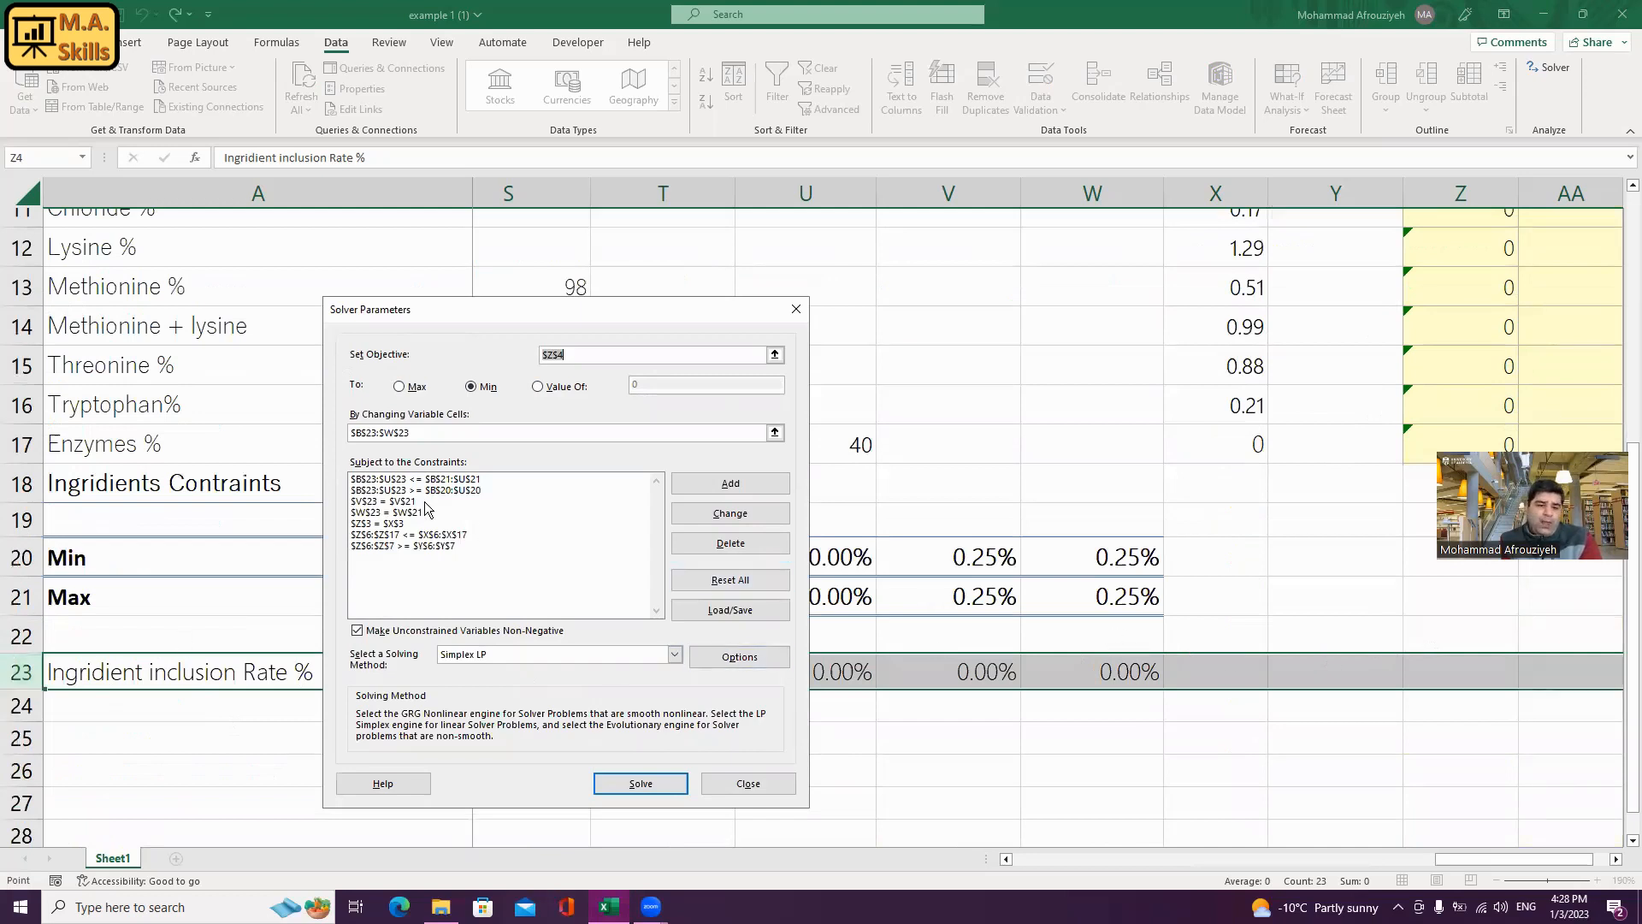
scroll(429, 511, "up", 4)
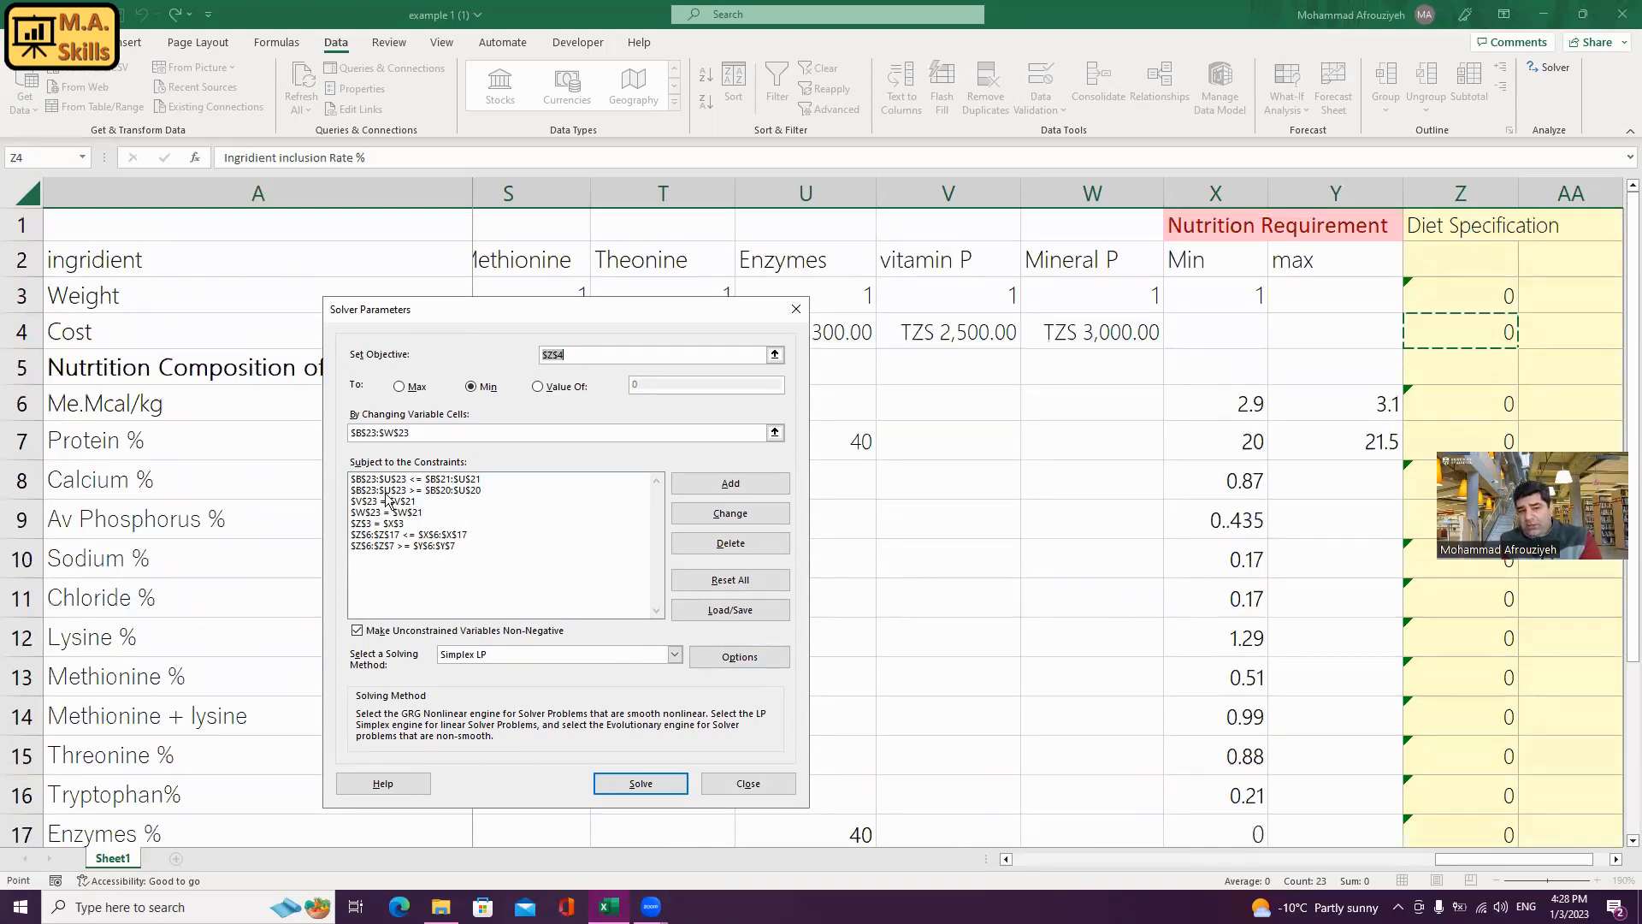
left_click(641, 784)
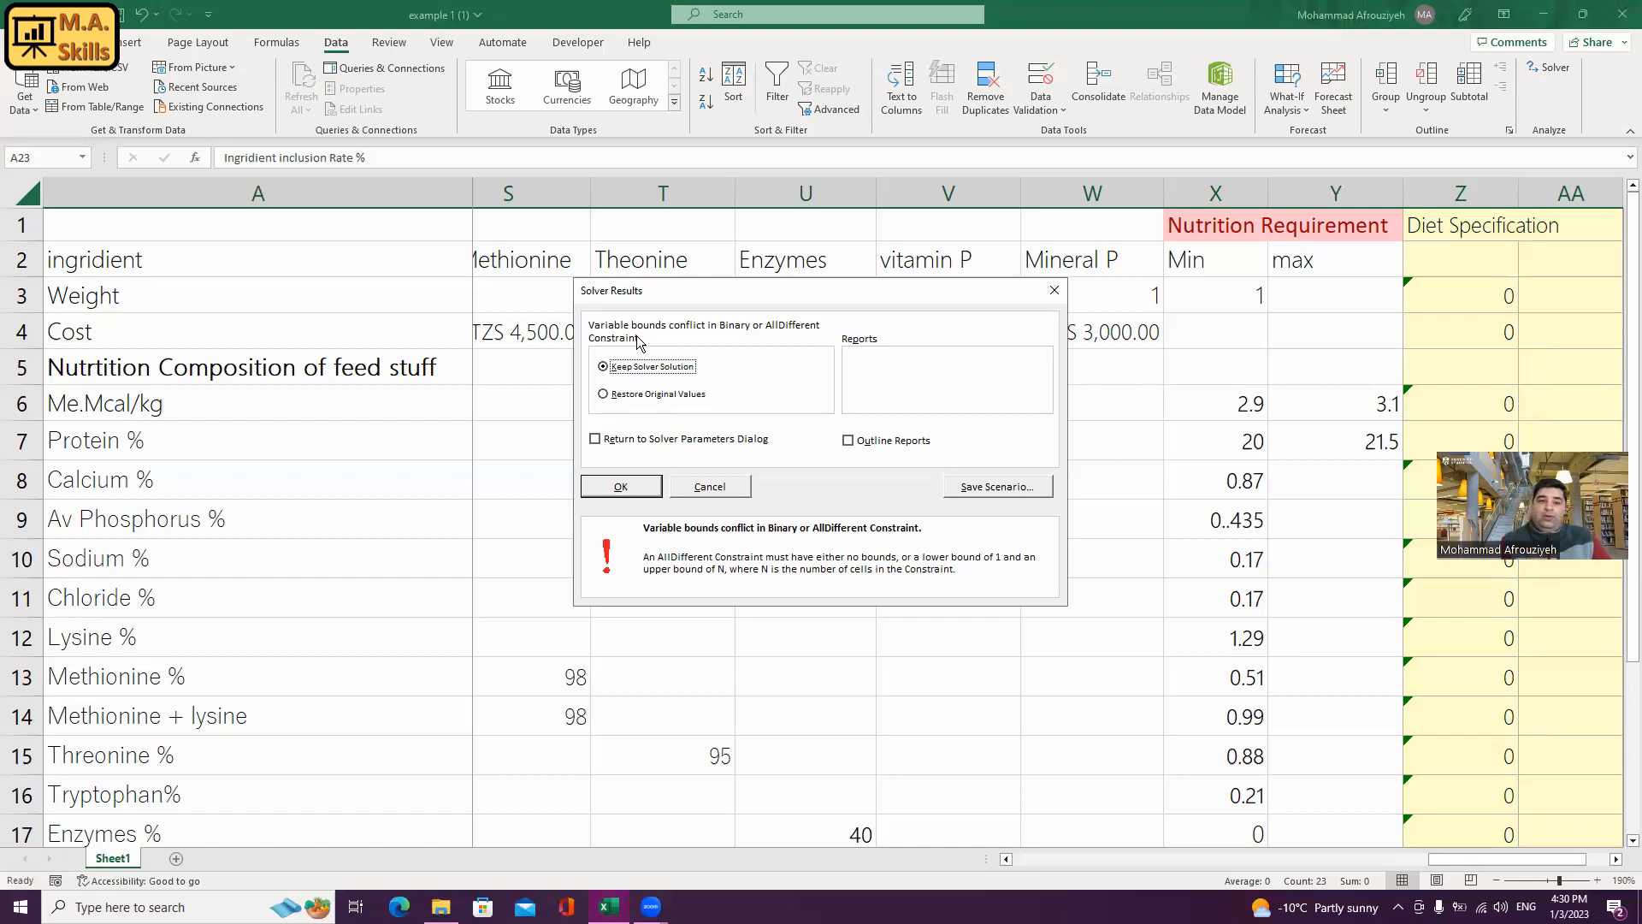
left_click(718, 486)
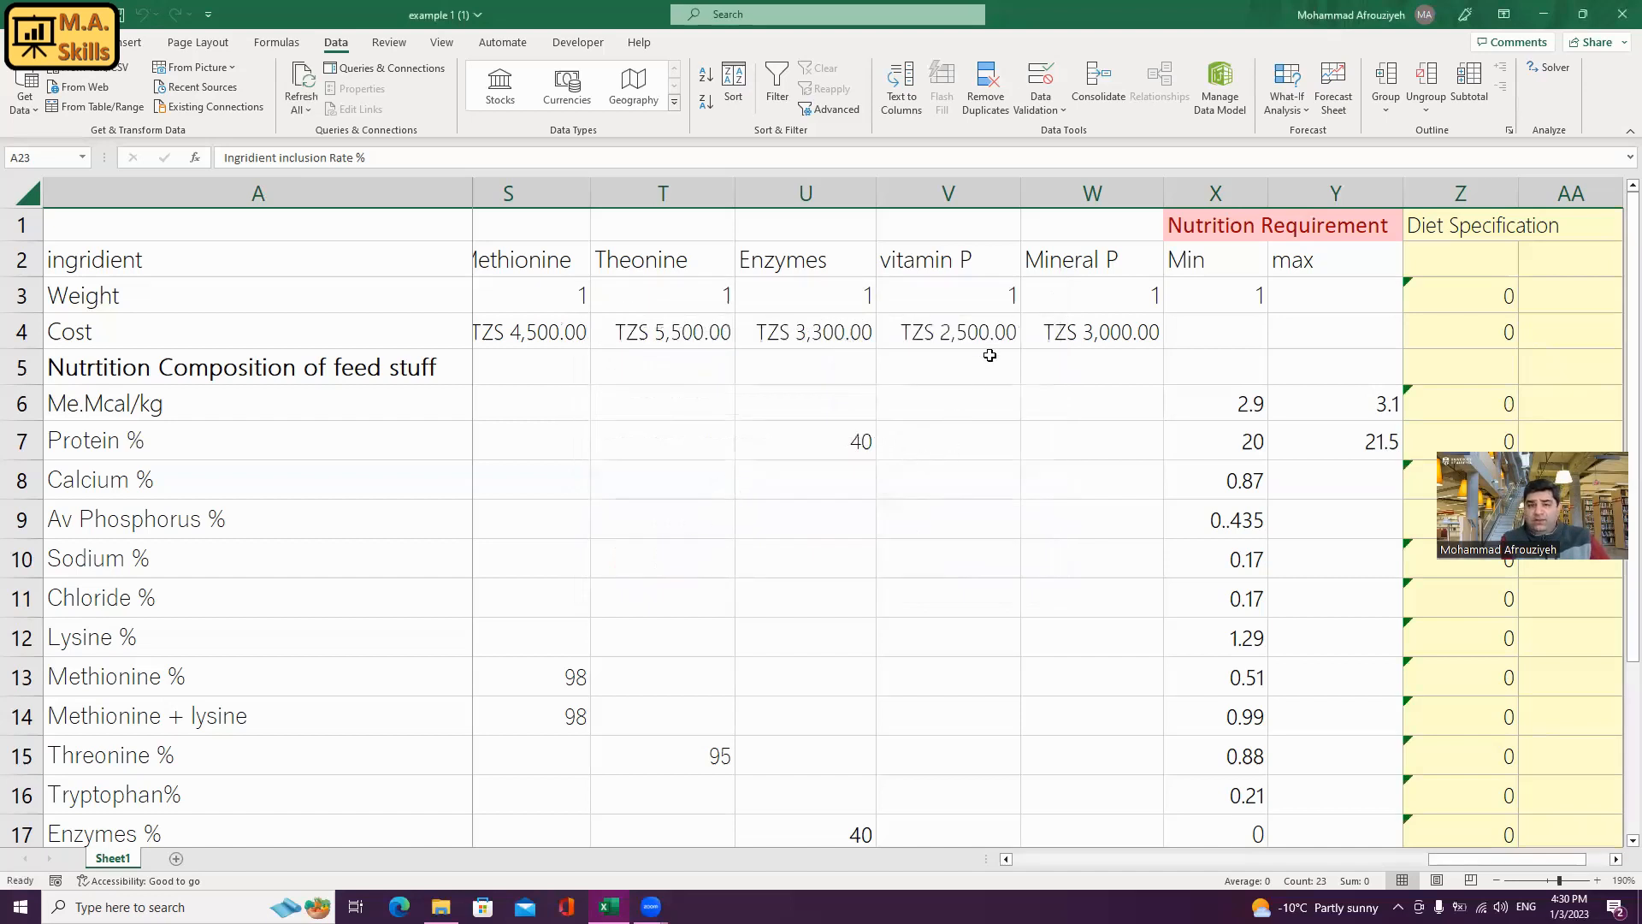
- Inspect the Solver parameters and the constraint holding B23:U23 at or below B21:U21, leaving the setup as it is
left_click(1547, 75)
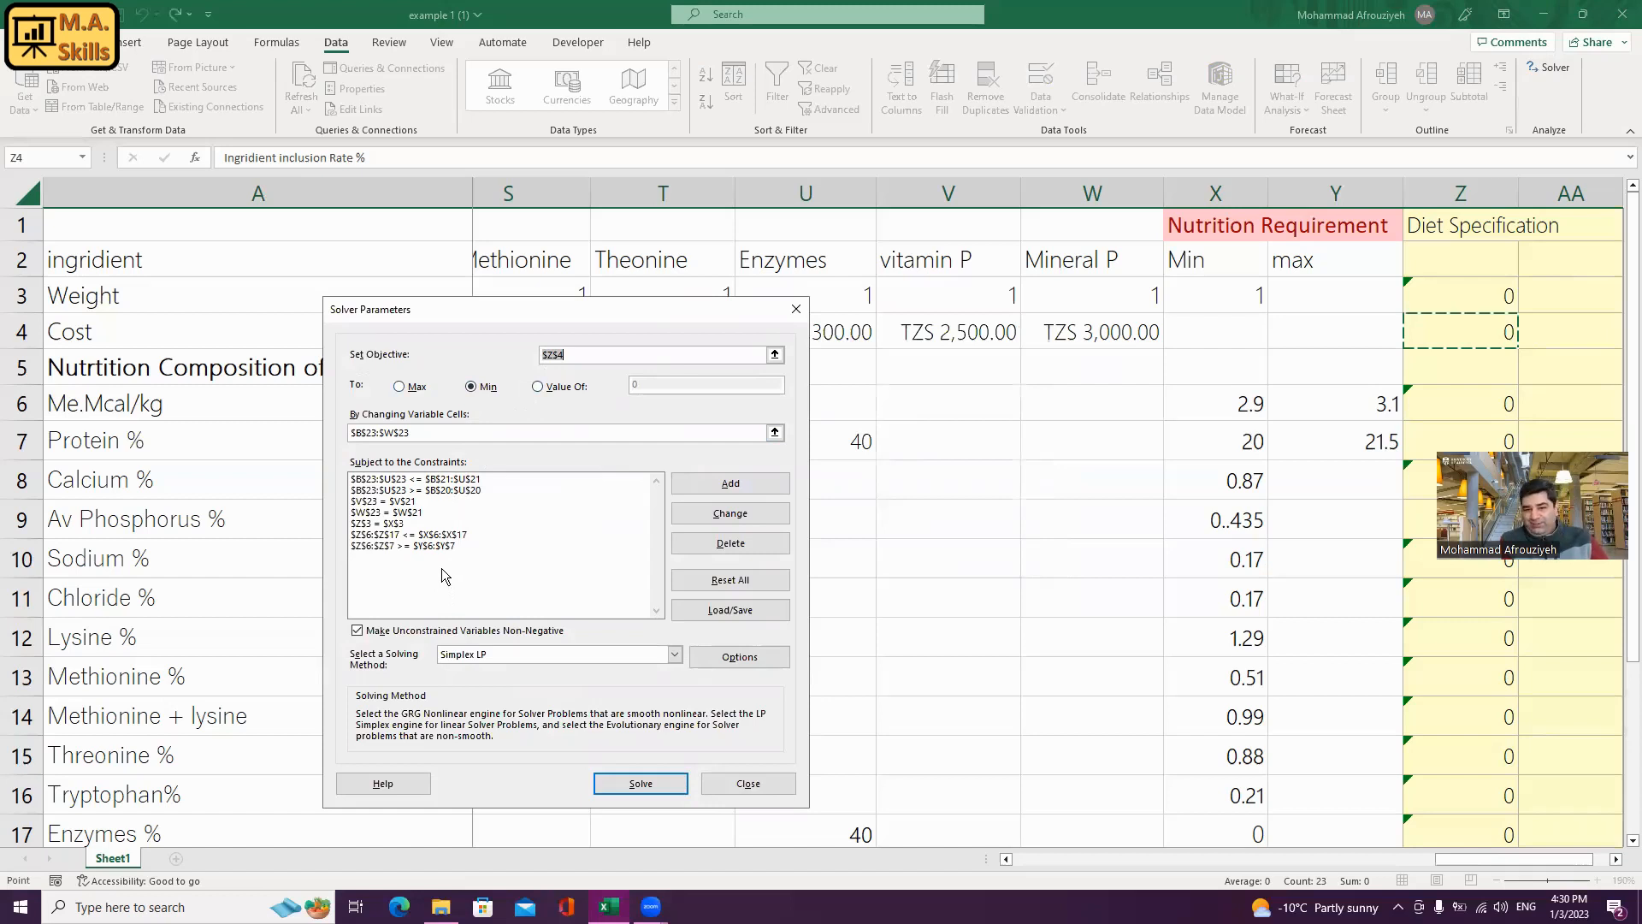
left_click(788, 312)
scroll(795, 370, "up", 6)
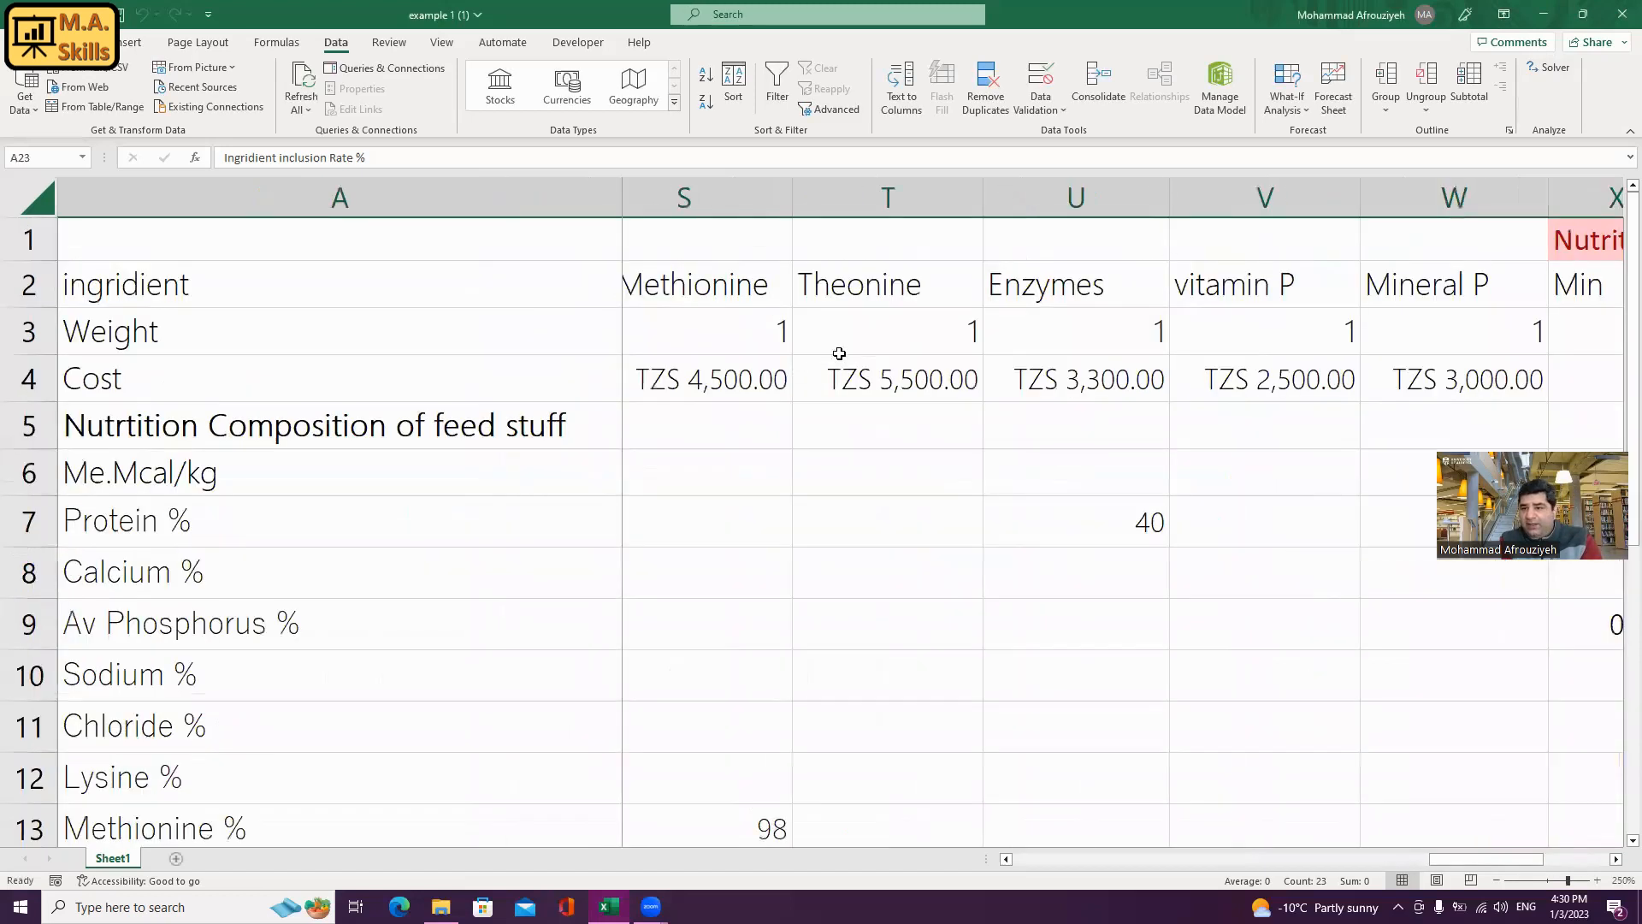
left_click(1548, 68)
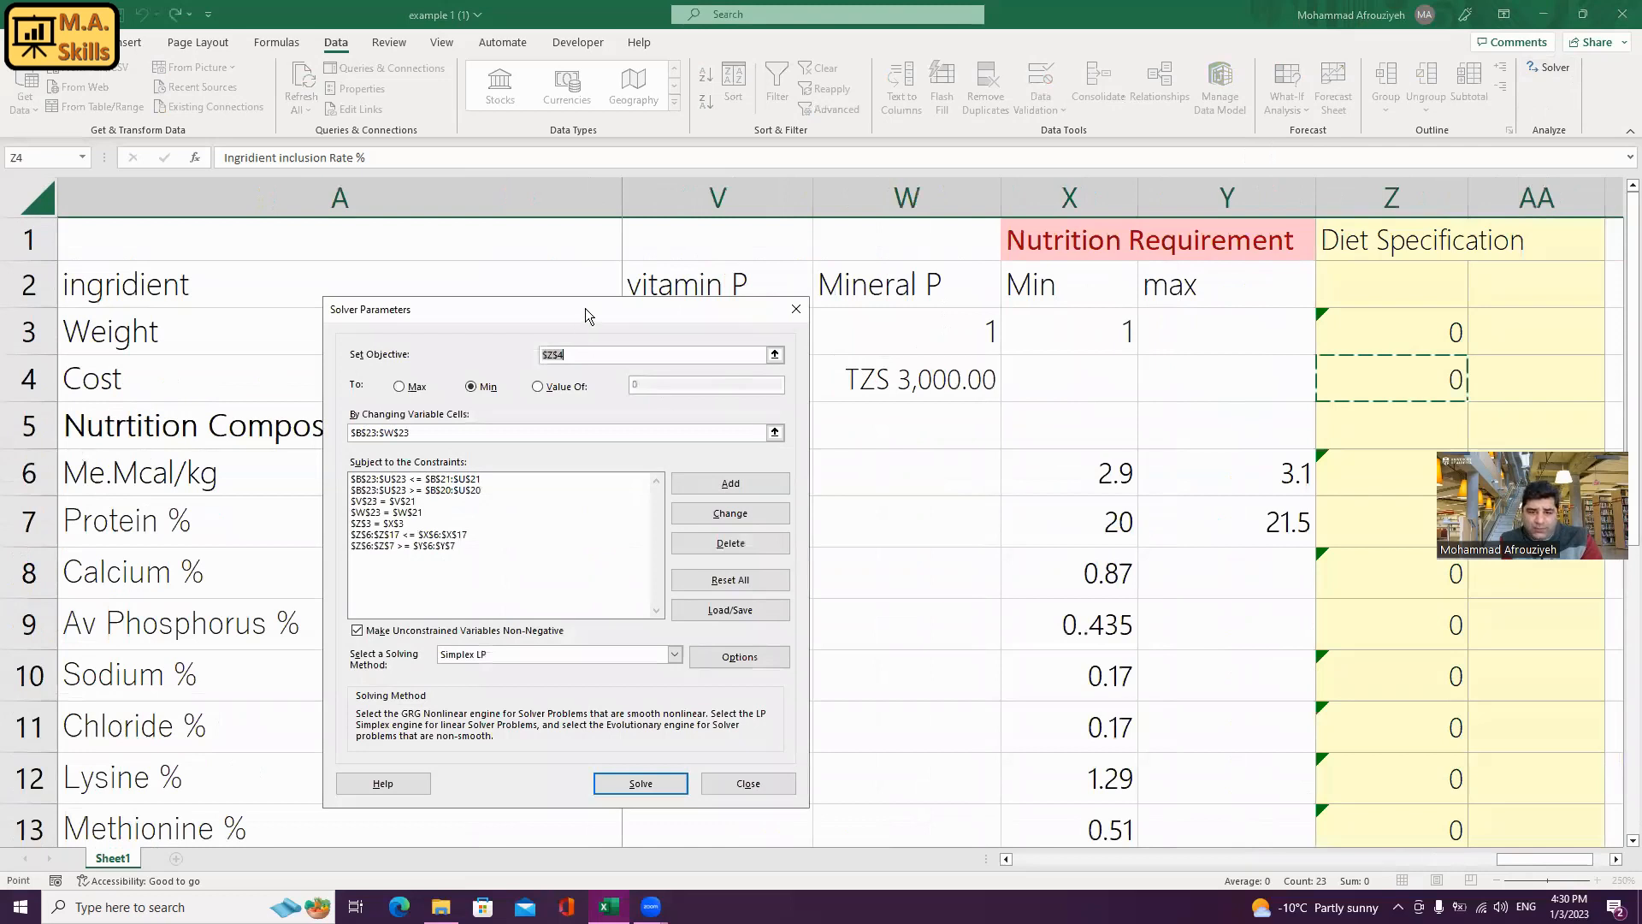
left_click_drag(585, 308, 844, 238)
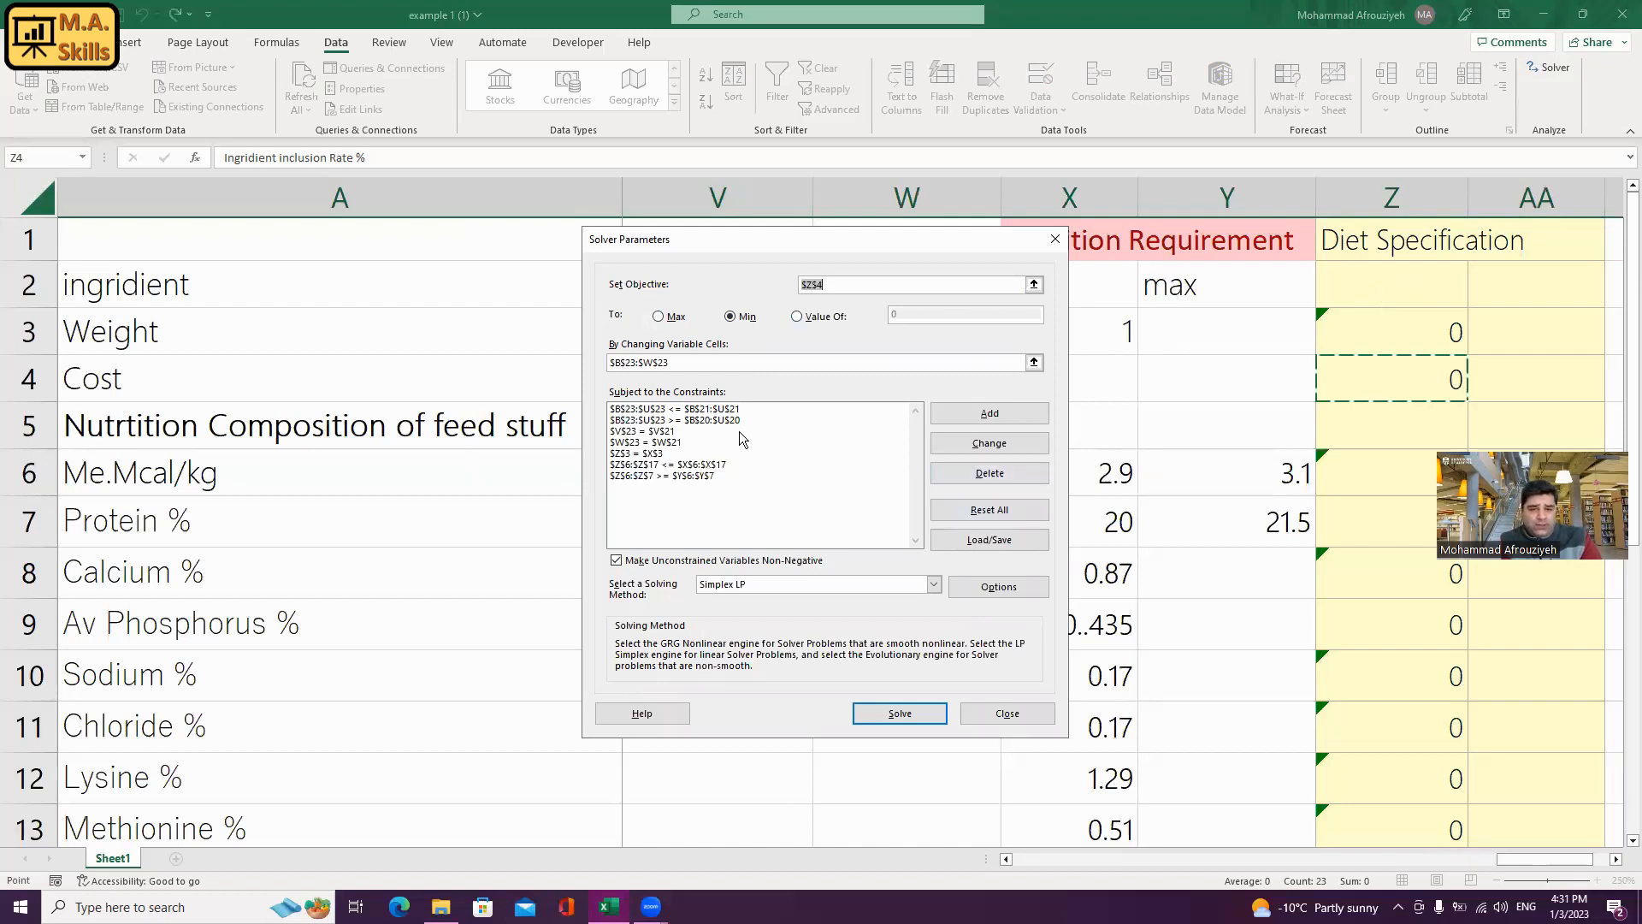
left_click(753, 409)
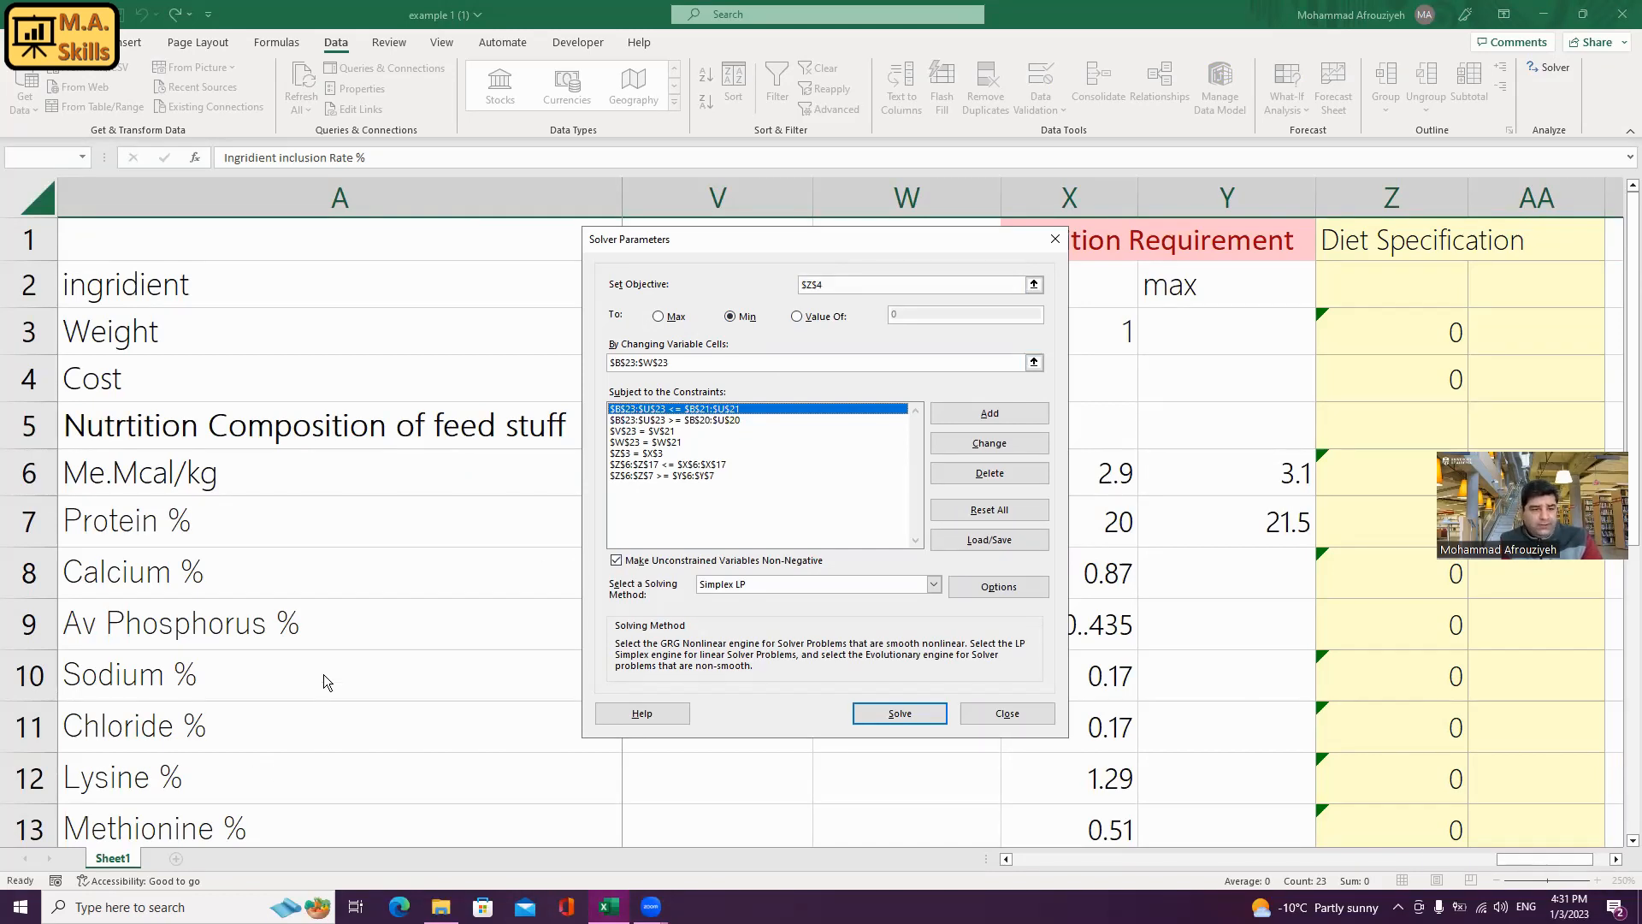
left_click(1054, 238)
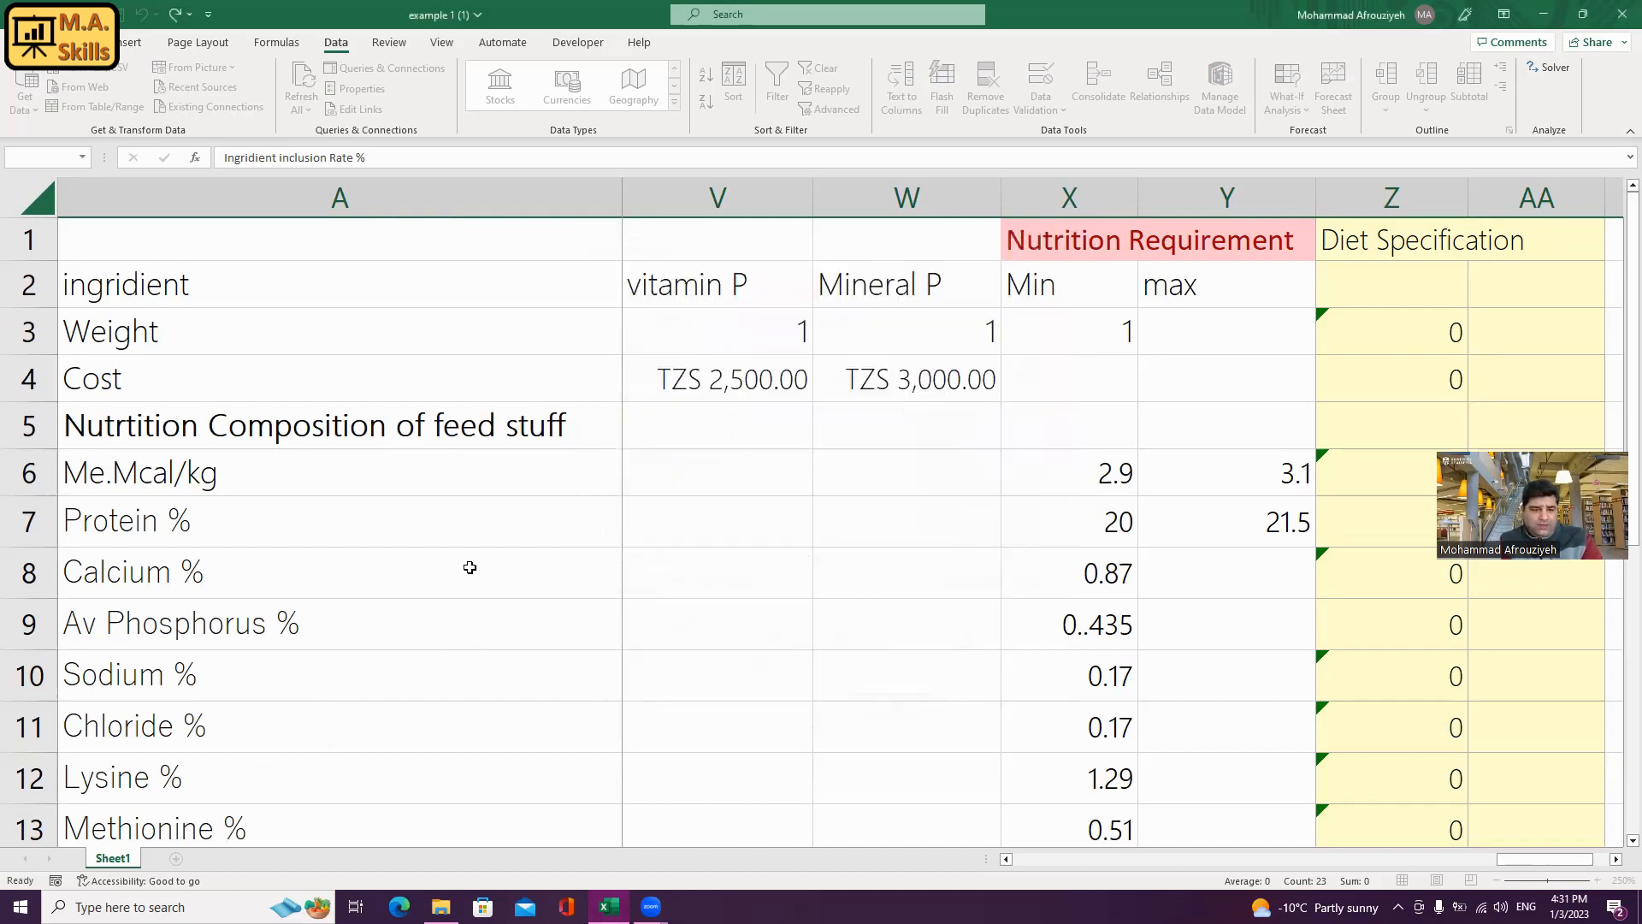
- Compare the Min, Max and inclusion rate rows with Solver's upper and lower bounds on B23:U23 and its V23 = V21 constraint
scroll(480, 595, "down", 7)
scroll(480, 594, "up", 3)
scroll(480, 594, "down", 1)
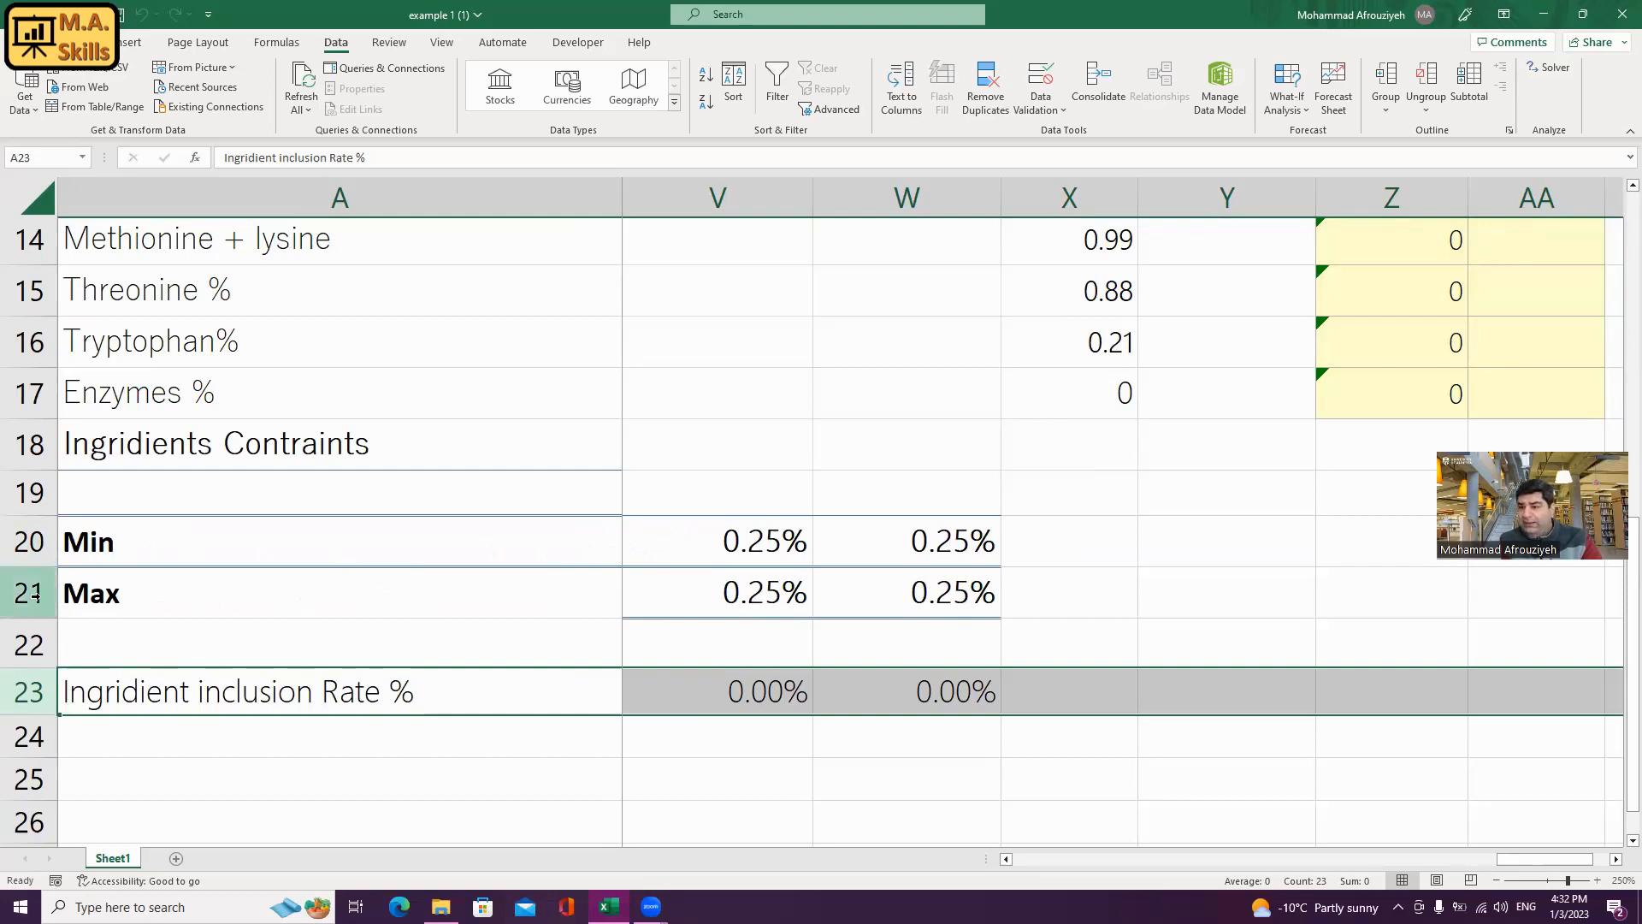
left_click(1550, 67)
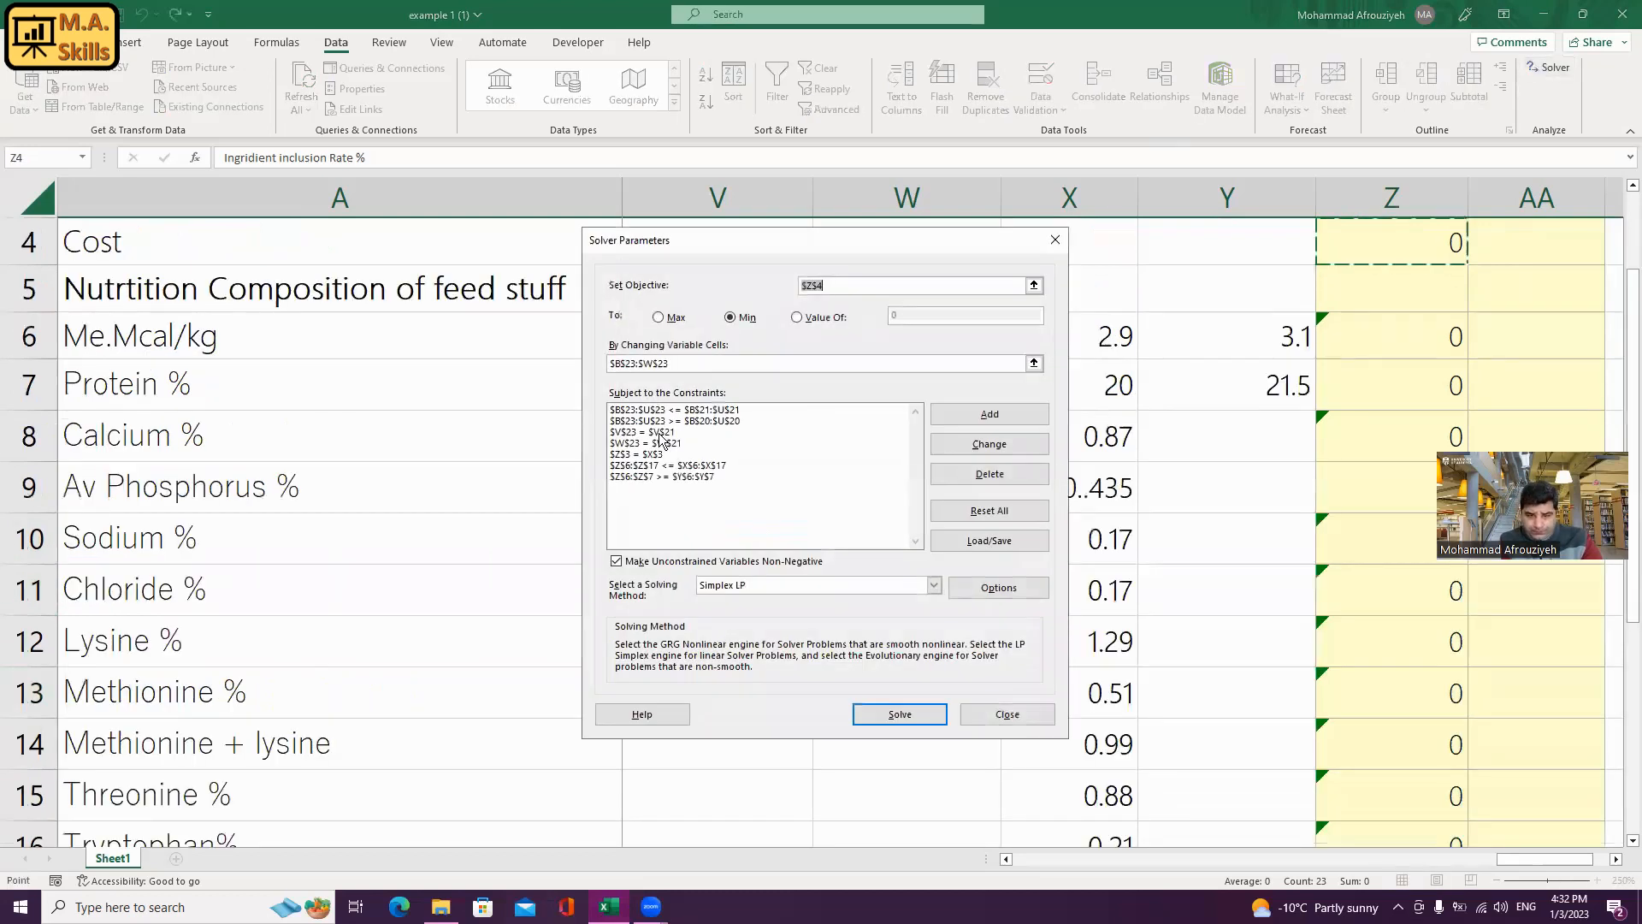
left_click(721, 410)
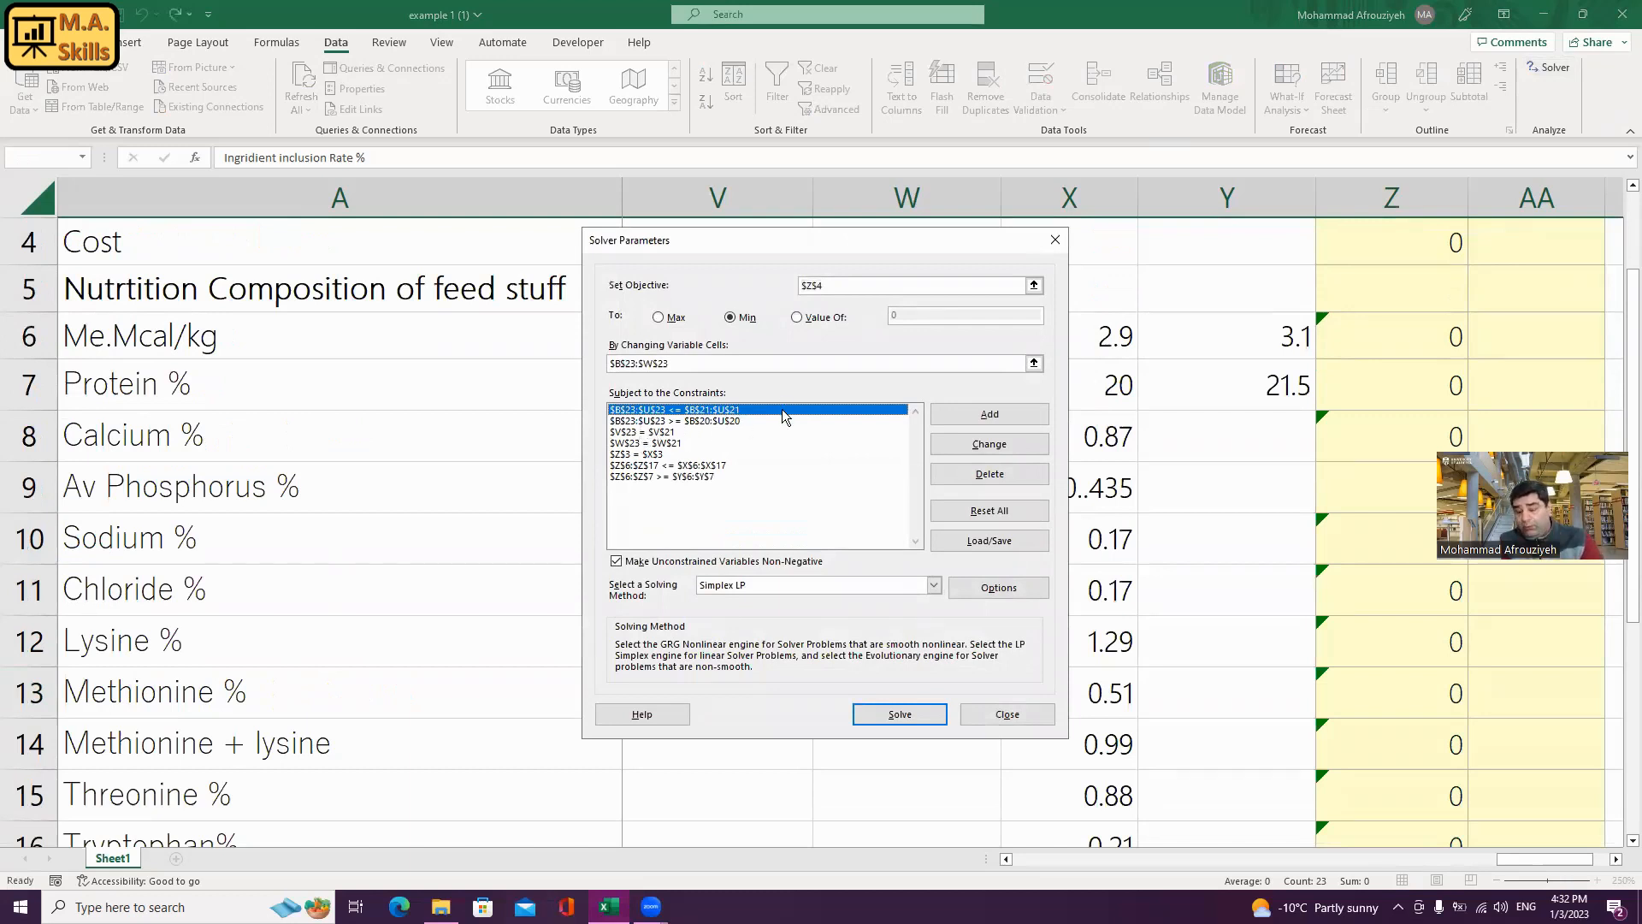
left_click(688, 421)
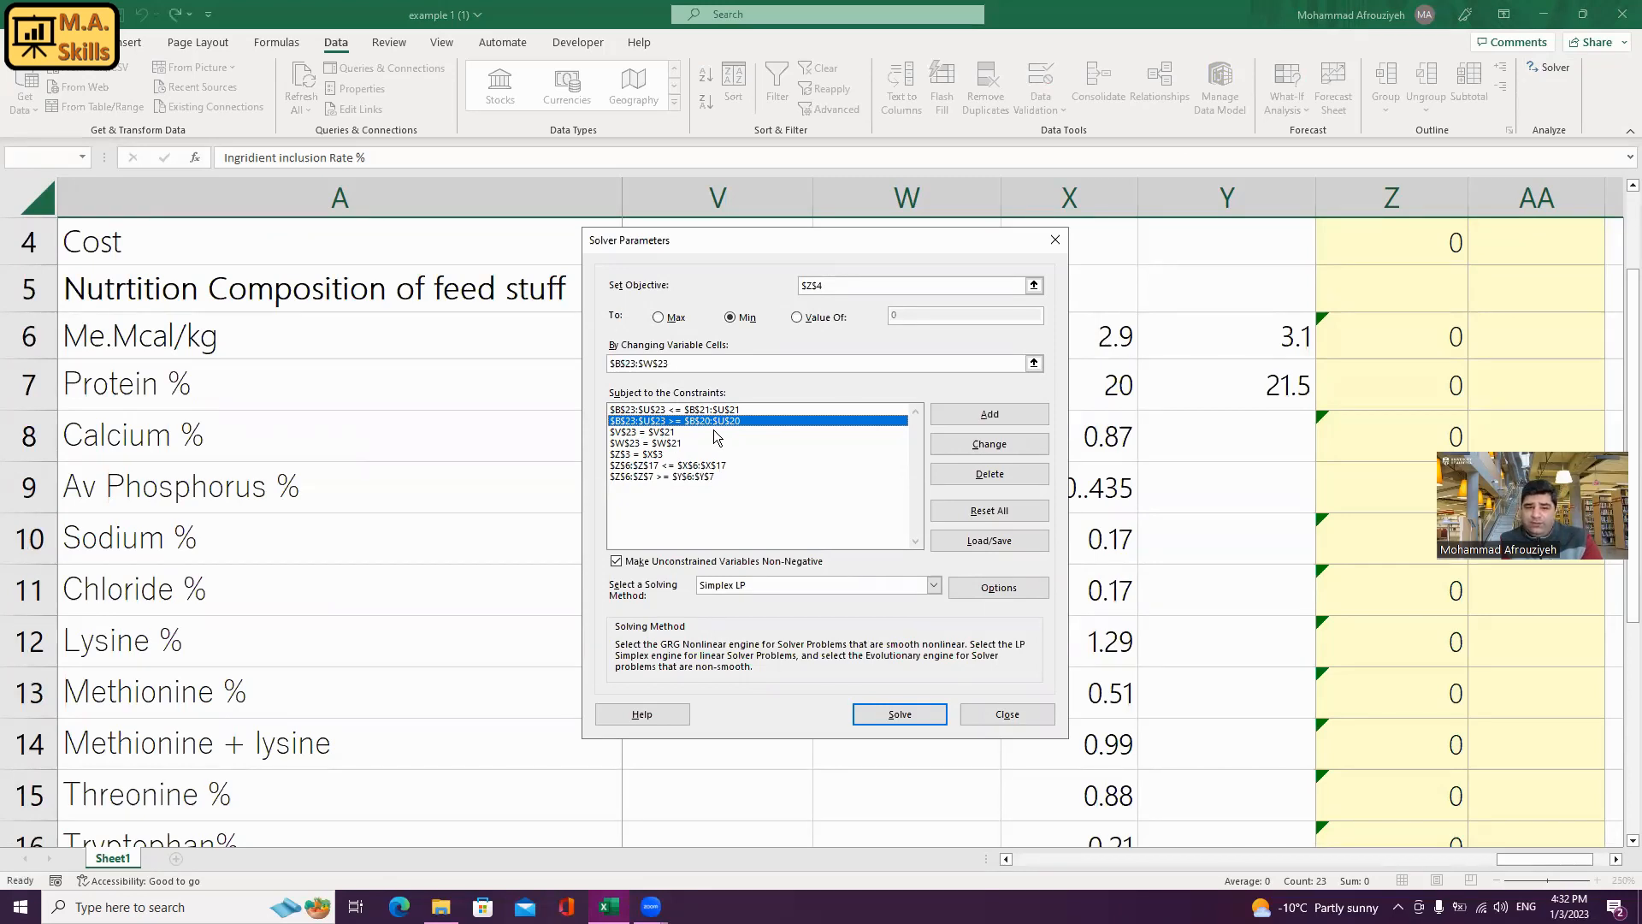
left_click(663, 432)
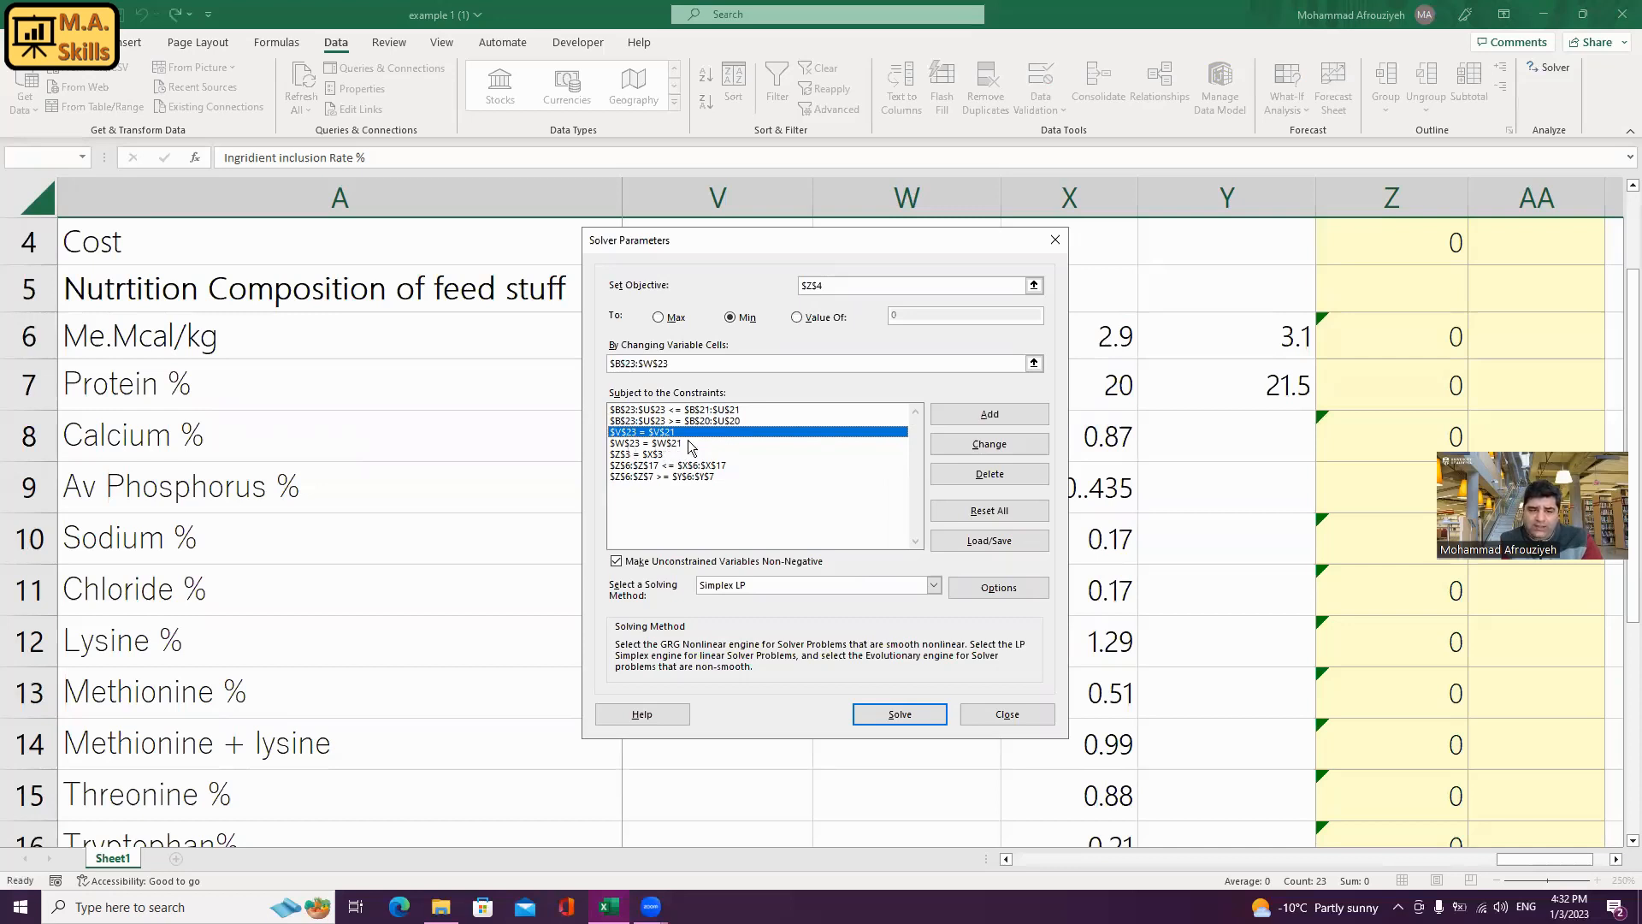
left_click_drag(804, 248, 804, 345)
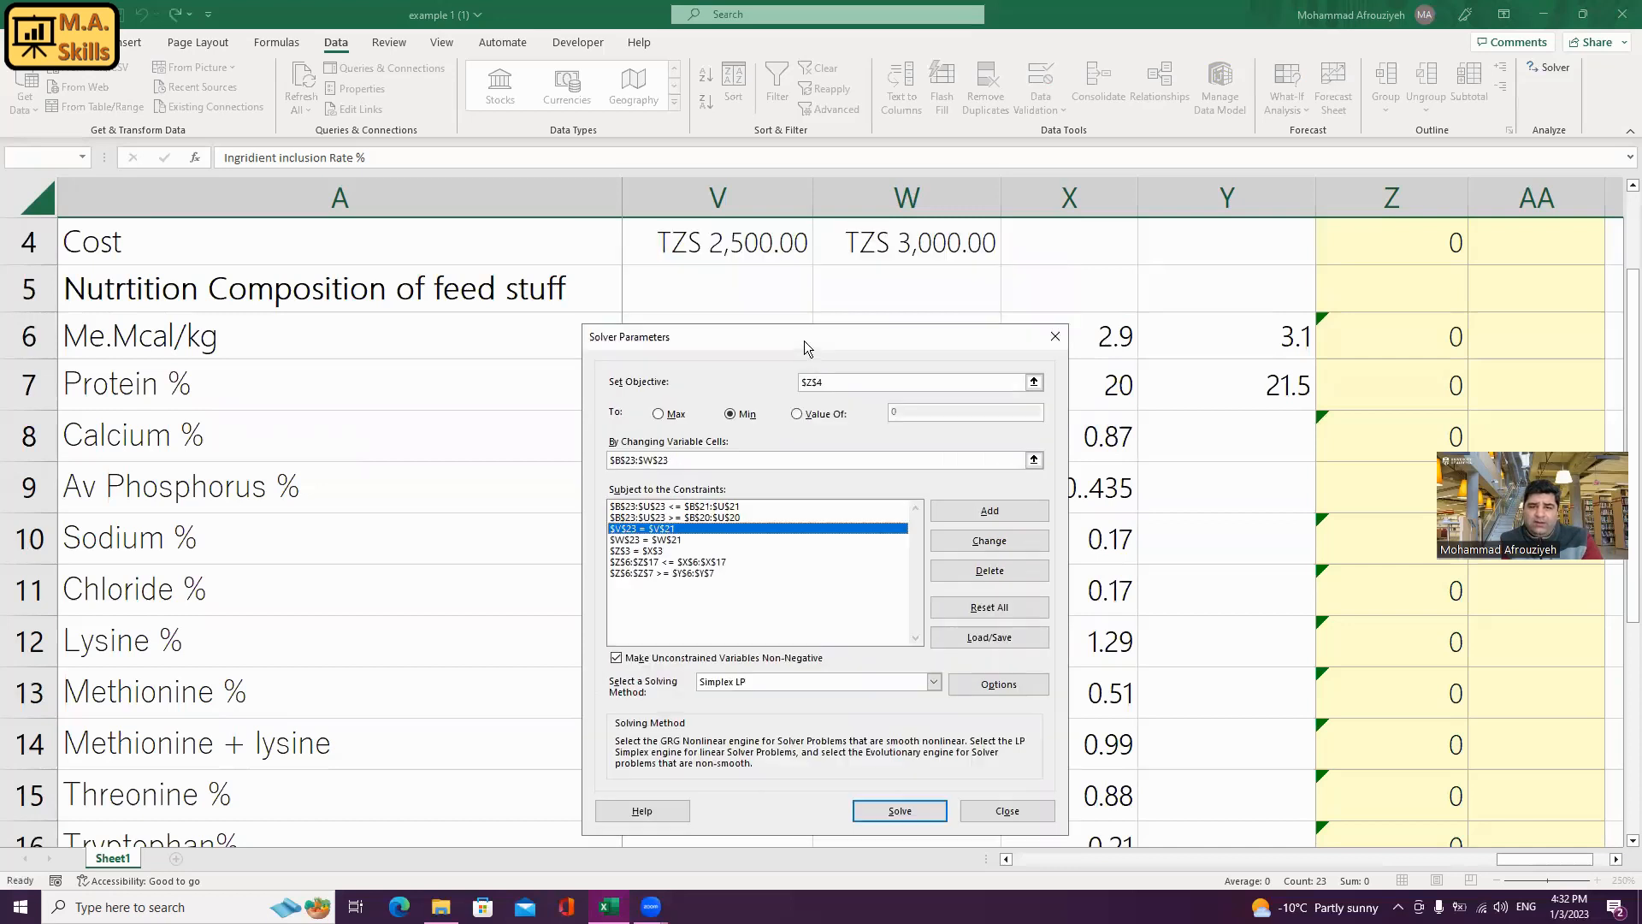
left_click(1055, 337)
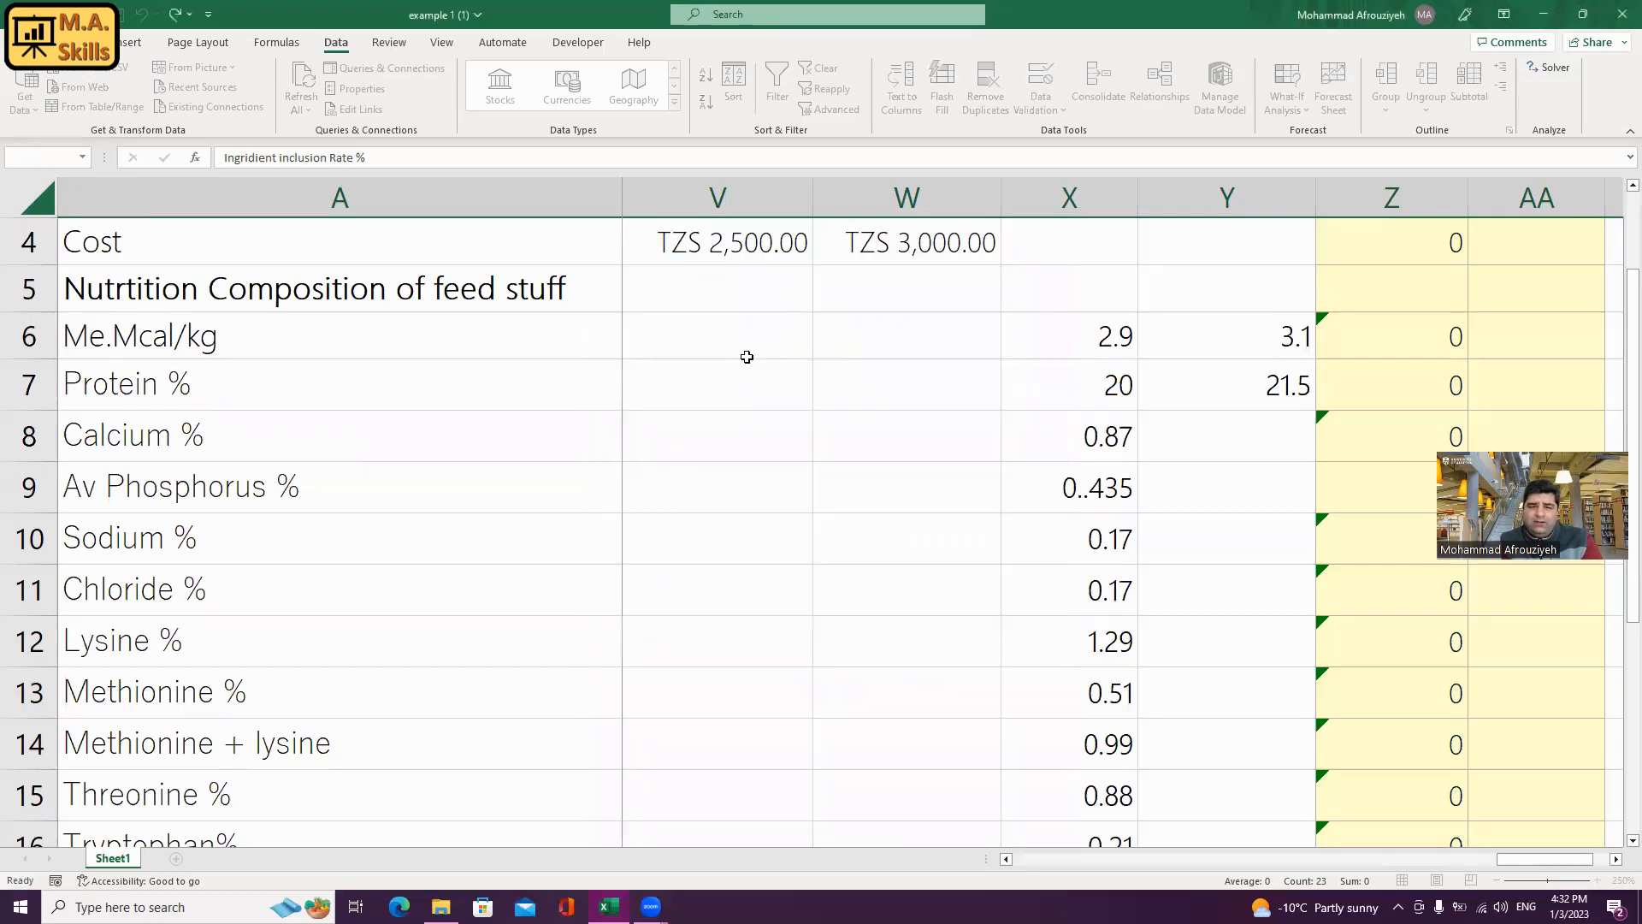
- Examine the minimum, maximum and inclusion rate cells of vitamin P and Mineral P in columns V and W
scroll(746, 357, "up", 1)
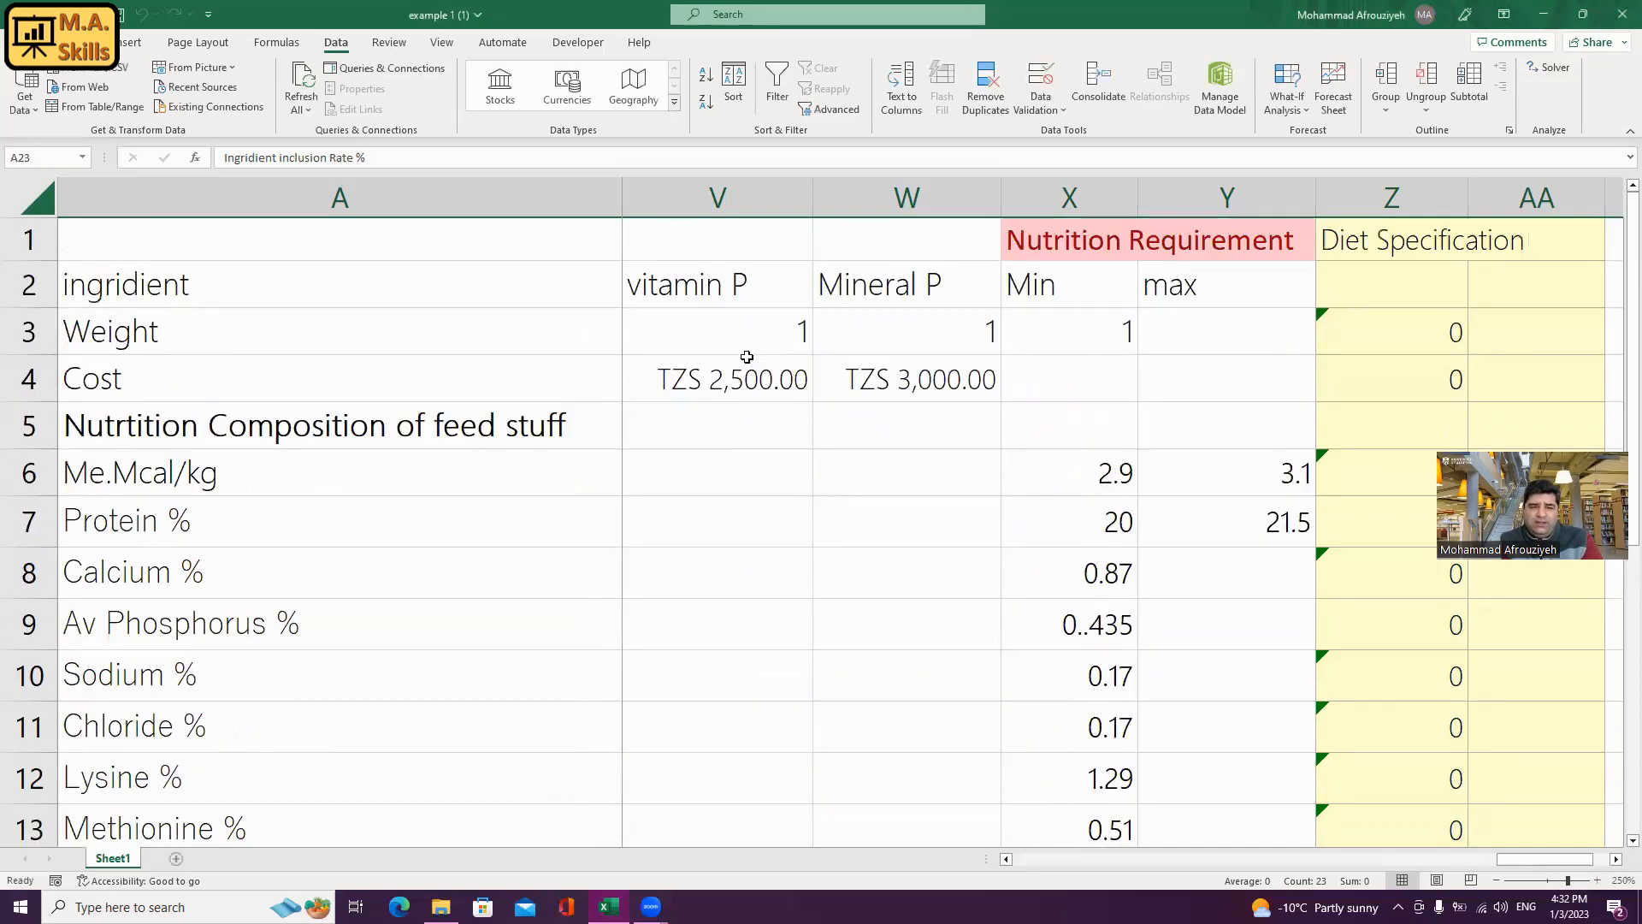
left_click(906, 284)
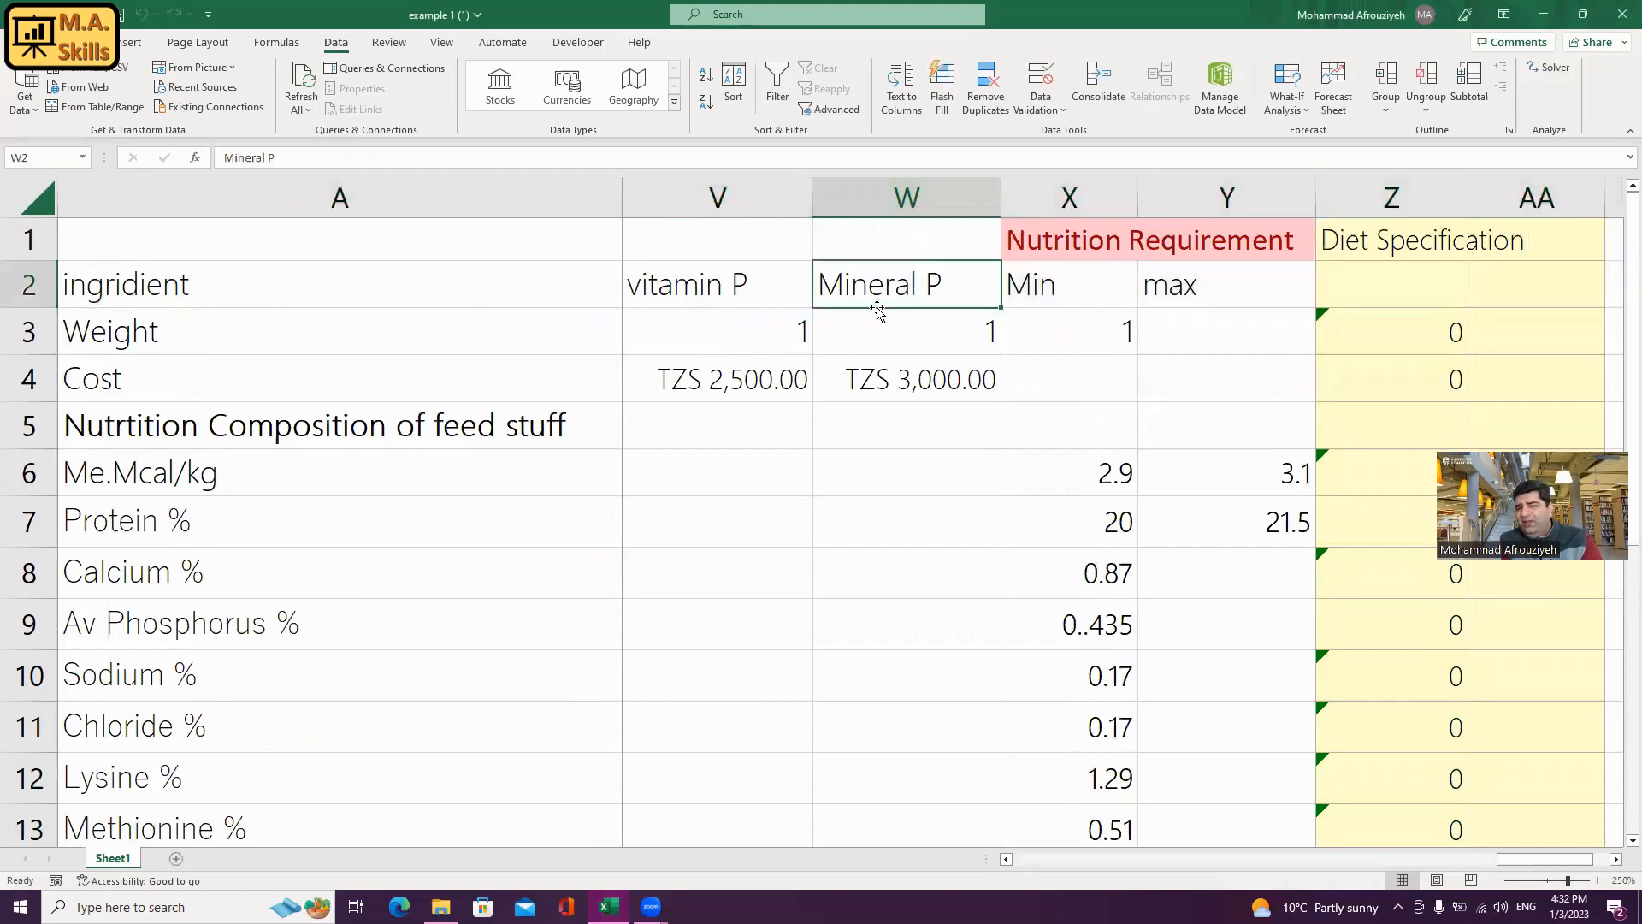
scroll(808, 530, "down", 11)
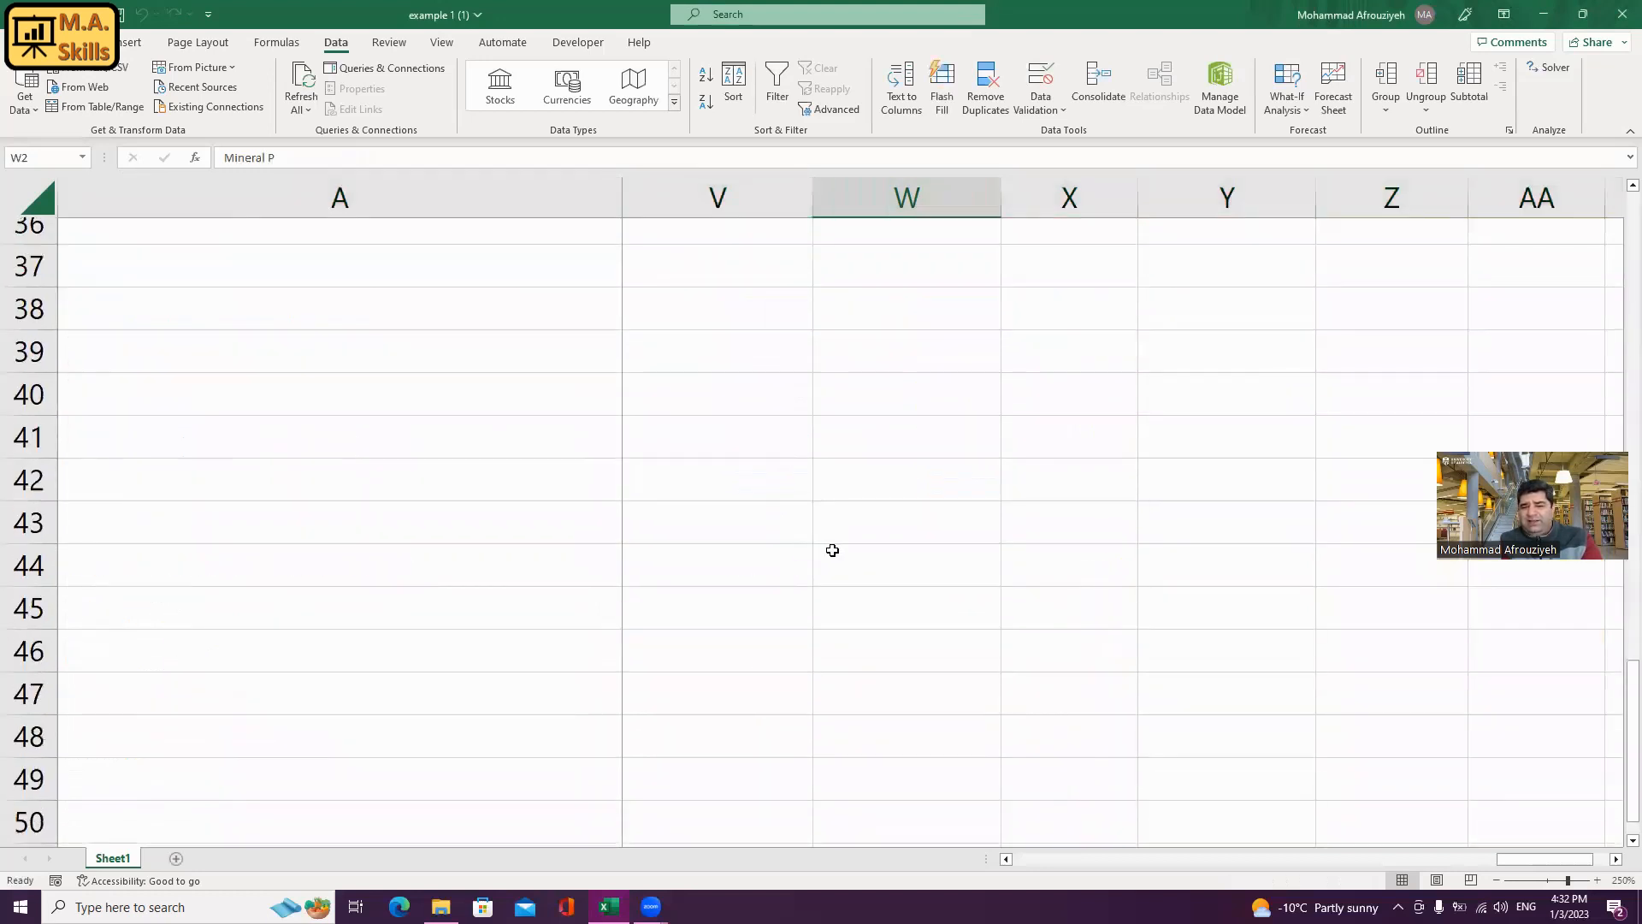
scroll(830, 550, "up", 7)
scroll(827, 551, "down", 1)
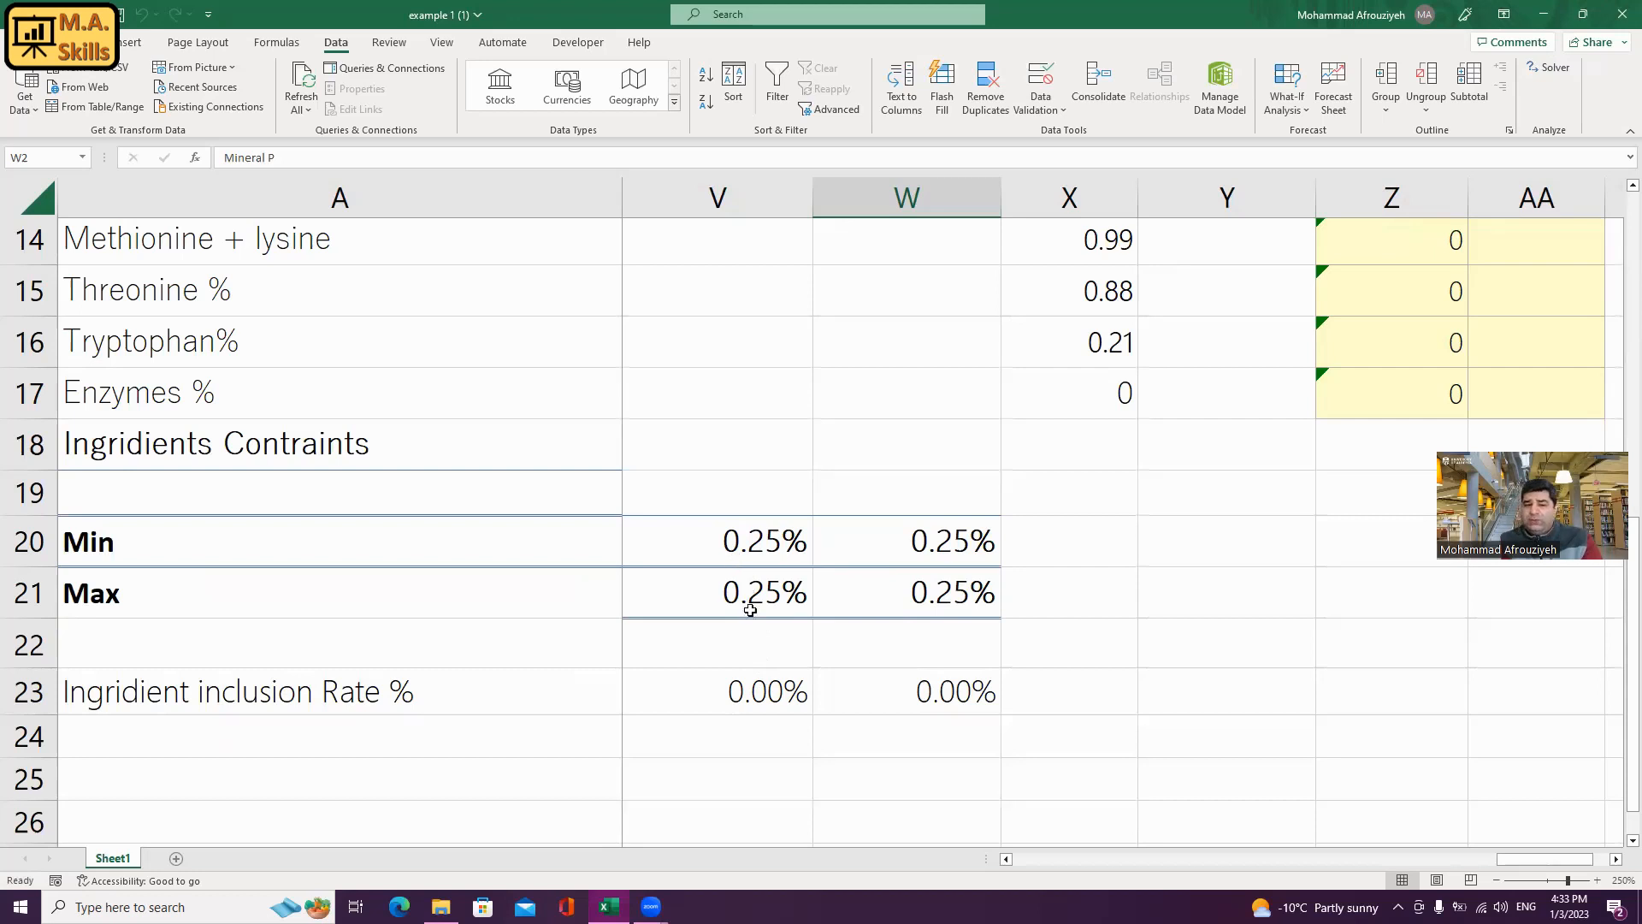
left_click(753, 693)
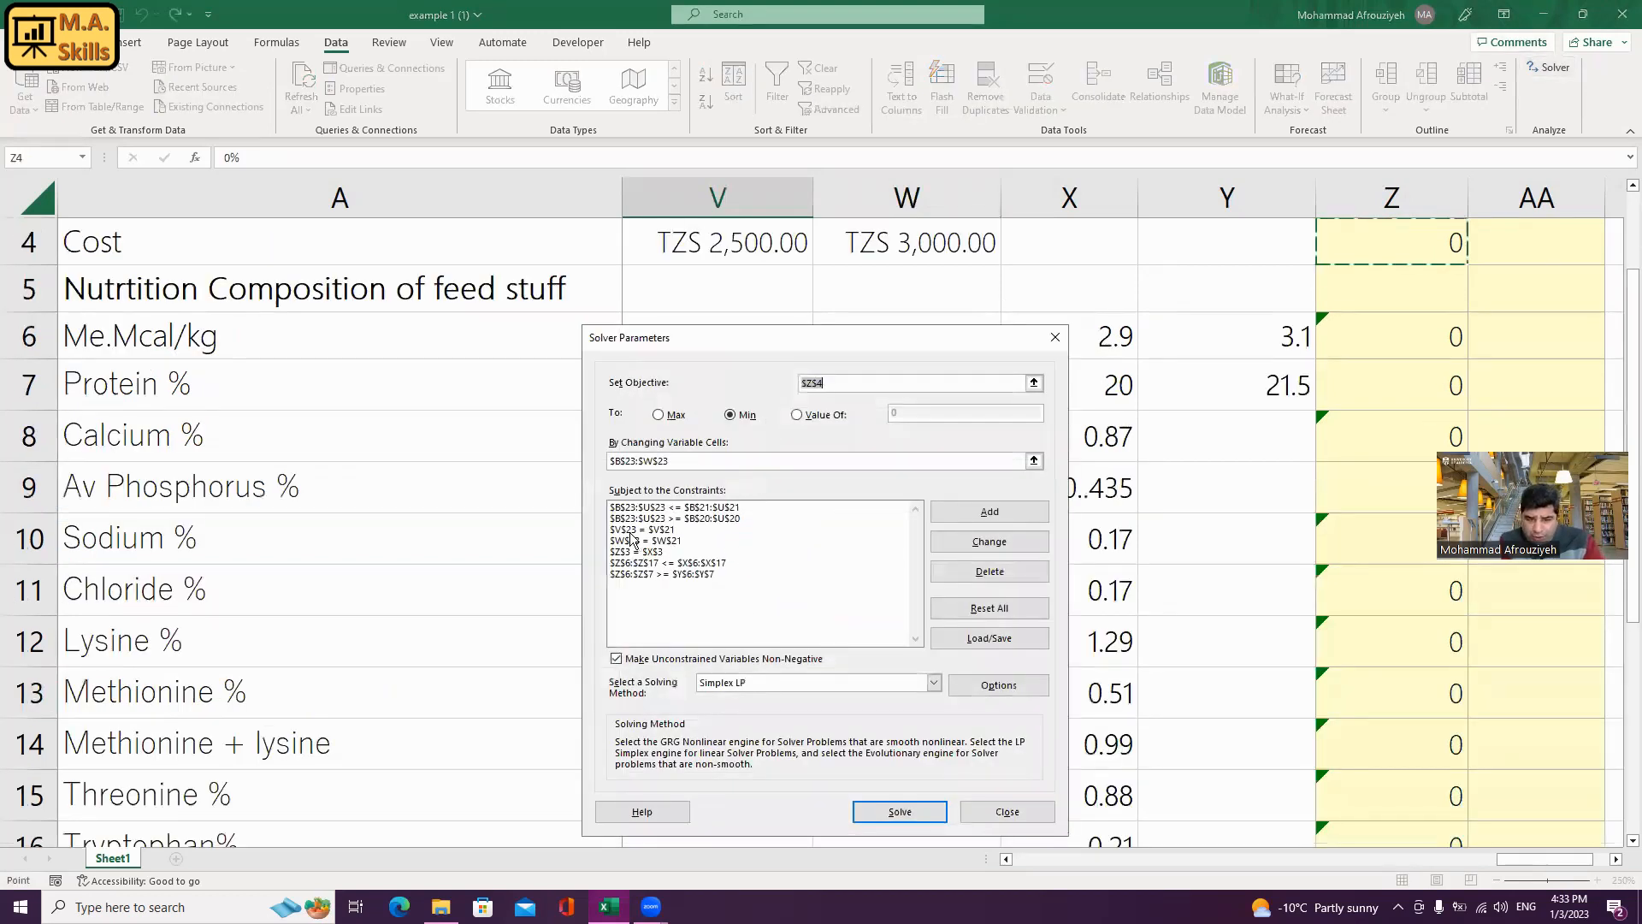
- Review the Solver constraints V23 = V21, W23 = W21 and Z3 = X3, and check the weight formula in Z3
left_click(640, 530)
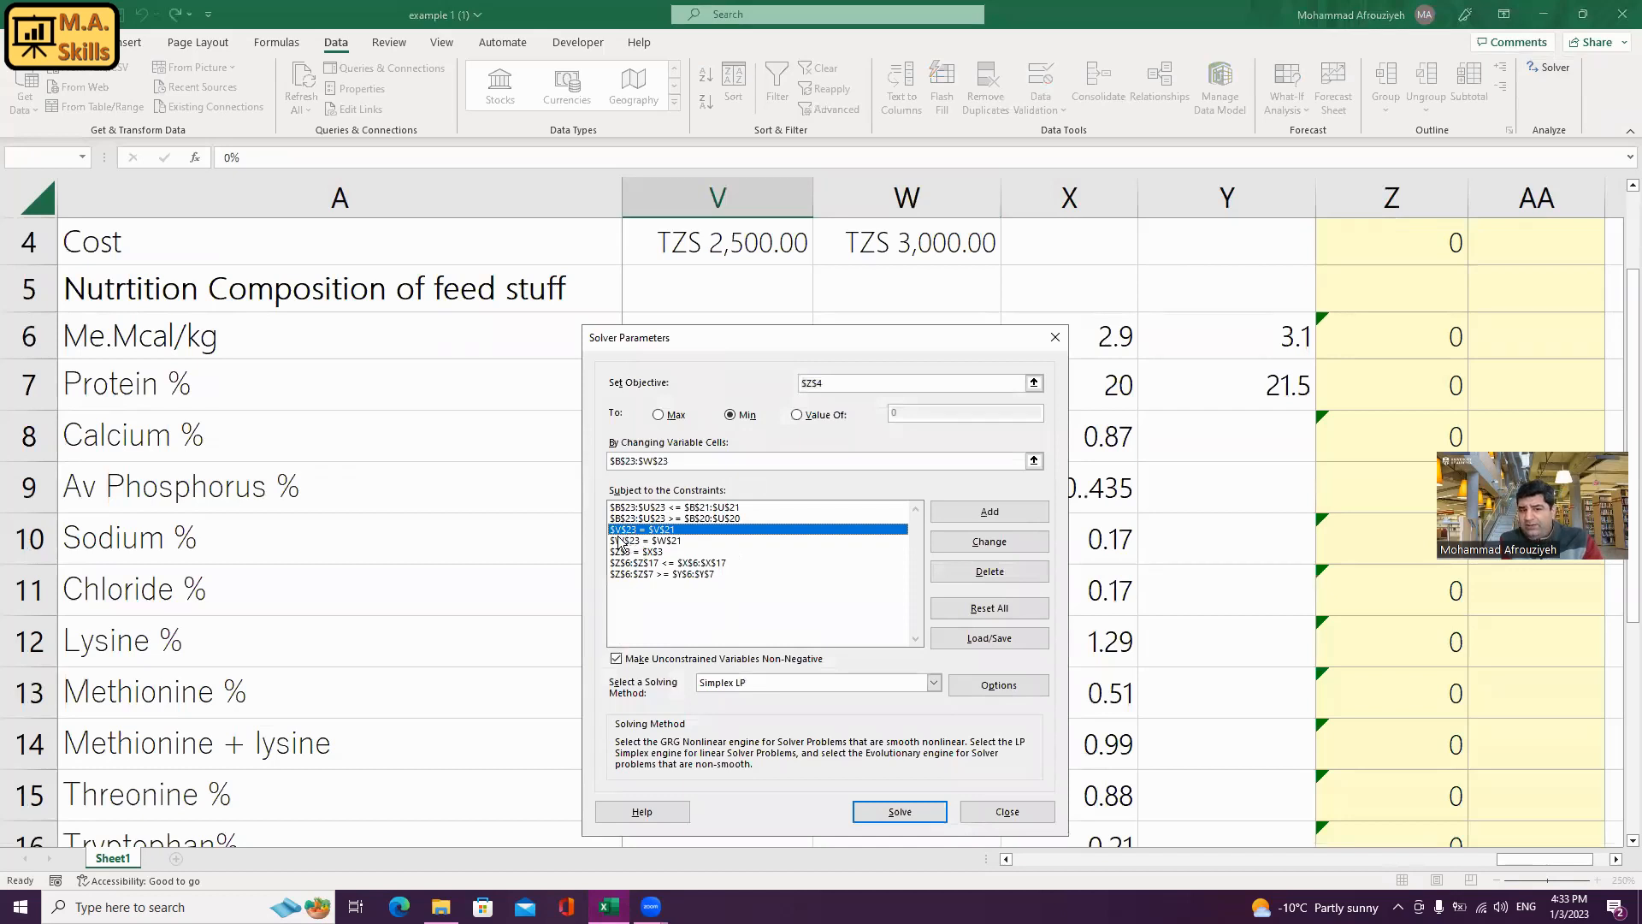
left_click(673, 542)
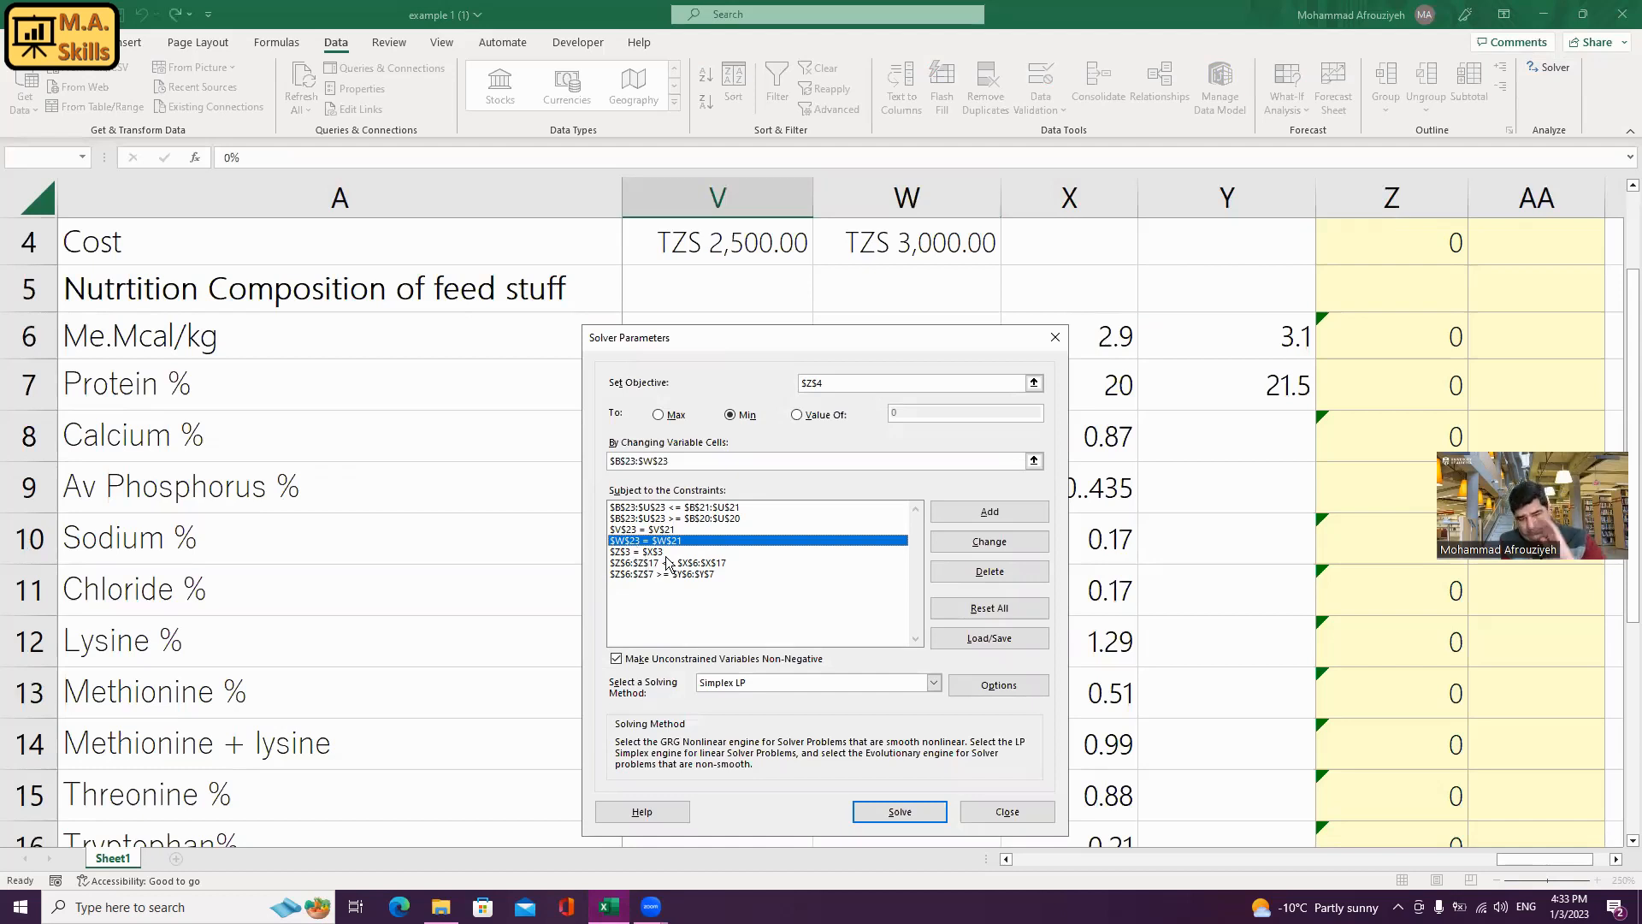
left_click(666, 554)
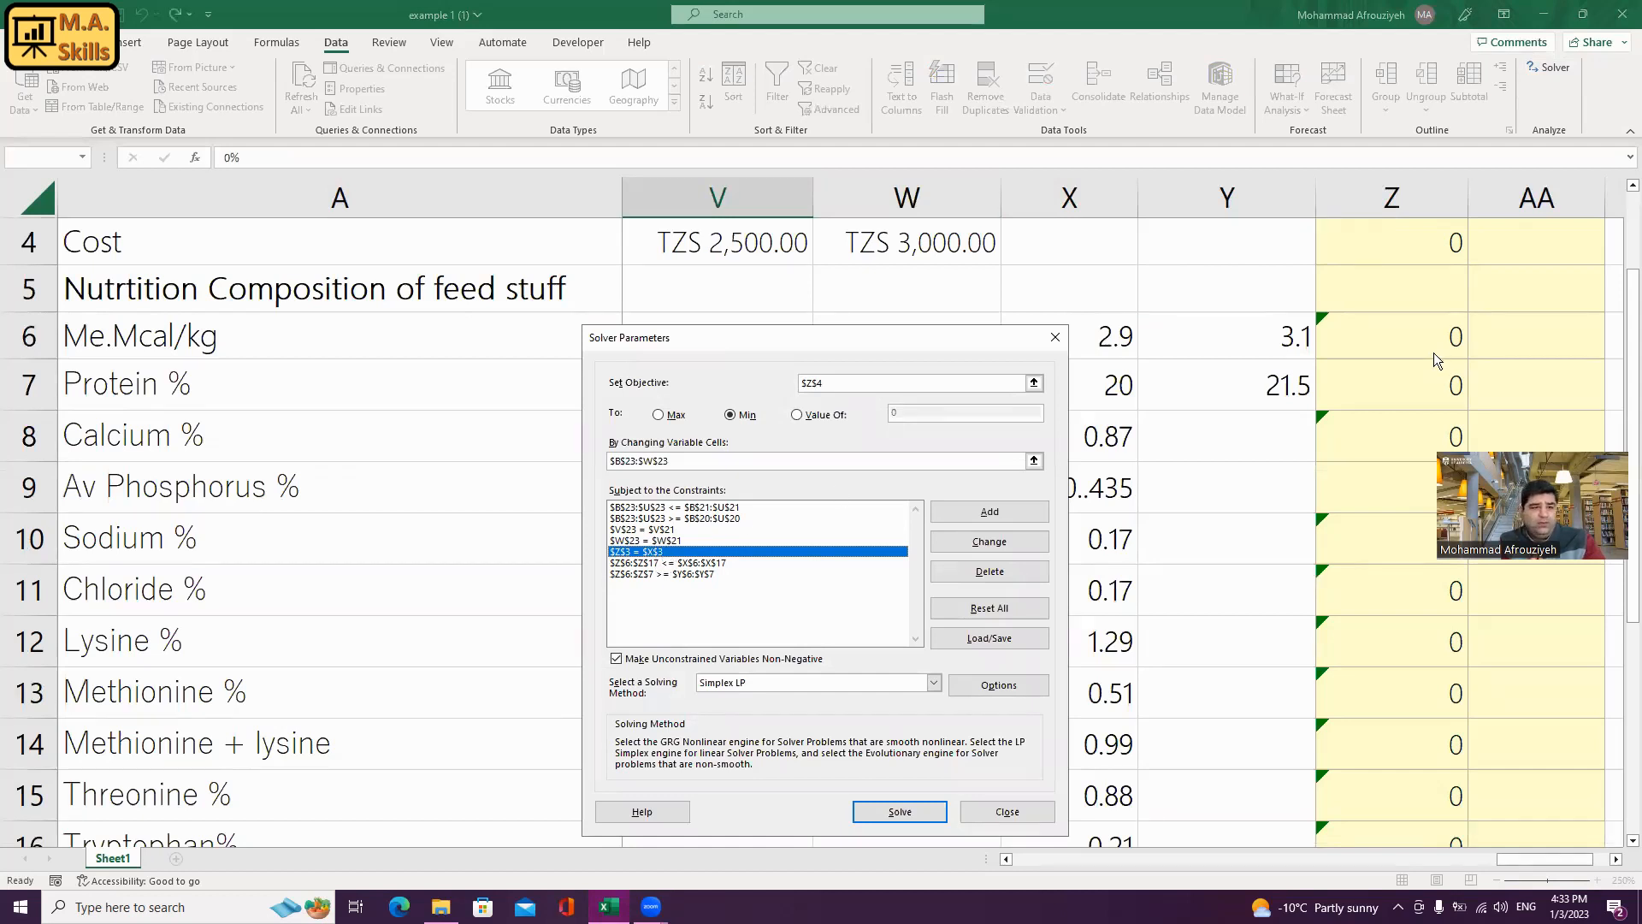
left_click(1061, 344)
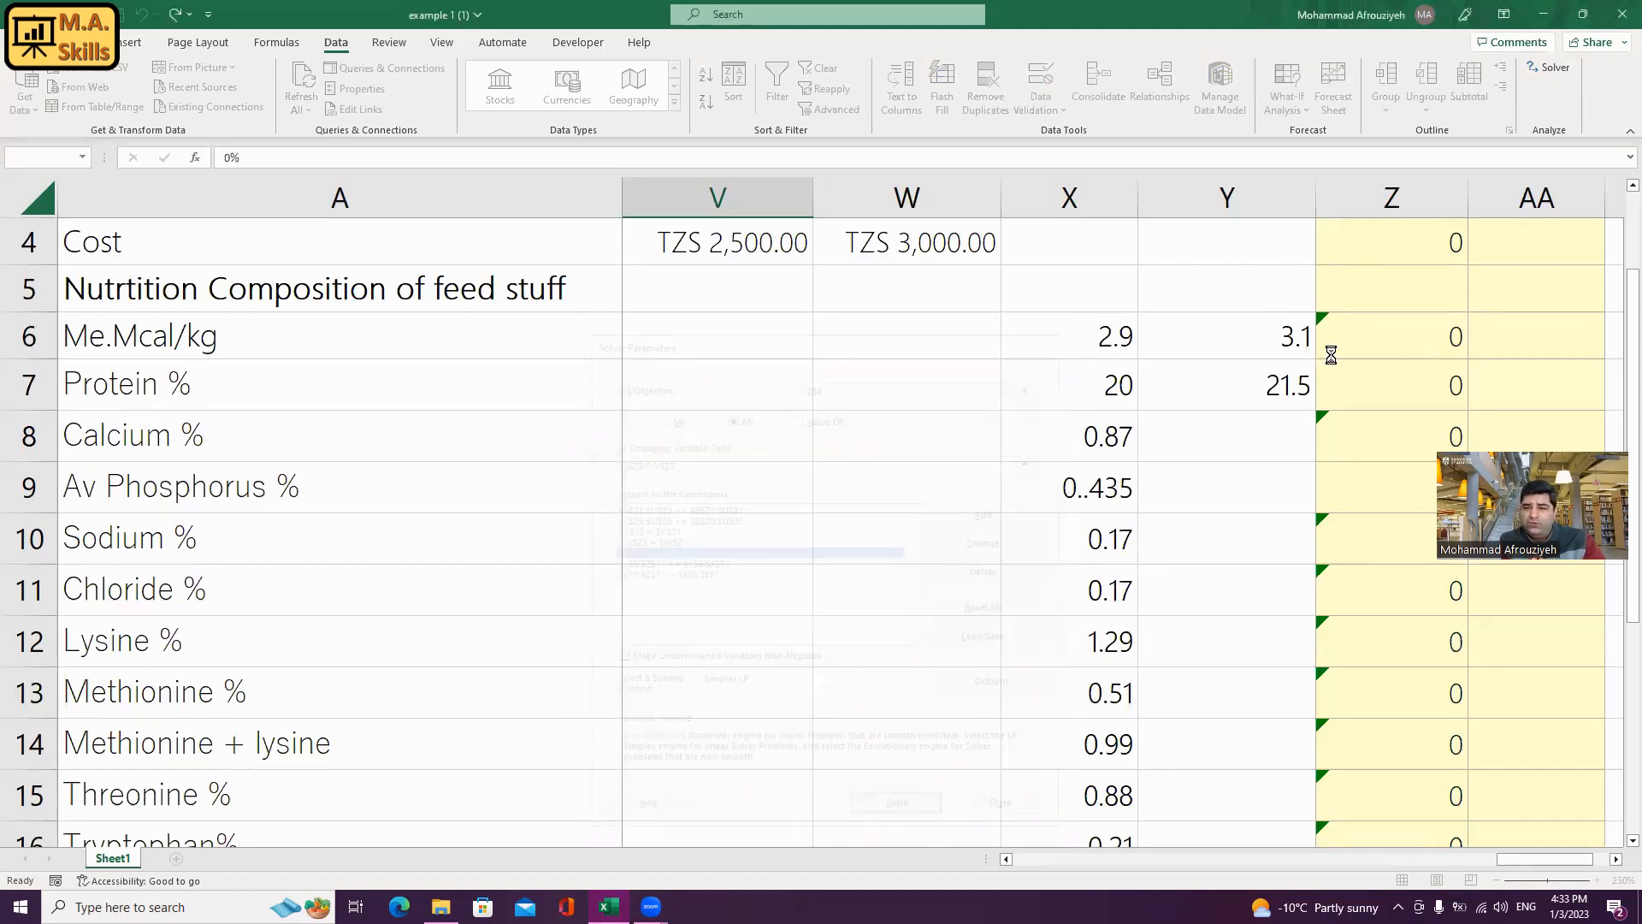
scroll(1333, 352, "up", 1)
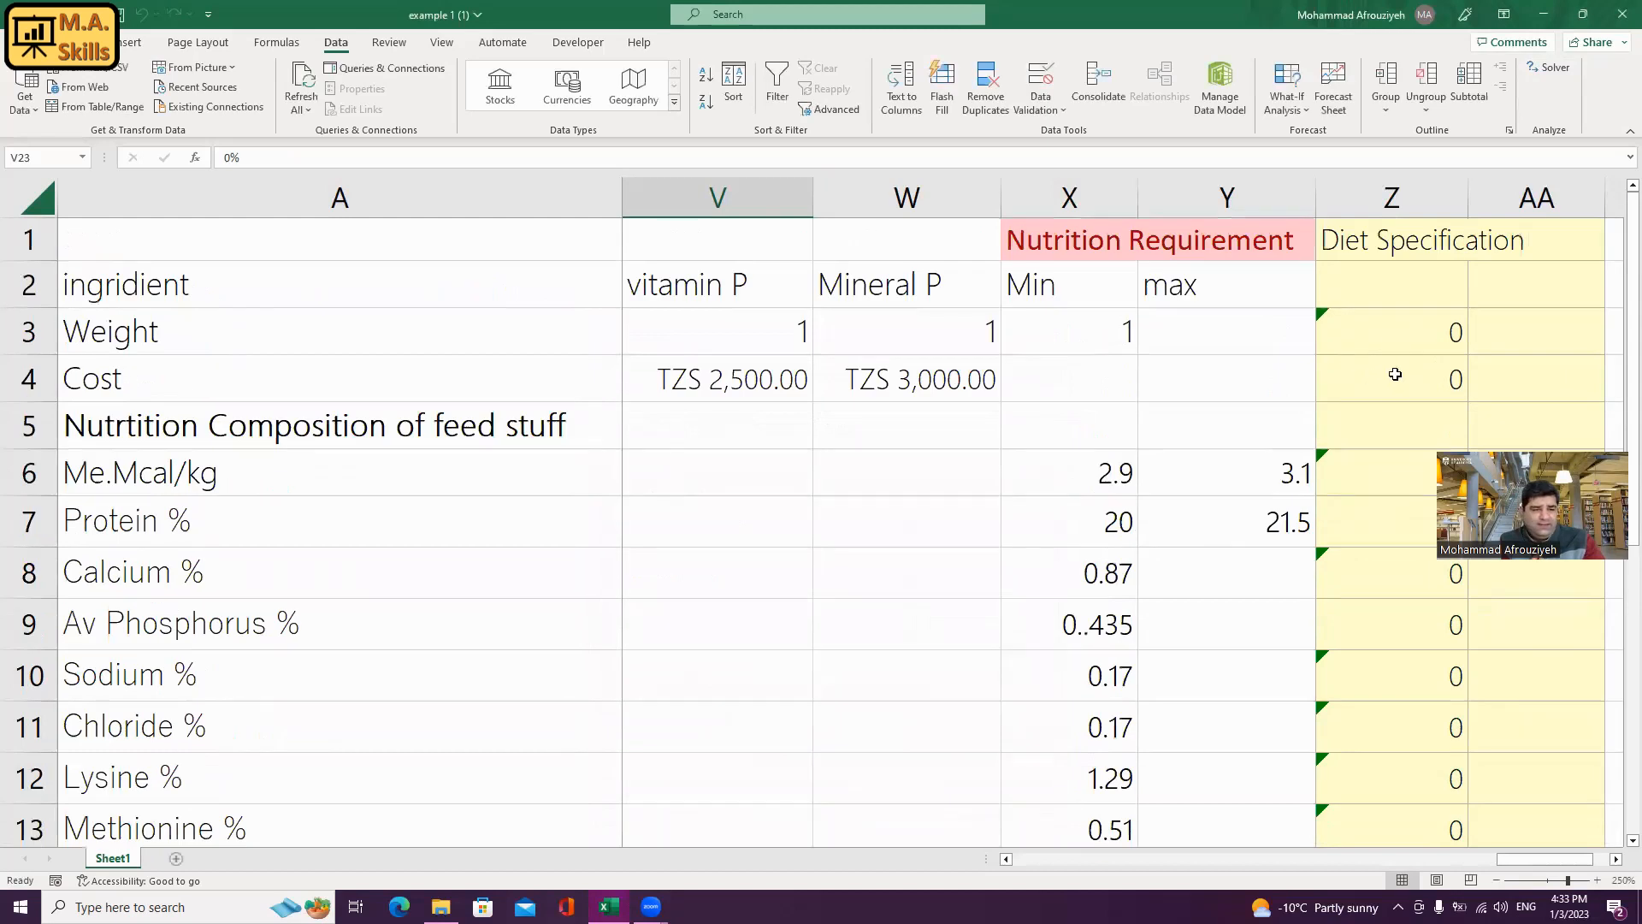
left_click(1386, 340)
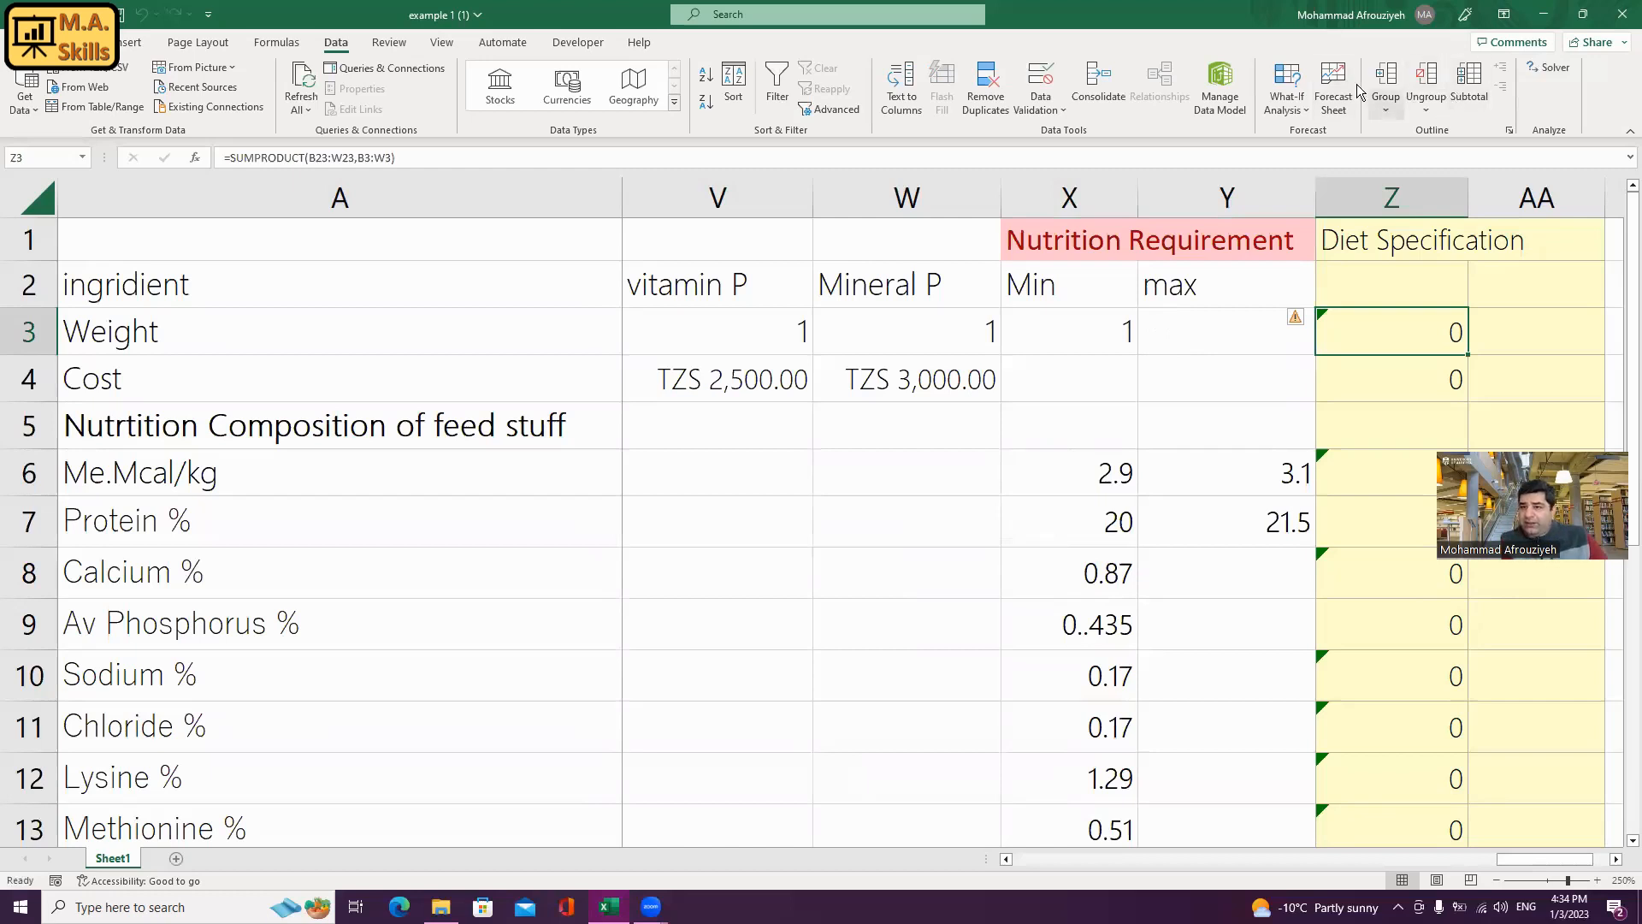
- Compare Solver's Z6:Z17 <= X6:X17 constraint with the Protein % row's minimum, maximum and diet specification cells
left_click(1550, 67)
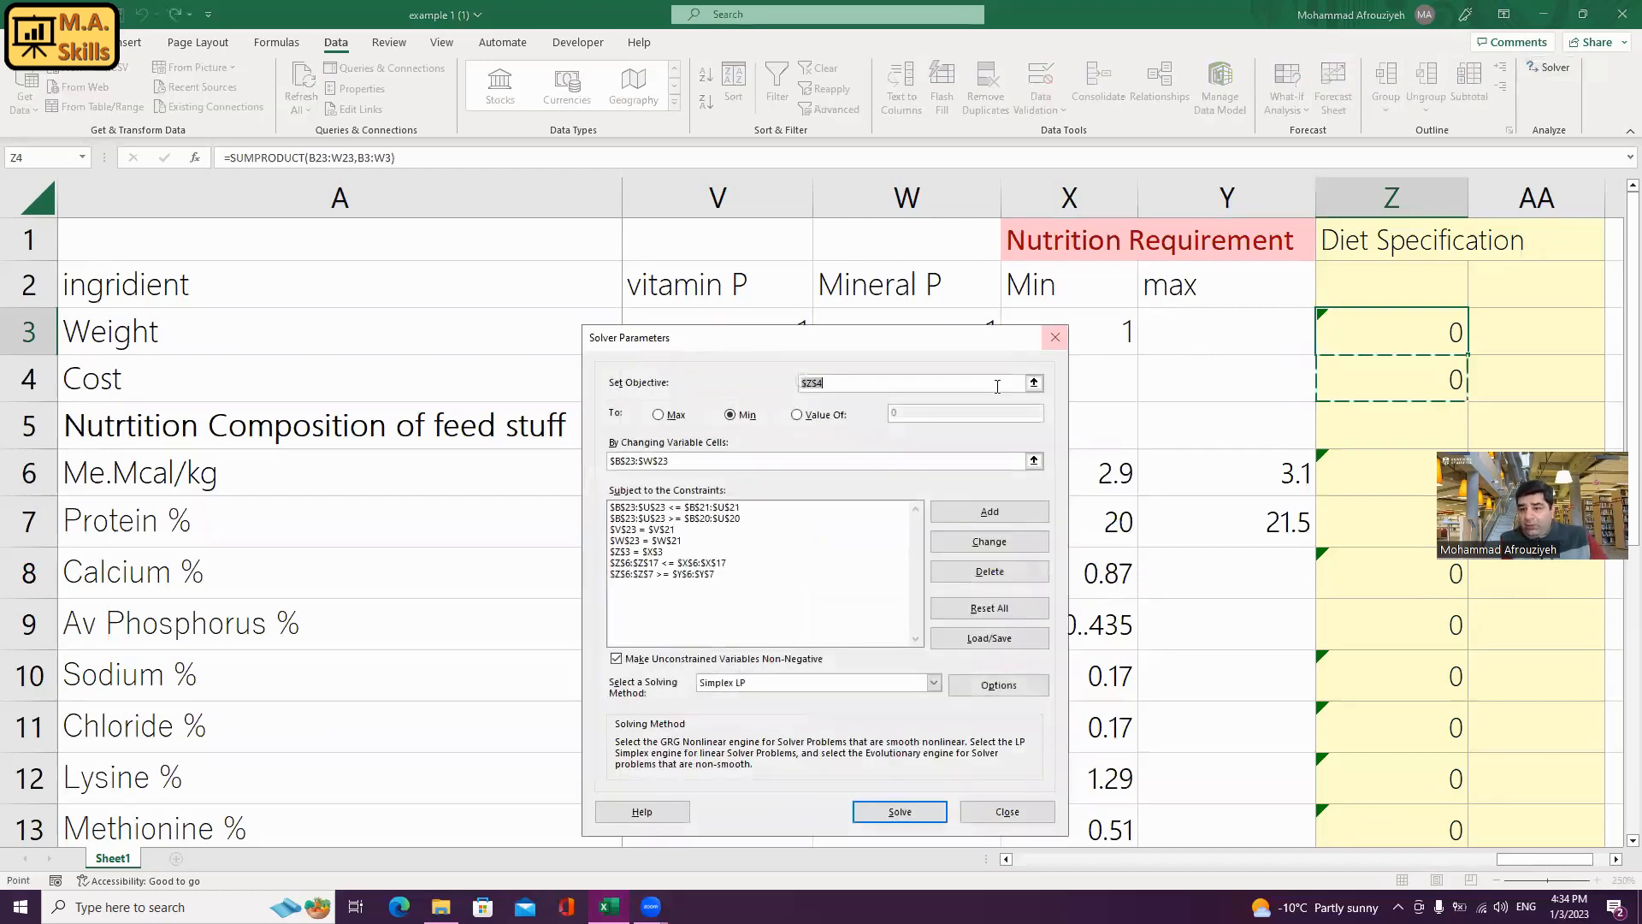
left_click(657, 563)
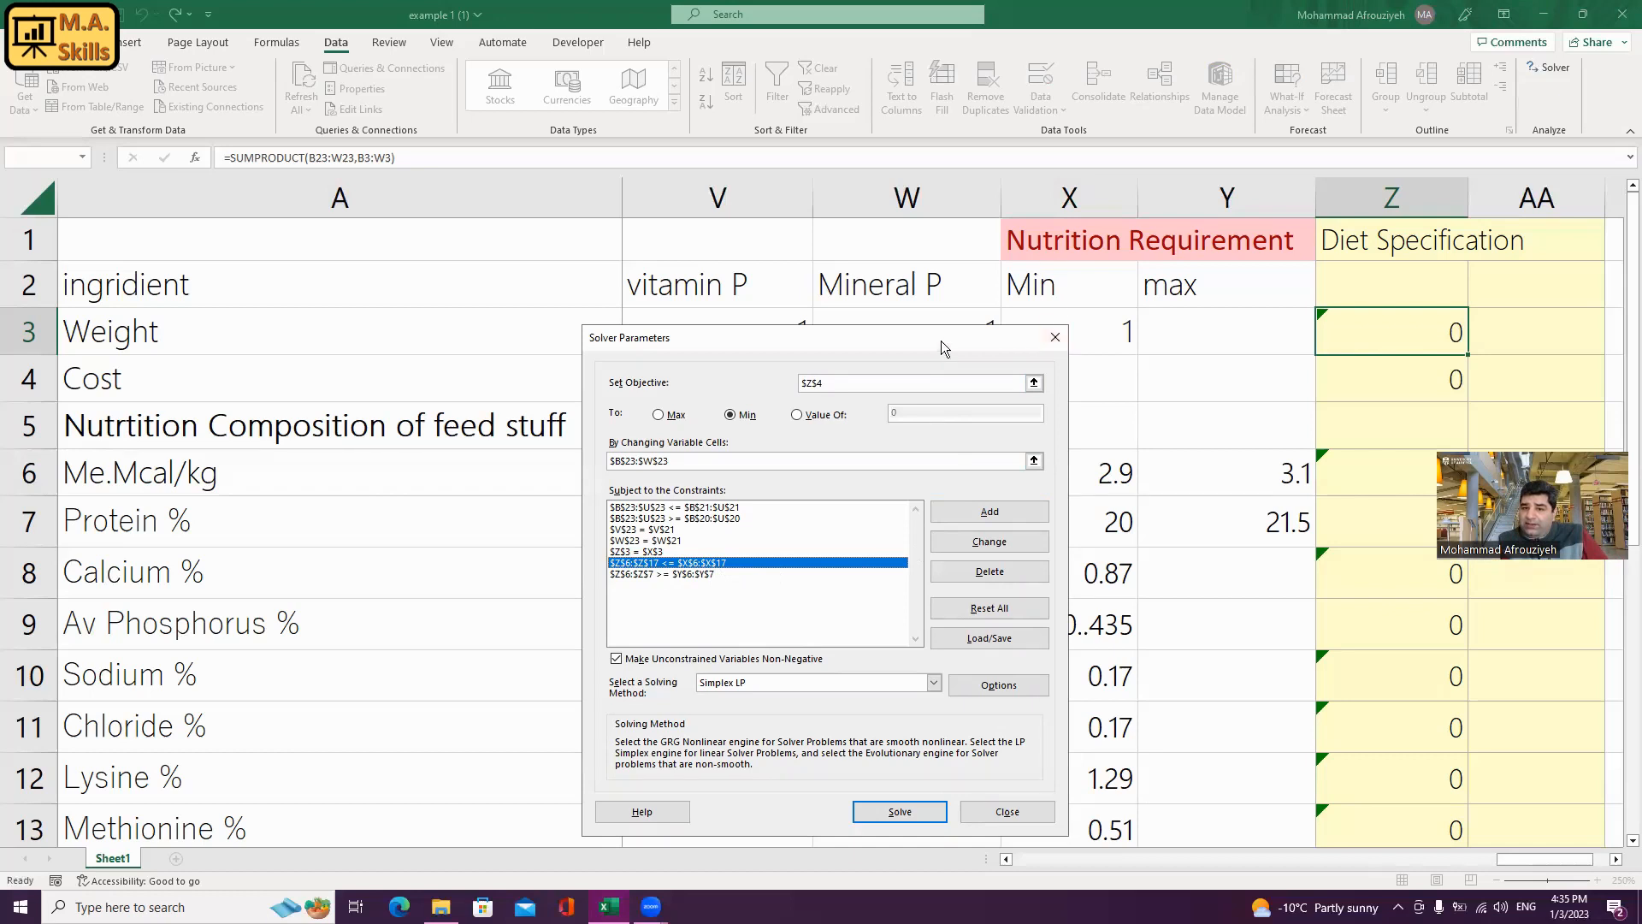
left_click_drag(941, 340, 777, 338)
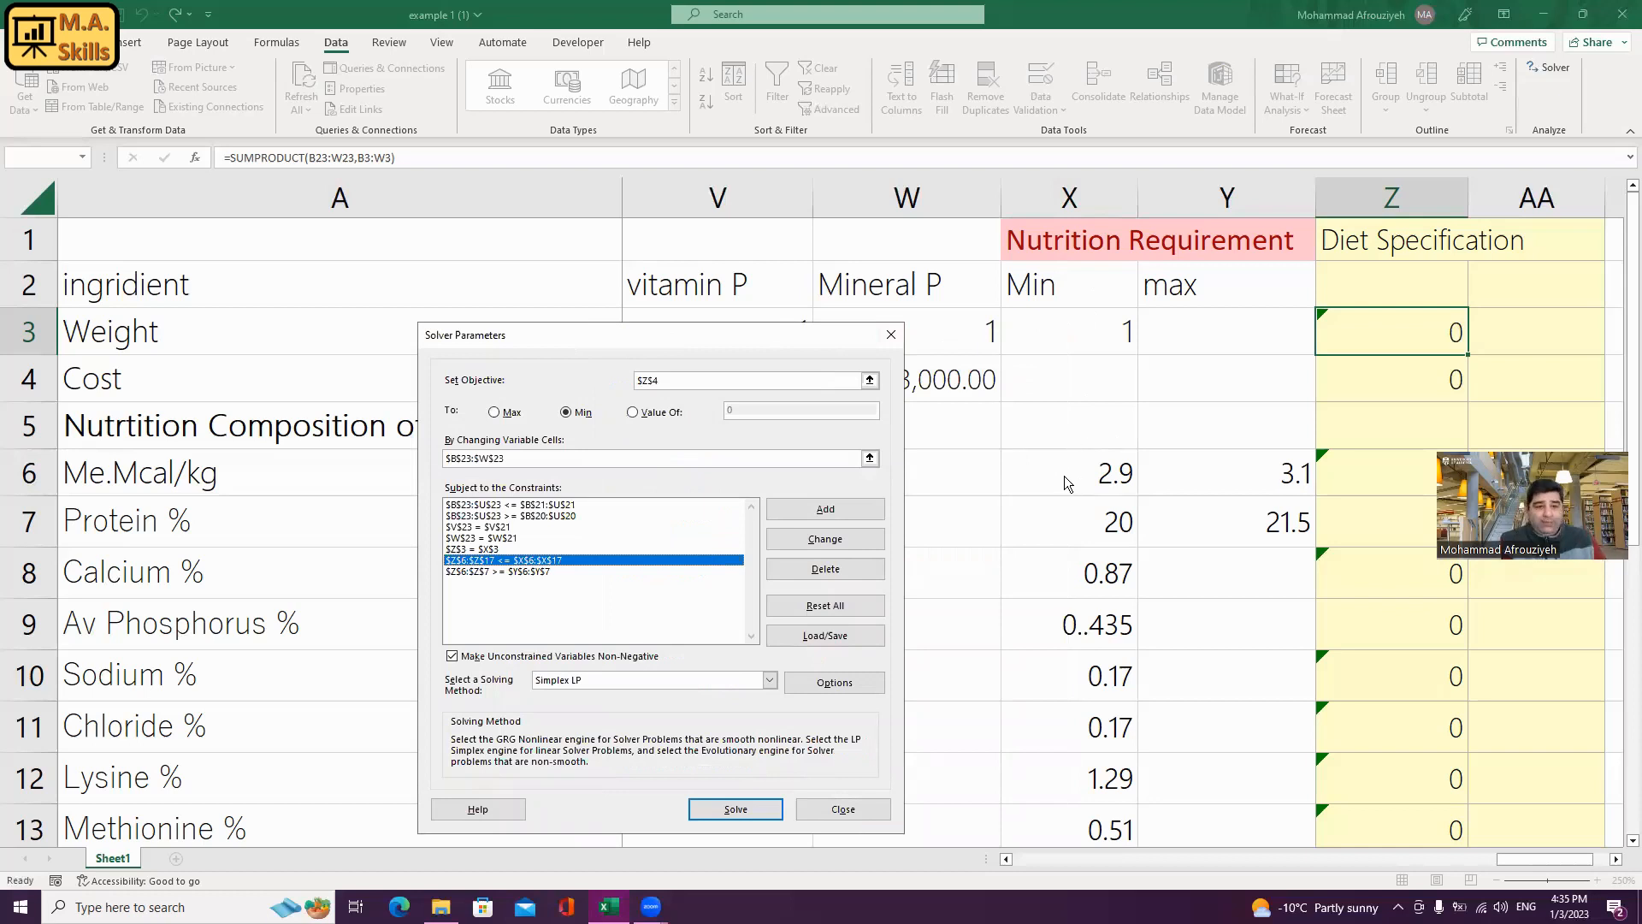
left_click(891, 333)
left_click(42, 539)
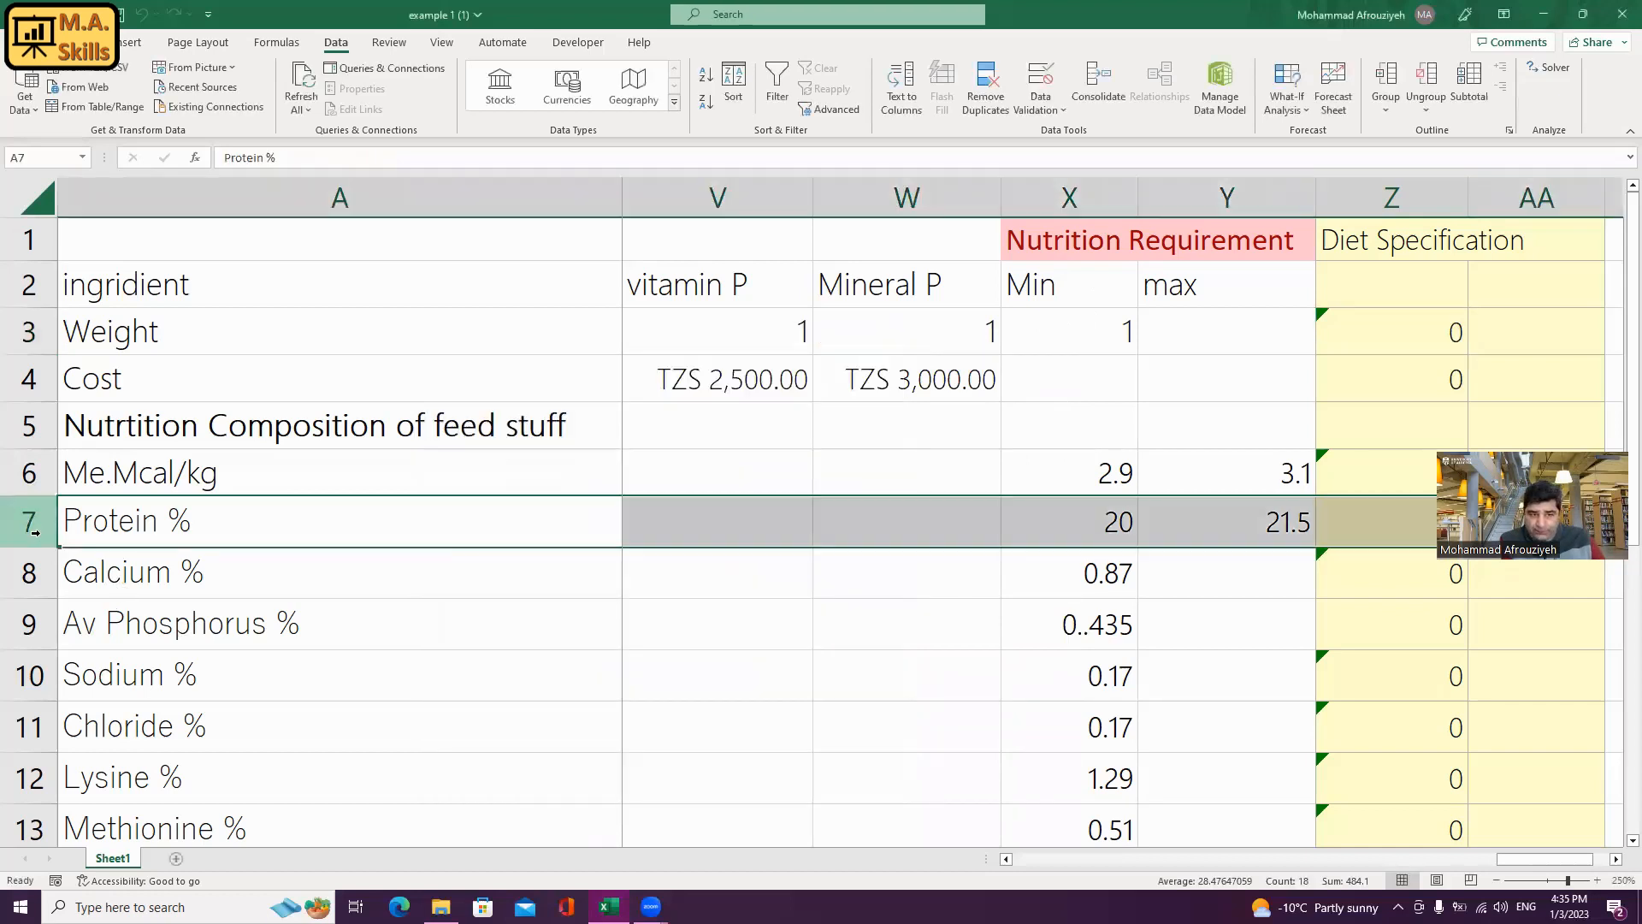
left_click(1109, 531)
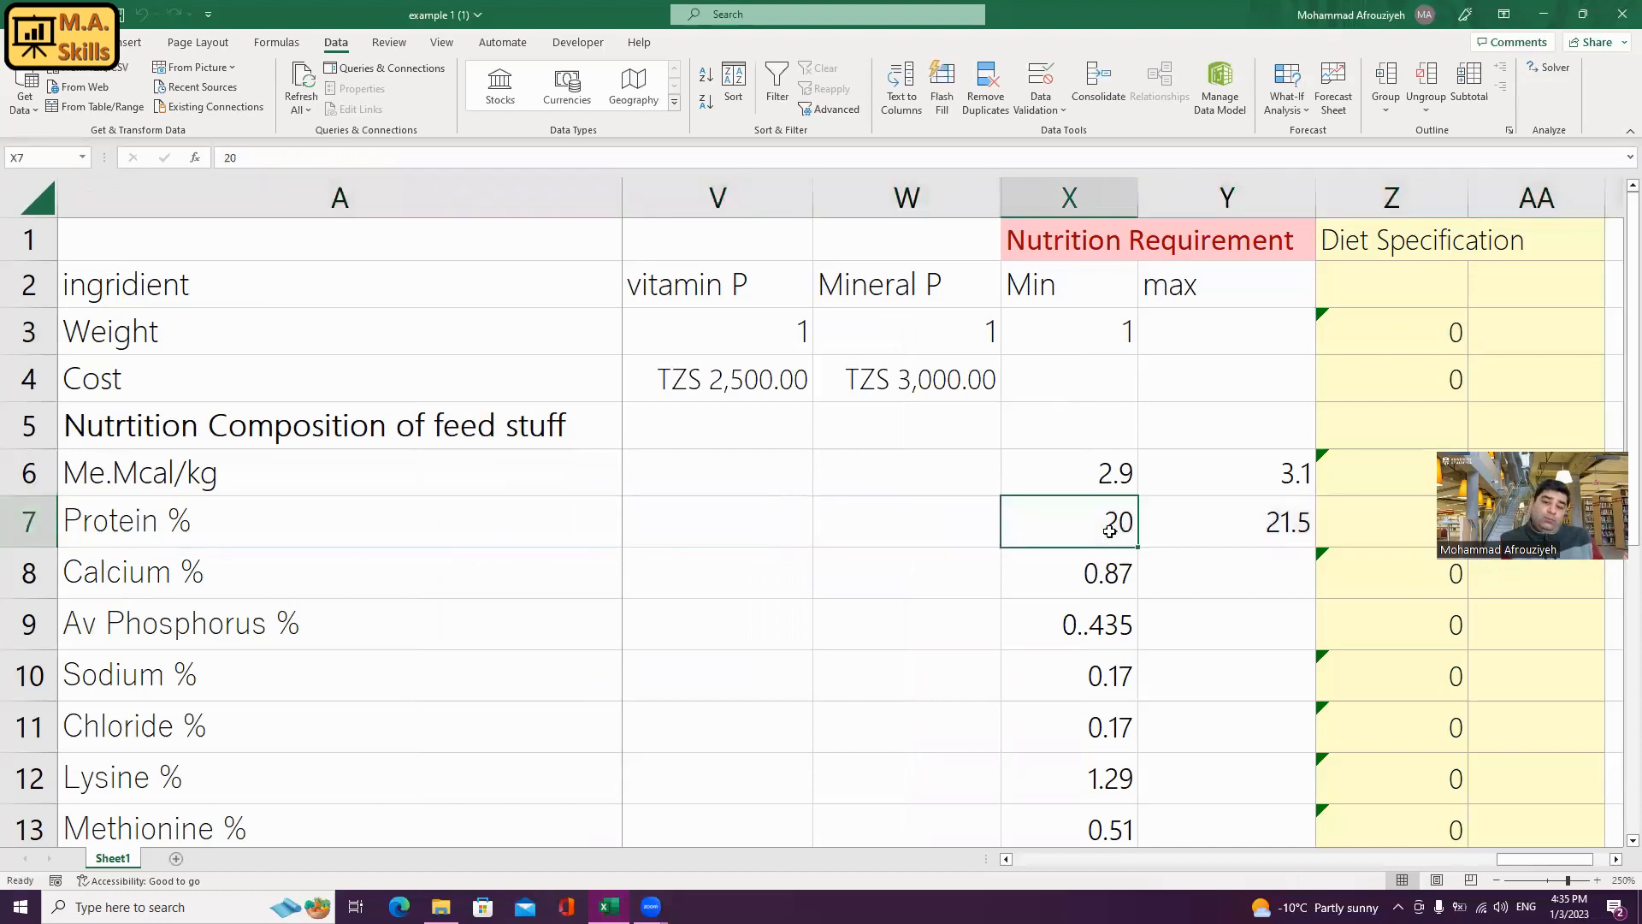
left_click(1219, 528)
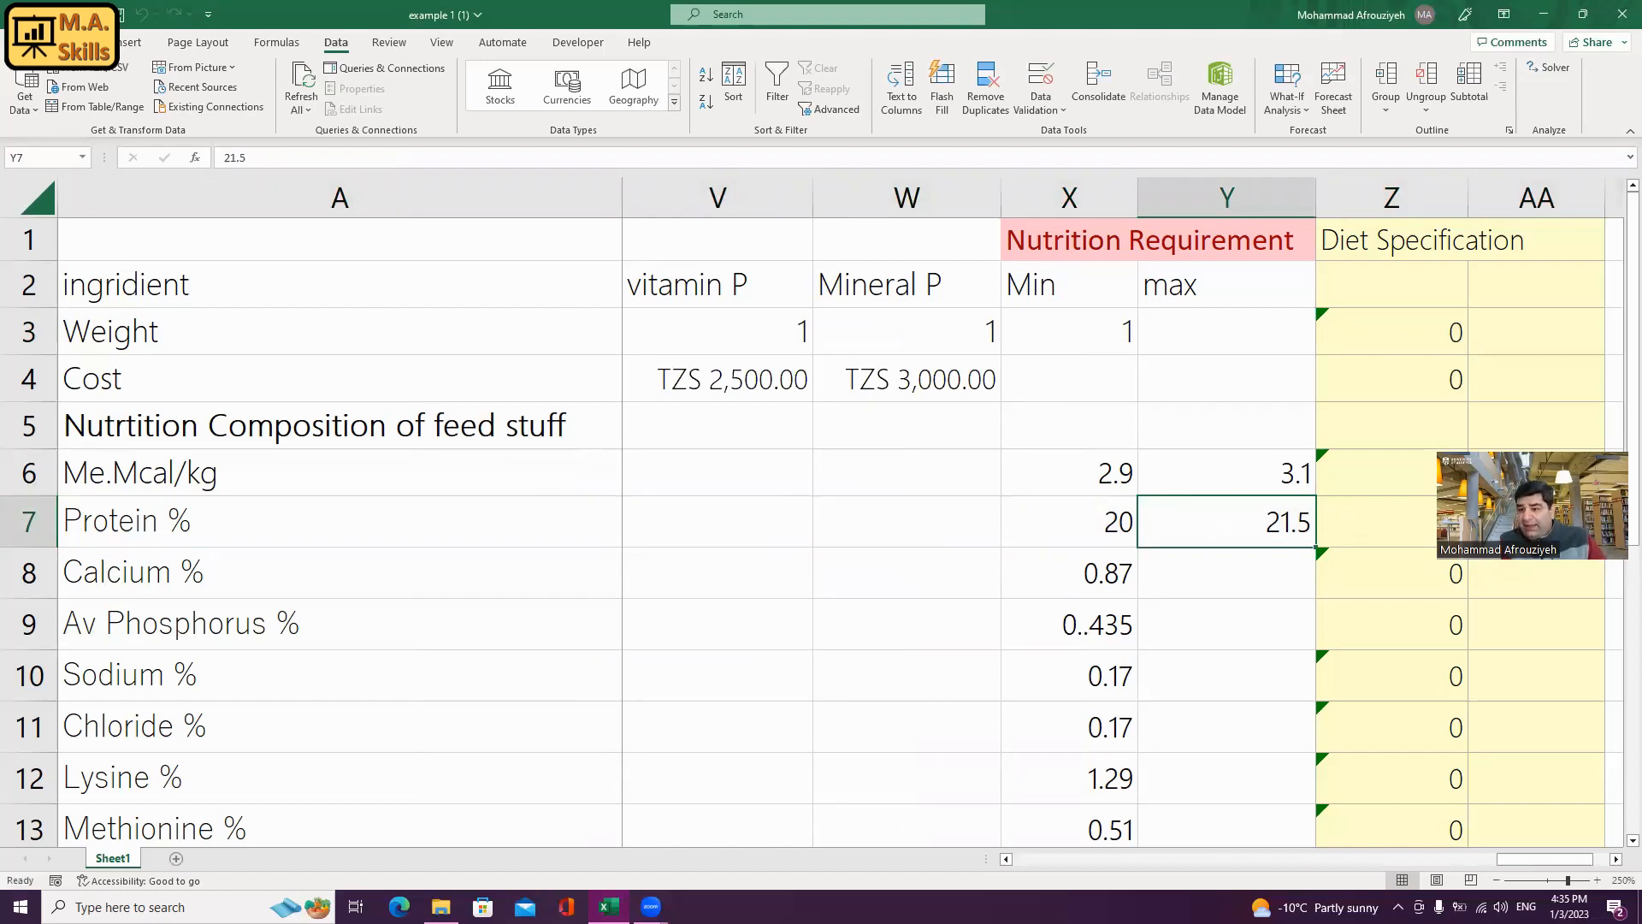
left_click(1407, 531)
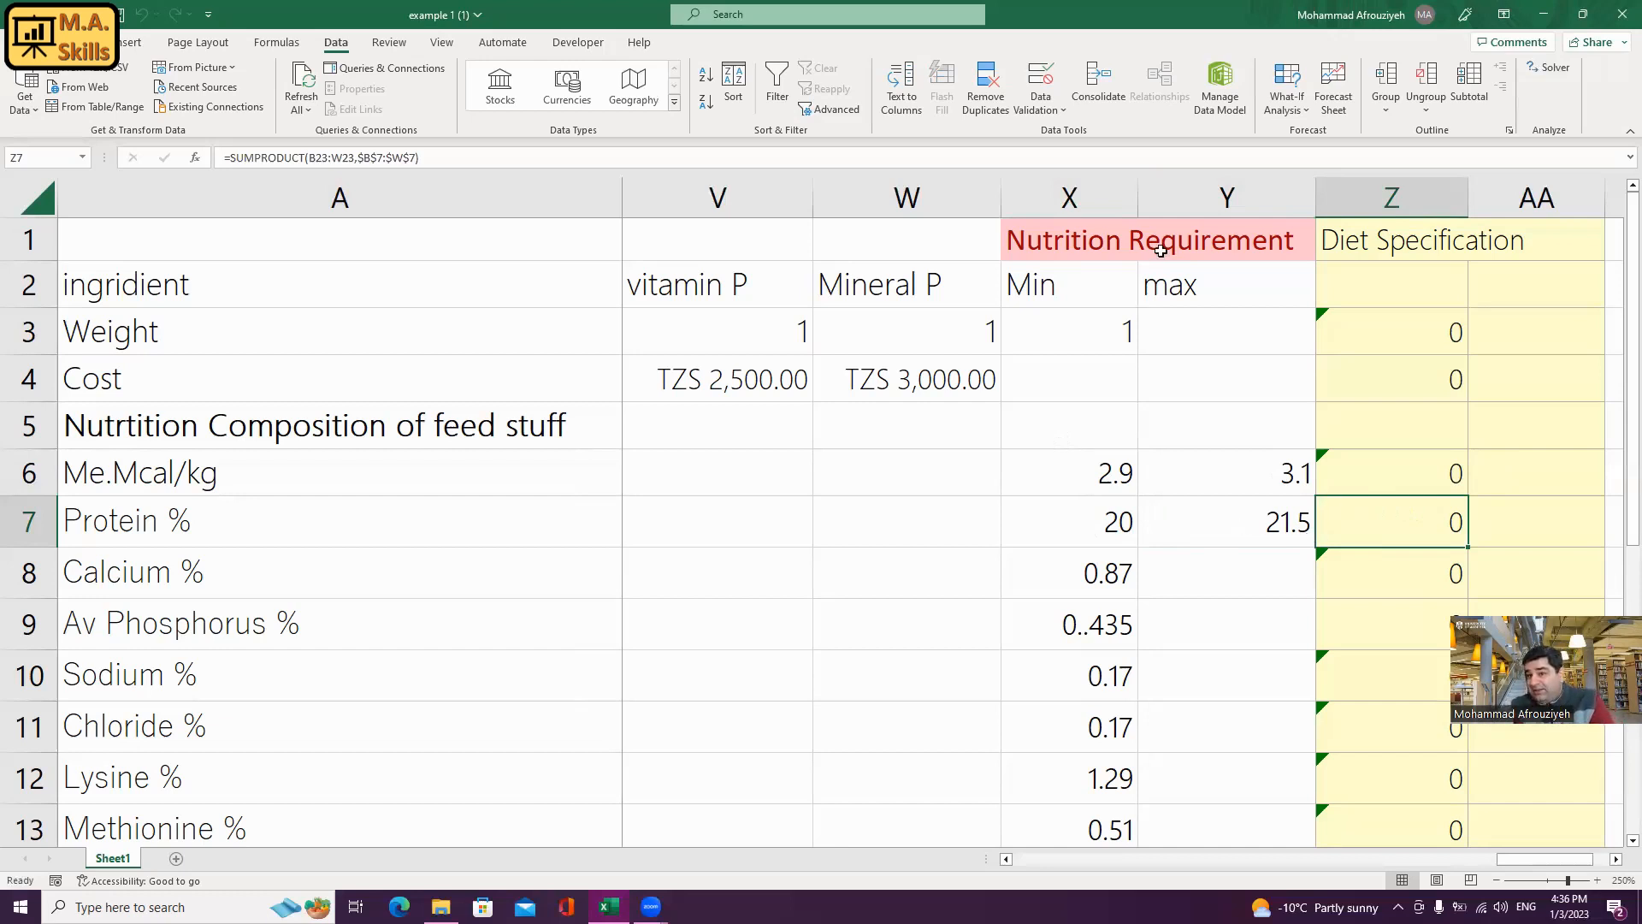
- Change the Solver constraint on Z6:Z17 against X6:X17 from <= to >=
left_click(1549, 67)
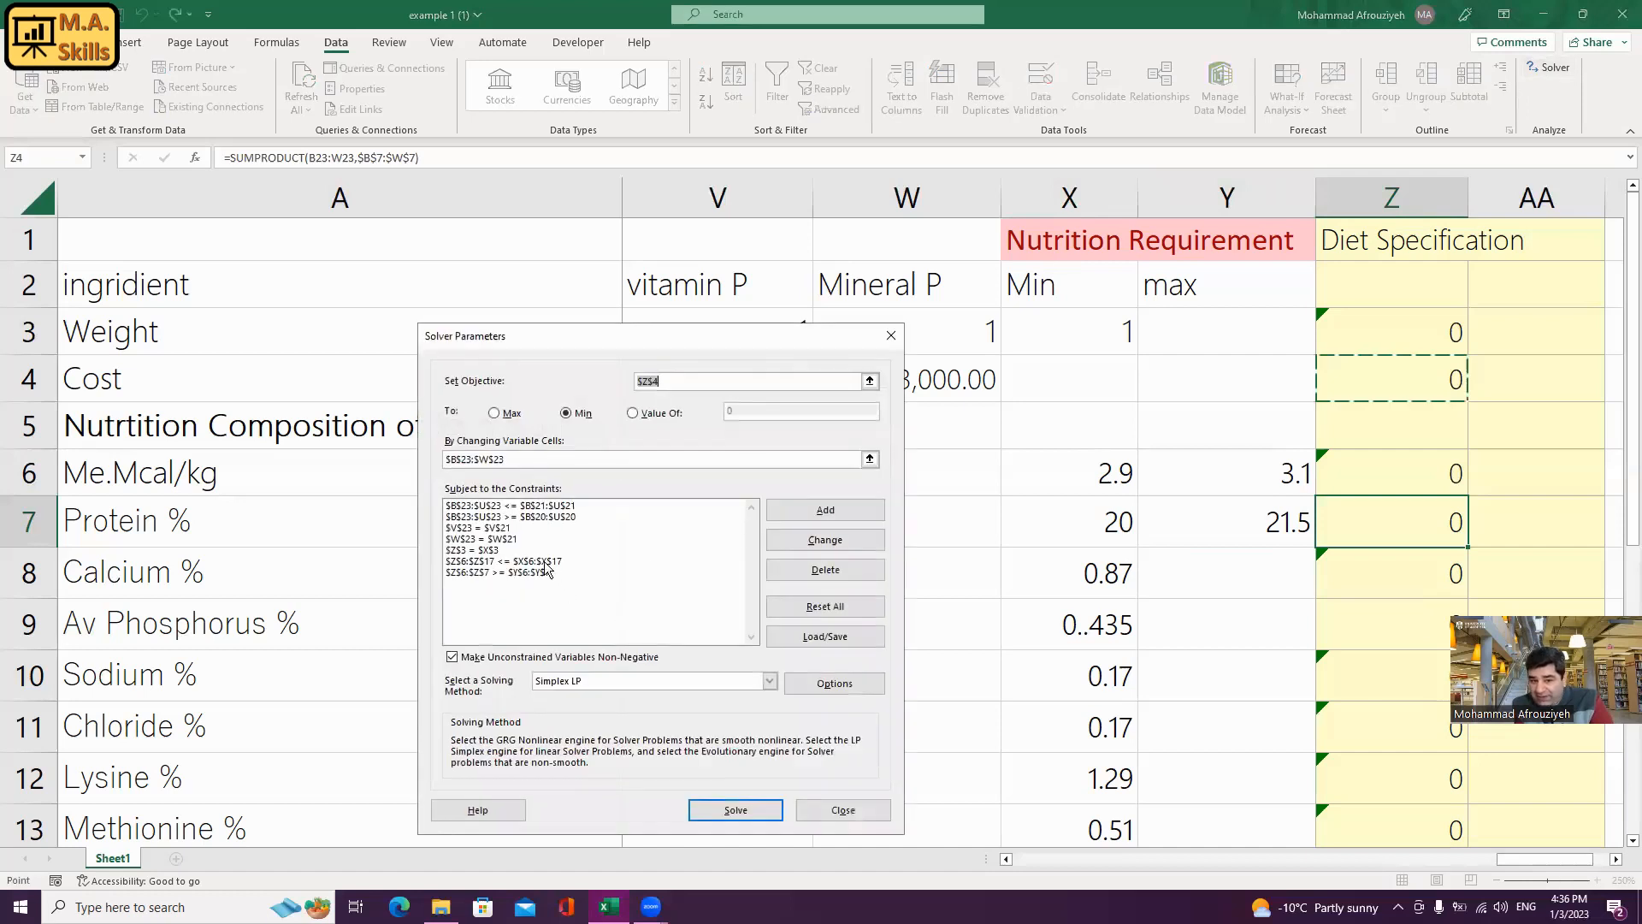
left_click(544, 561)
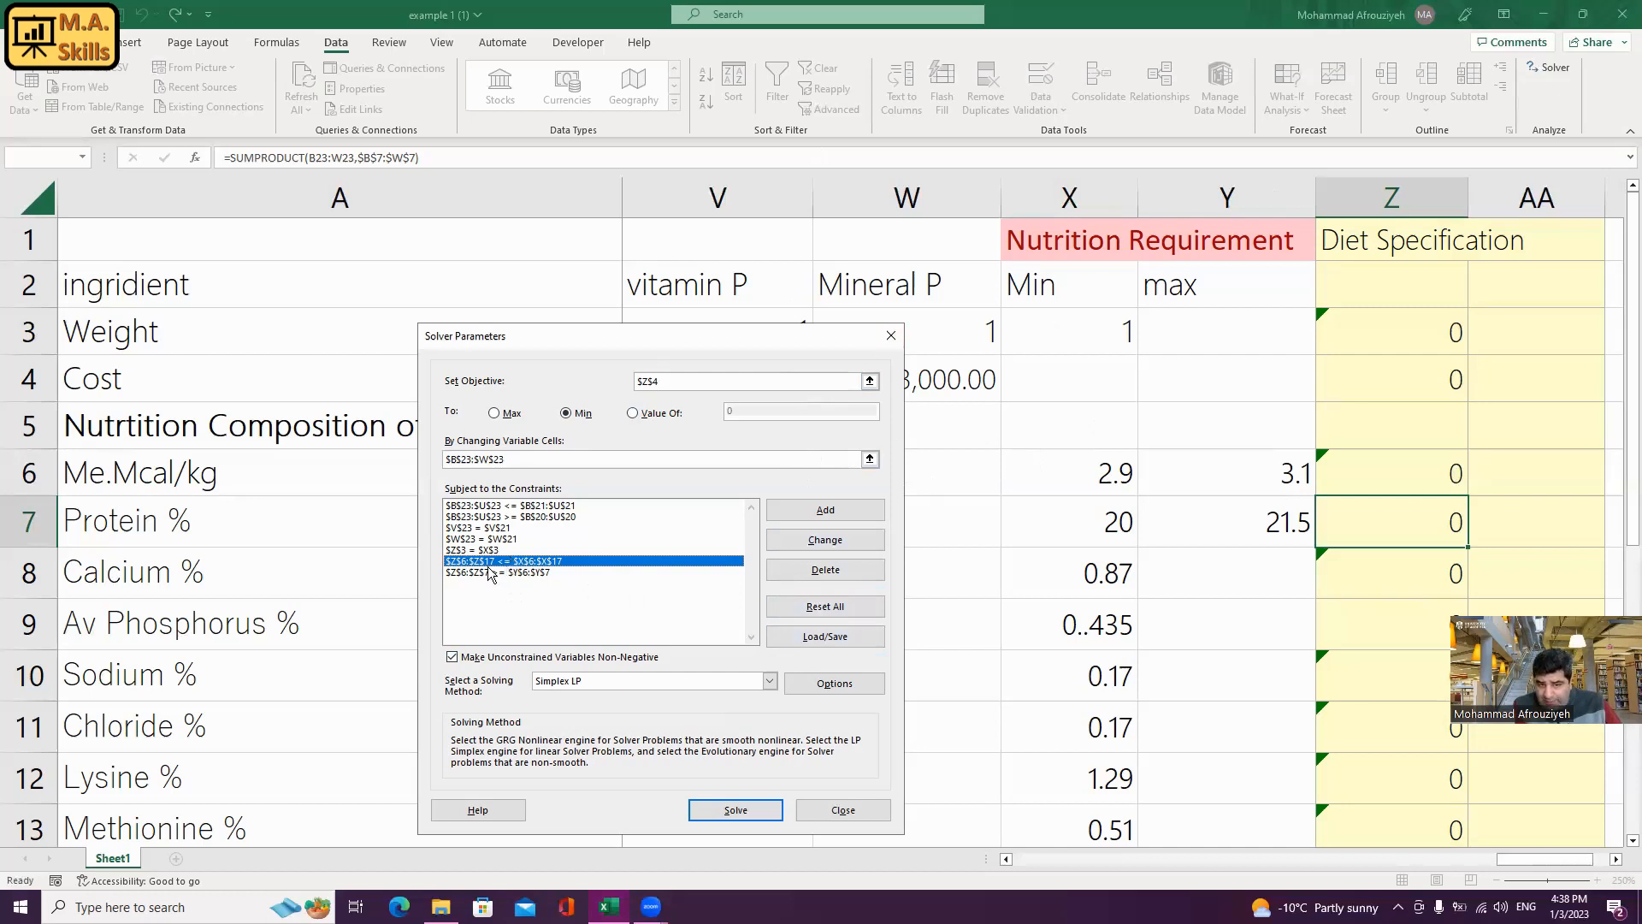
left_click(826, 541)
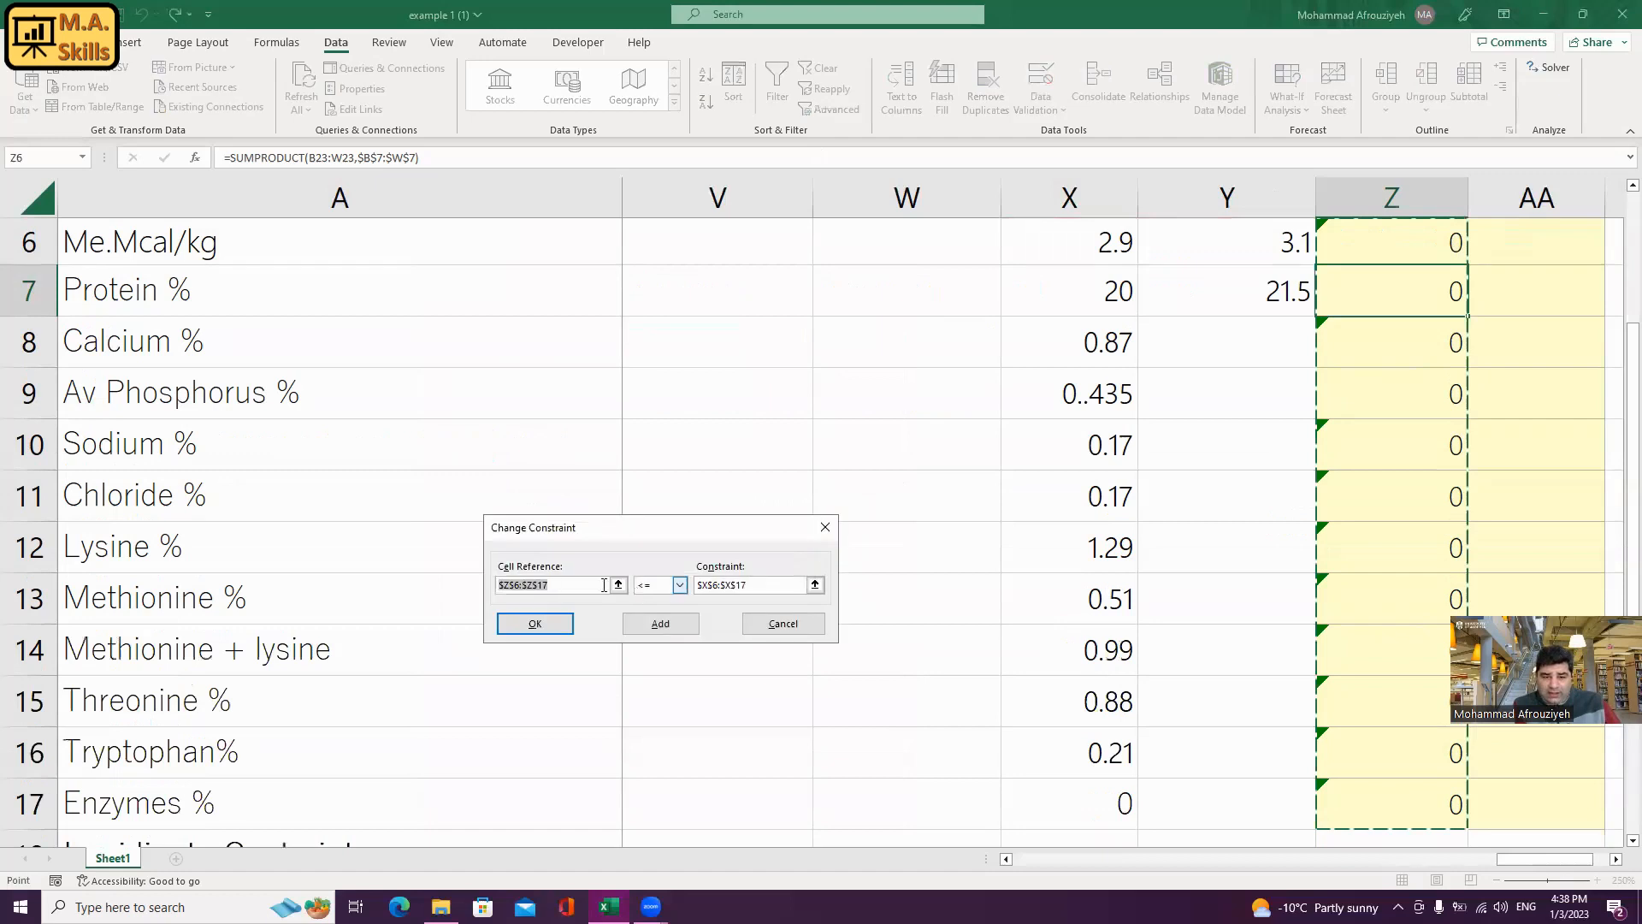
left_click(681, 586)
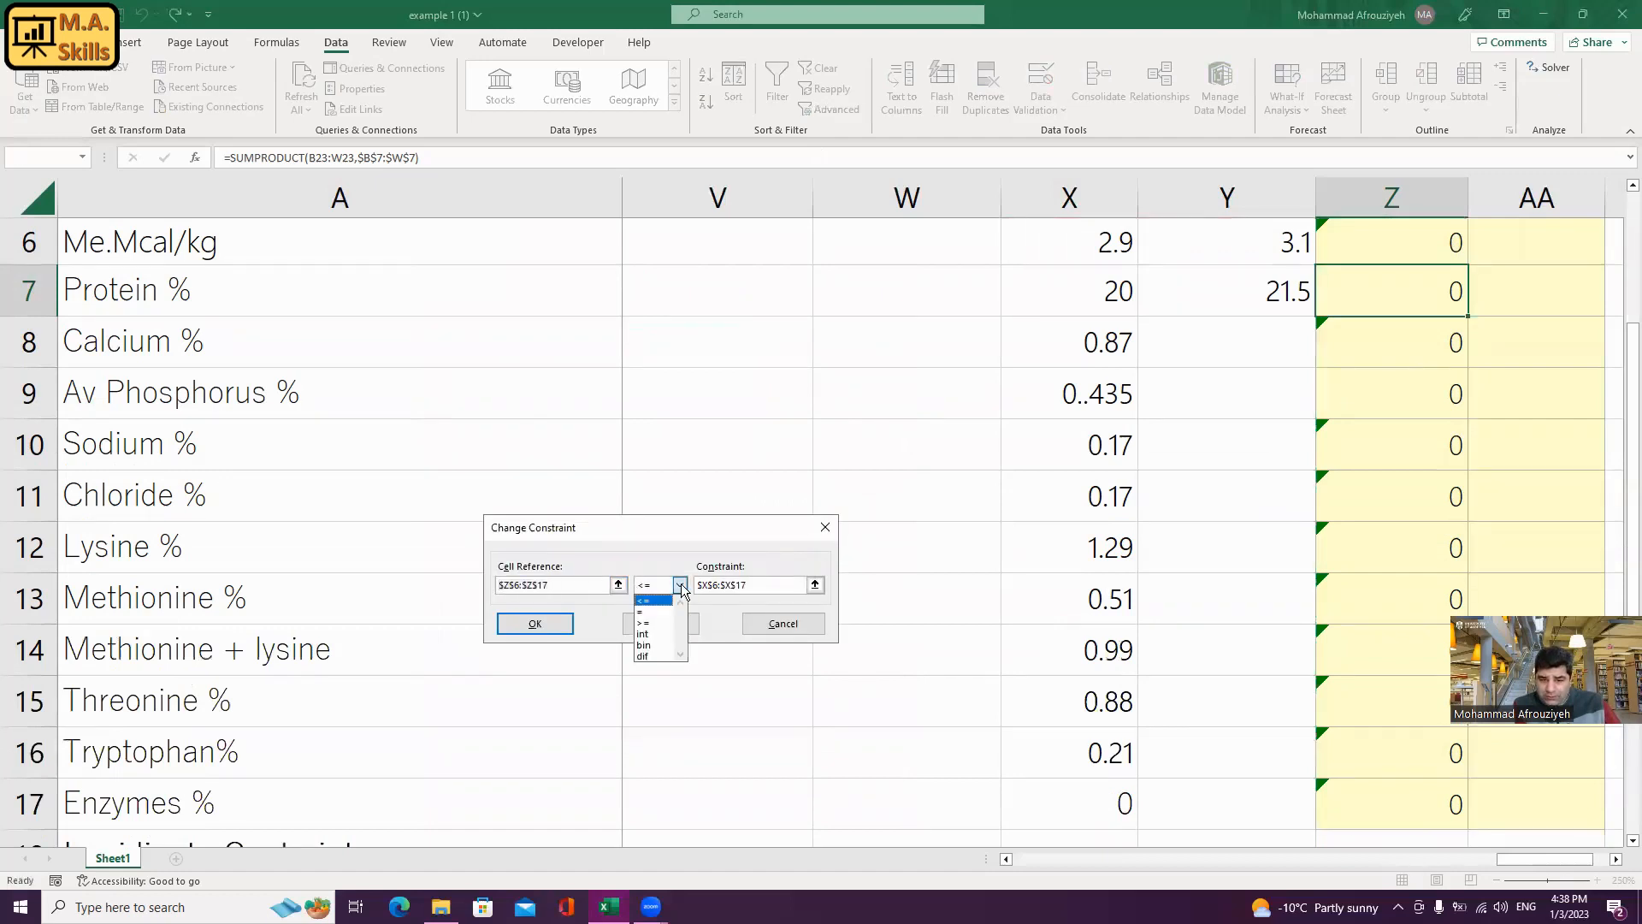
left_click(666, 631)
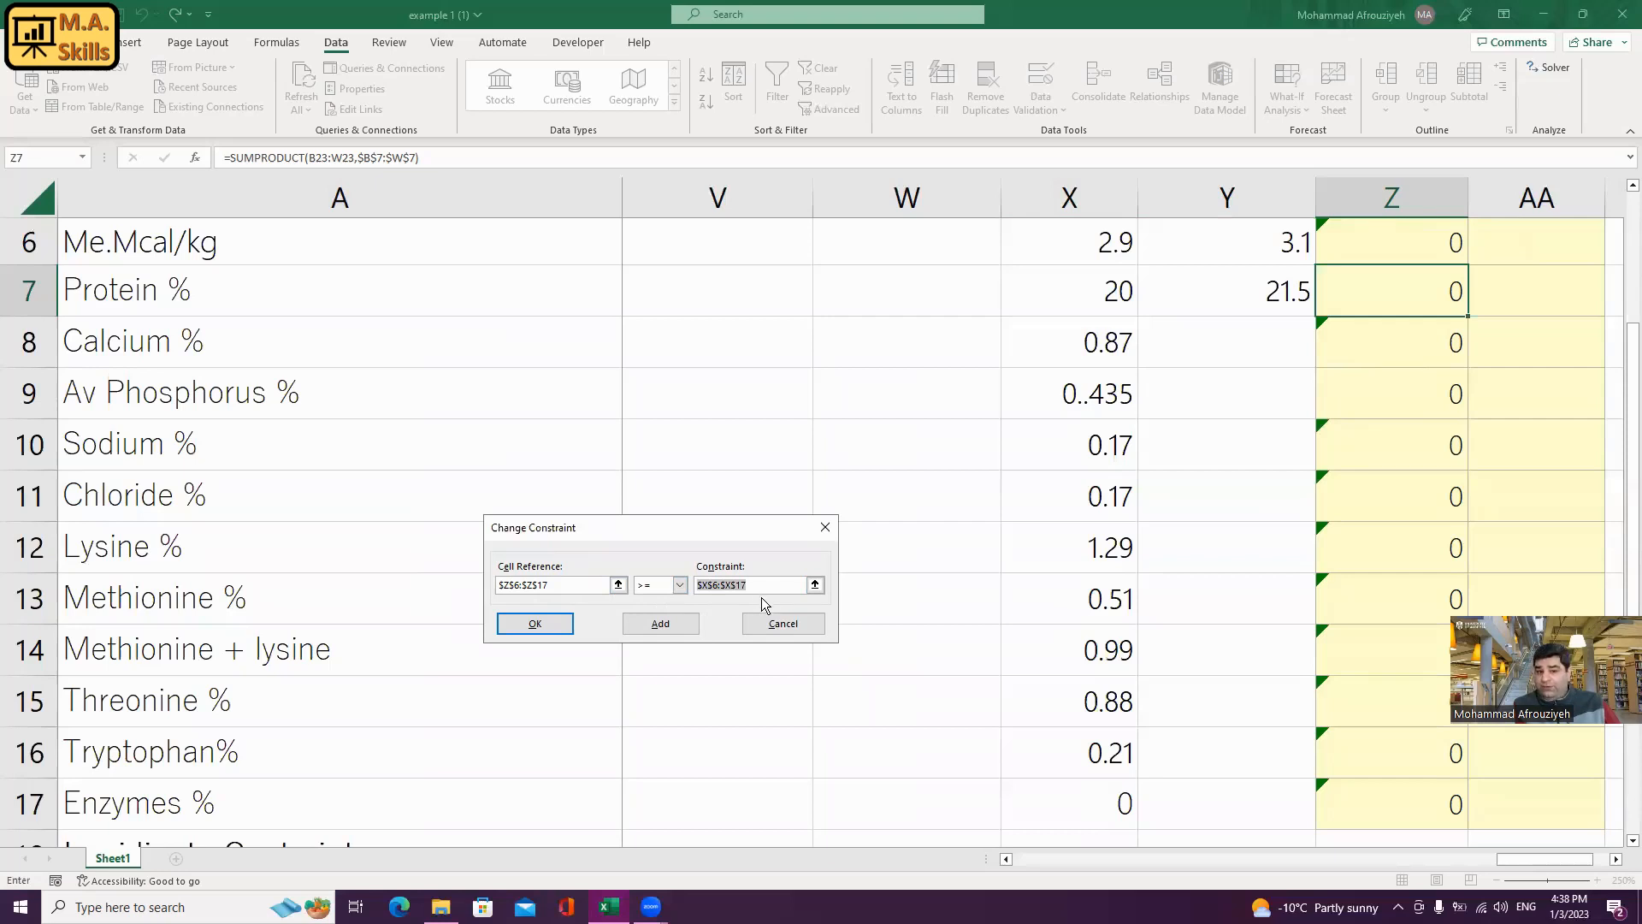
left_click(532, 625)
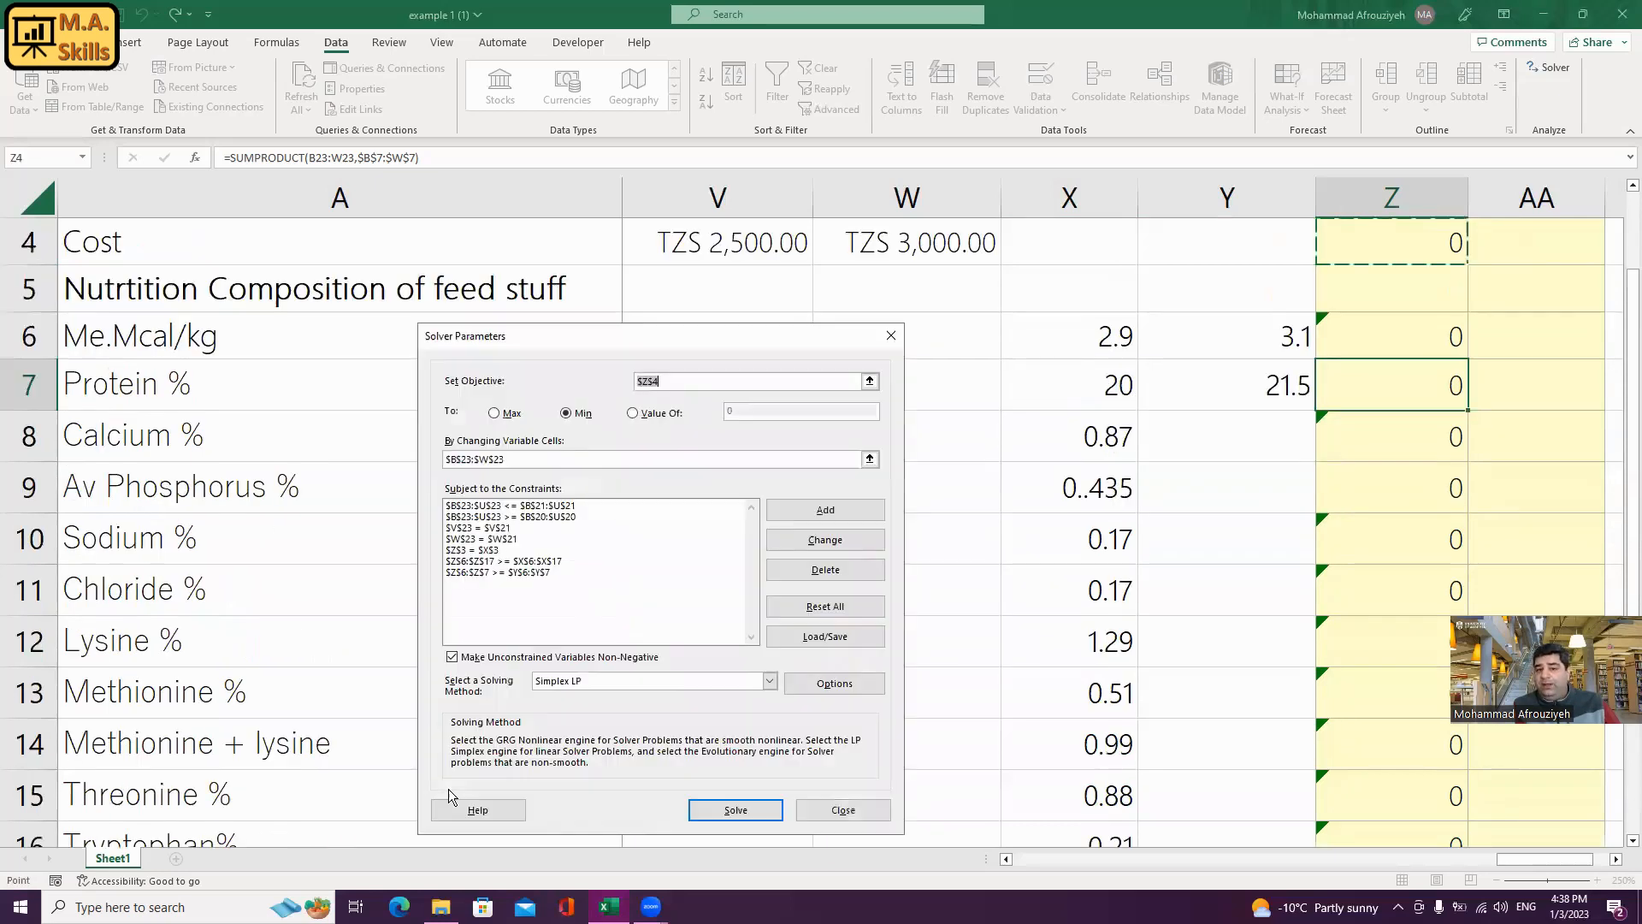
- Compare Solver's Z6:Z7 >= Y6:Y7 constraint with the maximum energy and protein requirements and the diet specification cells Z6:Z7
left_click(530, 572)
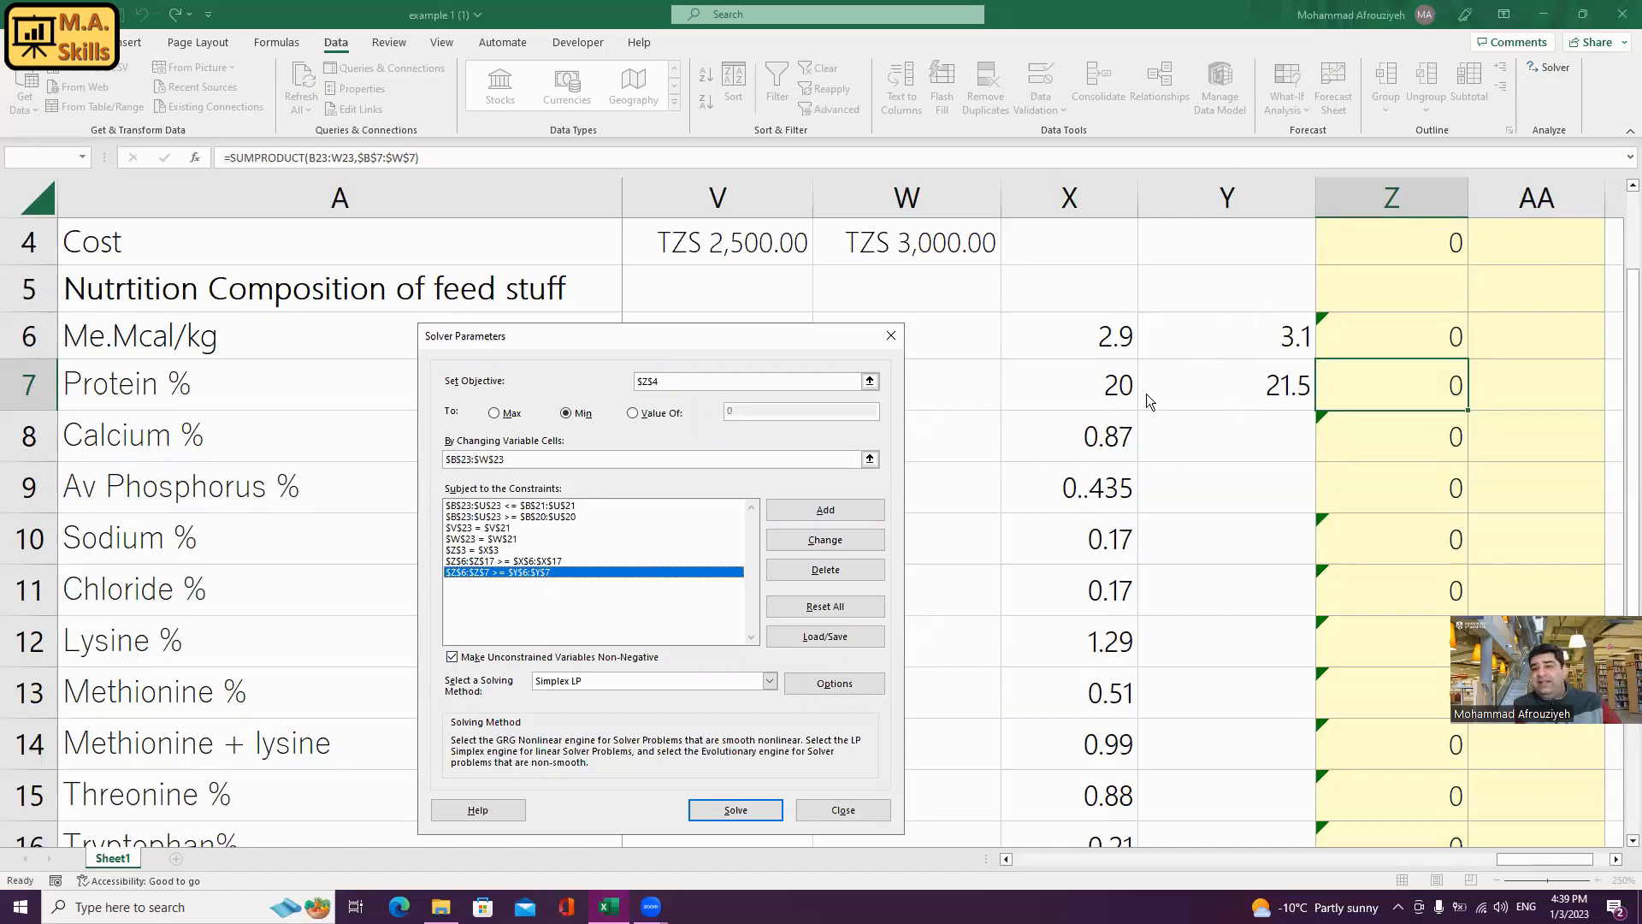
left_click(891, 335)
scroll(1232, 325, "up", 1)
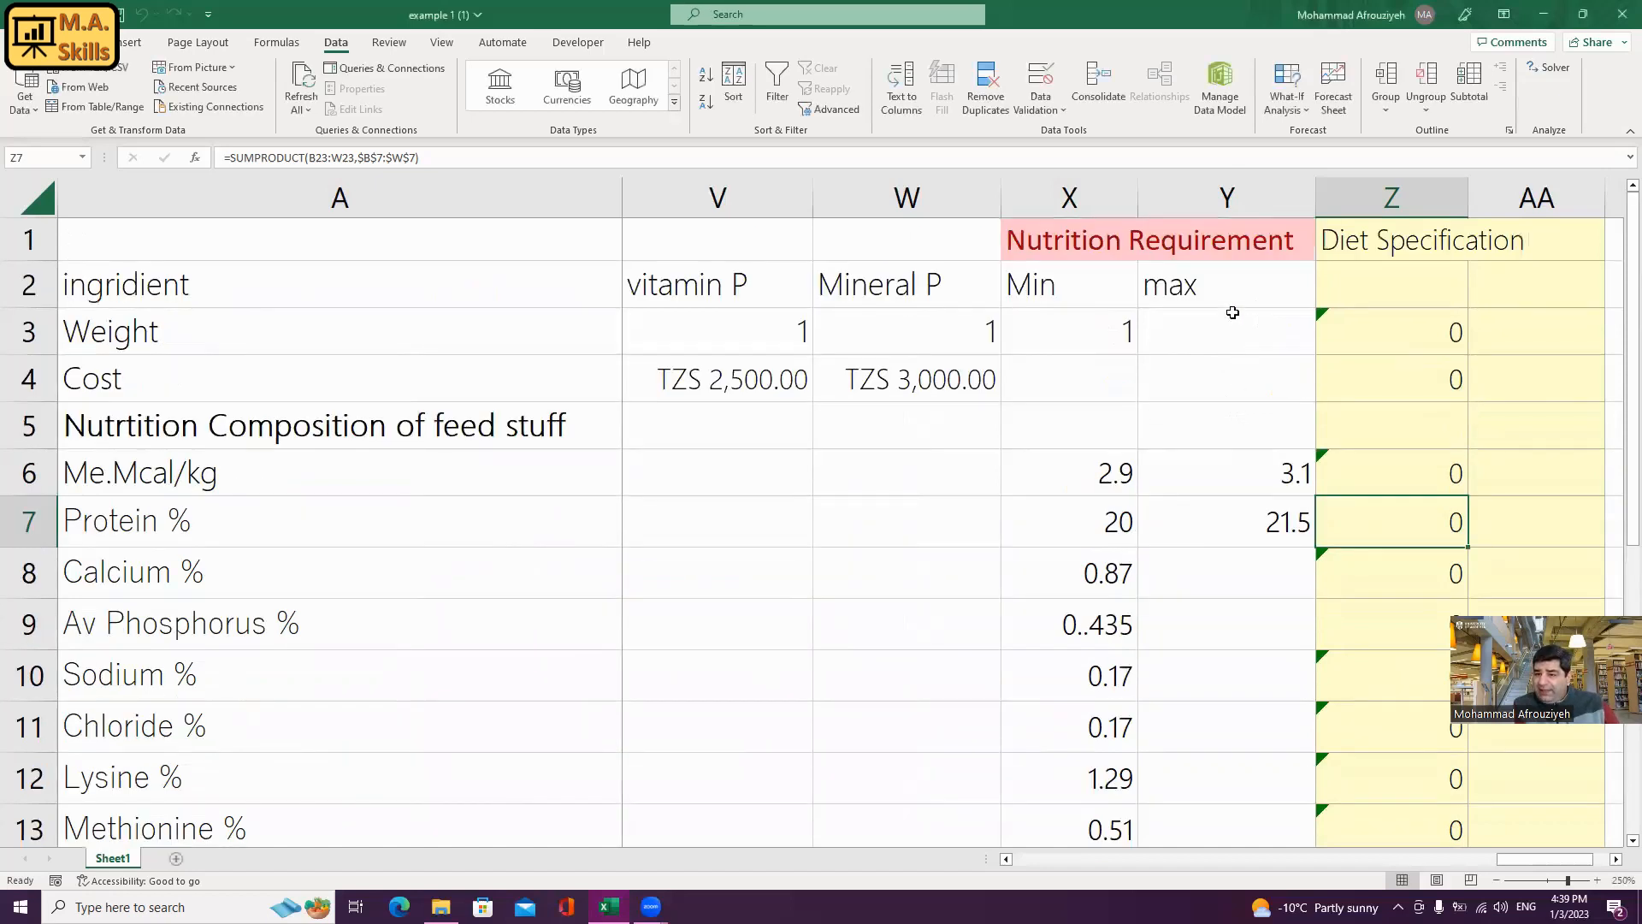
left_click(1236, 292)
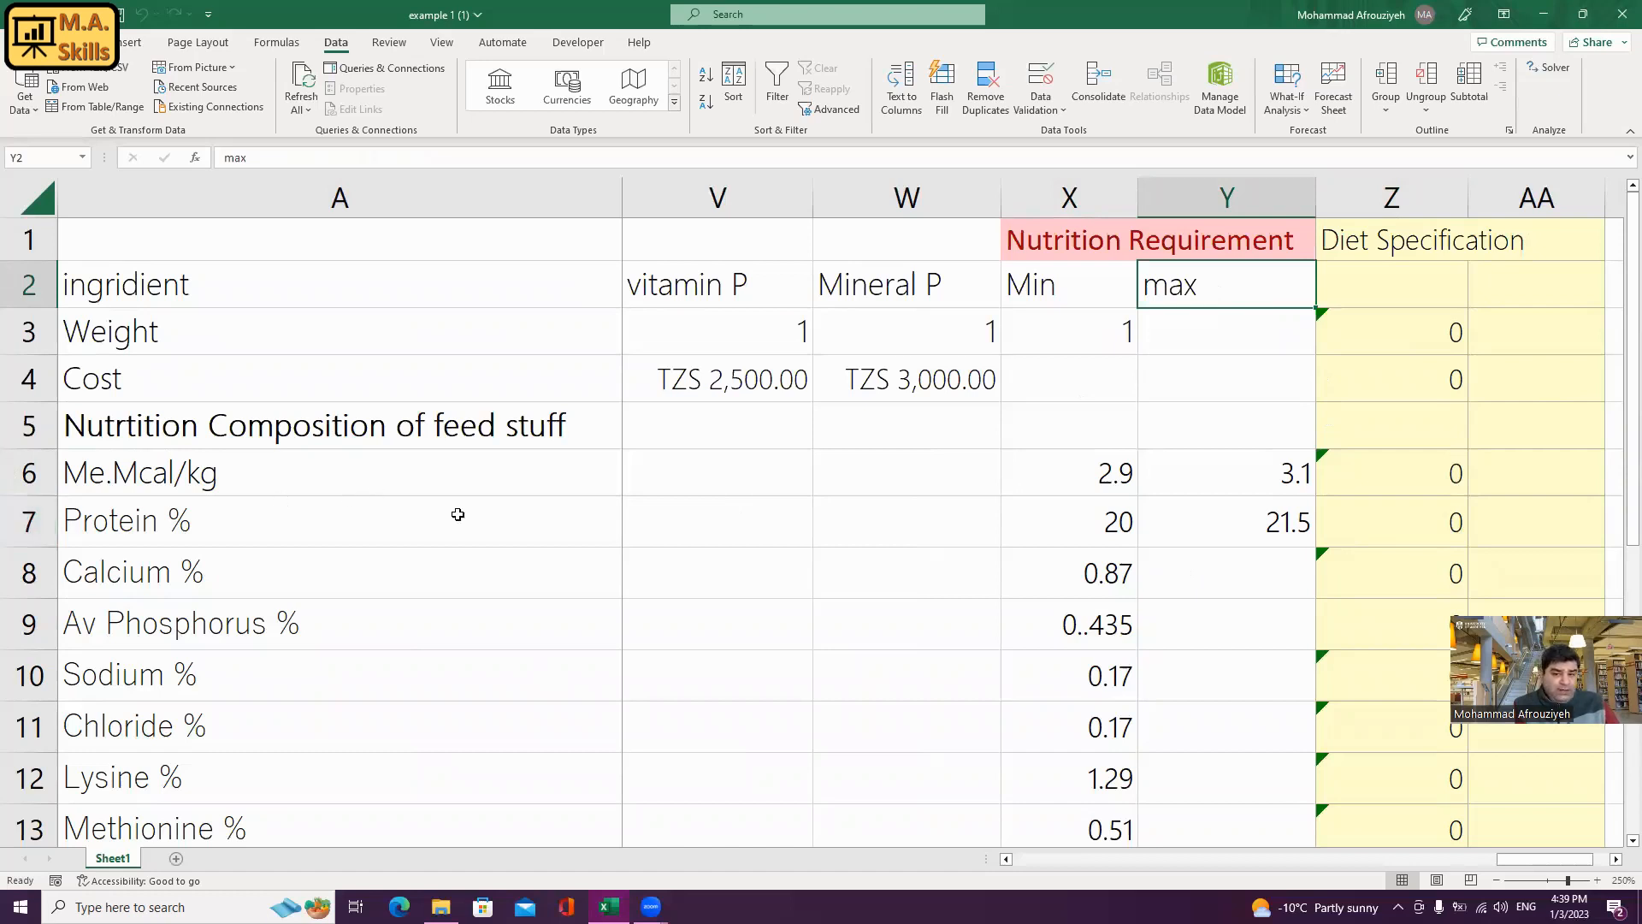
left_click(1241, 470)
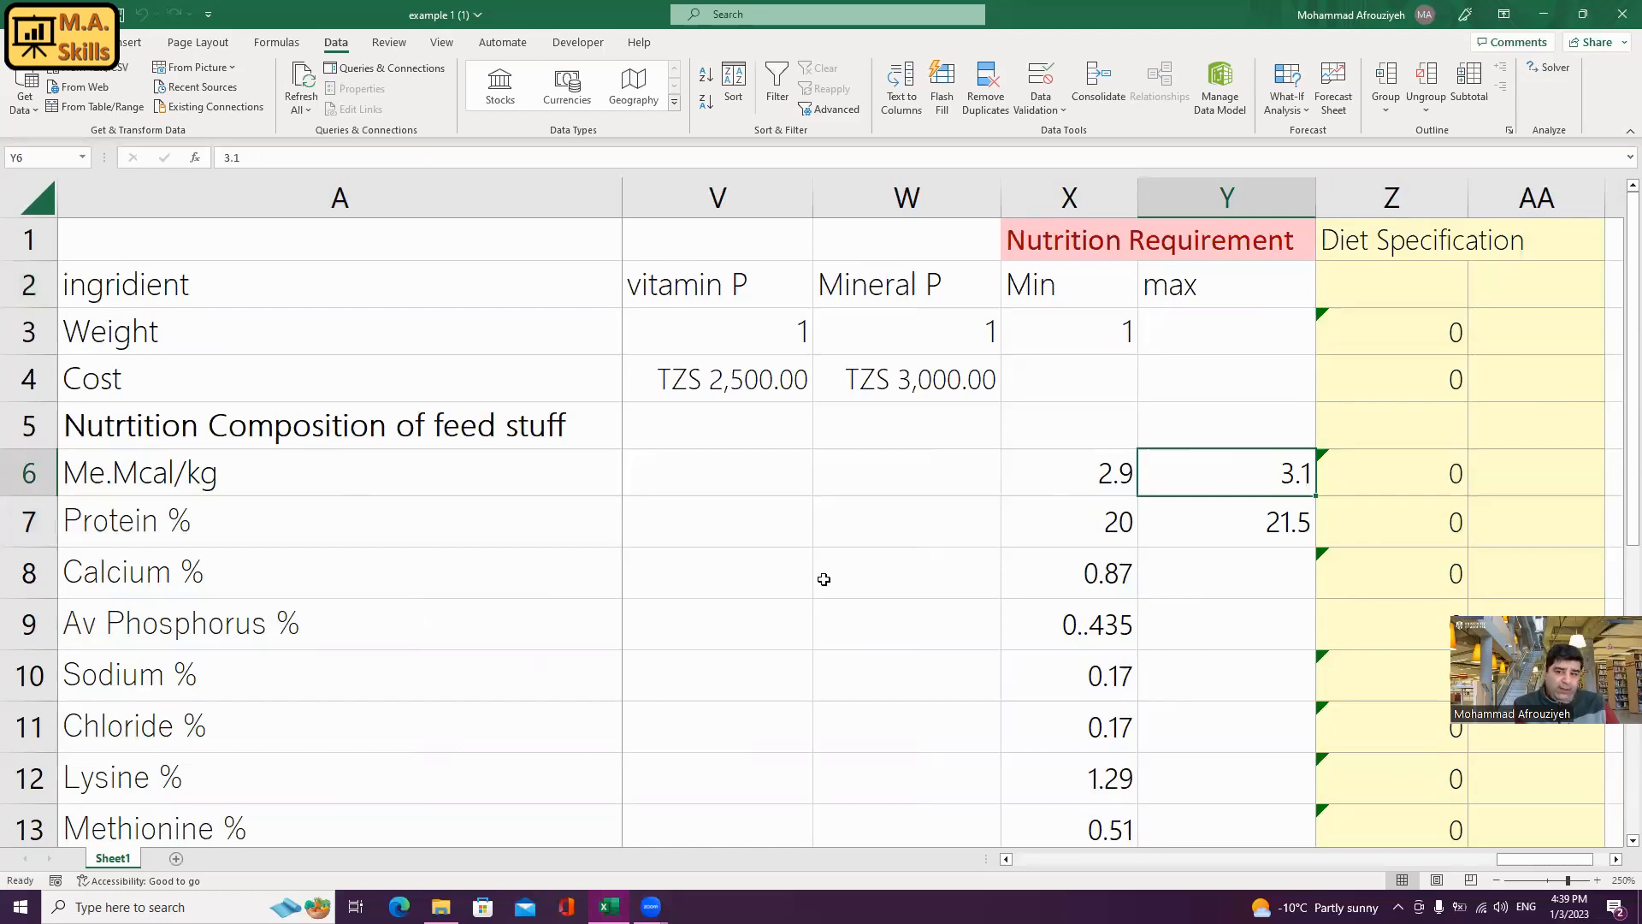
left_click(1261, 532)
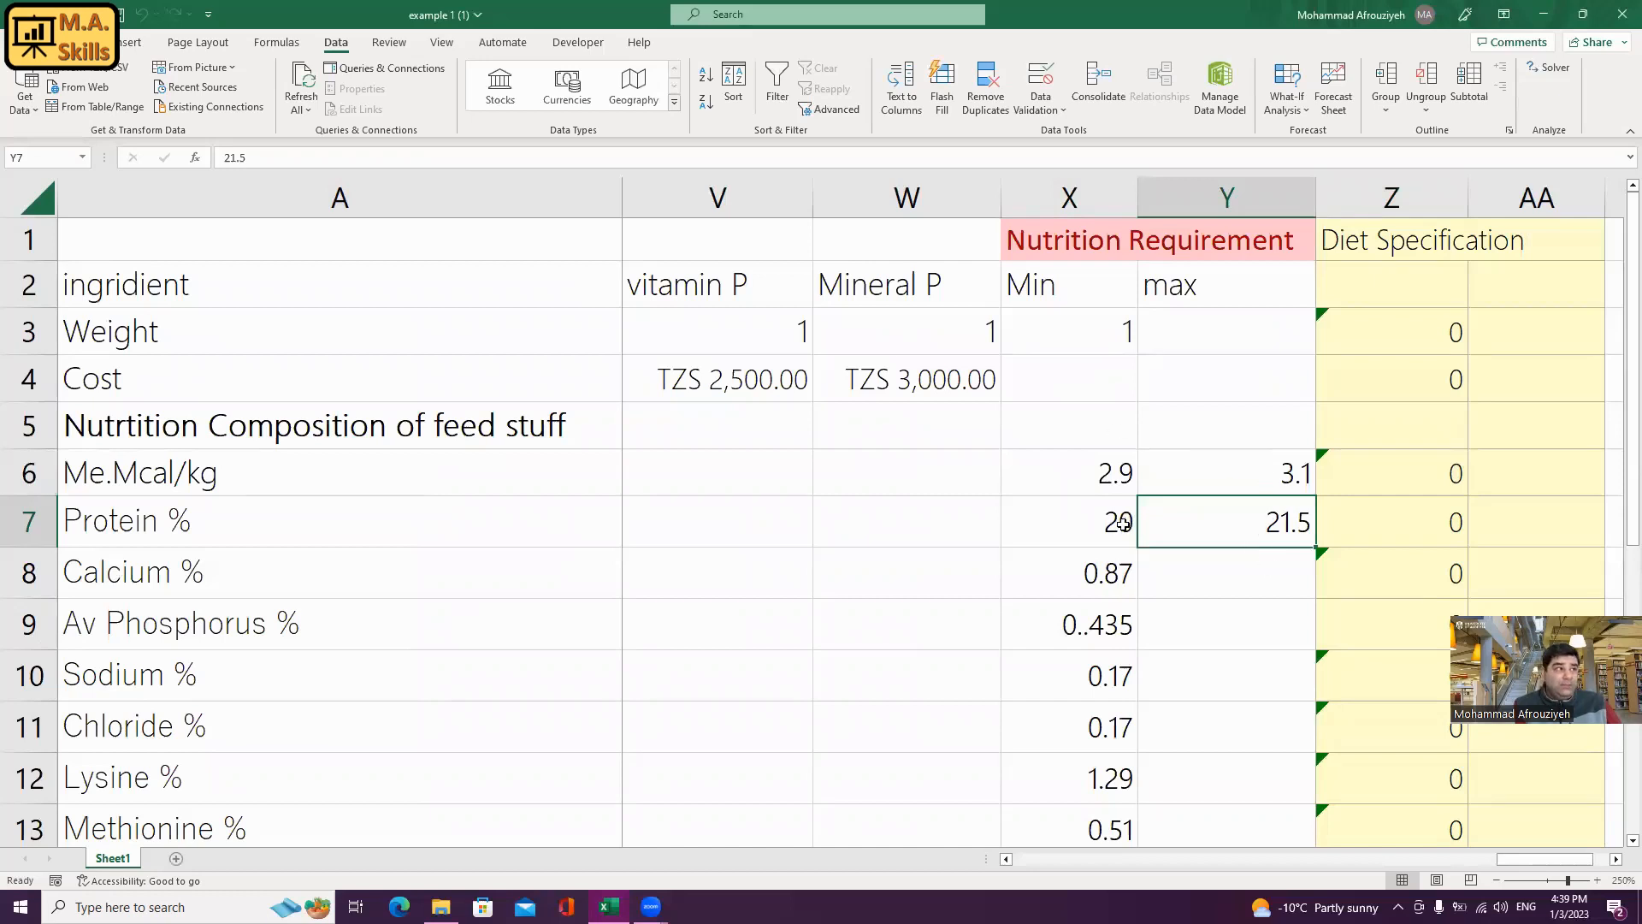
left_click_drag(1378, 472, 1322, 552)
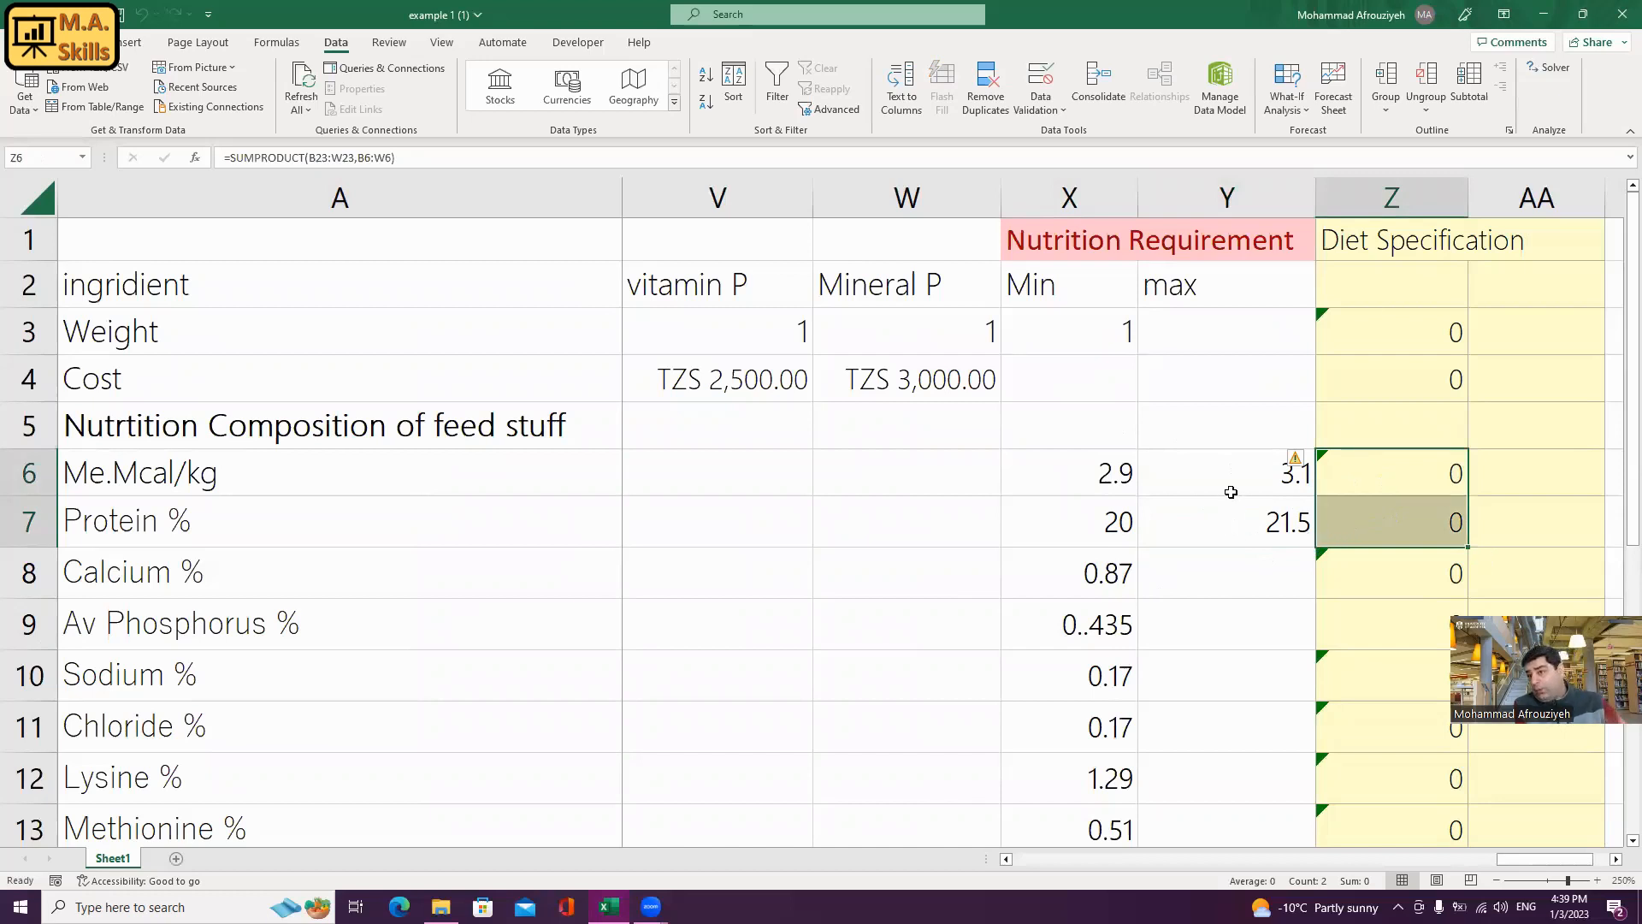
- Try to change the operator of the Solver constraint on Z6:Z7 against Y6:Y7 to <=
left_click(1551, 70)
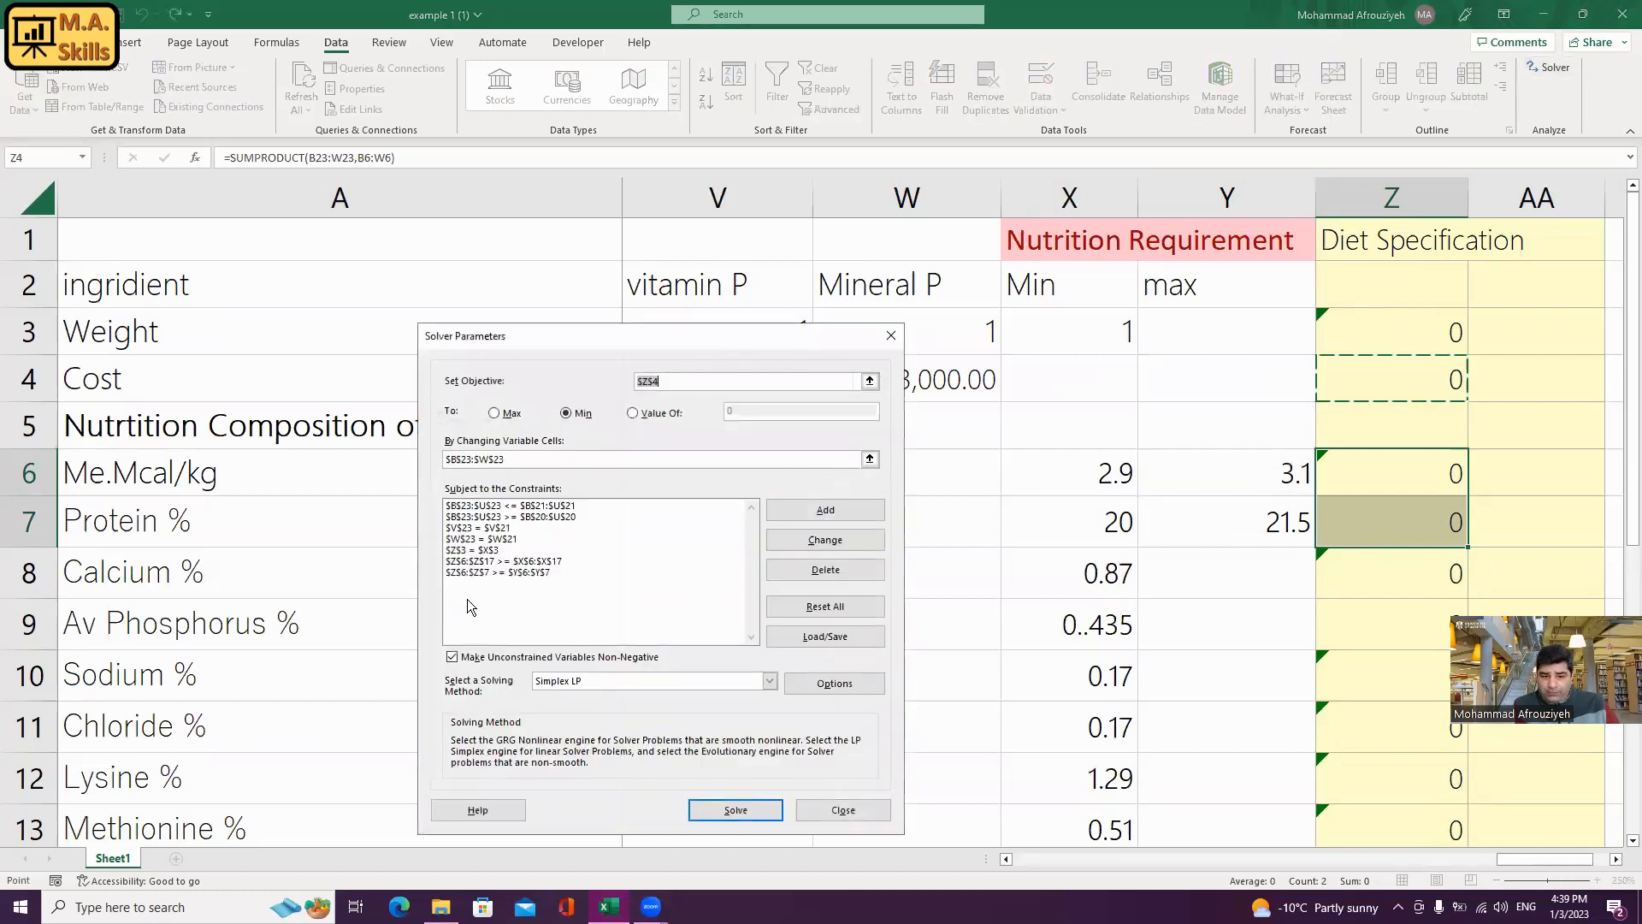
left_click(515, 584)
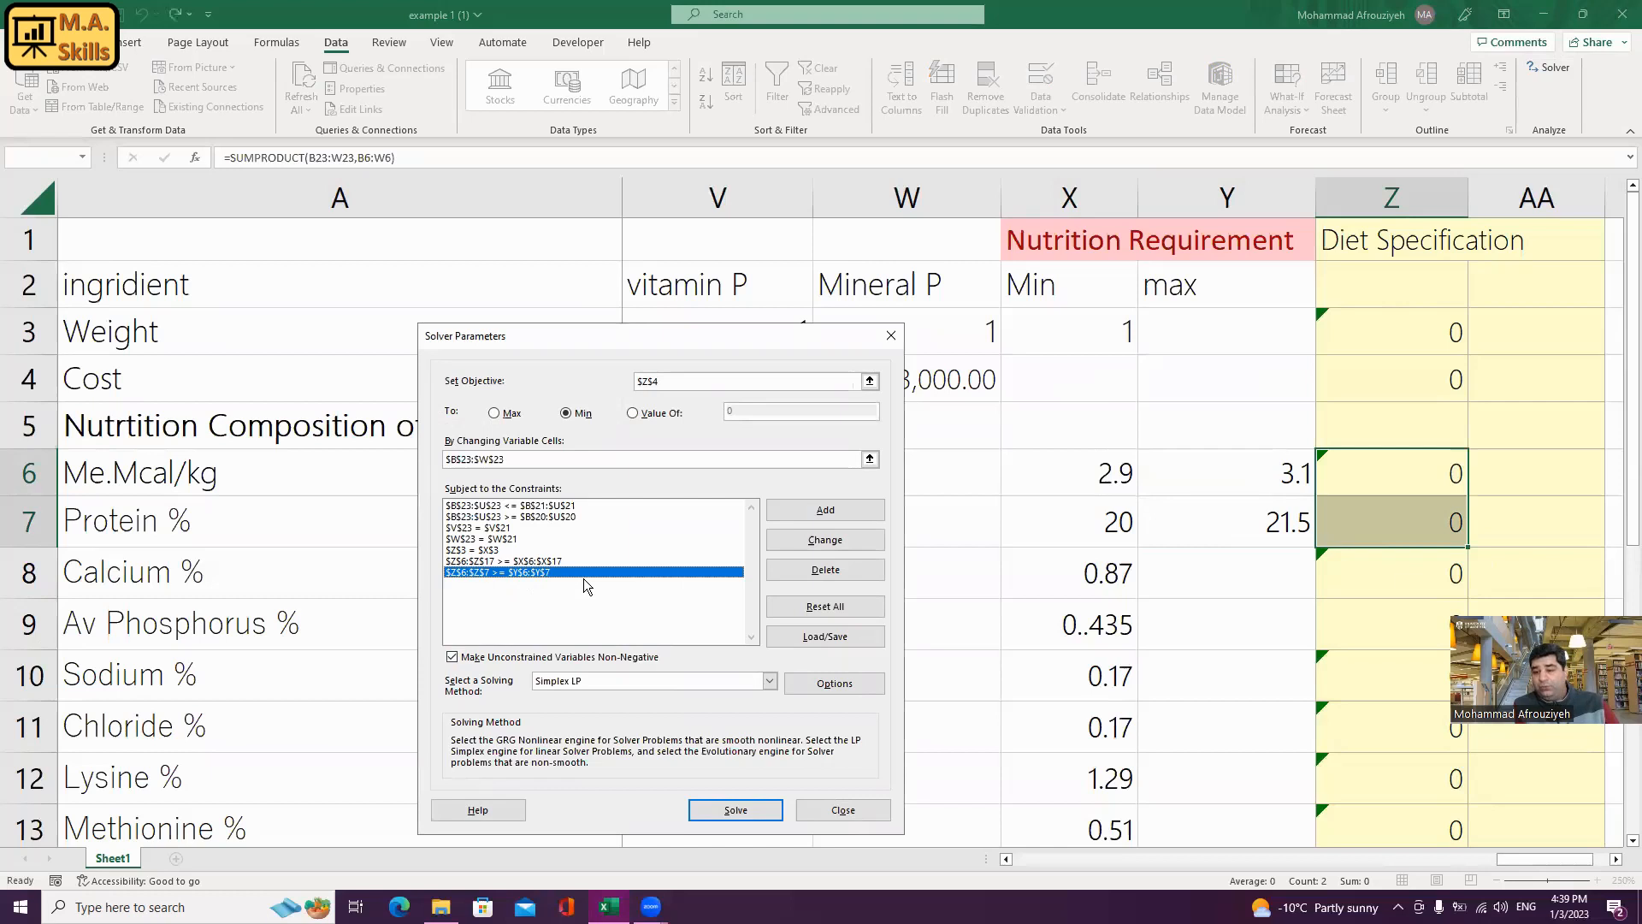
left_click(827, 539)
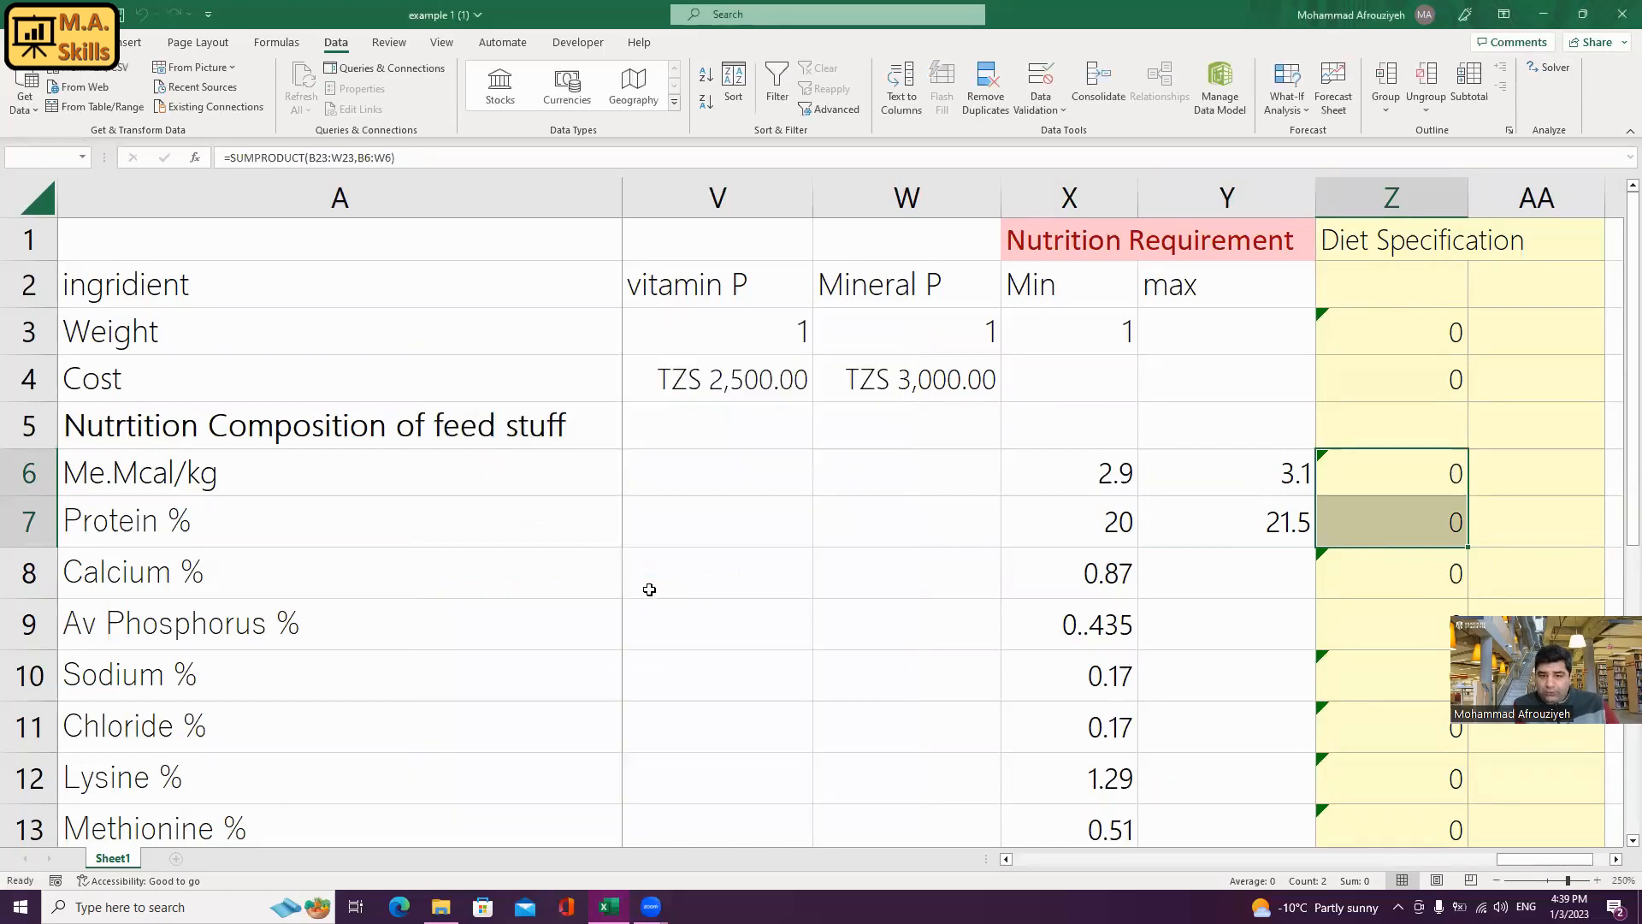
left_click(680, 585)
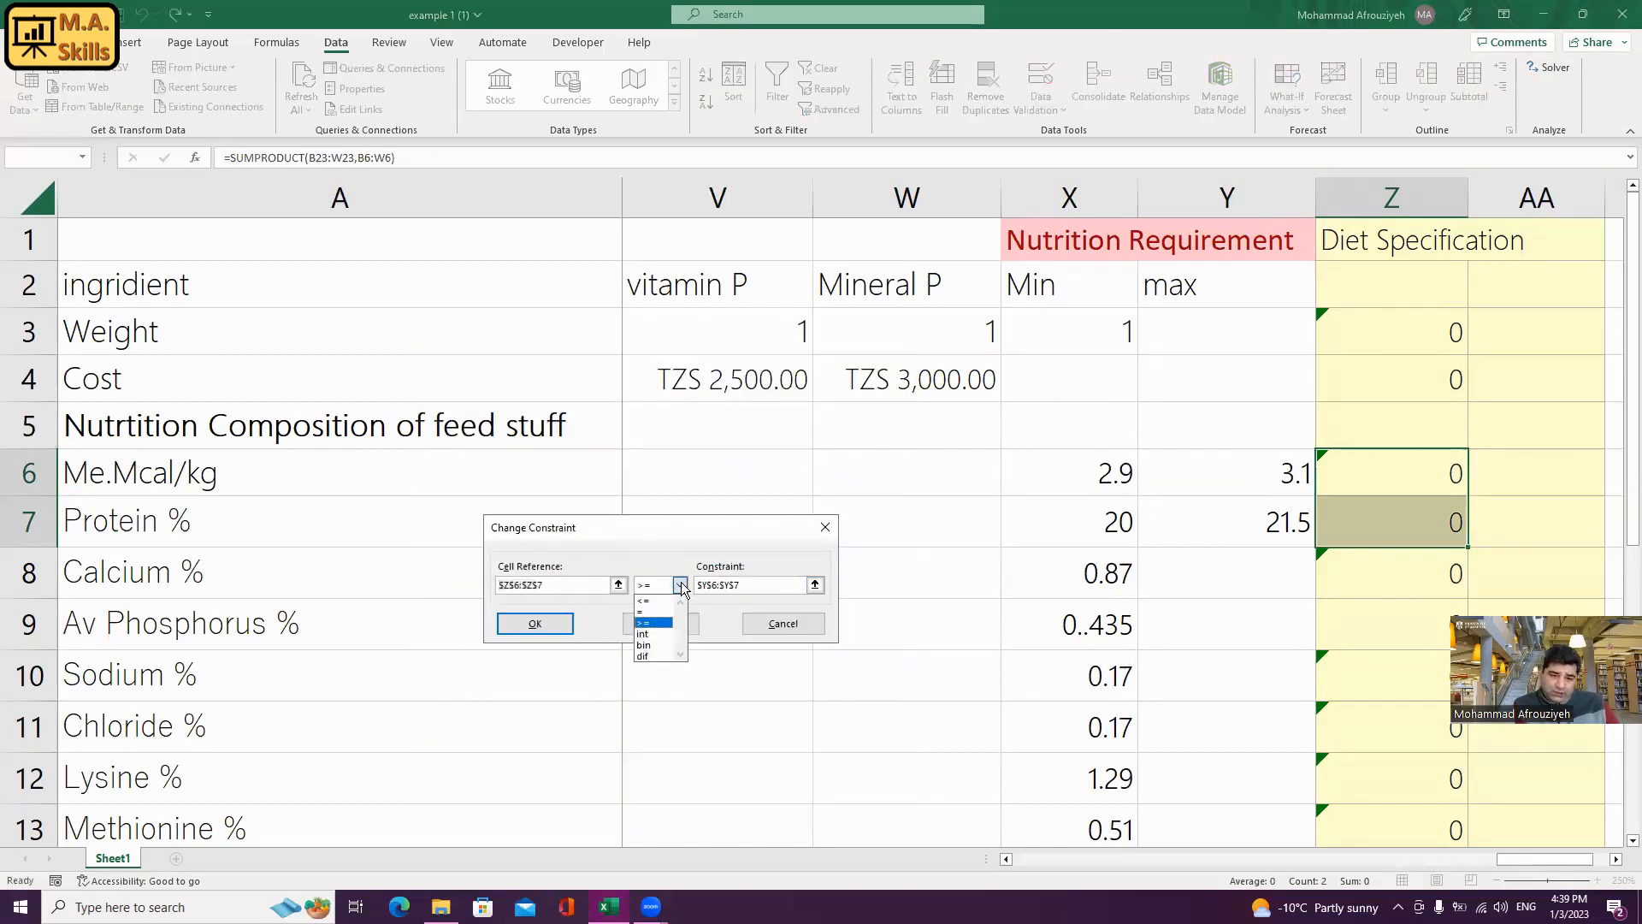
left_click(670, 611)
left_click(672, 621)
left_click(678, 584)
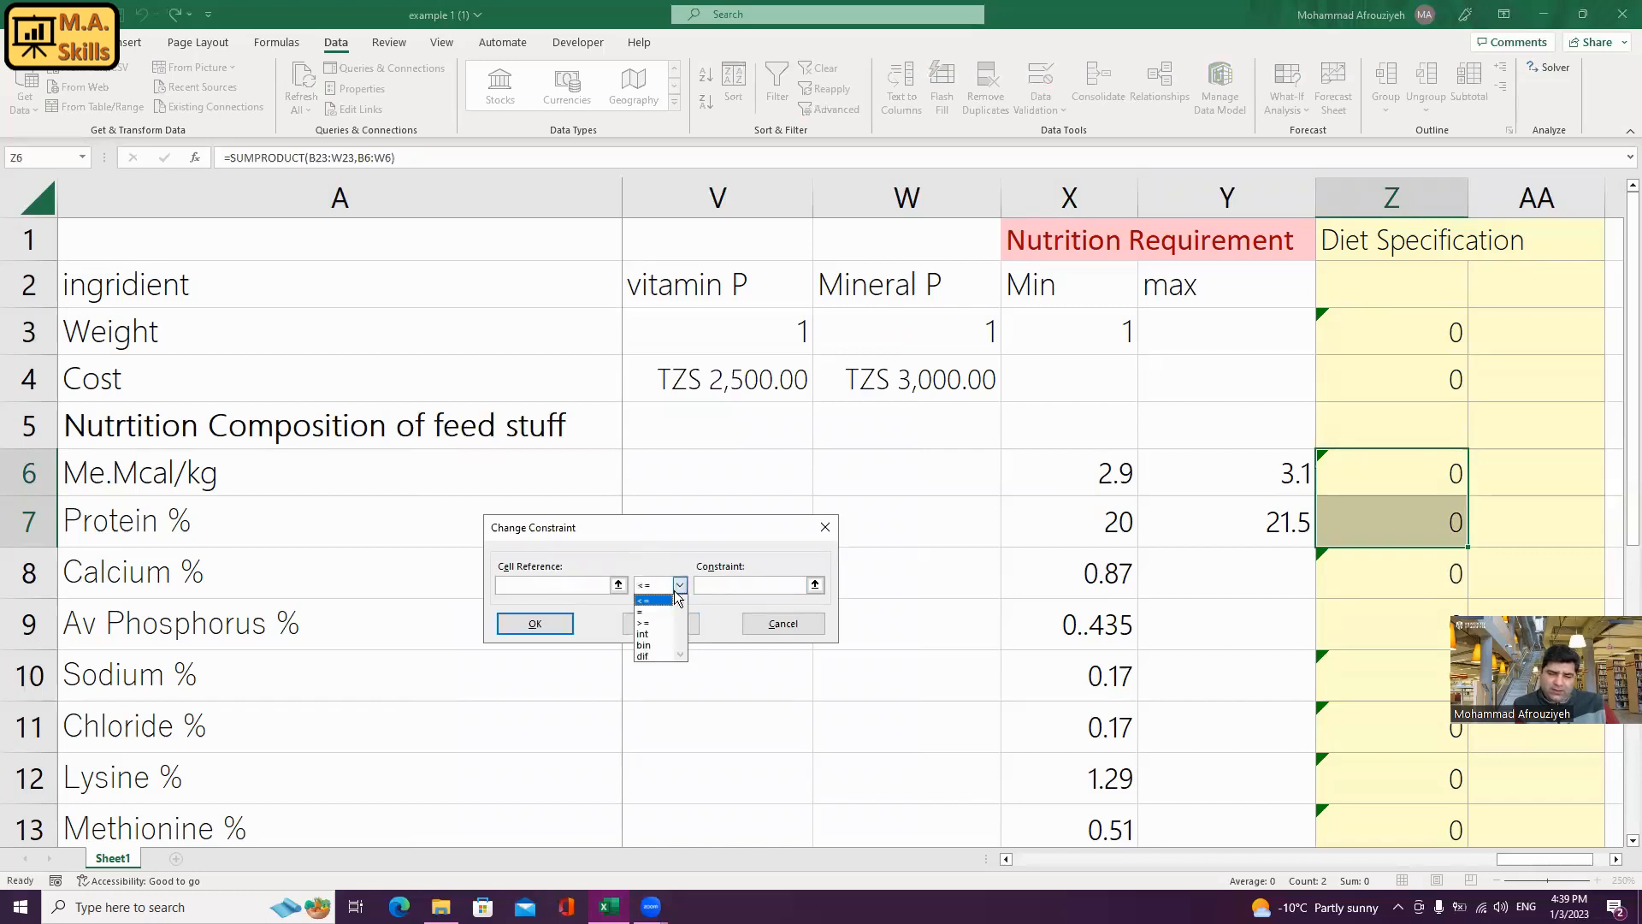
left_click(670, 602)
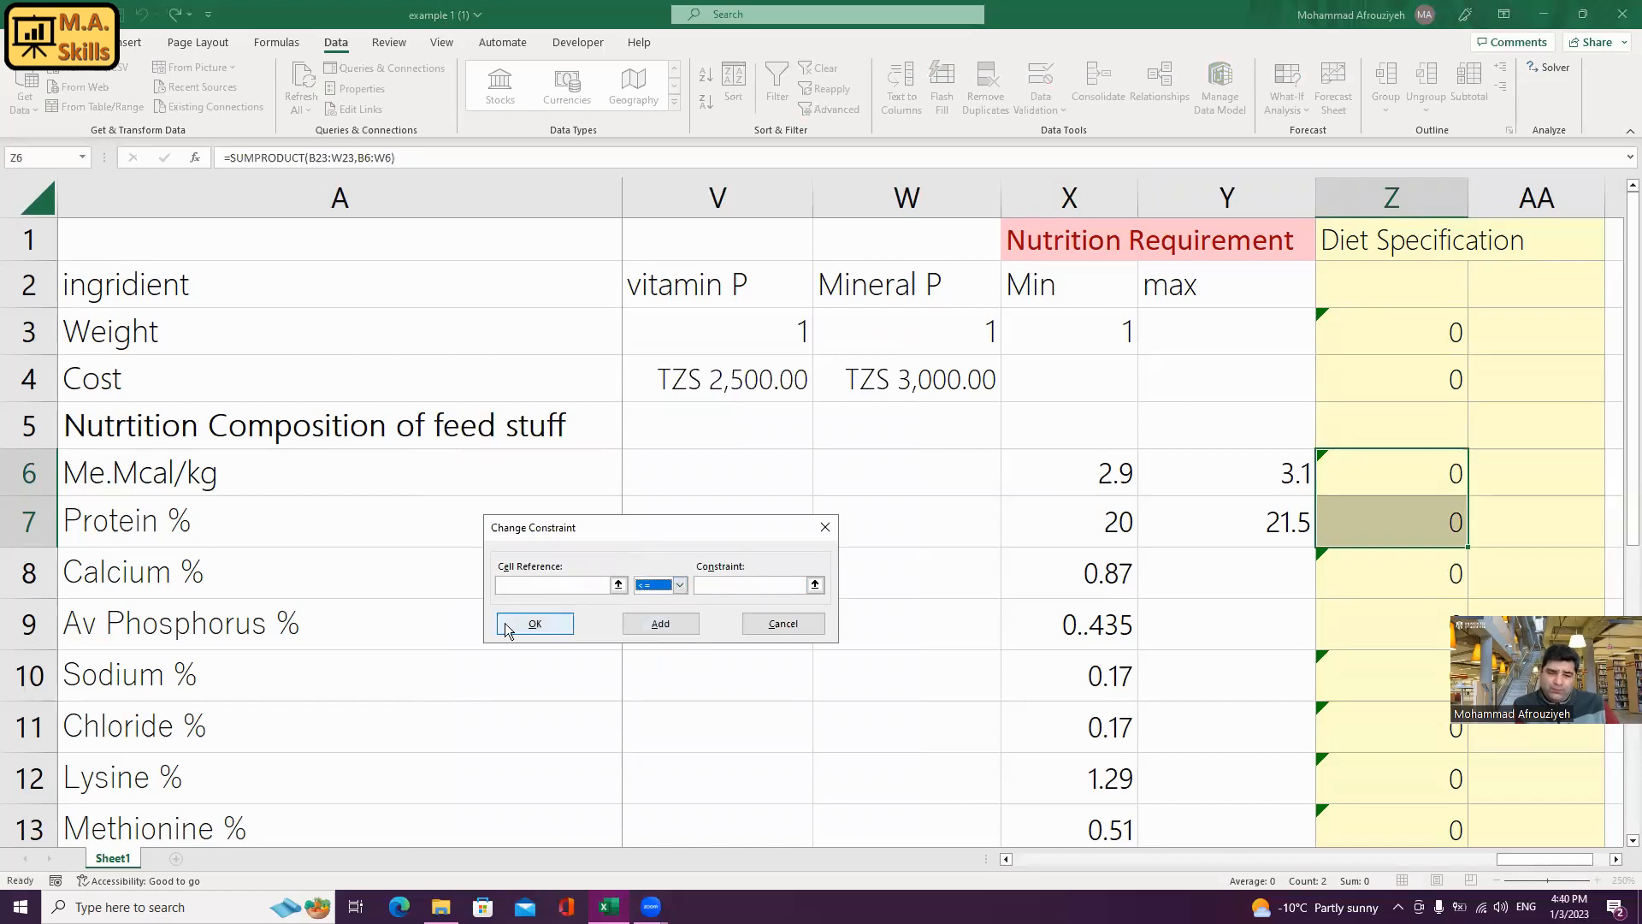
left_click(787, 622)
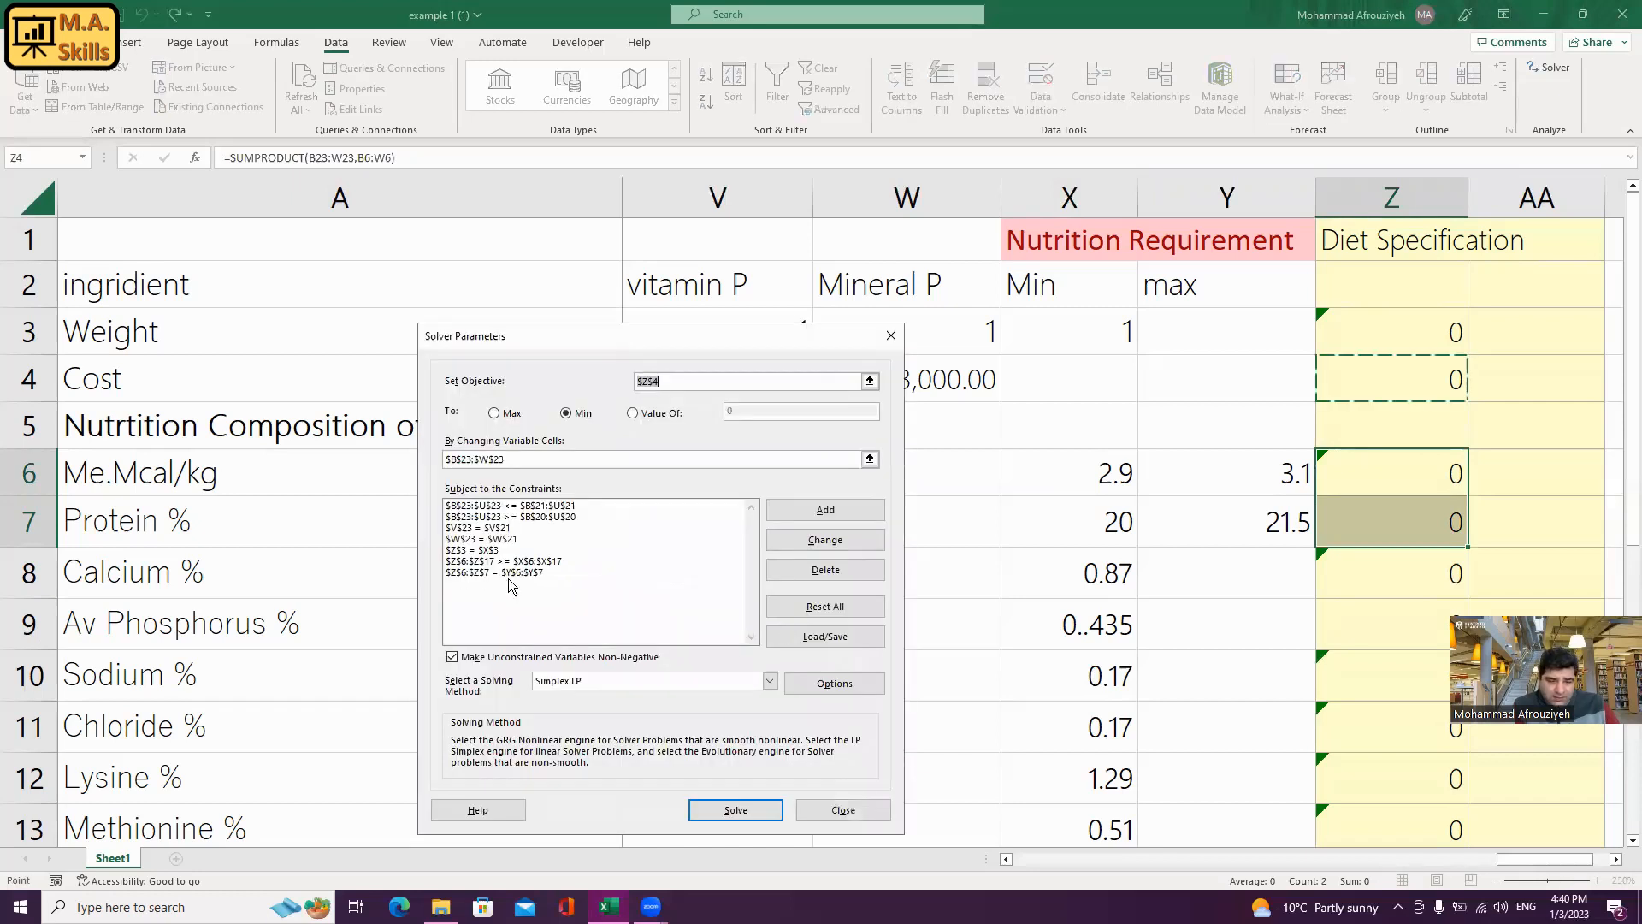
- Change the operator of the Solver constraint on Z6:Z7 against the maximums in Y6:Y7 to <=
left_click(508, 573)
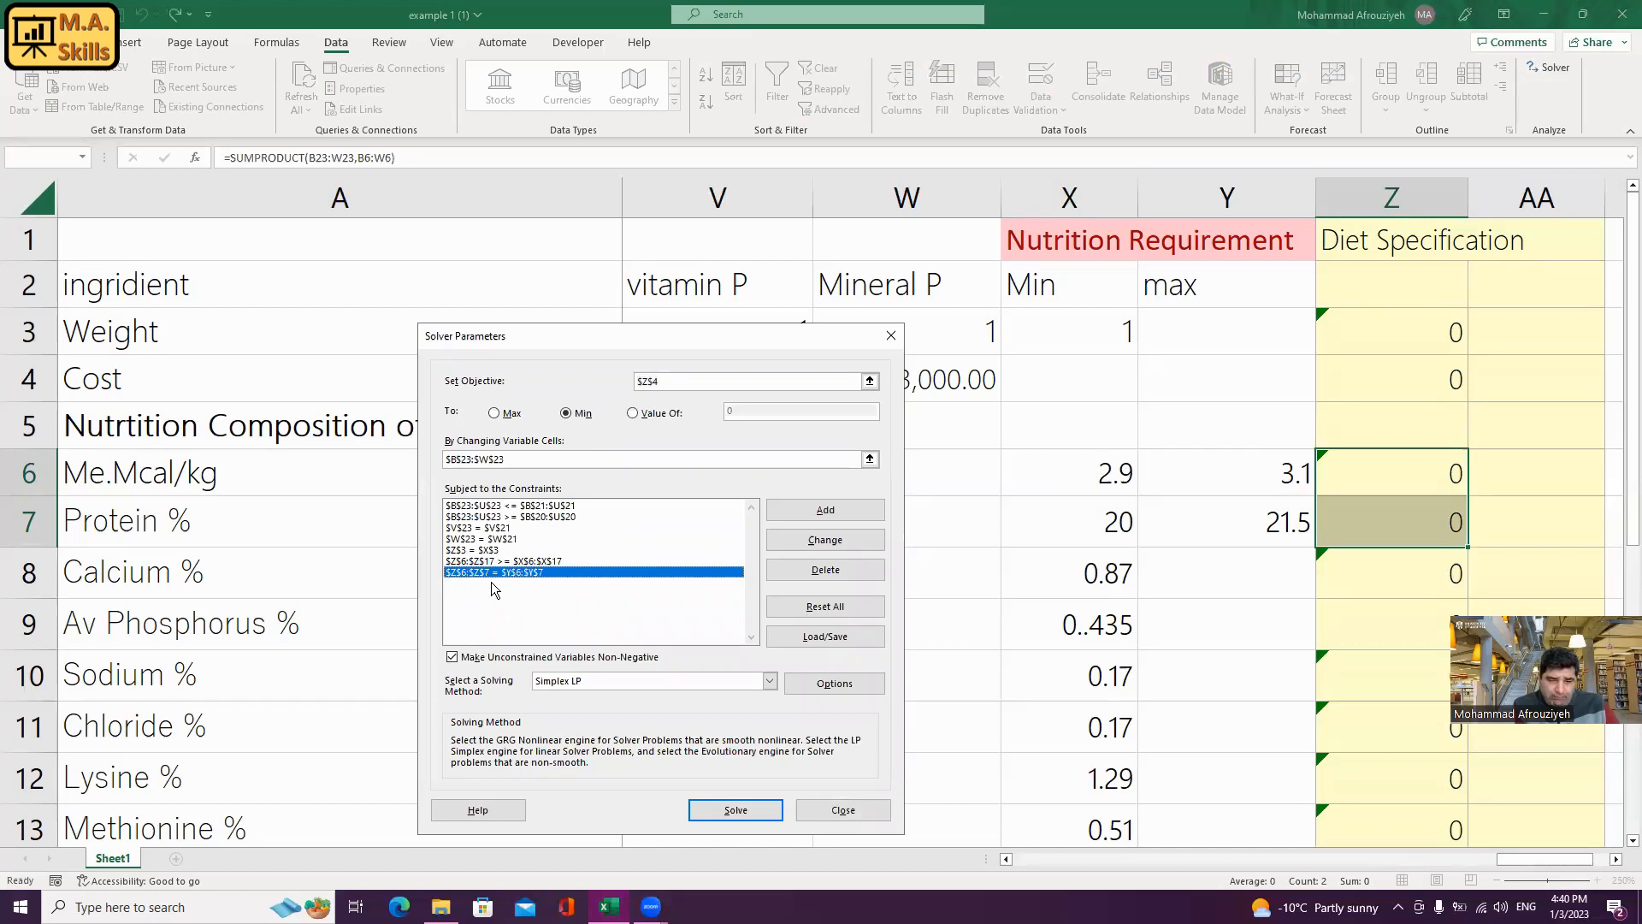
left_click(827, 540)
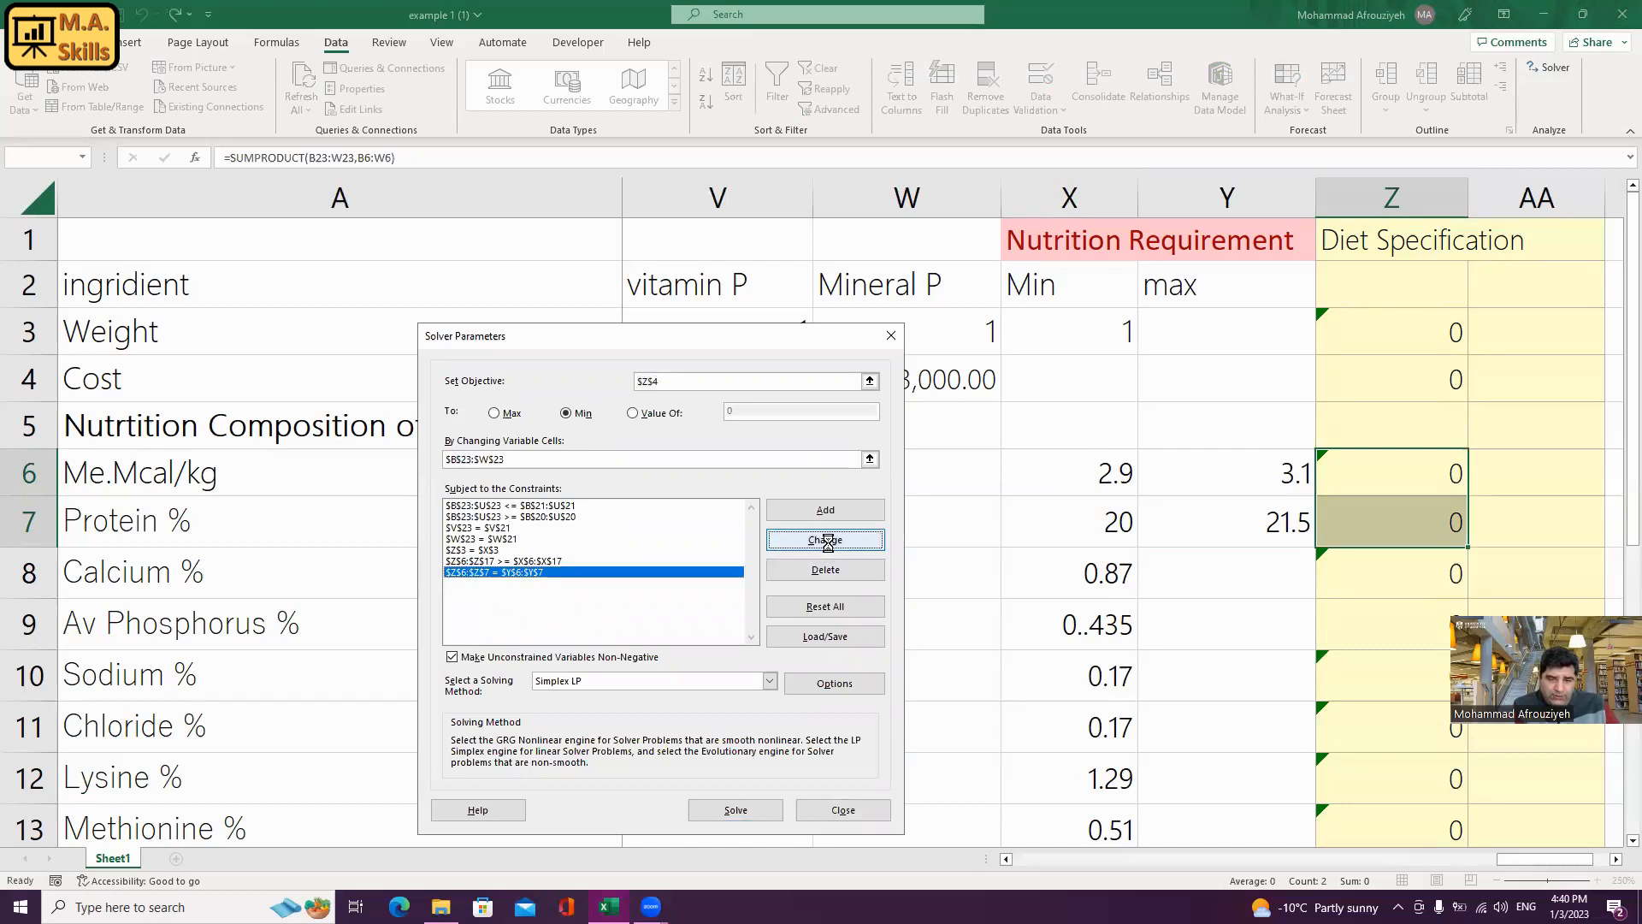
left_click(680, 585)
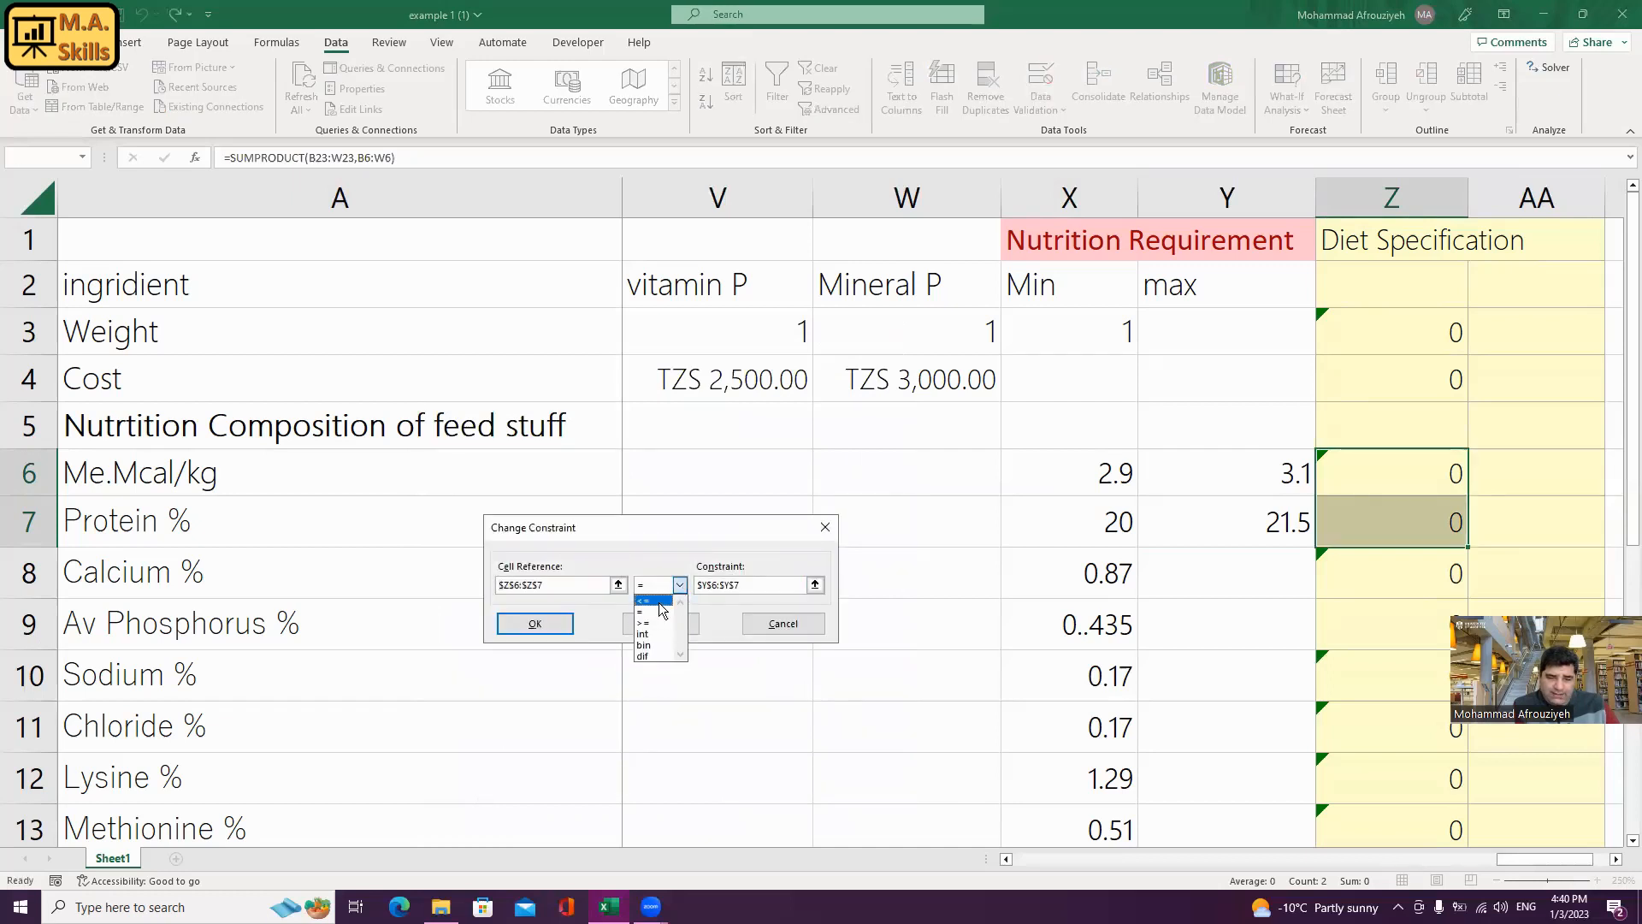
left_click(658, 601)
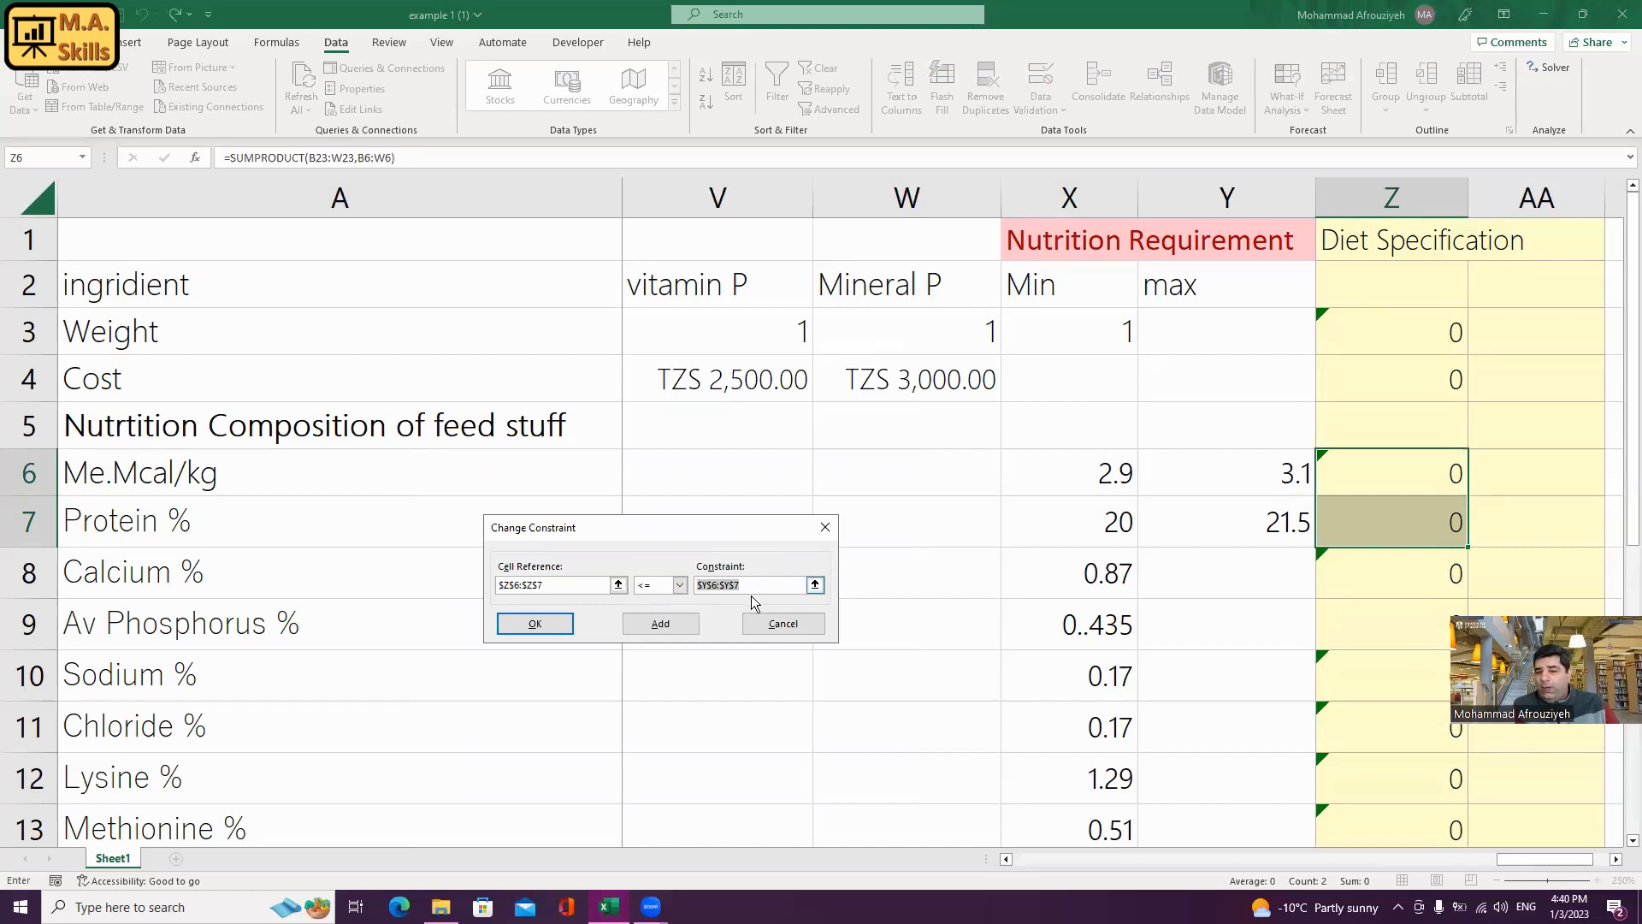
left_click(534, 623)
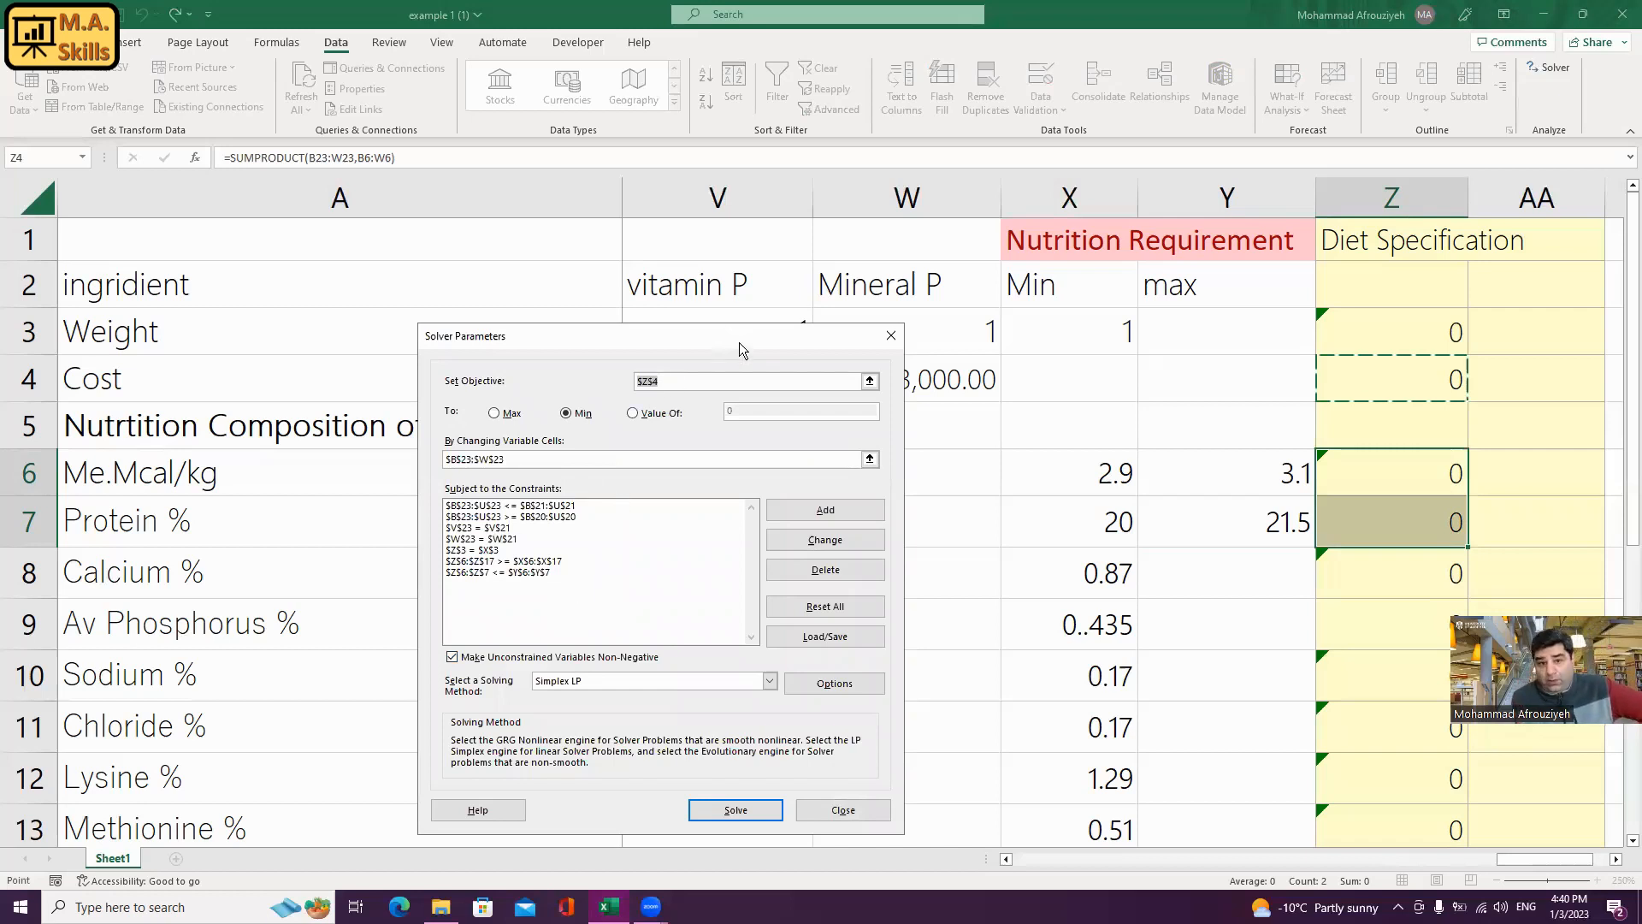
- Try to solve the ration model with Simplex LP and cancel the Solver results
left_click_drag(739, 343, 764, 261)
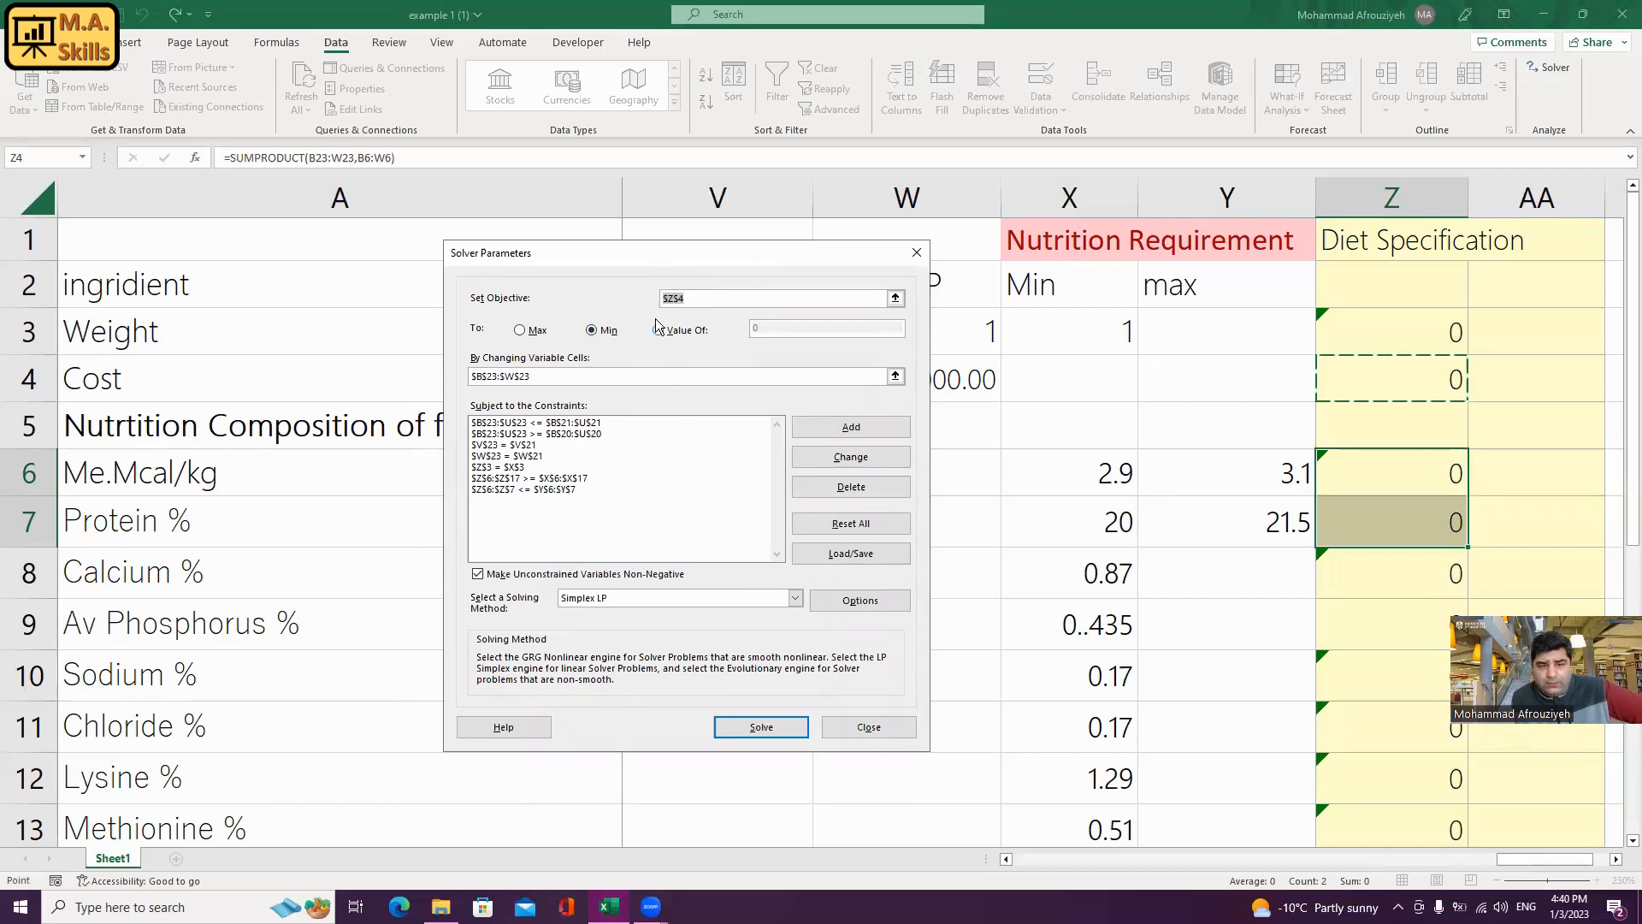
left_click(774, 727)
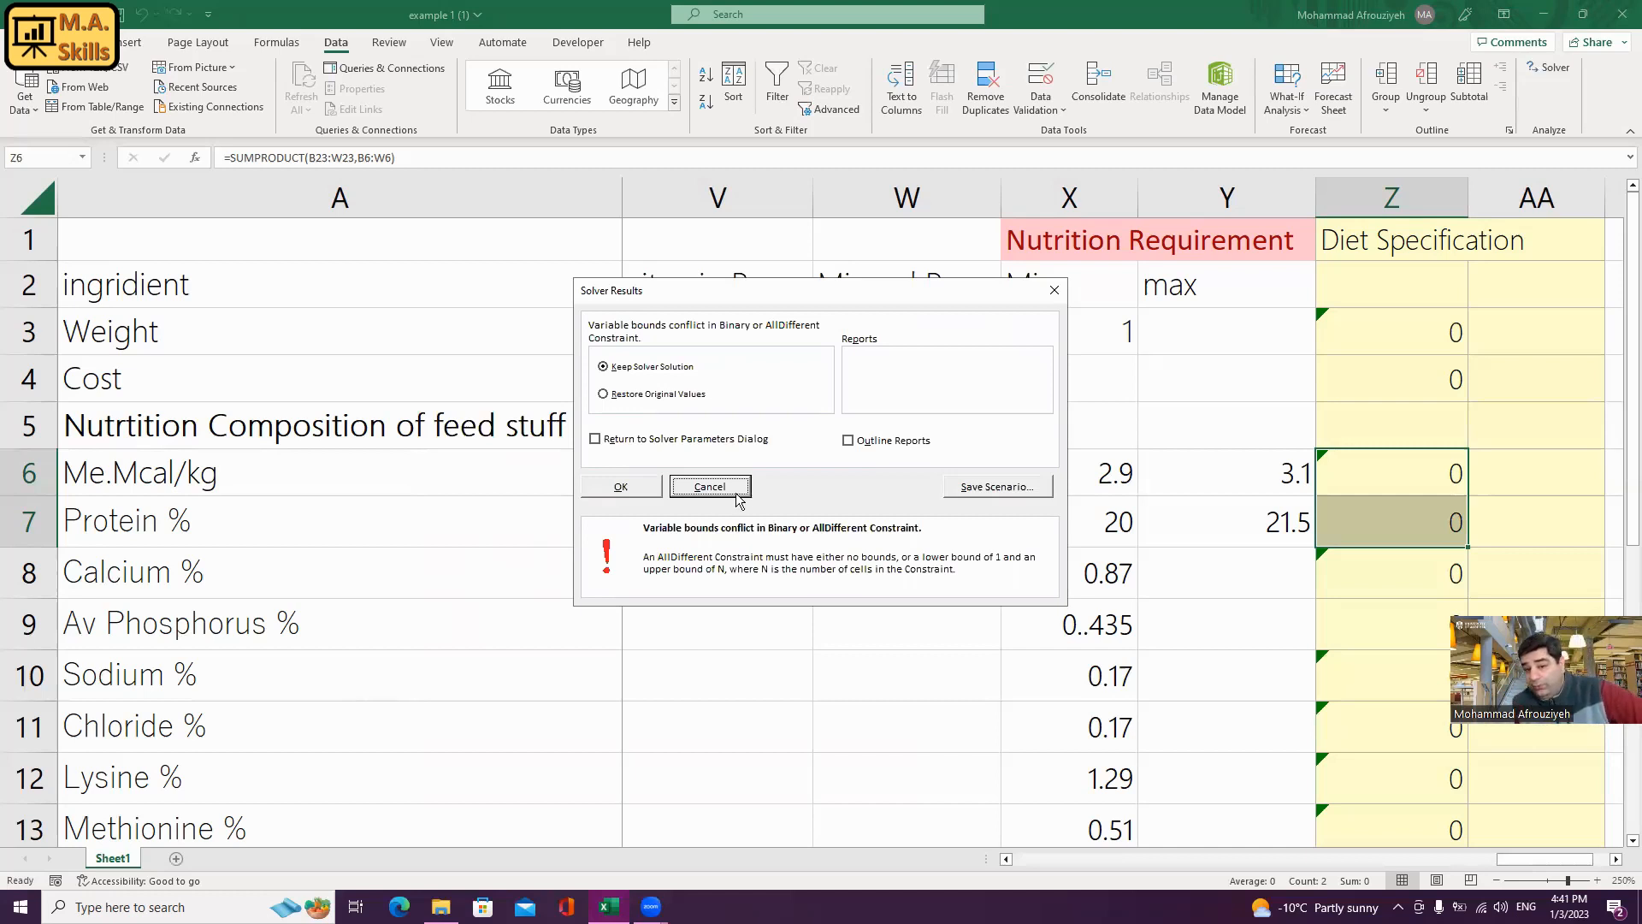
left_click(710, 492)
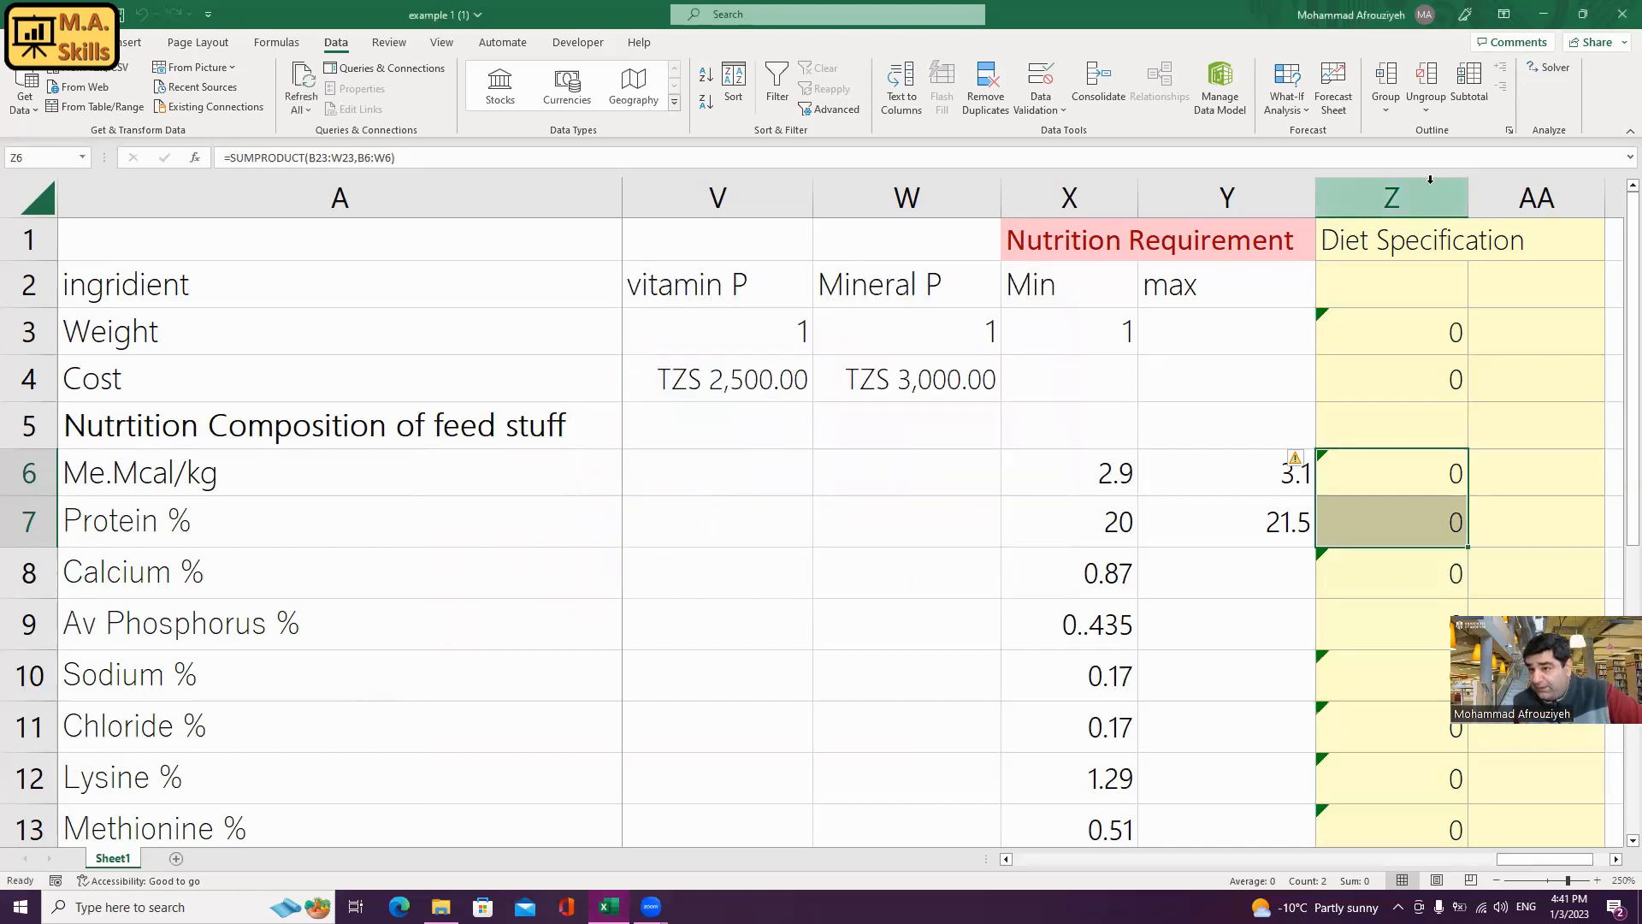
- Review the Solver constraints and delete the Z6:Z17 >= X6:X17 minimum nutrition constraint
left_click(1407, 390)
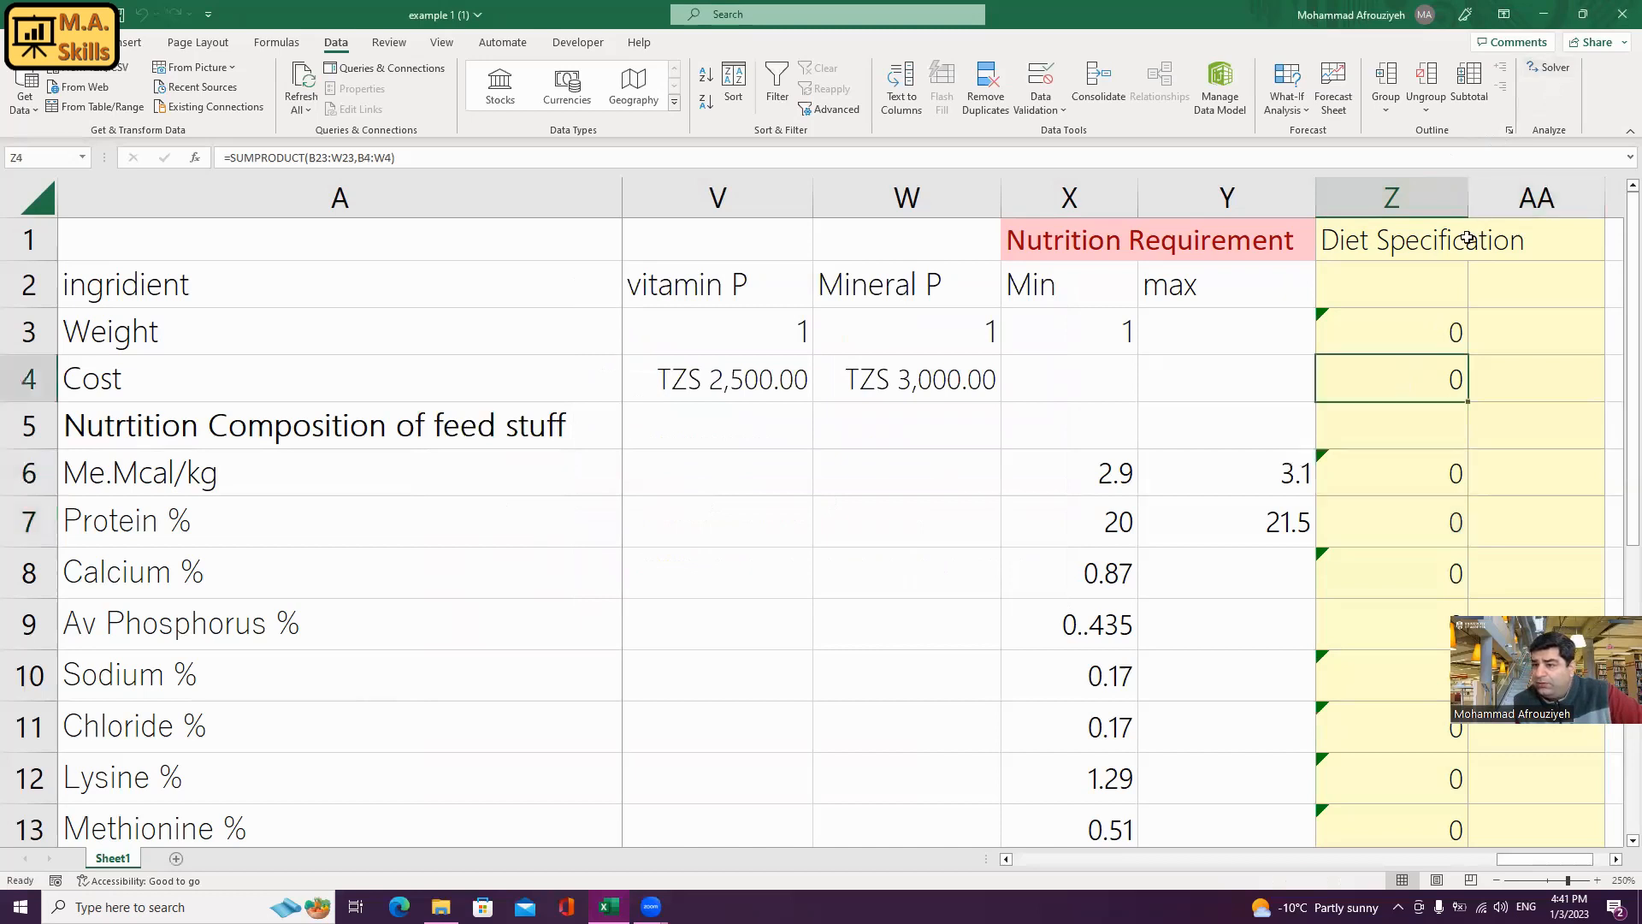
left_click(1549, 70)
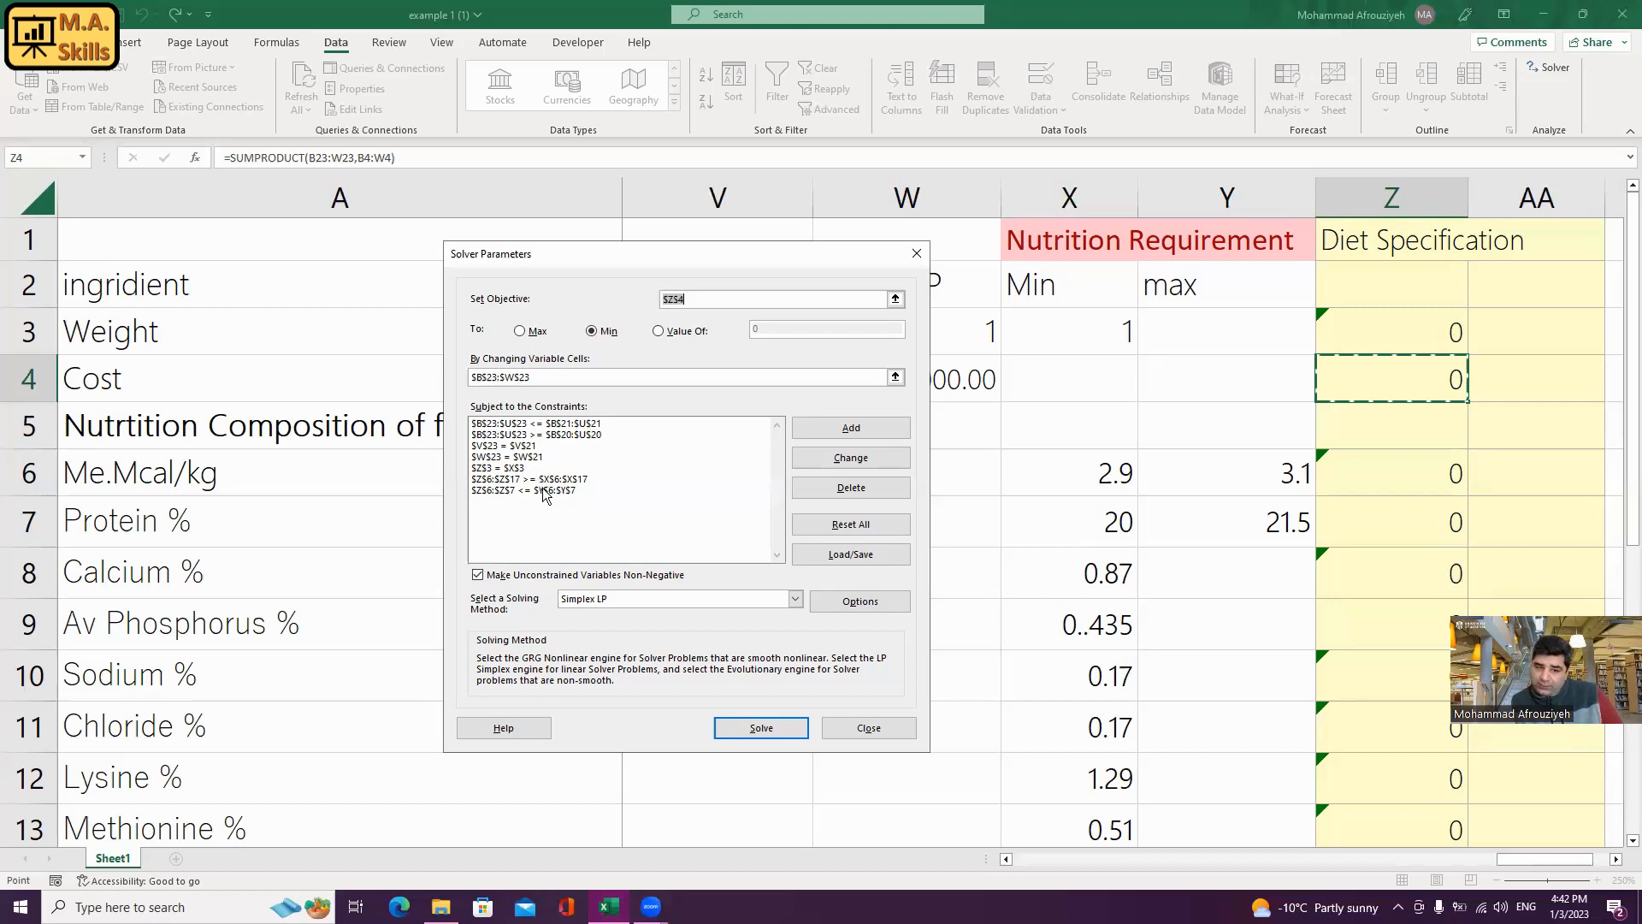
left_click(547, 480)
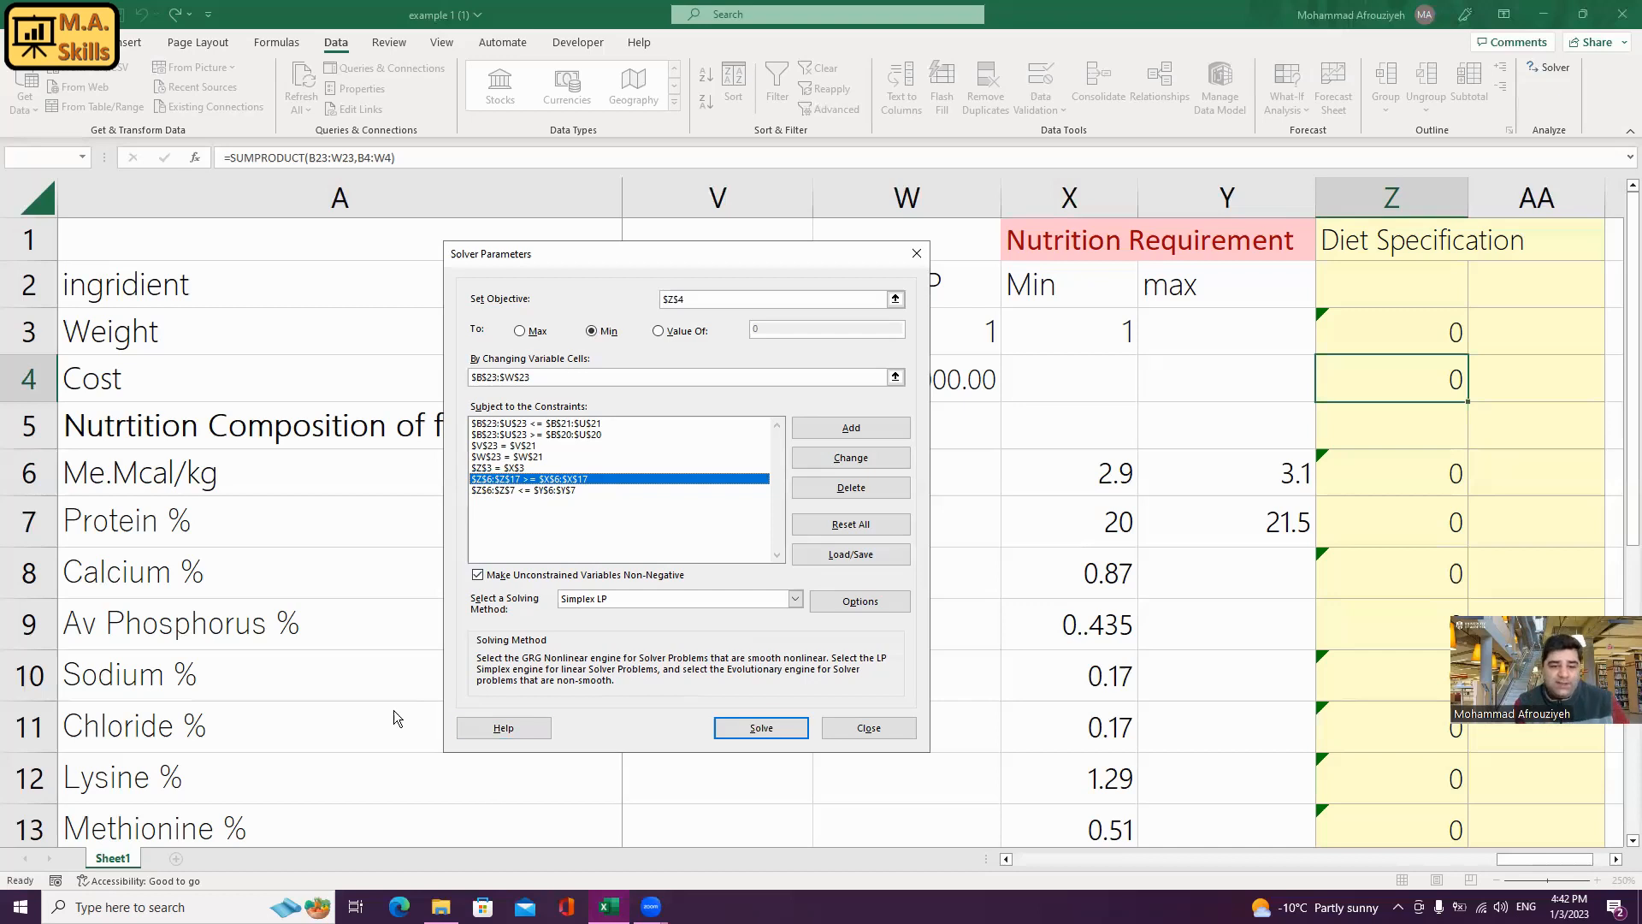
left_click(508, 468)
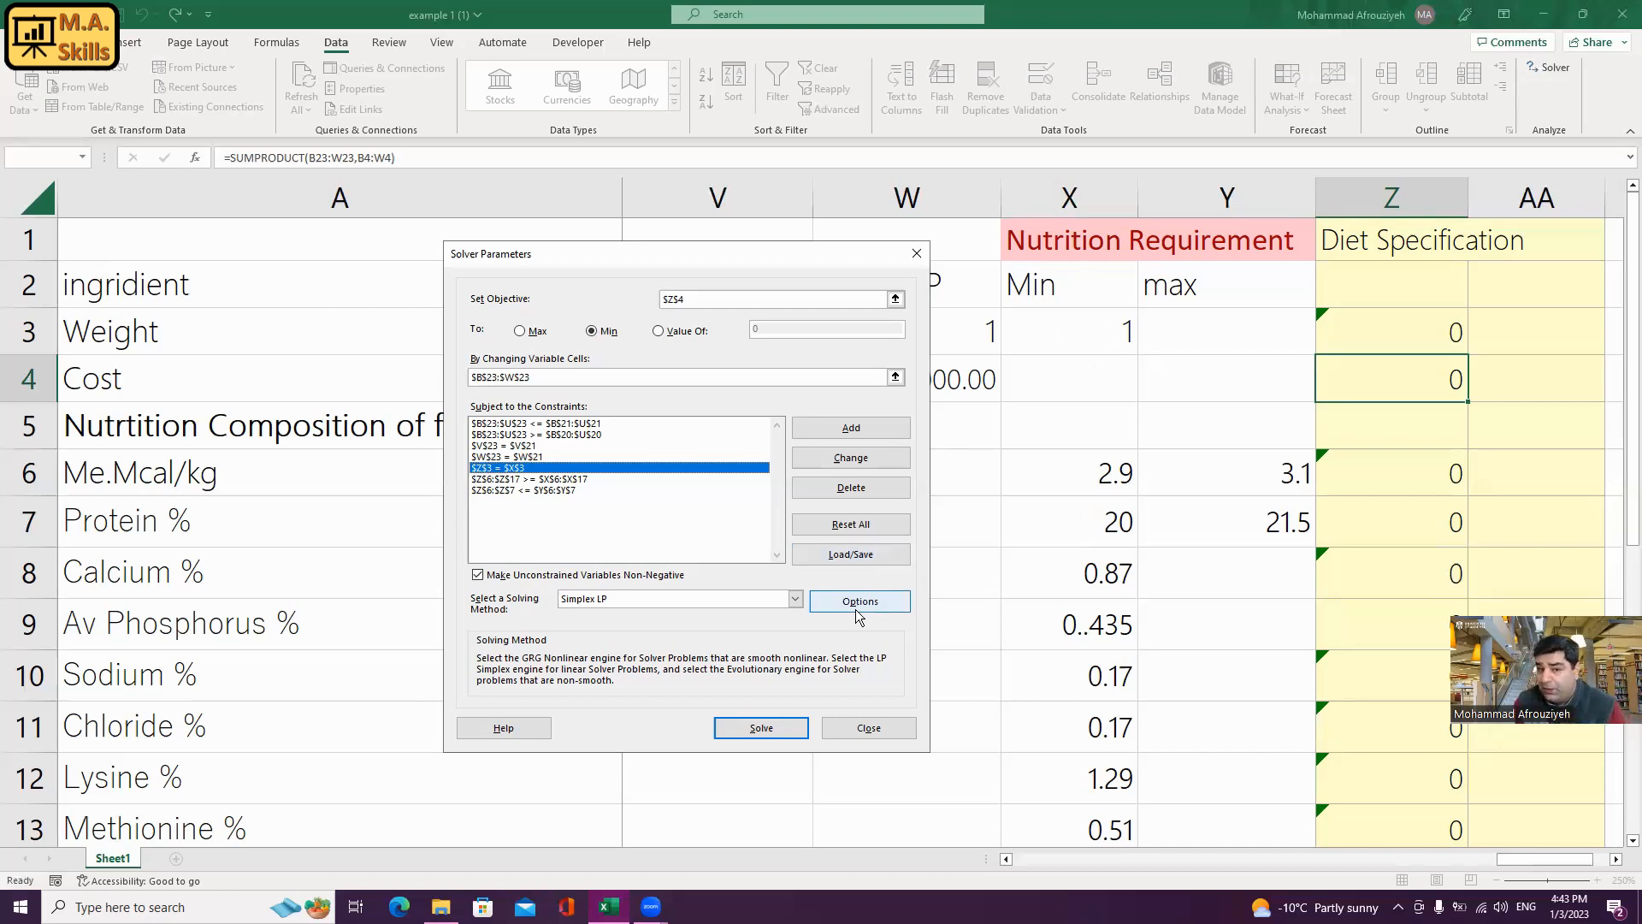
left_click(583, 479)
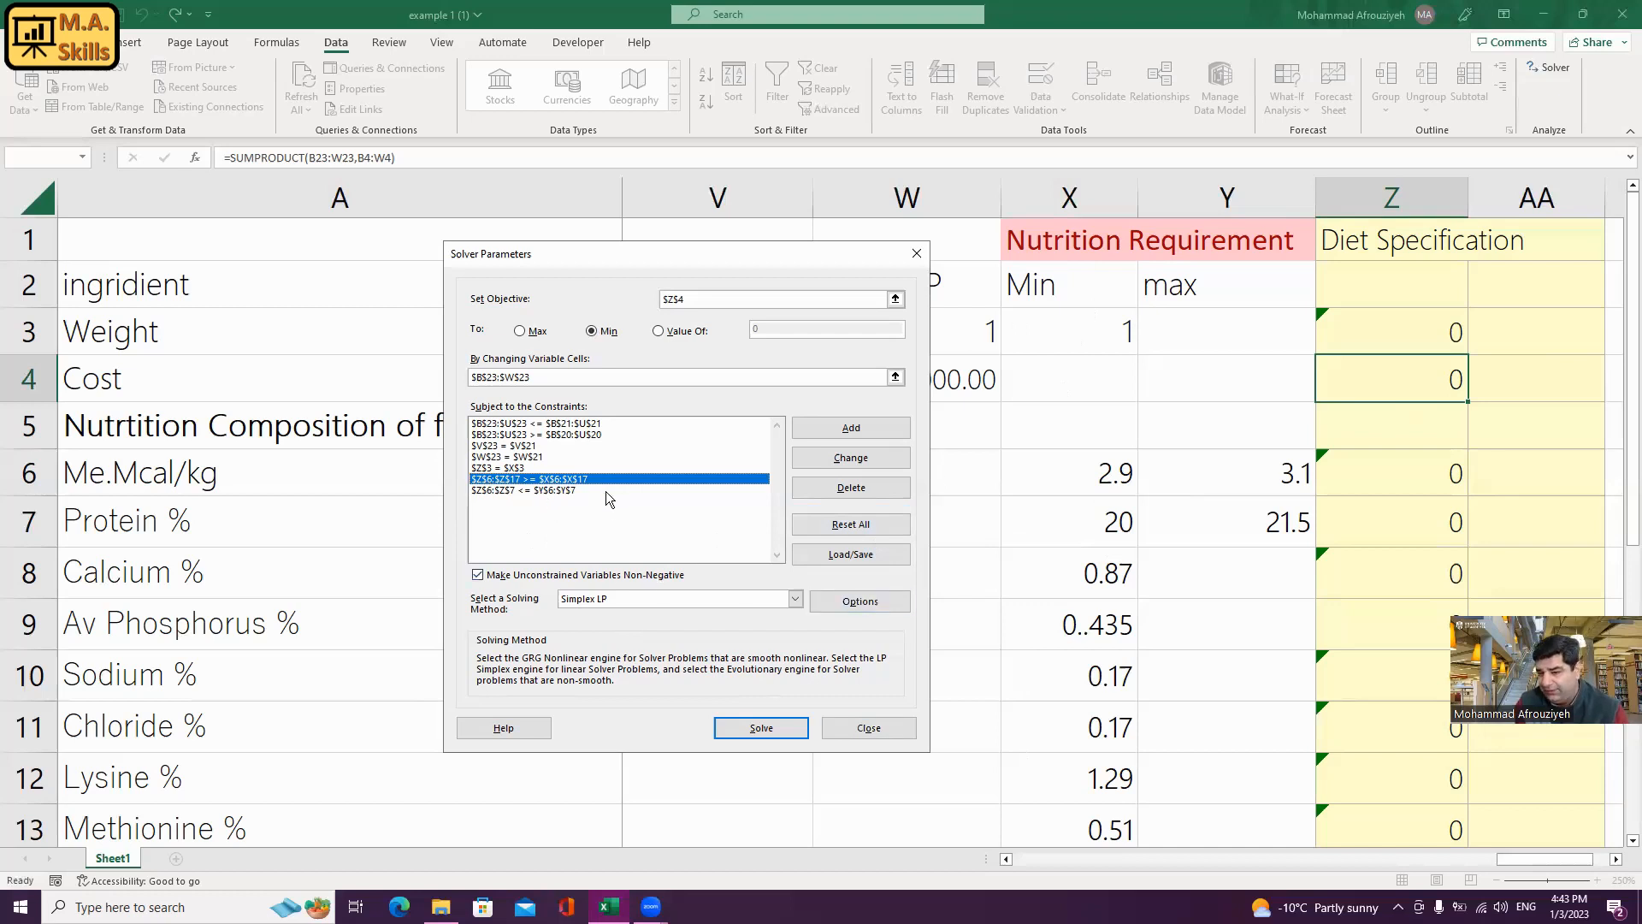
left_click(838, 488)
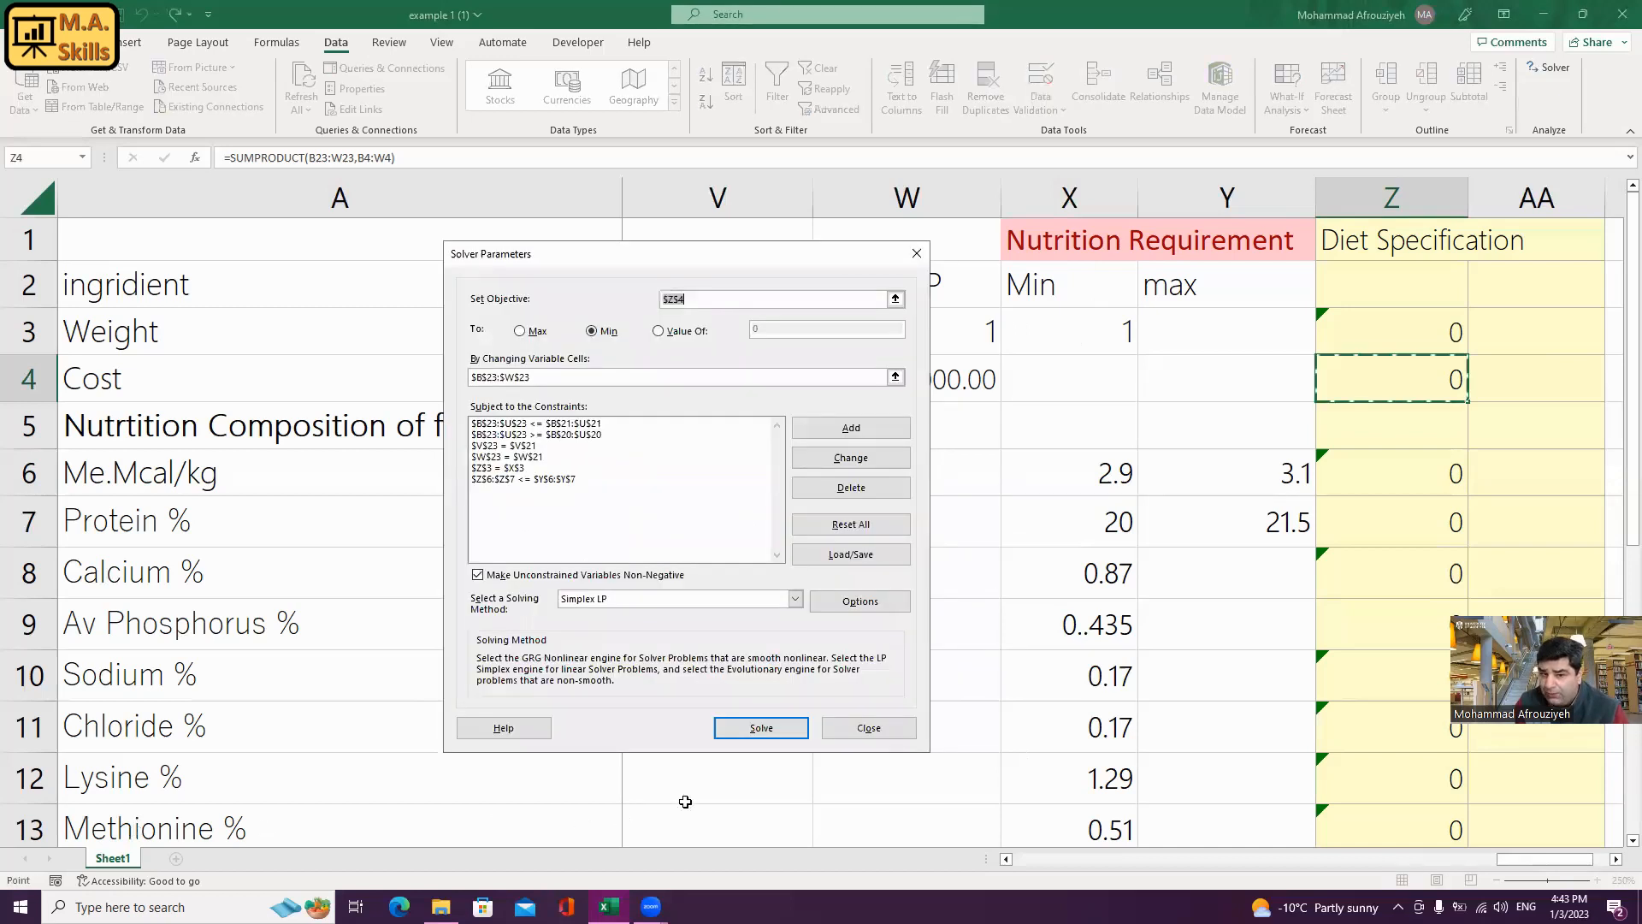
- Solve the model, keep the Solver solution and check the nutrient values in the Diet Specification column
left_click(758, 728)
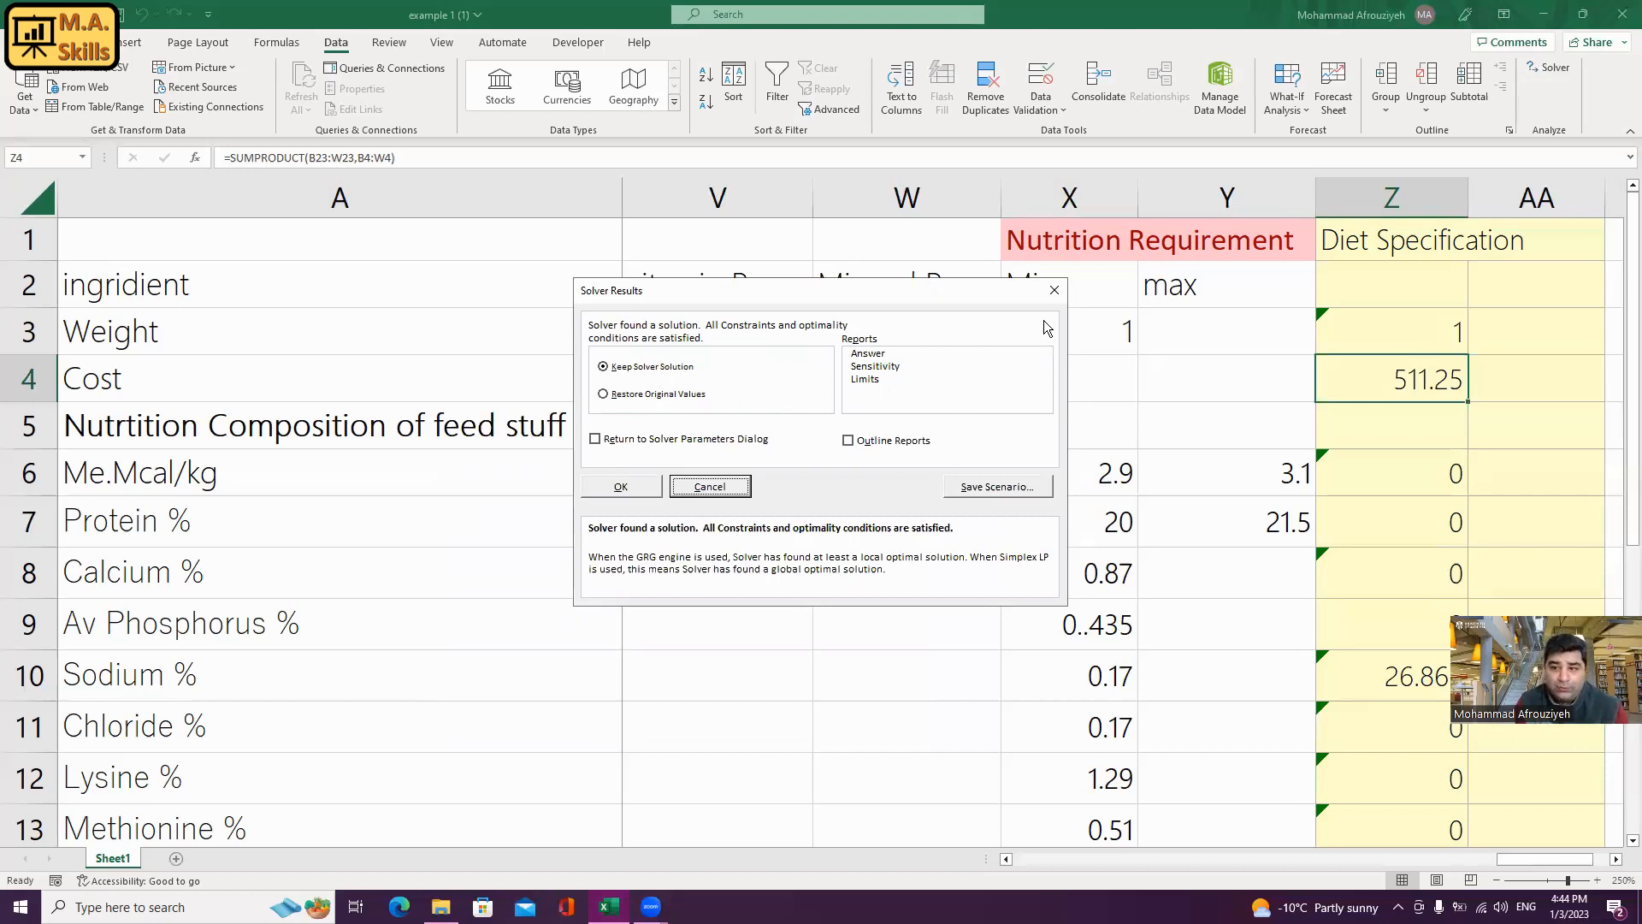
left_click(621, 489)
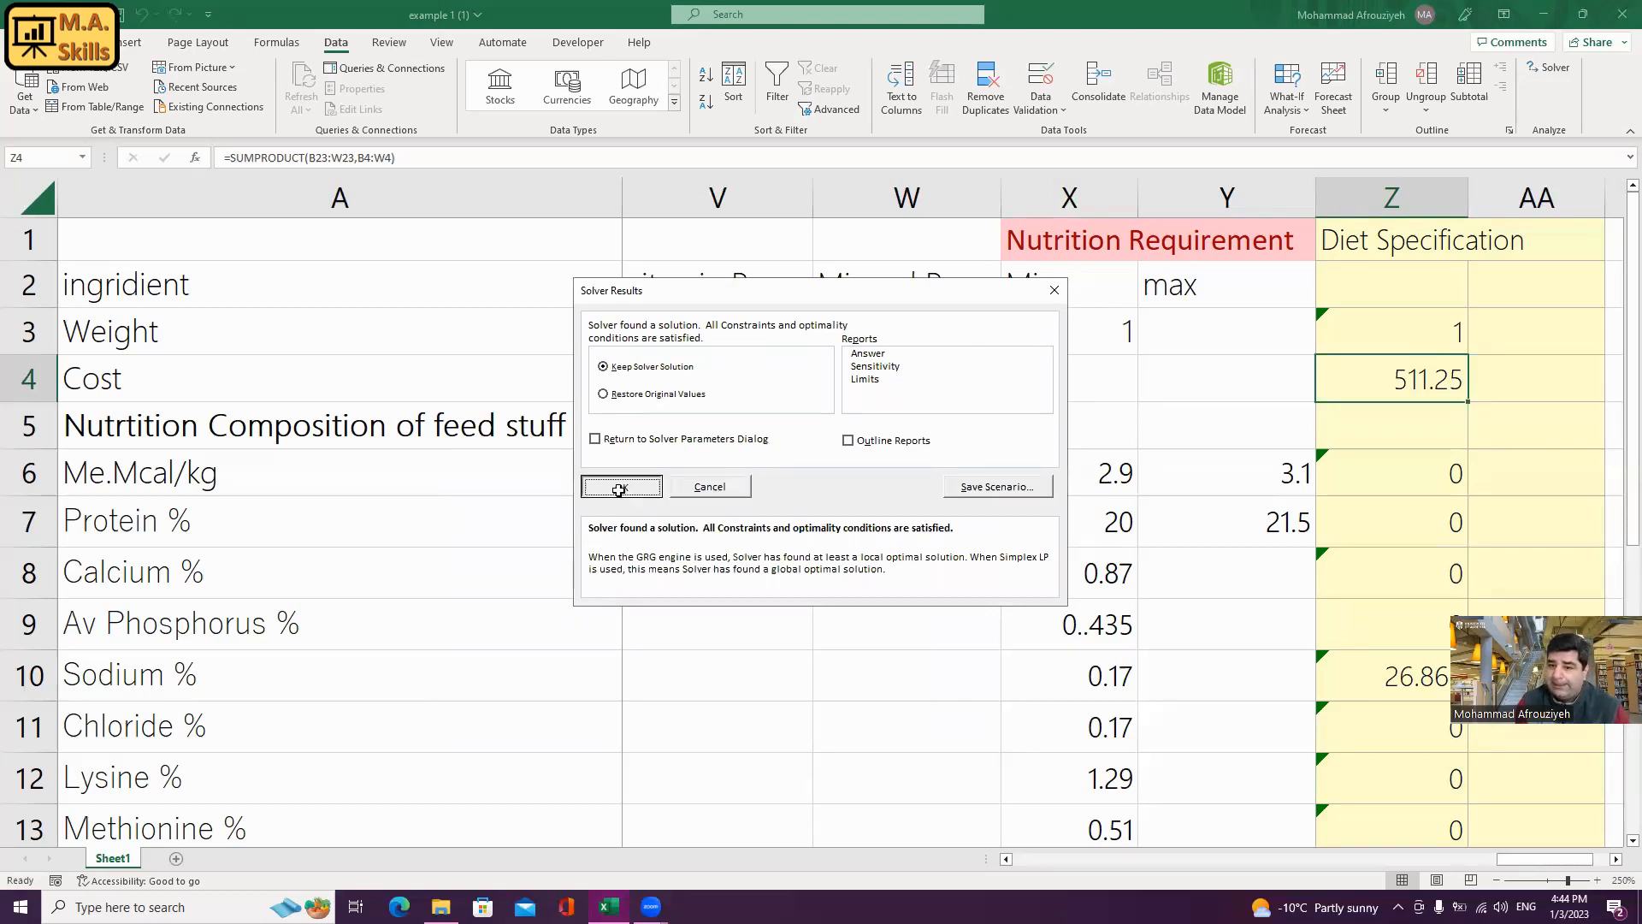
left_click(1449, 472)
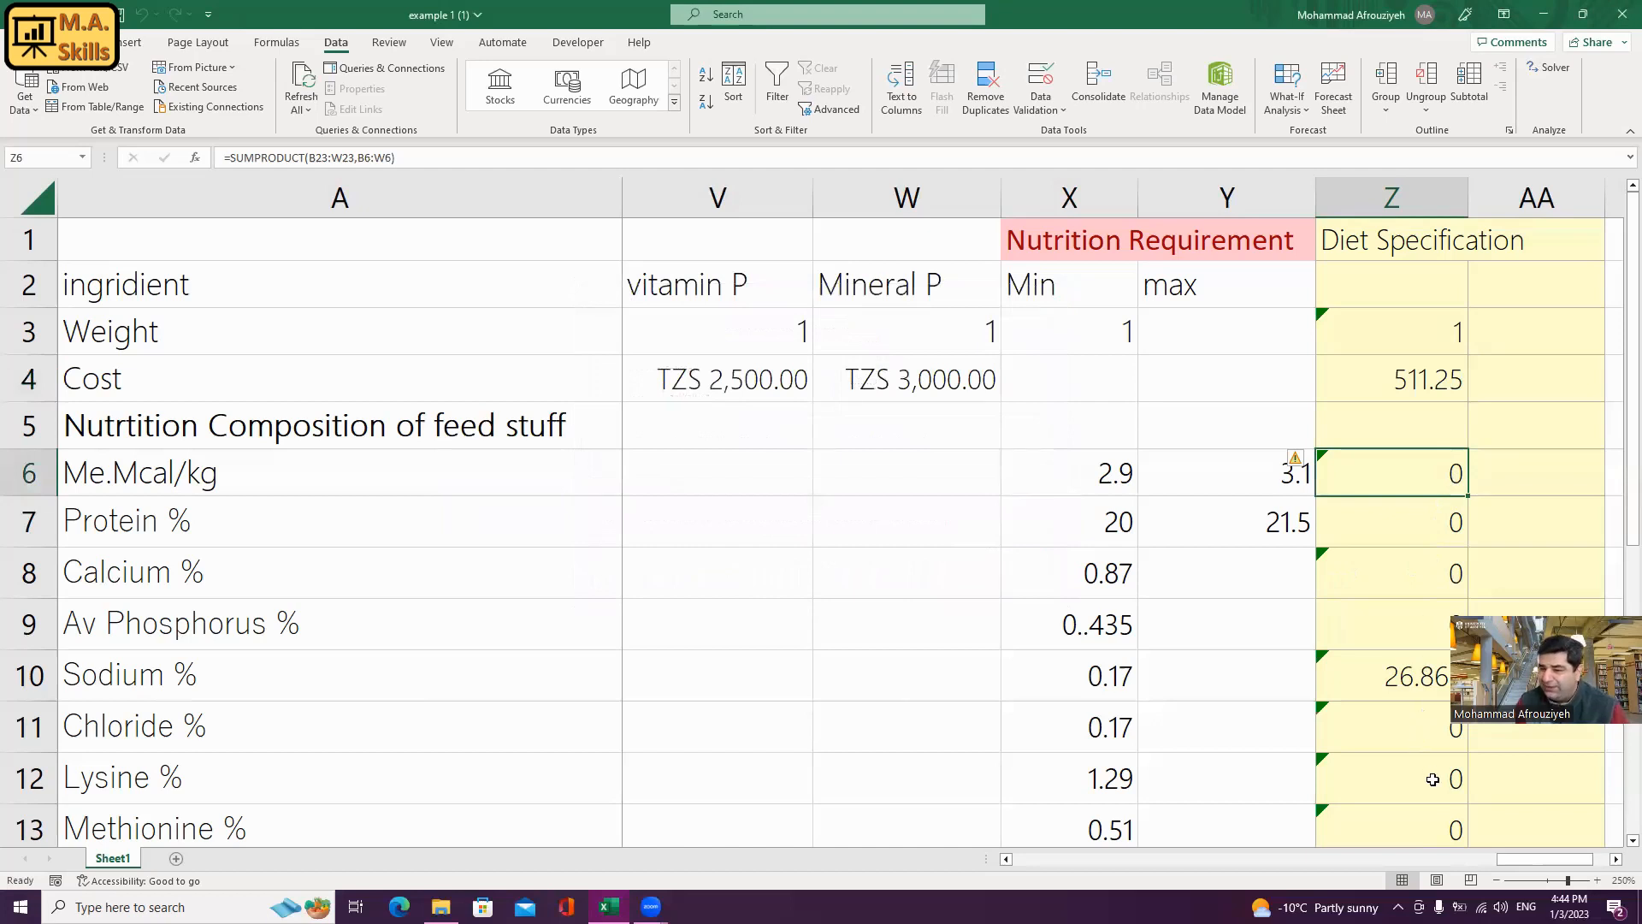
scroll(1433, 780, "down", 2)
scroll(1422, 671, "up", 2)
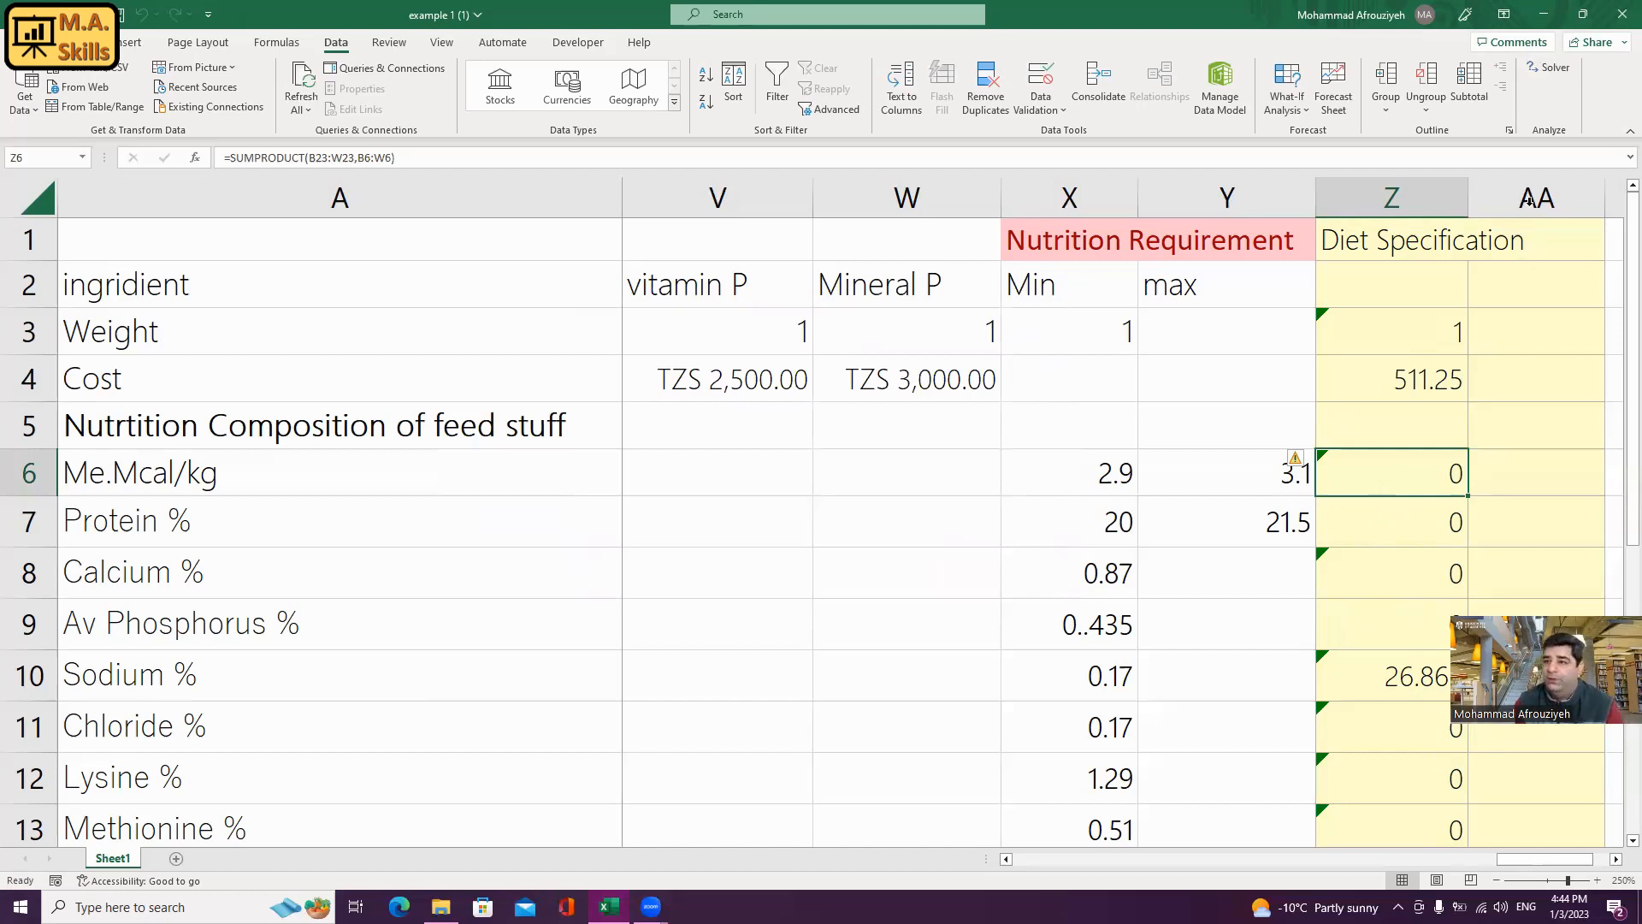
- Add a Solver constraint requiring the Me.Mcal/kg diet specification in Z6 to be >= its minimum in X6
left_click(1556, 70)
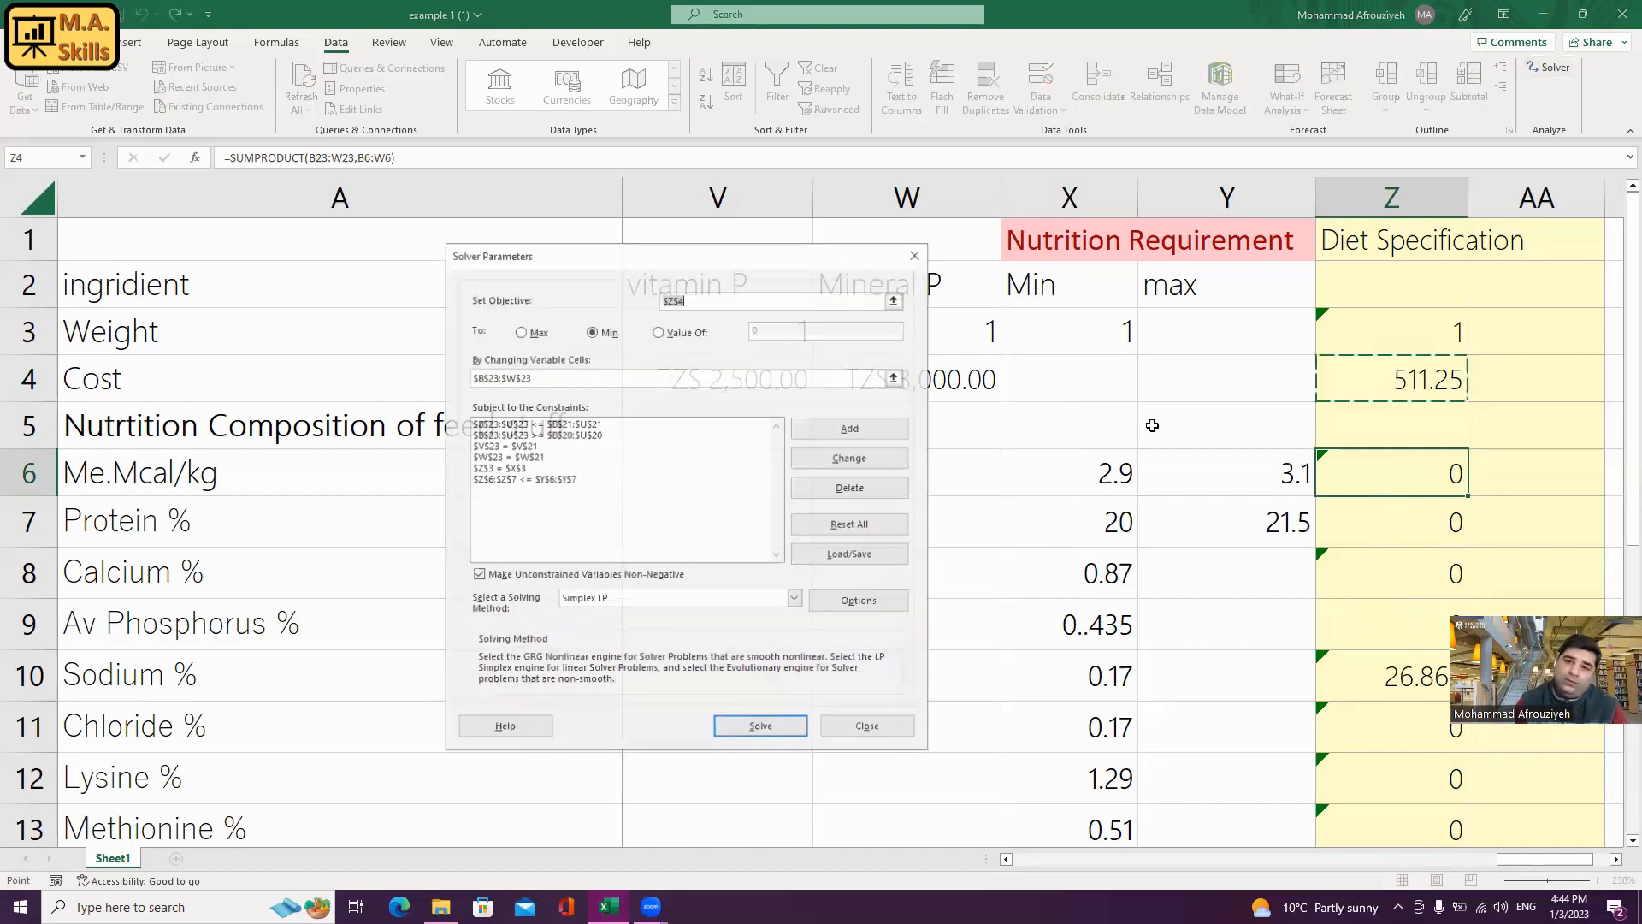
left_click(818, 428)
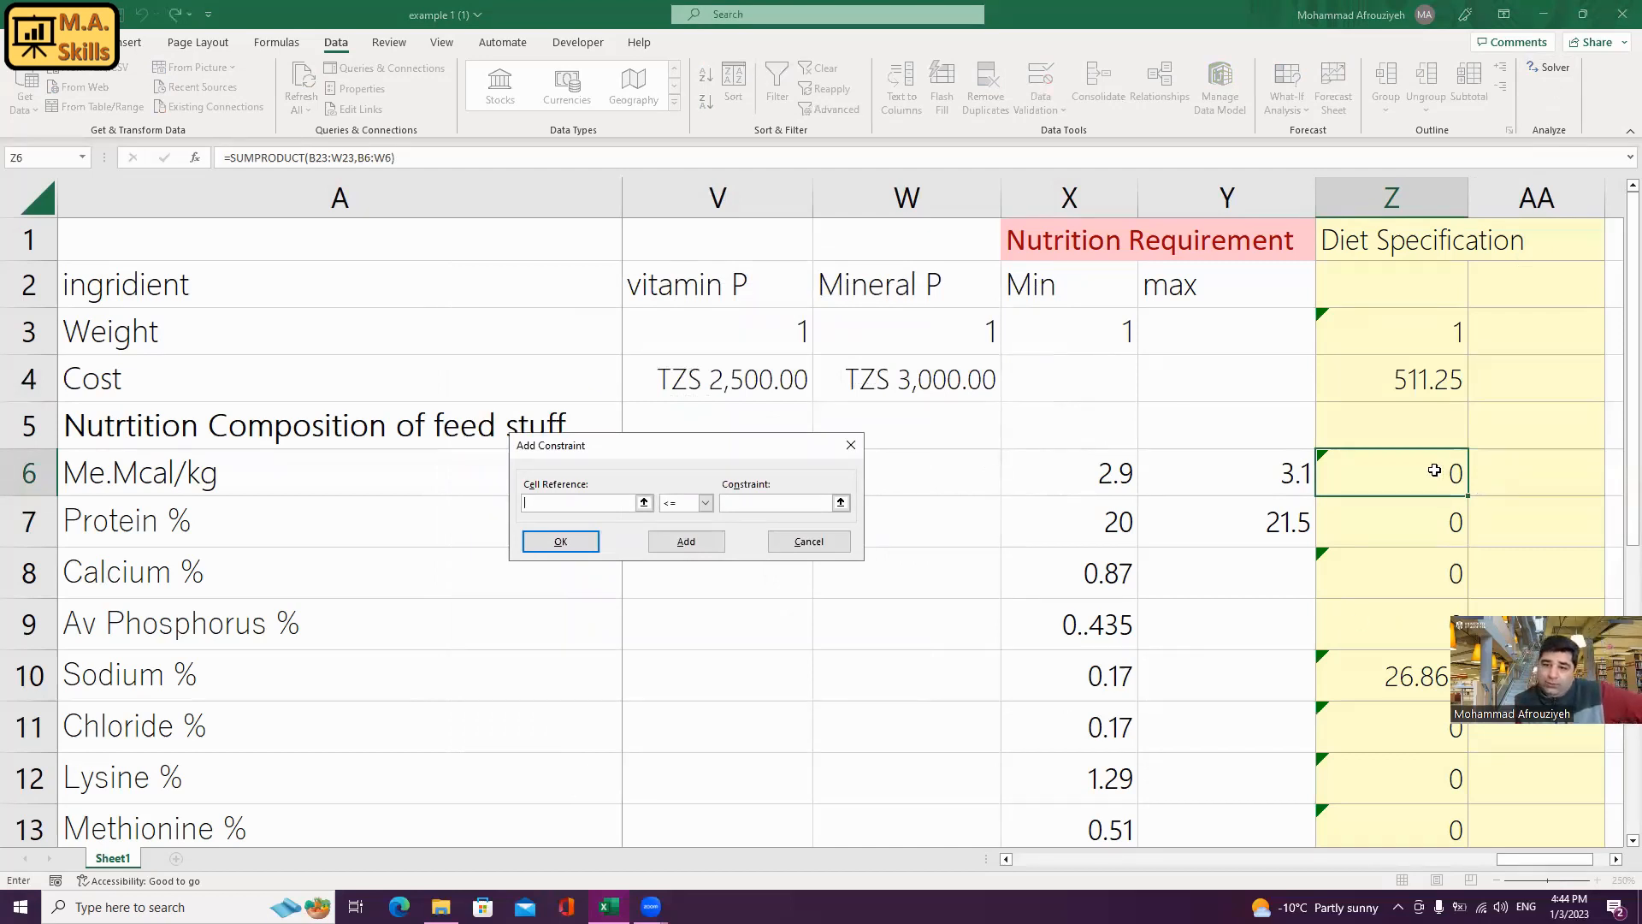
left_click_drag(1435, 471, 1424, 756)
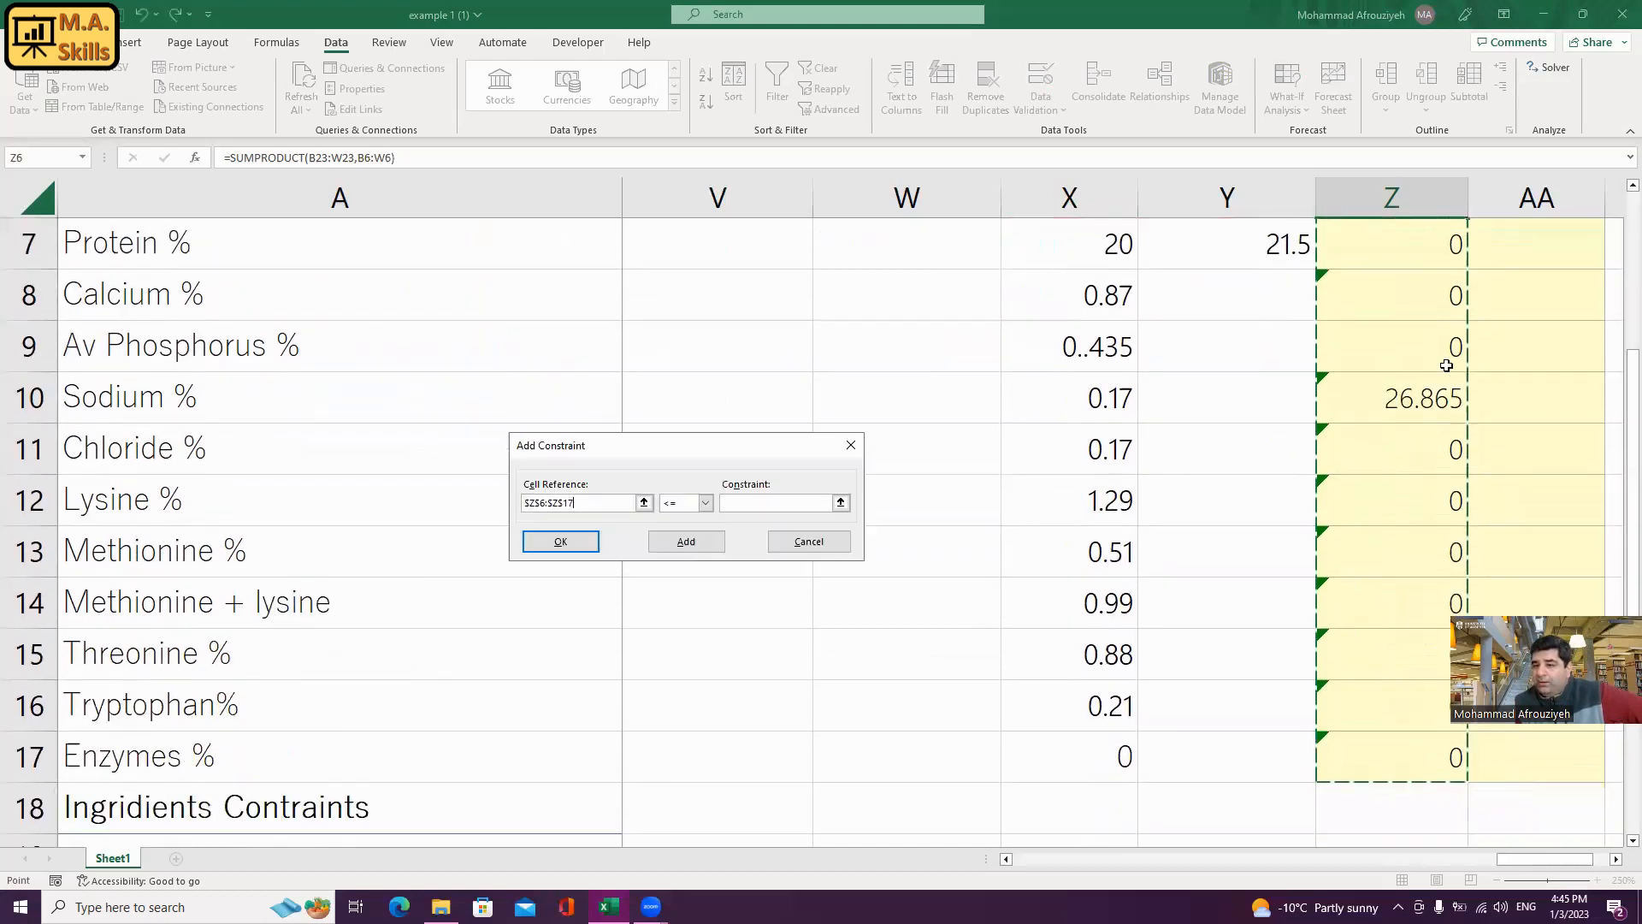
scroll(1445, 366, "up", 2)
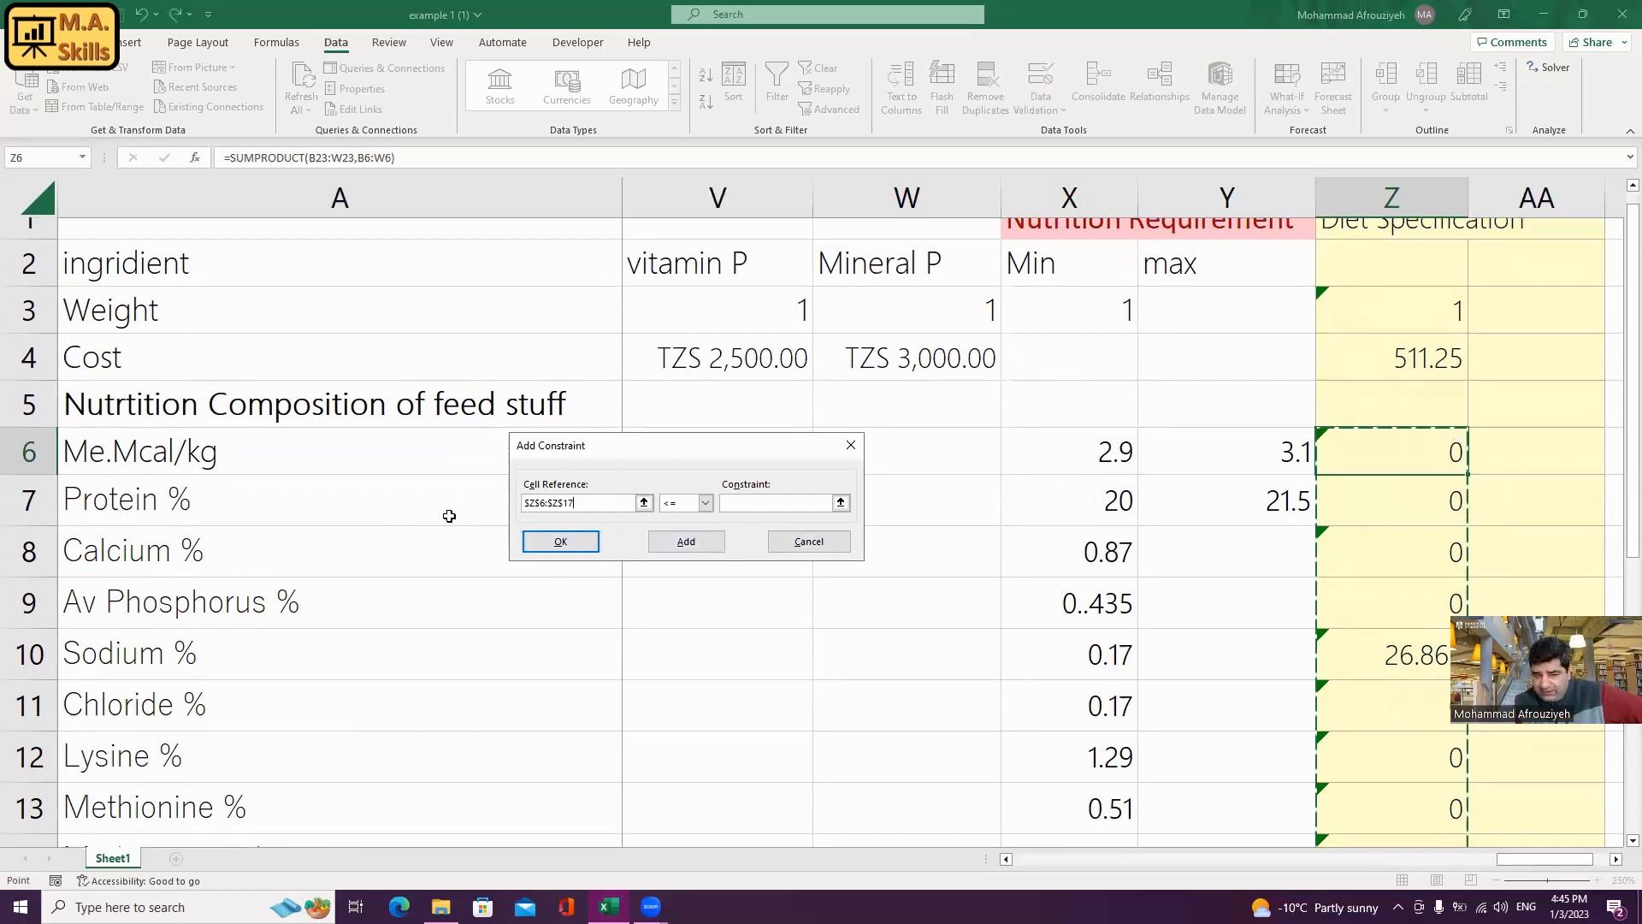
left_click(785, 505)
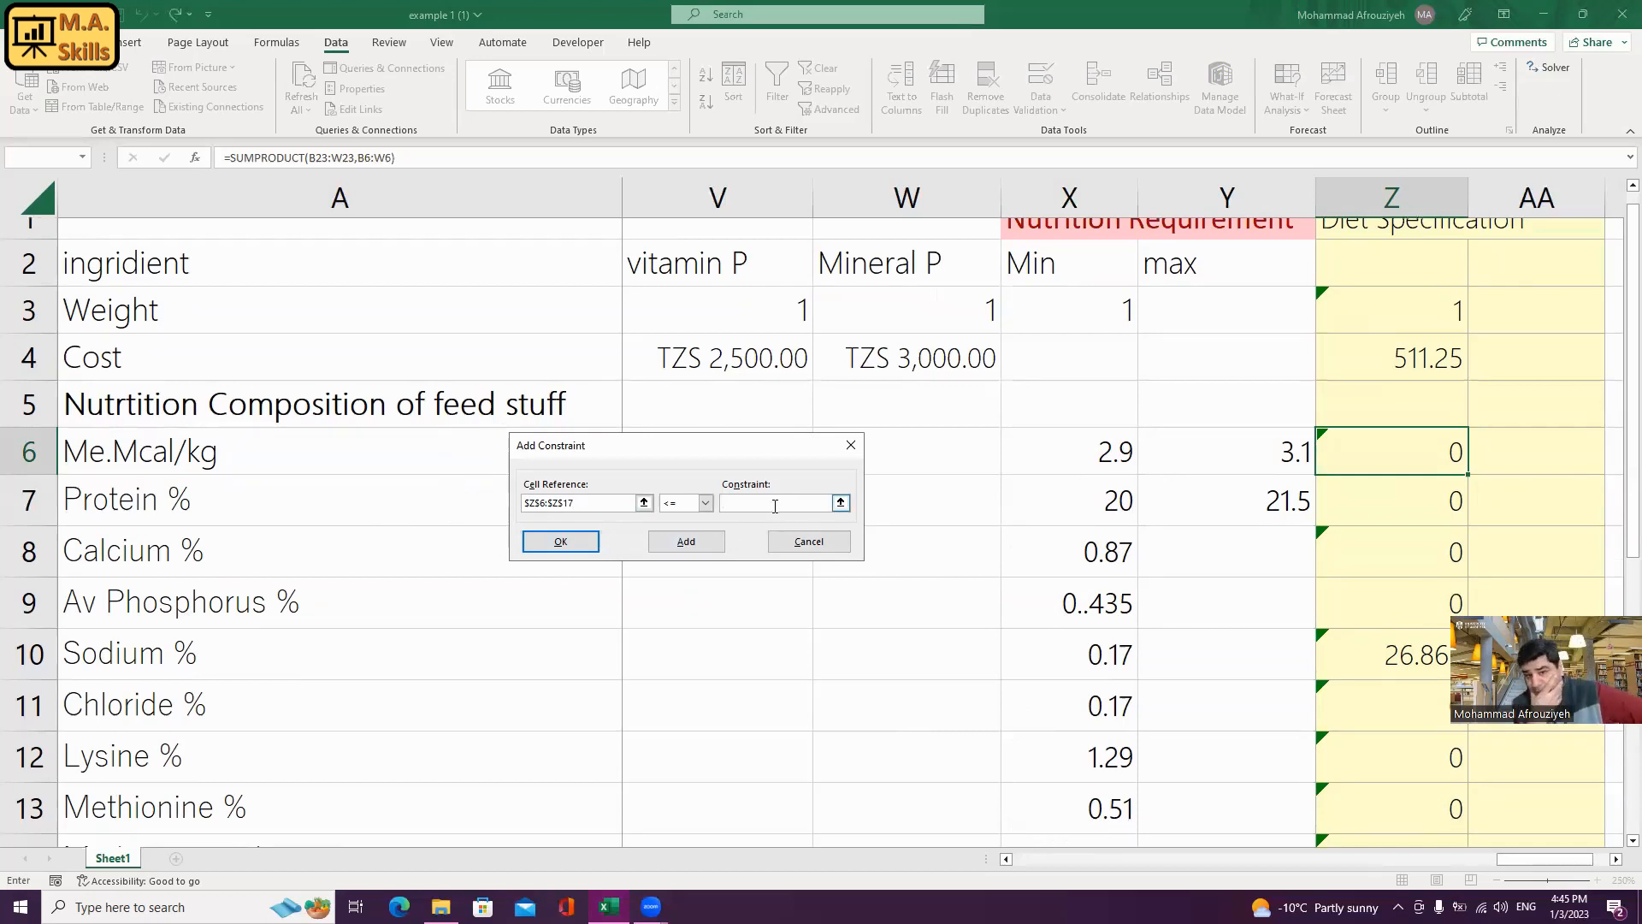
left_click(644, 502)
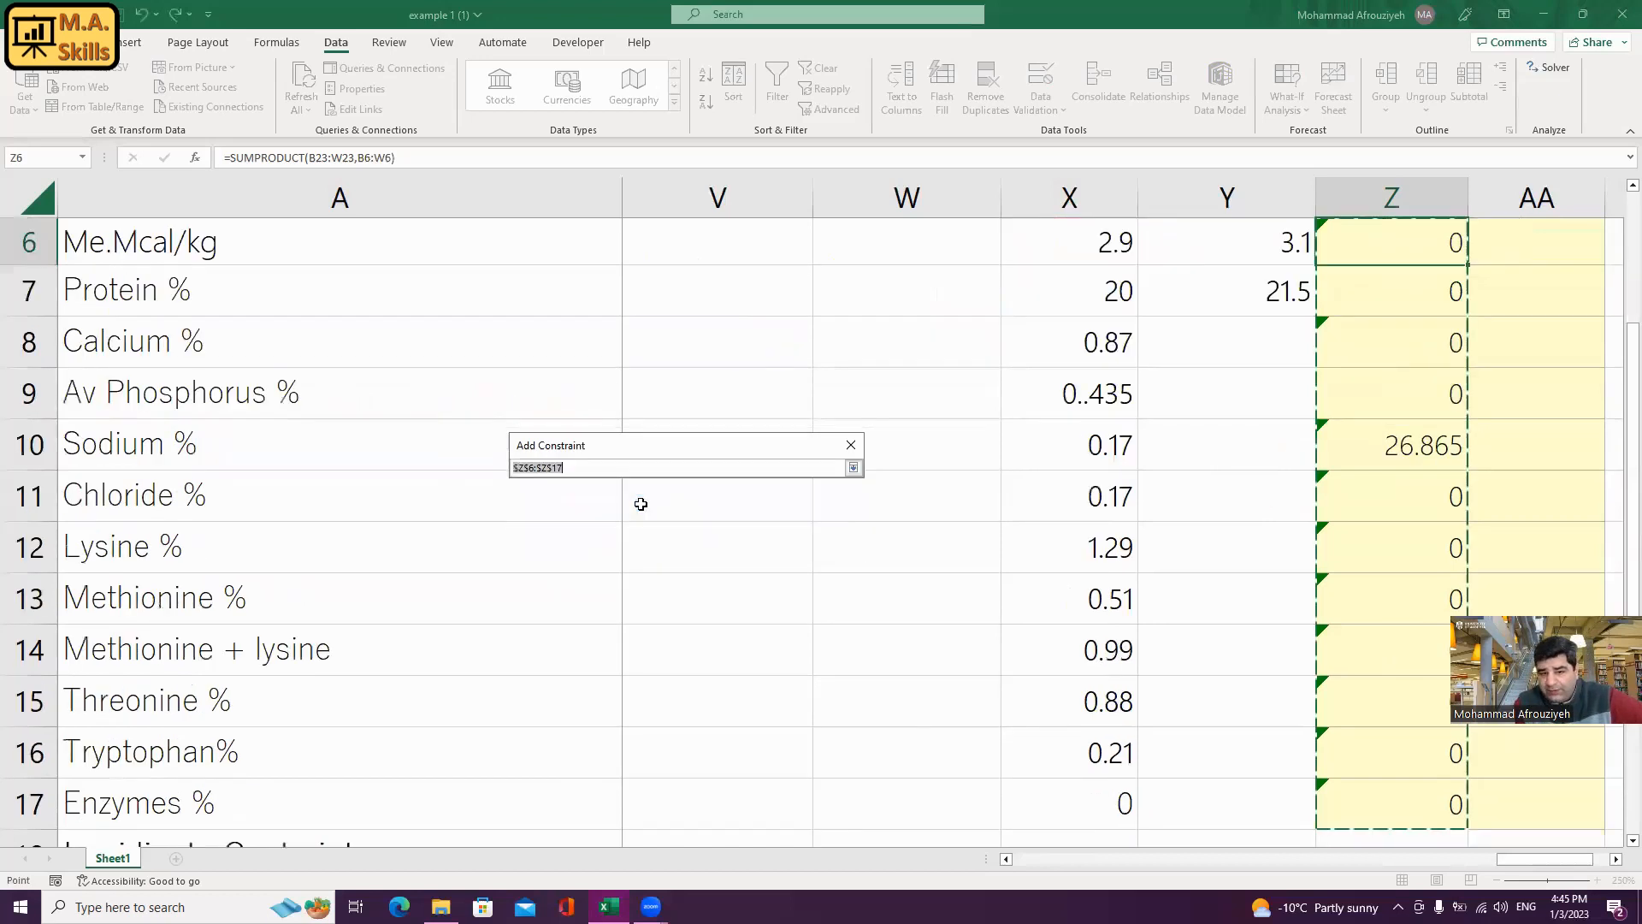
left_click(1415, 479)
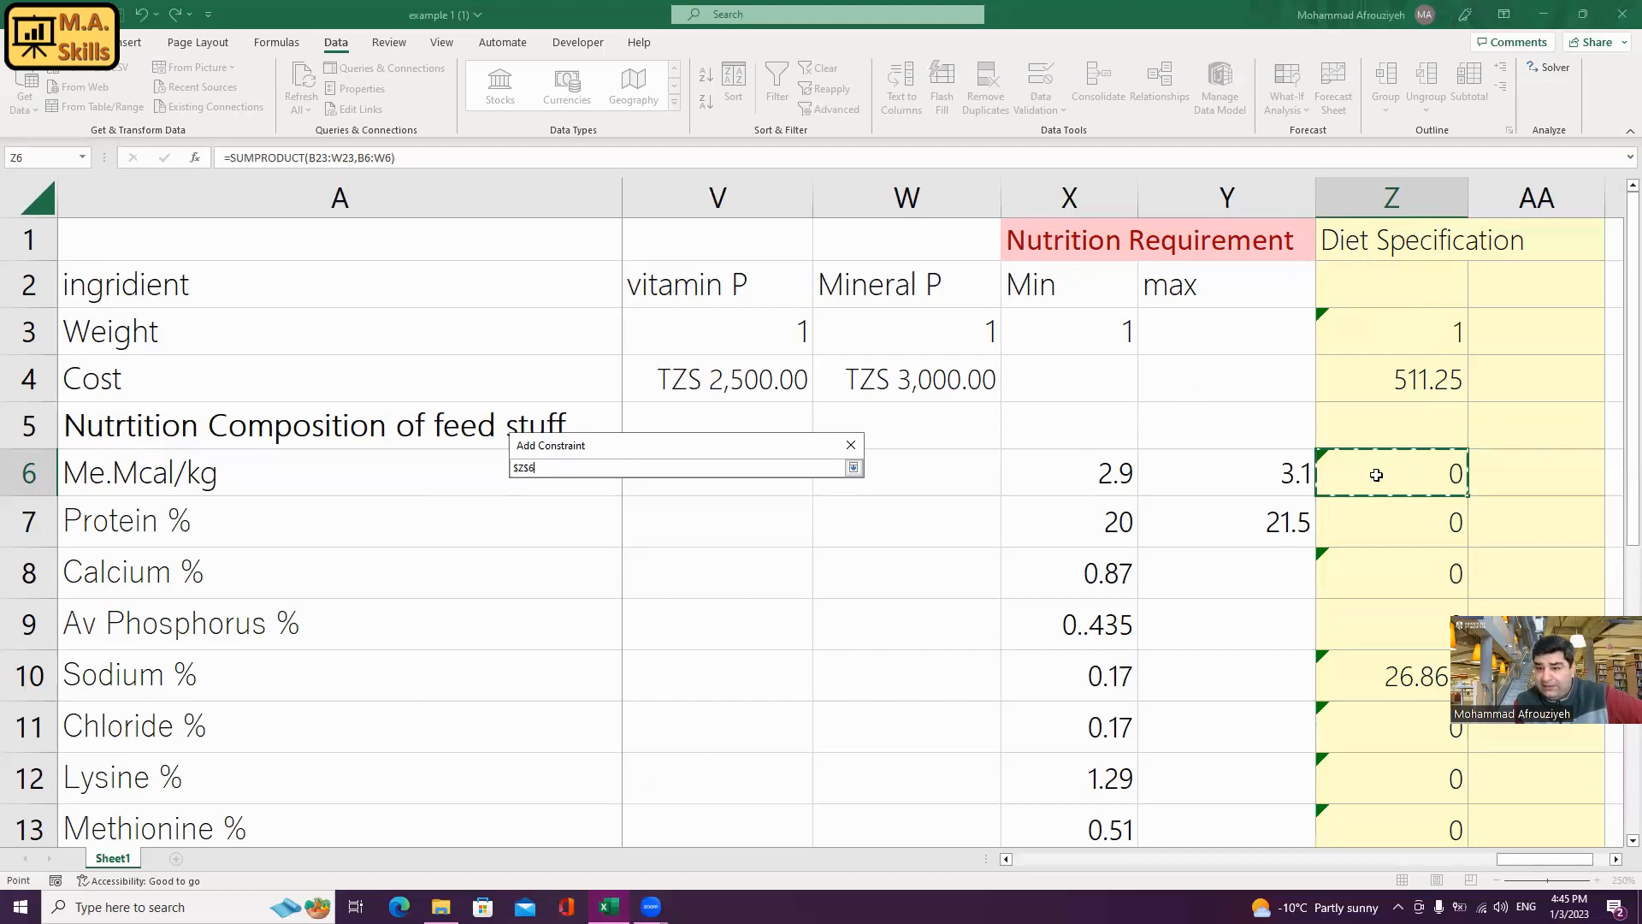
left_click(852, 469)
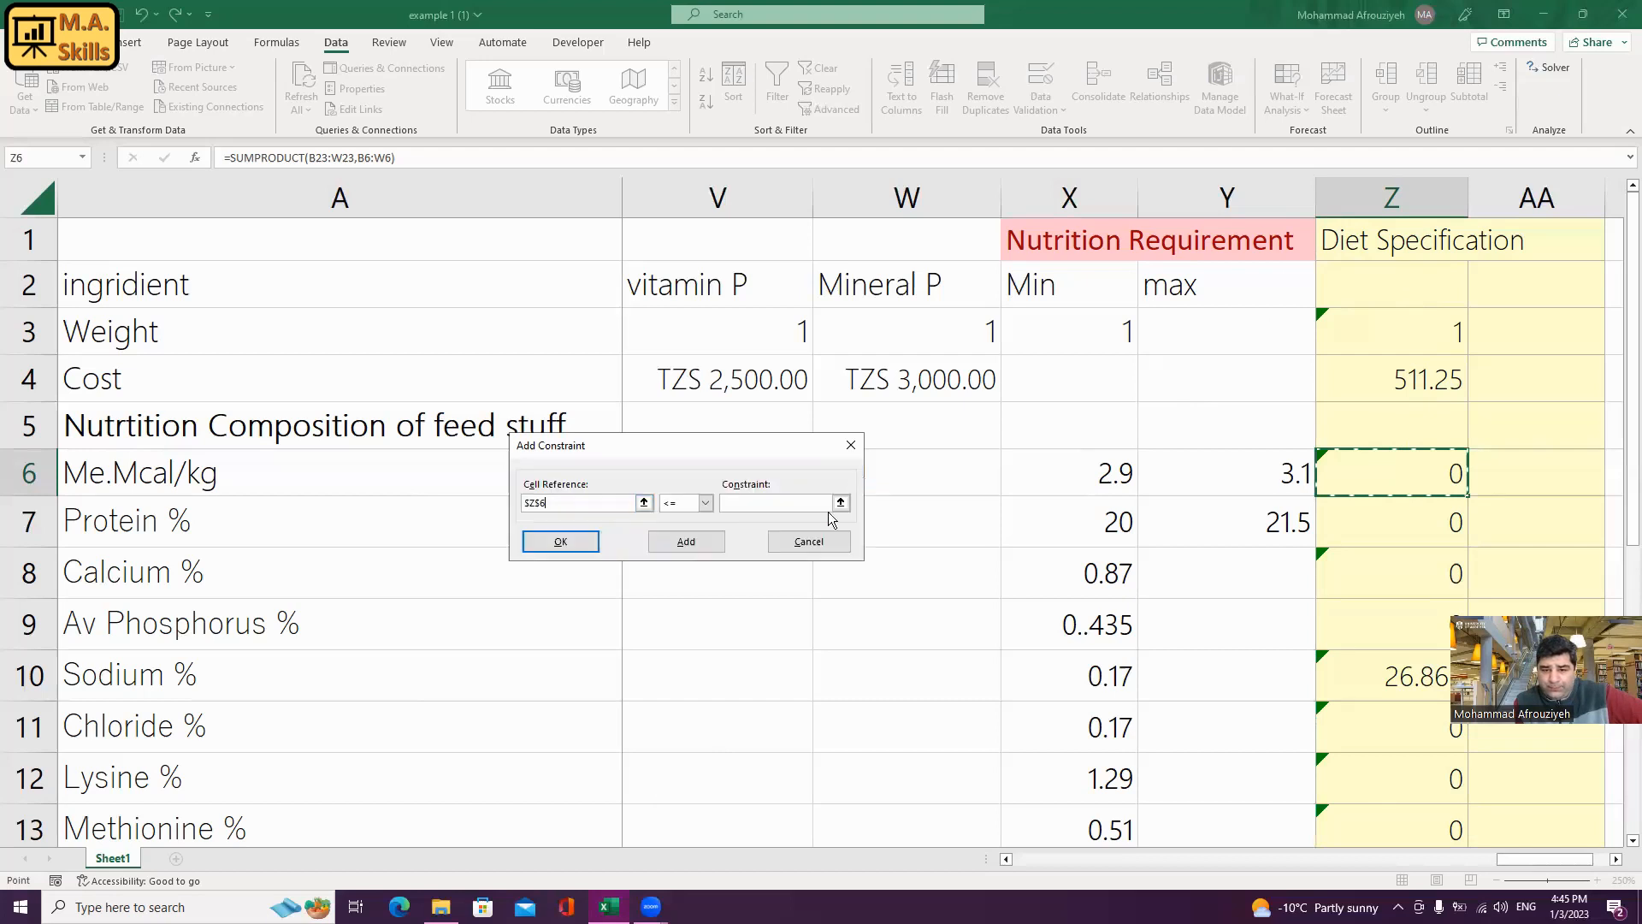
left_click(704, 505)
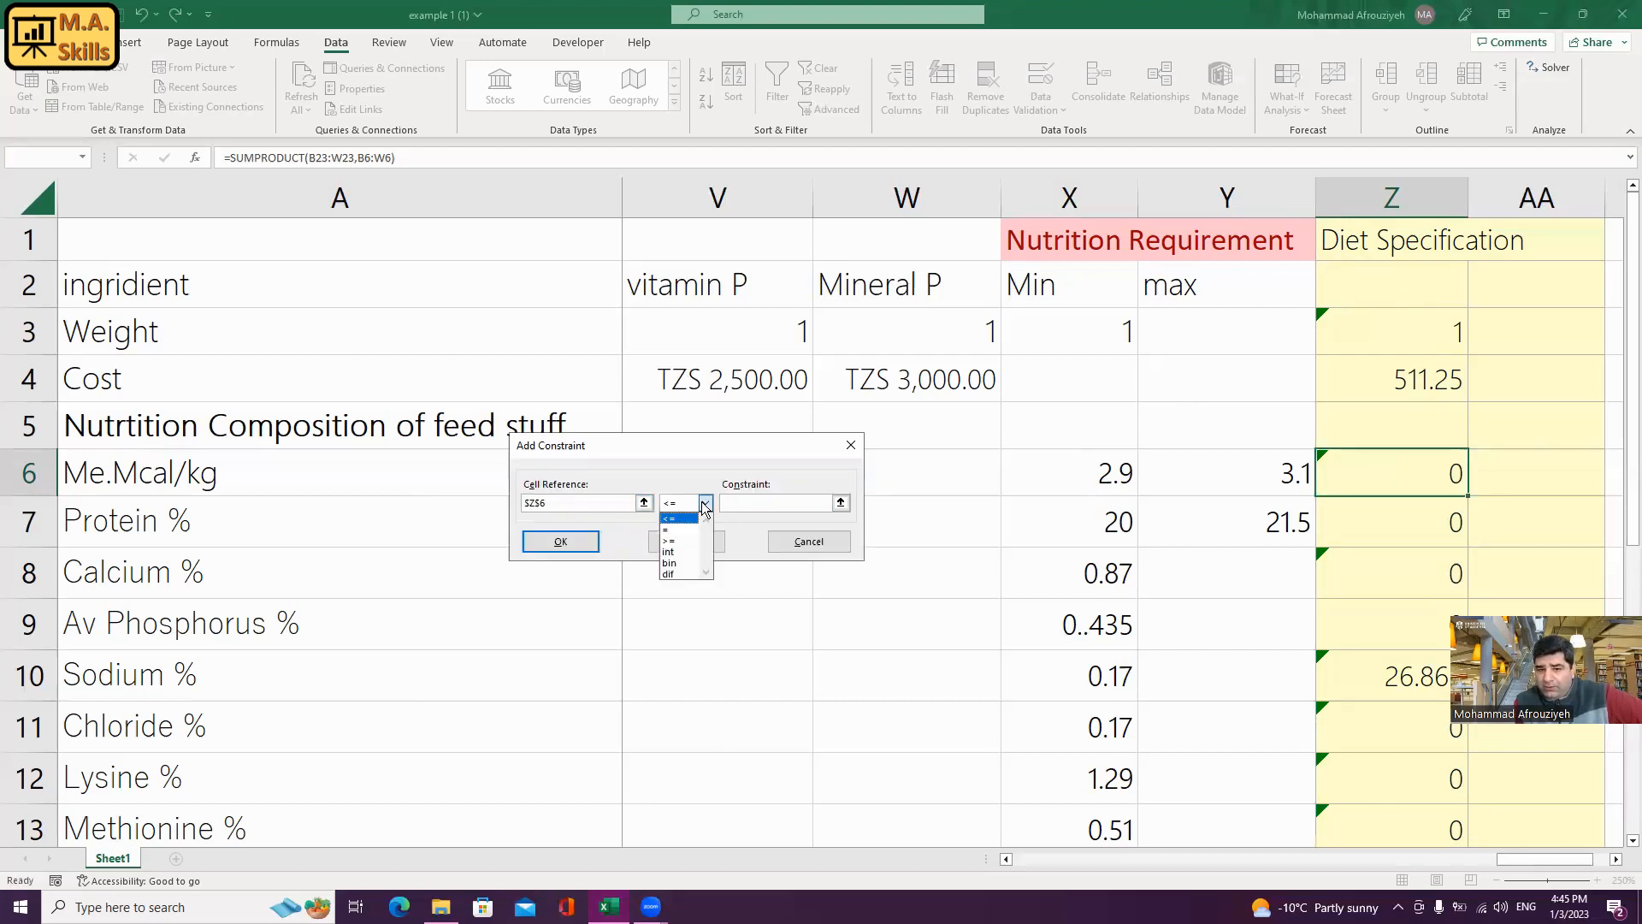
left_click(677, 541)
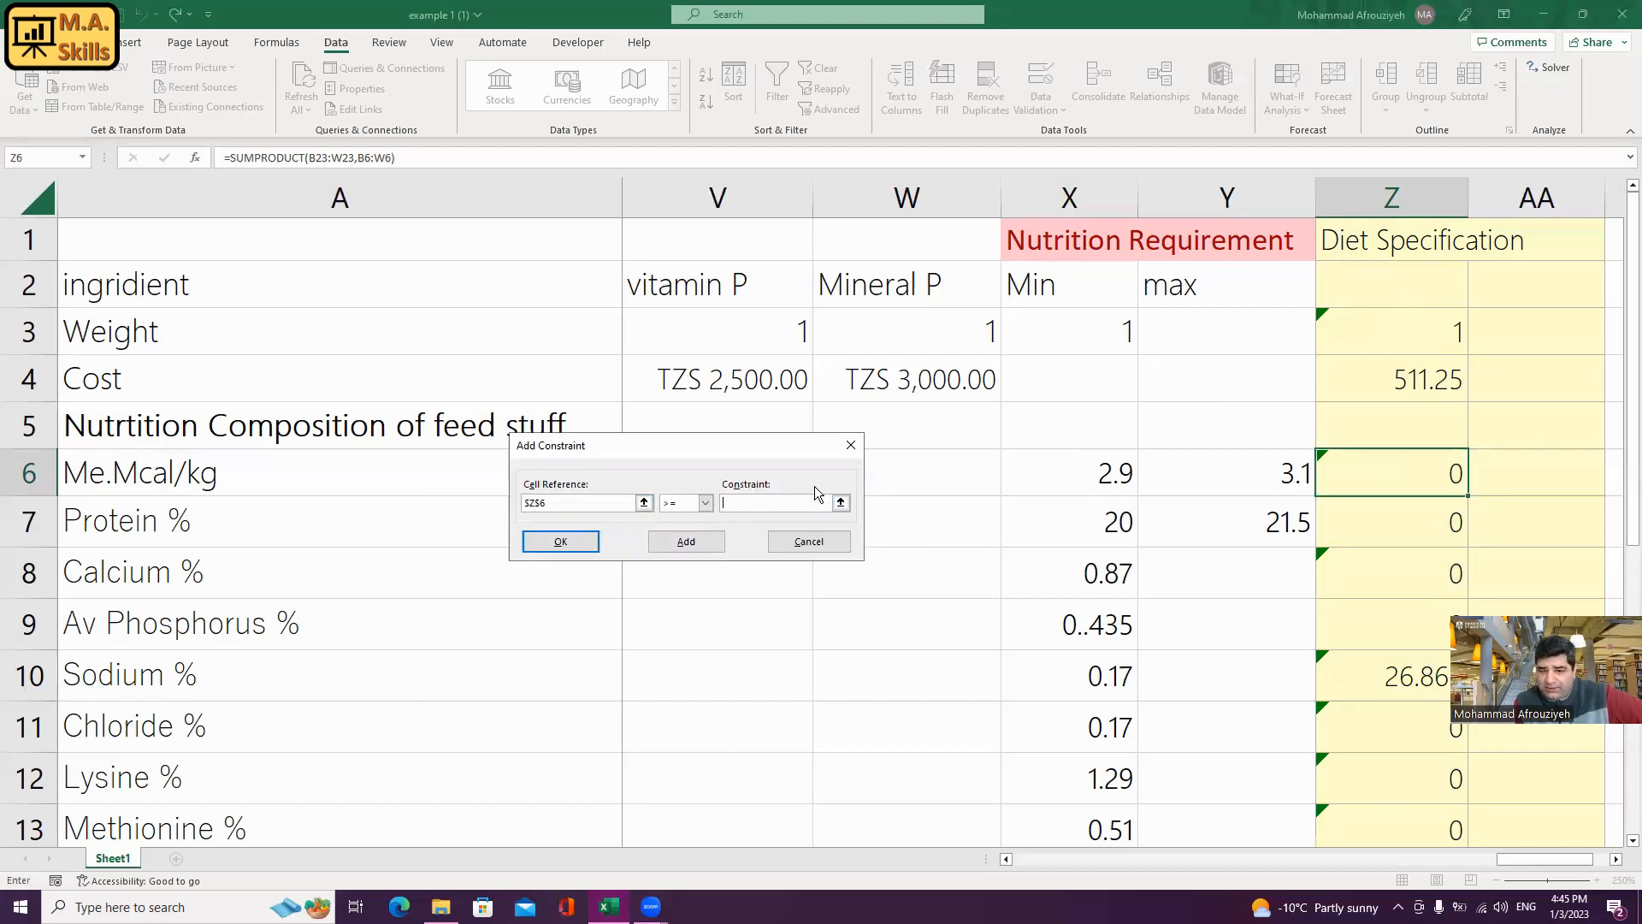
left_click(1110, 475)
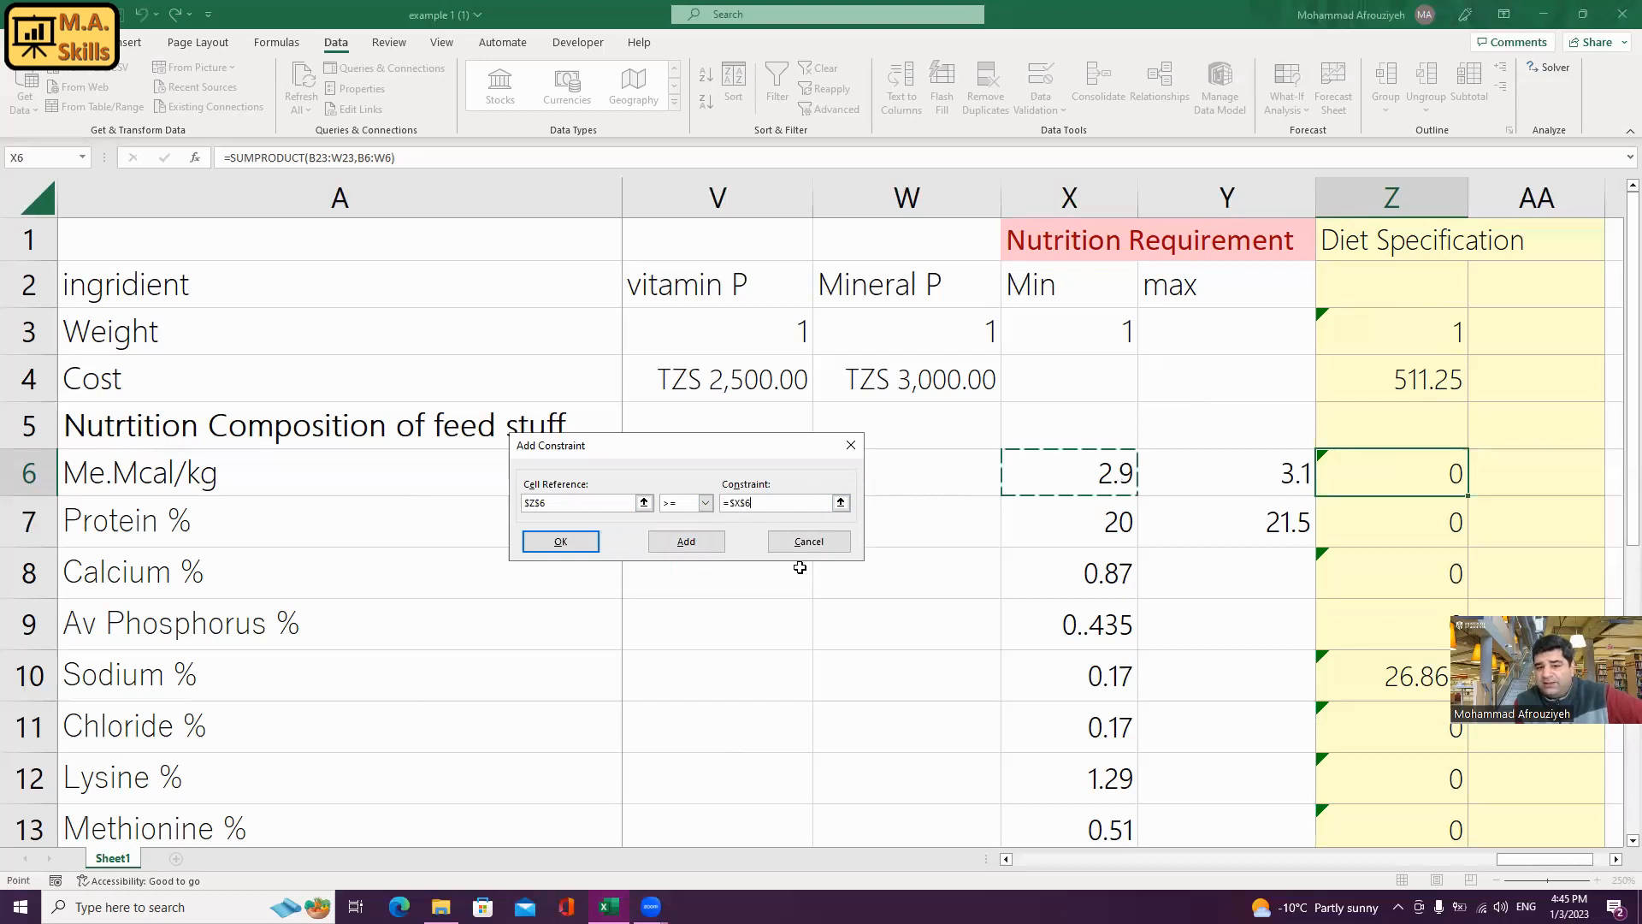
left_click(560, 541)
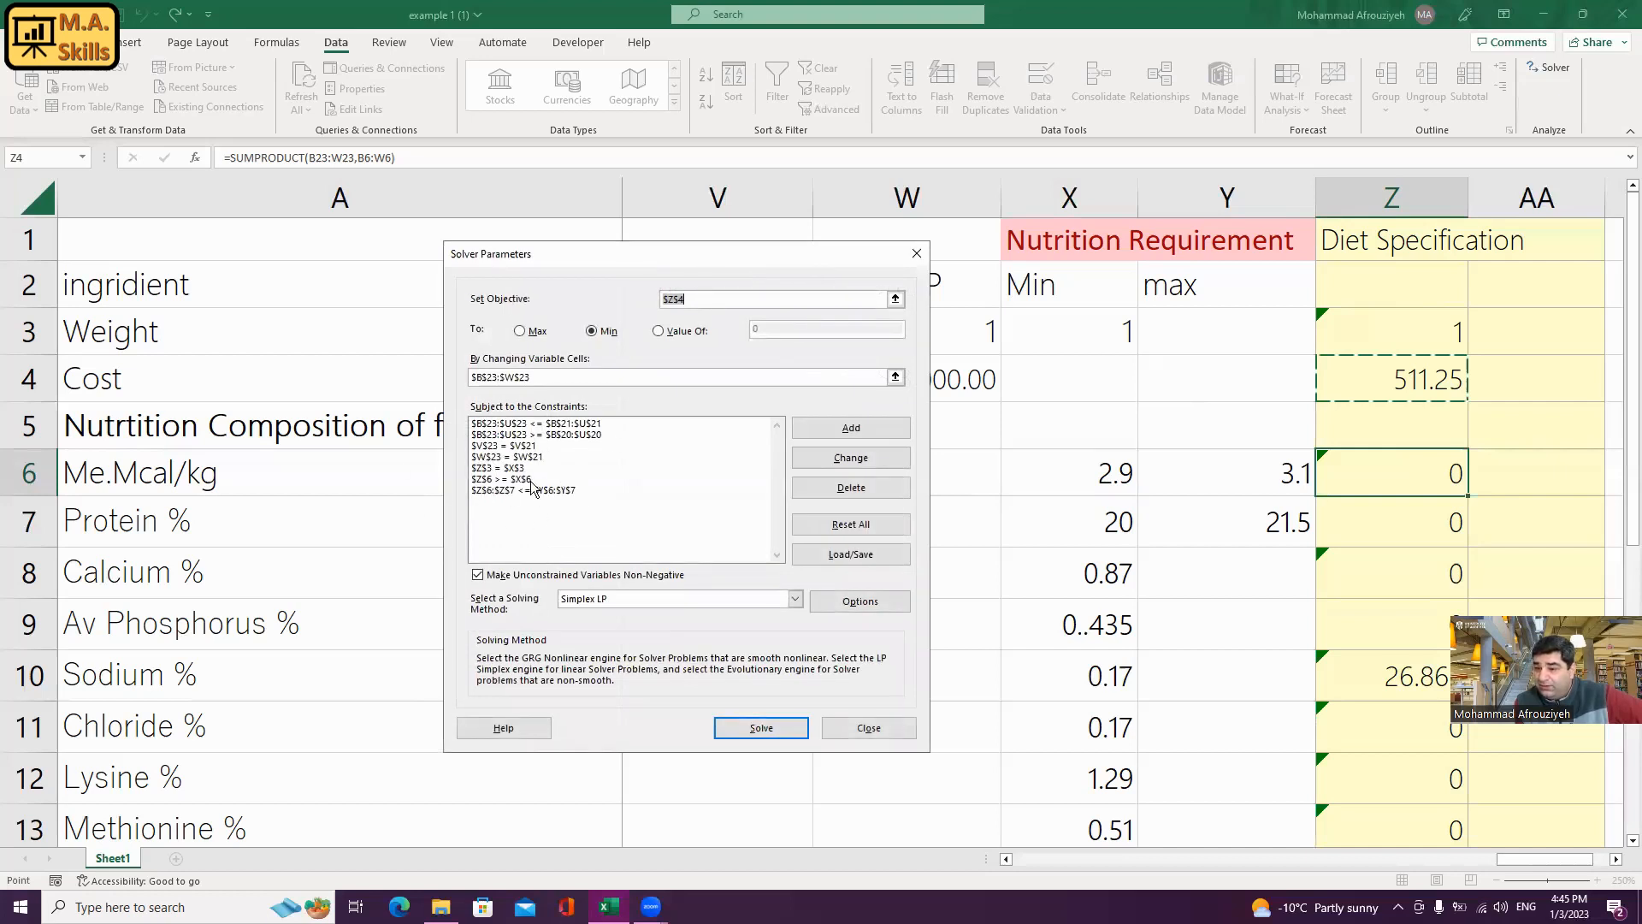
- Solve the ration with the added energy minimum constraint and keep the Solver solution
left_click(804, 733)
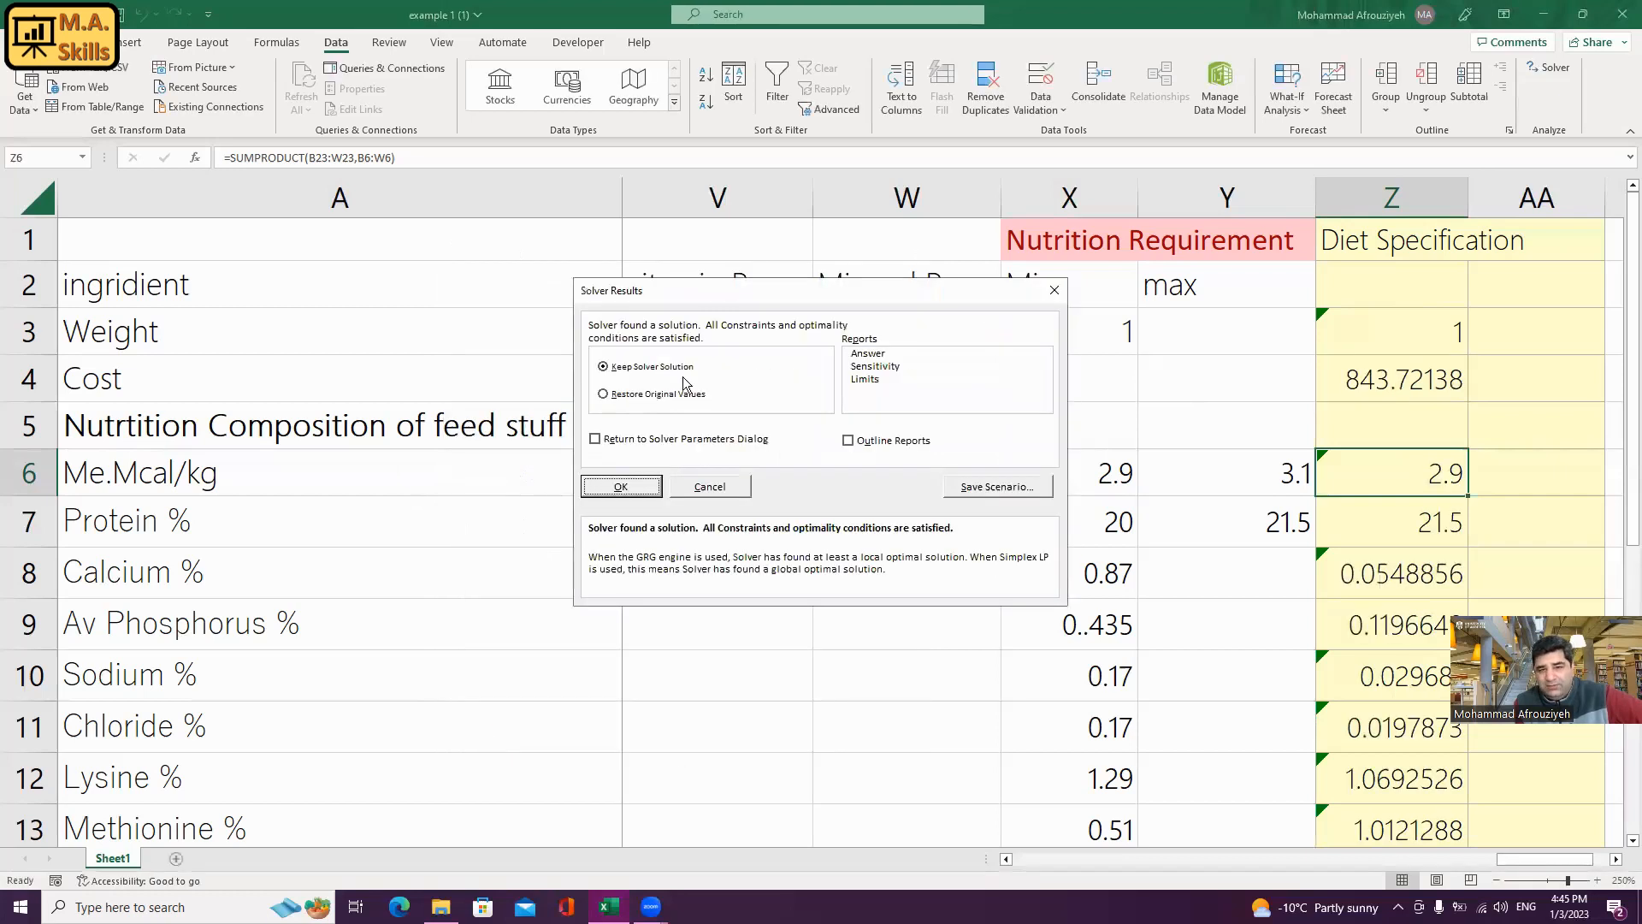
left_click(655, 494)
- Add a Solver constraint requiring the Protein % diet specification in Z7 to be >= its minimum in X7, then solve and keep the solution
left_click(1550, 66)
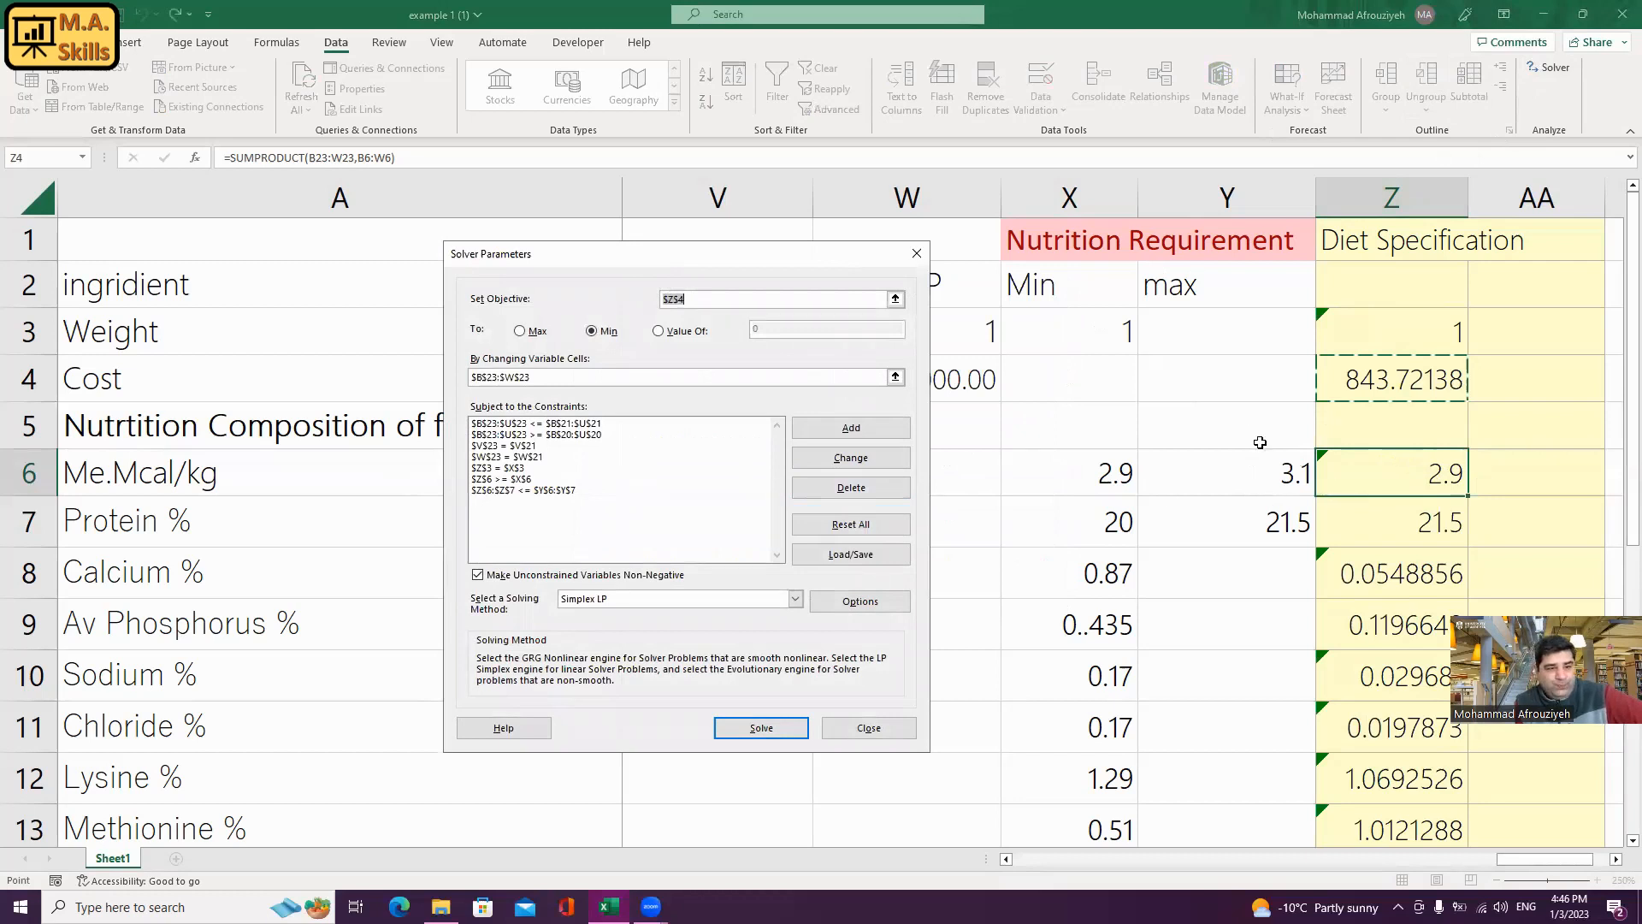
left_click(821, 426)
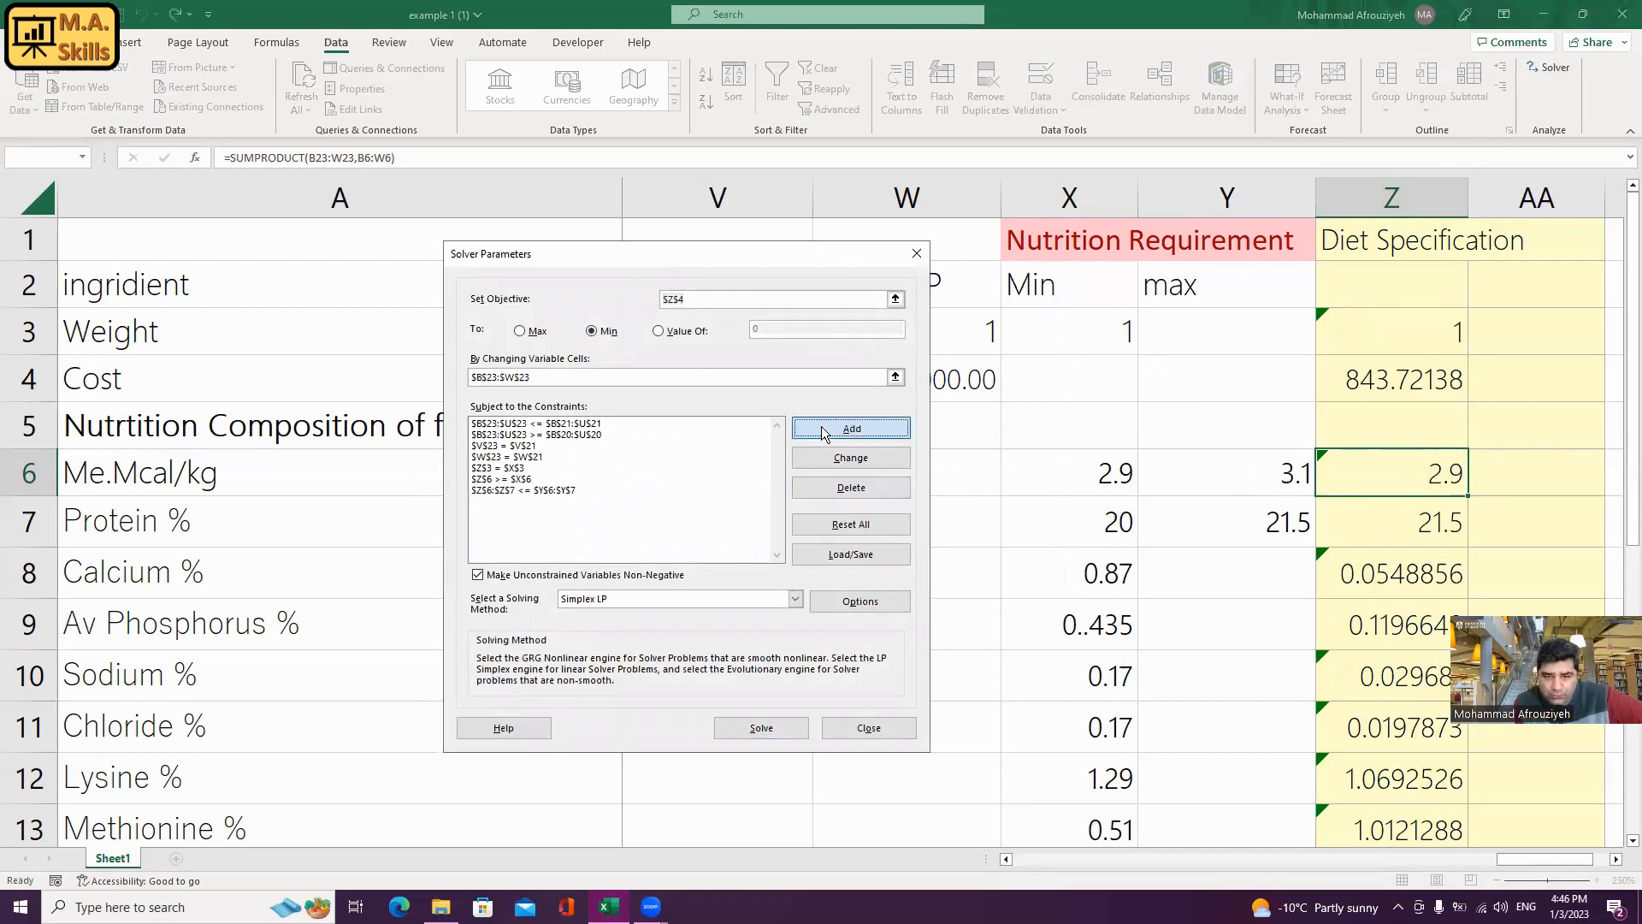
left_click(1368, 520)
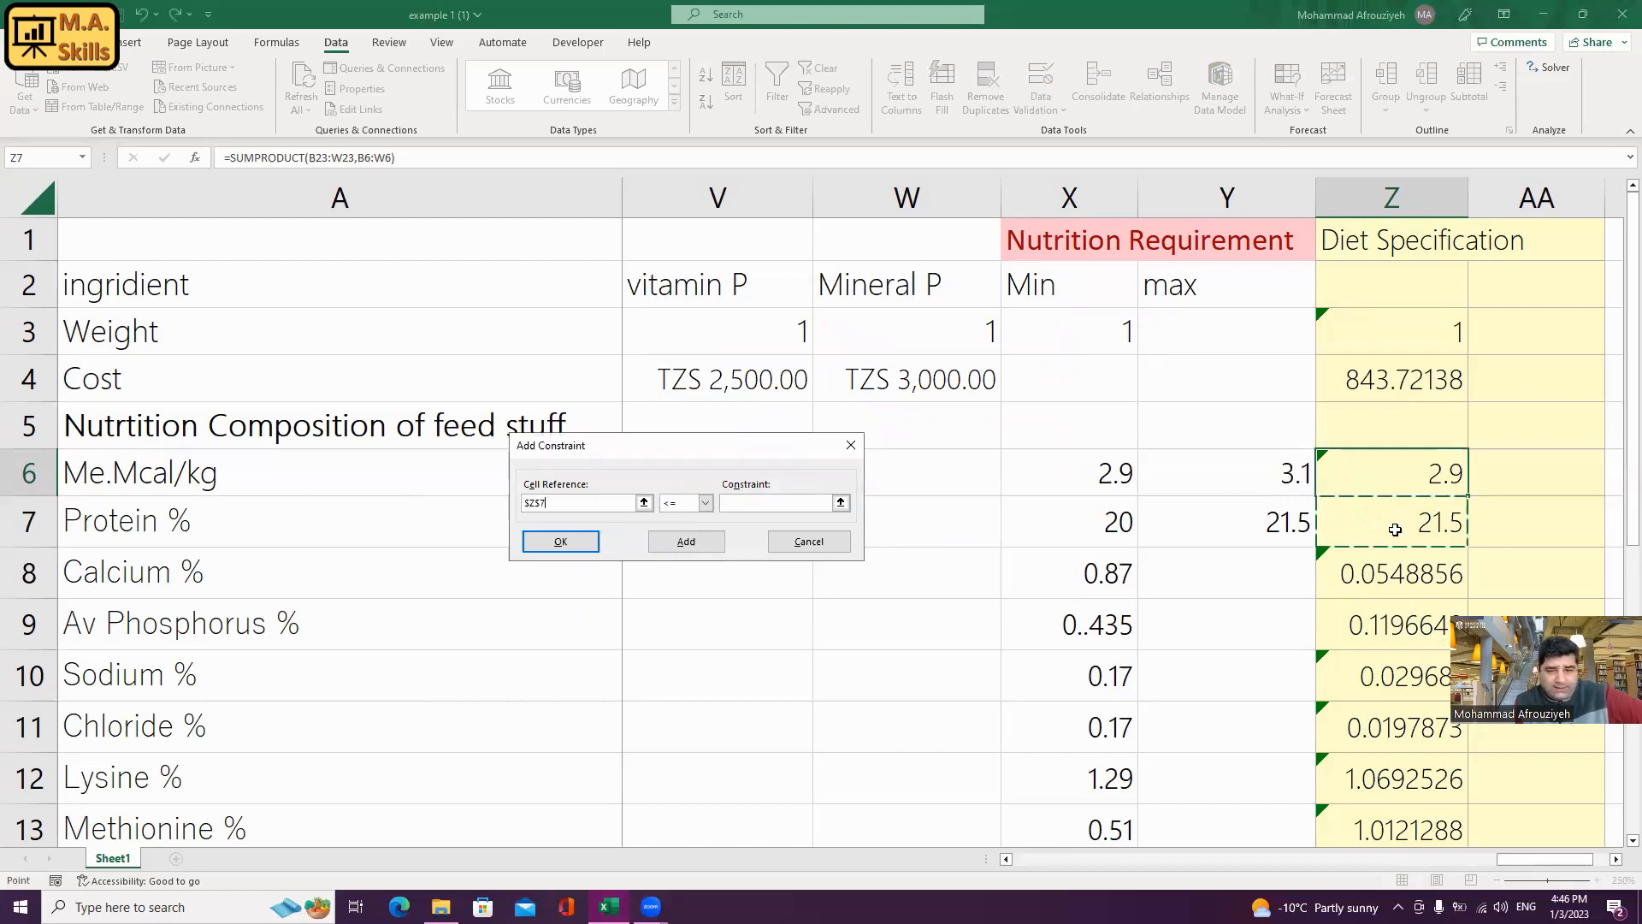
left_click(705, 502)
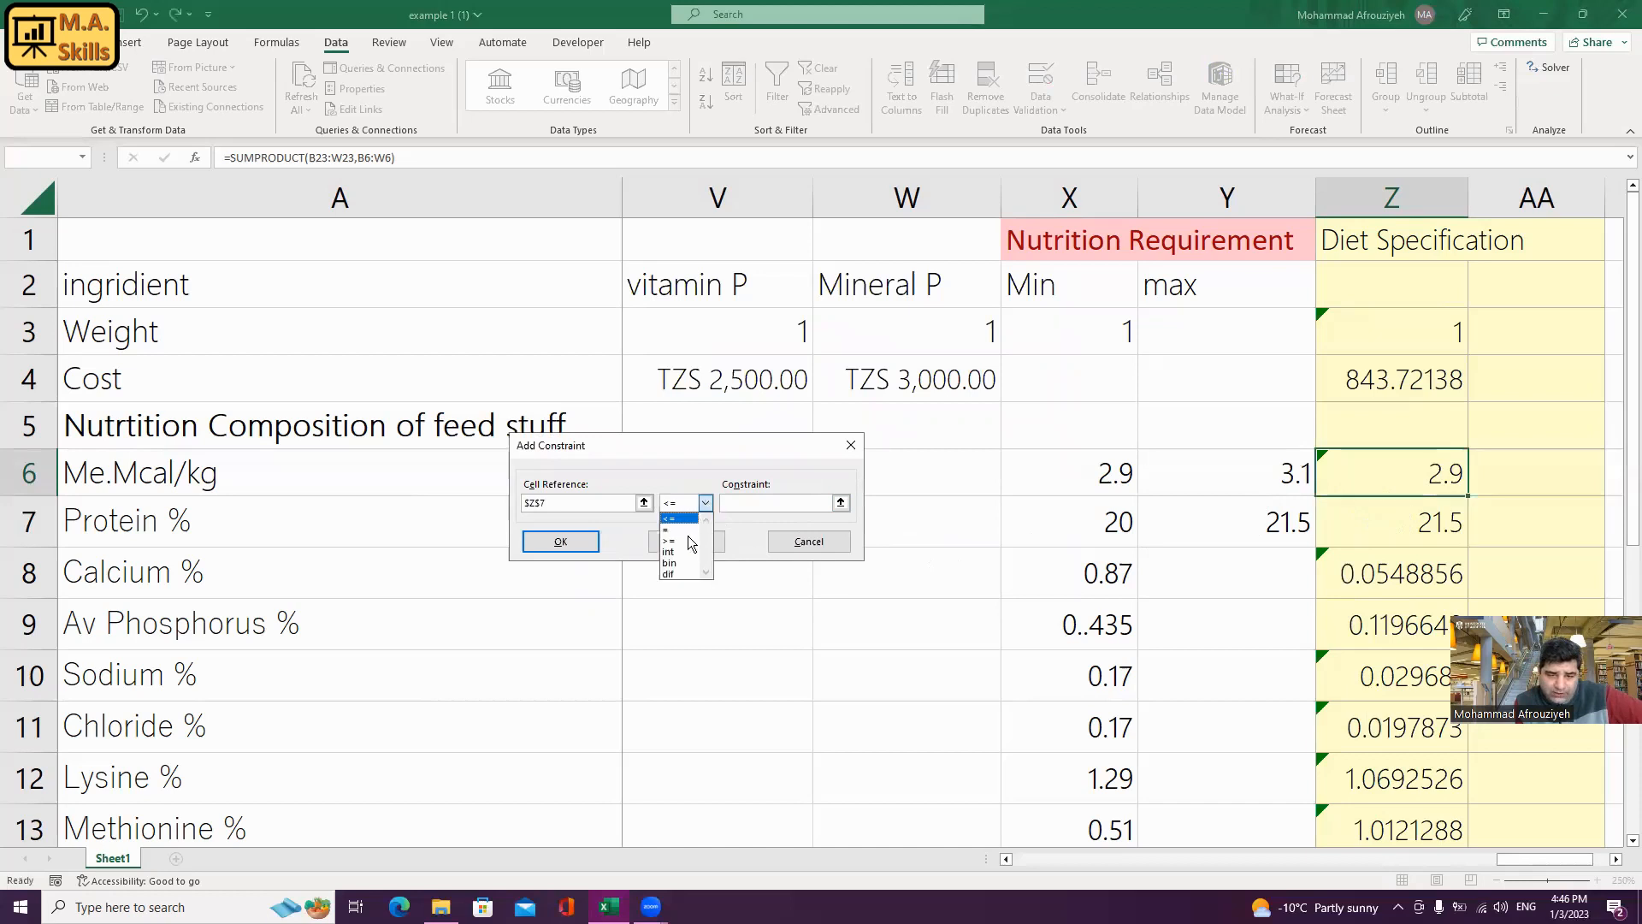
left_click(684, 540)
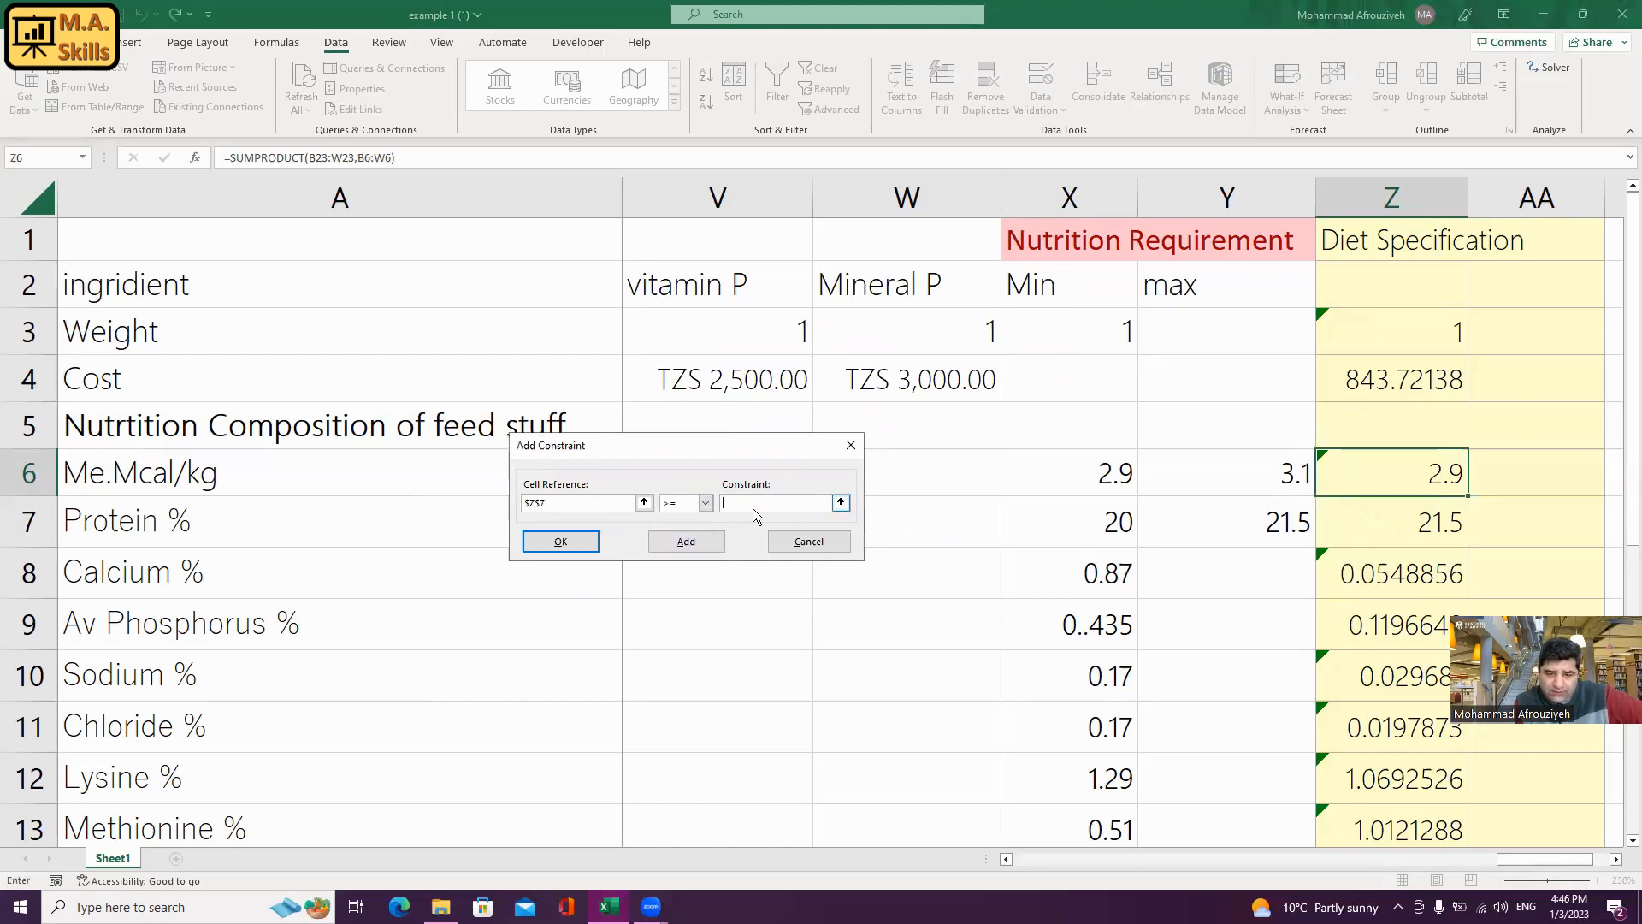
left_click(1100, 517)
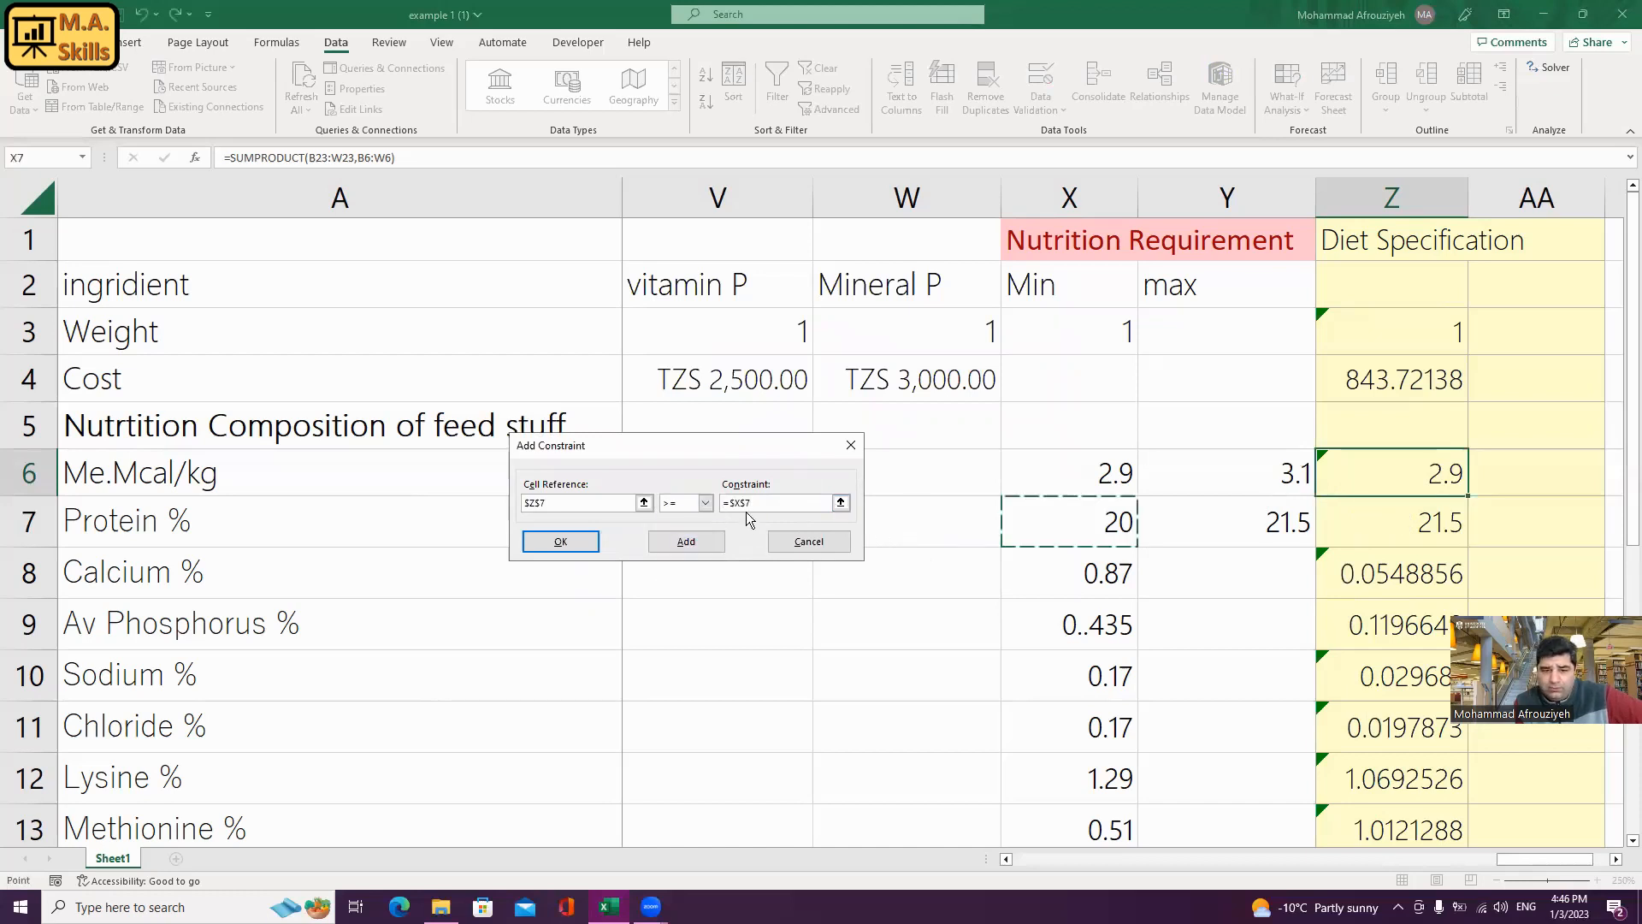
left_click(564, 541)
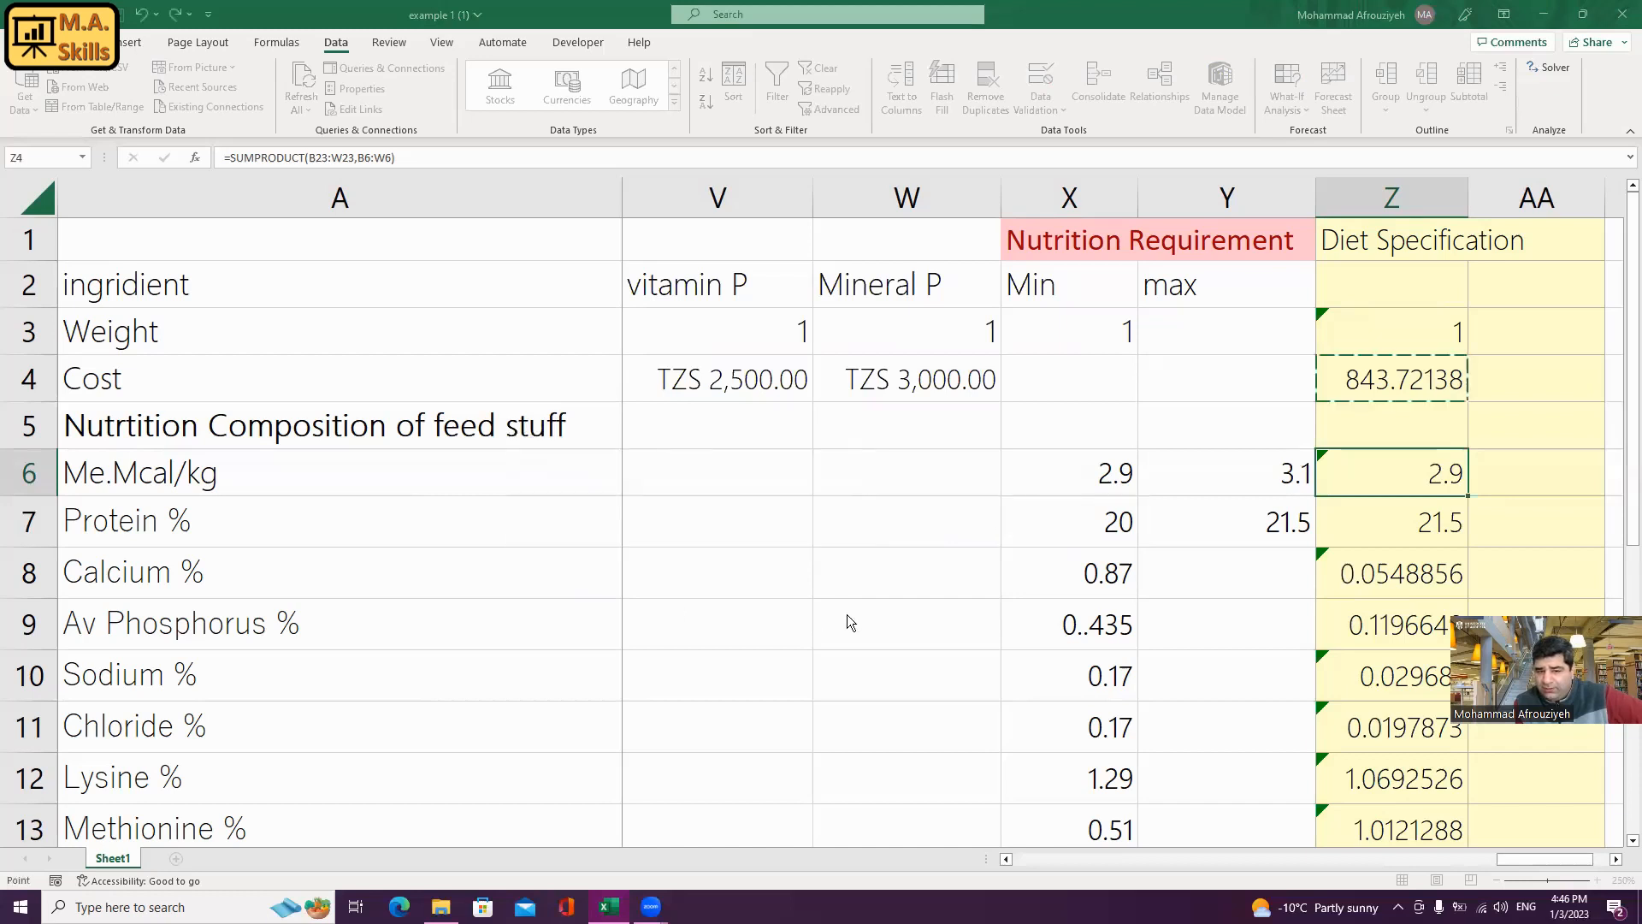
left_click(752, 723)
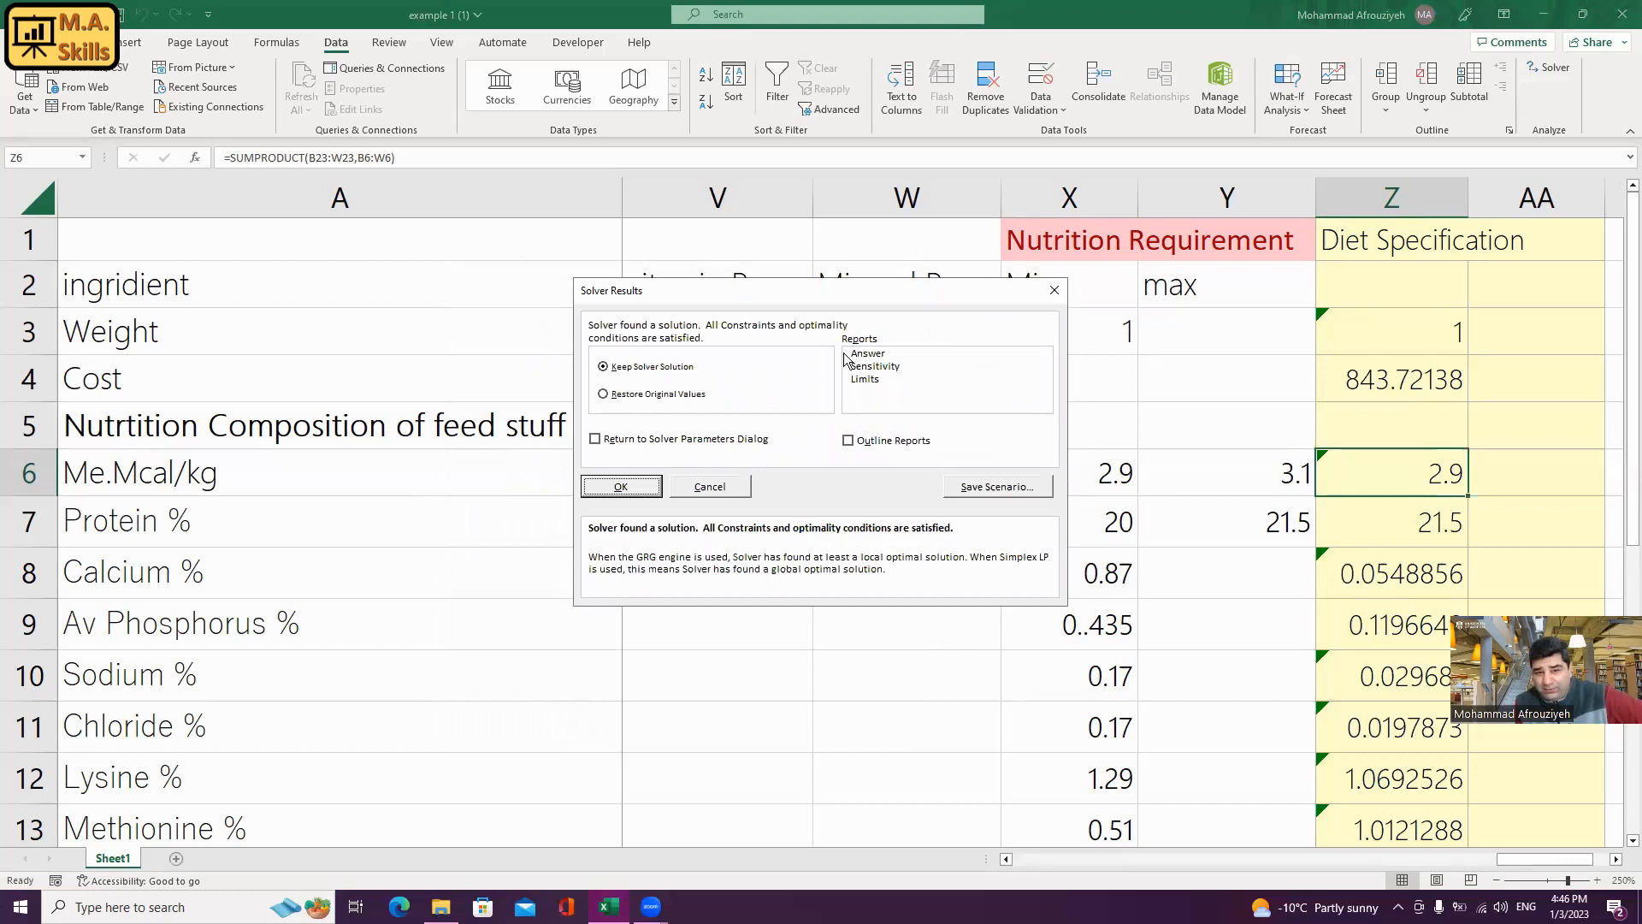
left_click(655, 484)
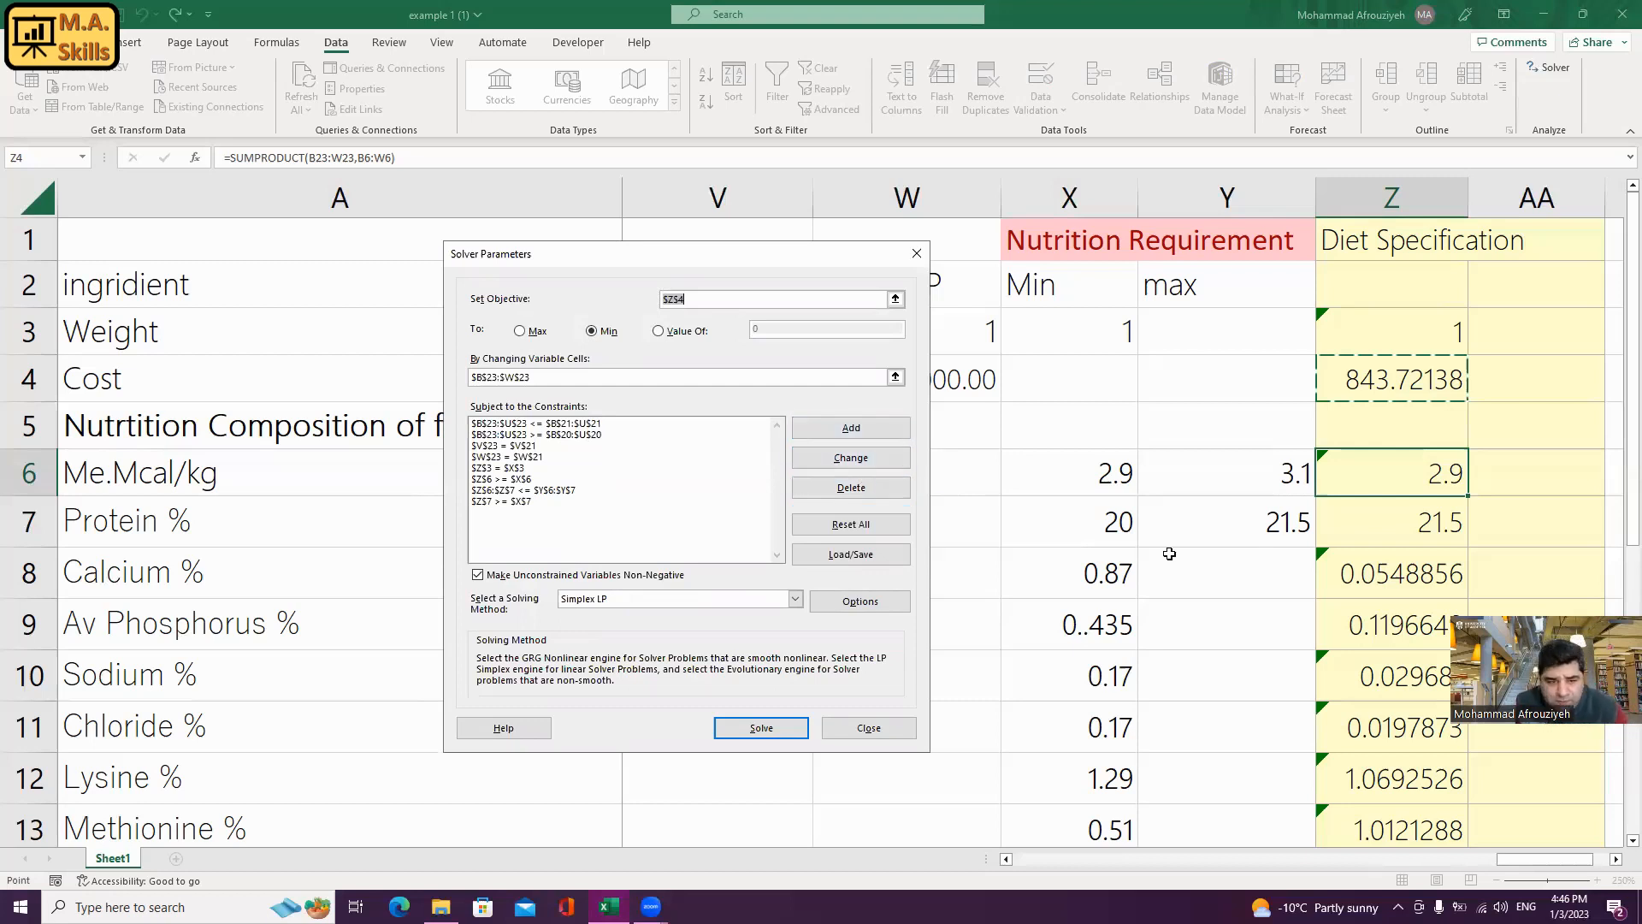
- Constrain the Calcium % specification in Z8 to be >= its minimum in X8, then solve the model and keep the Solver solution
left_click(851, 428)
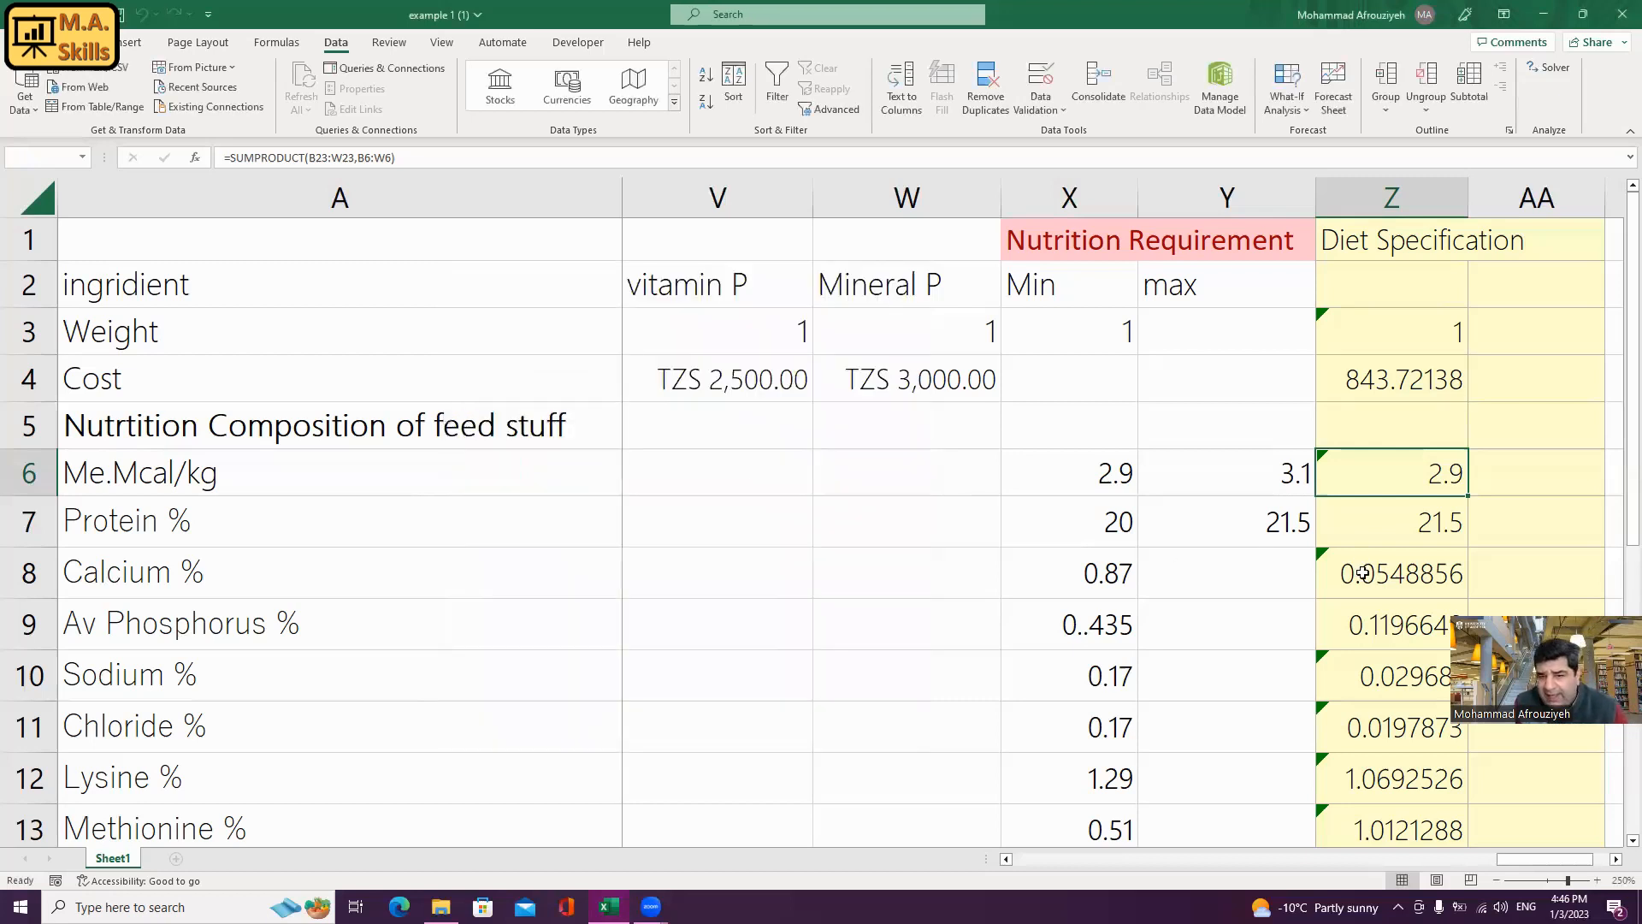
left_click(1427, 573)
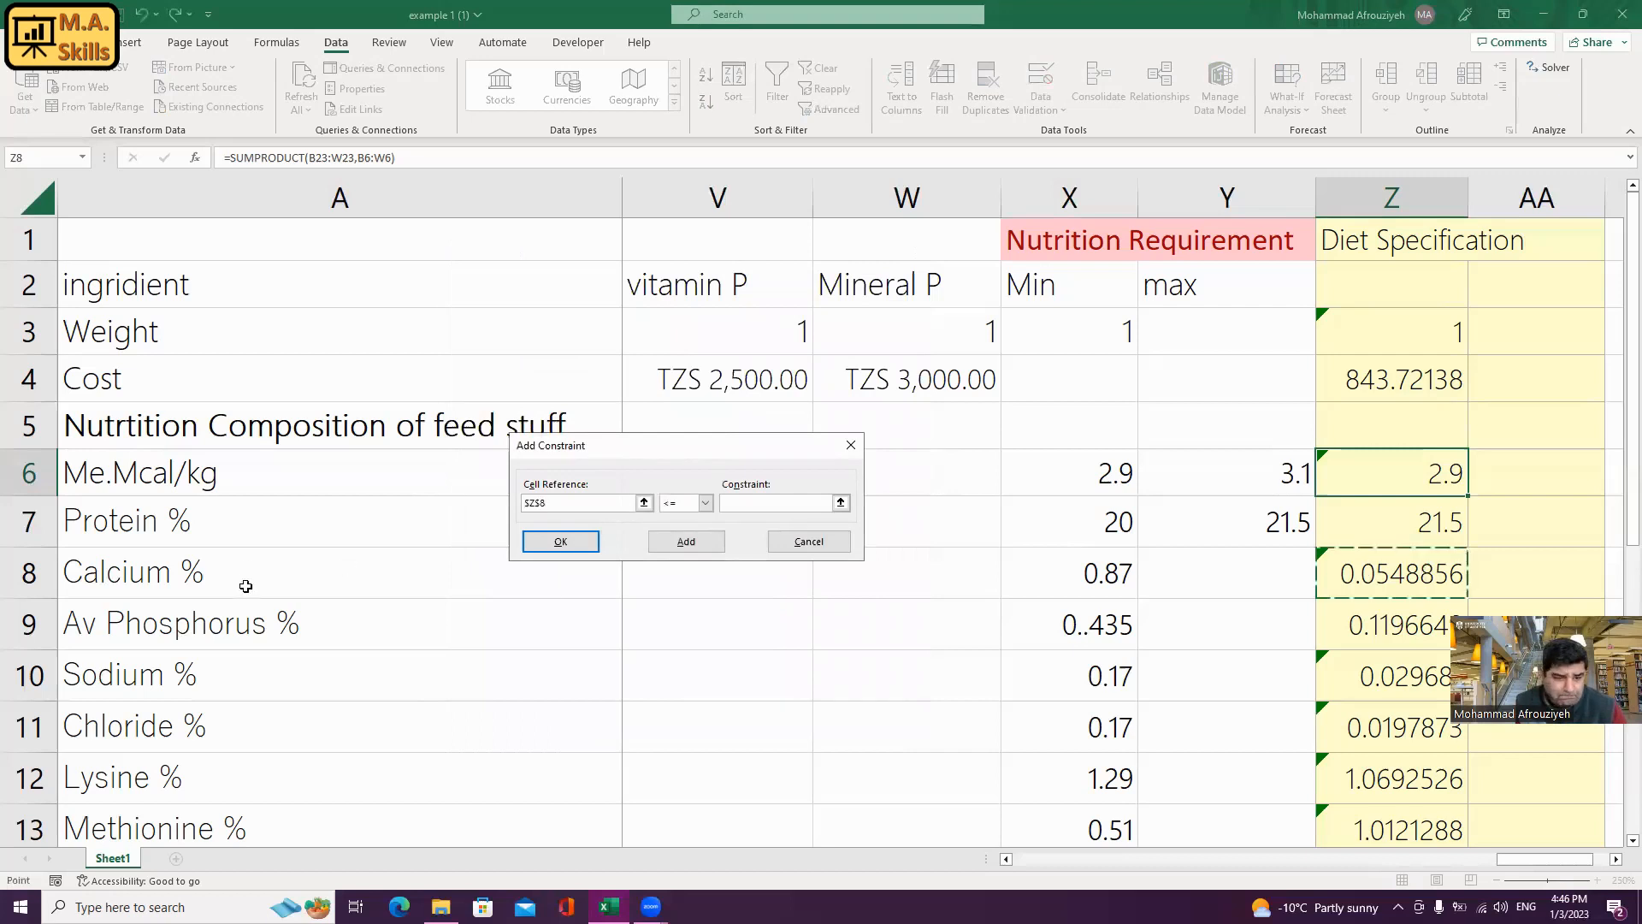
left_click(705, 503)
left_click(703, 542)
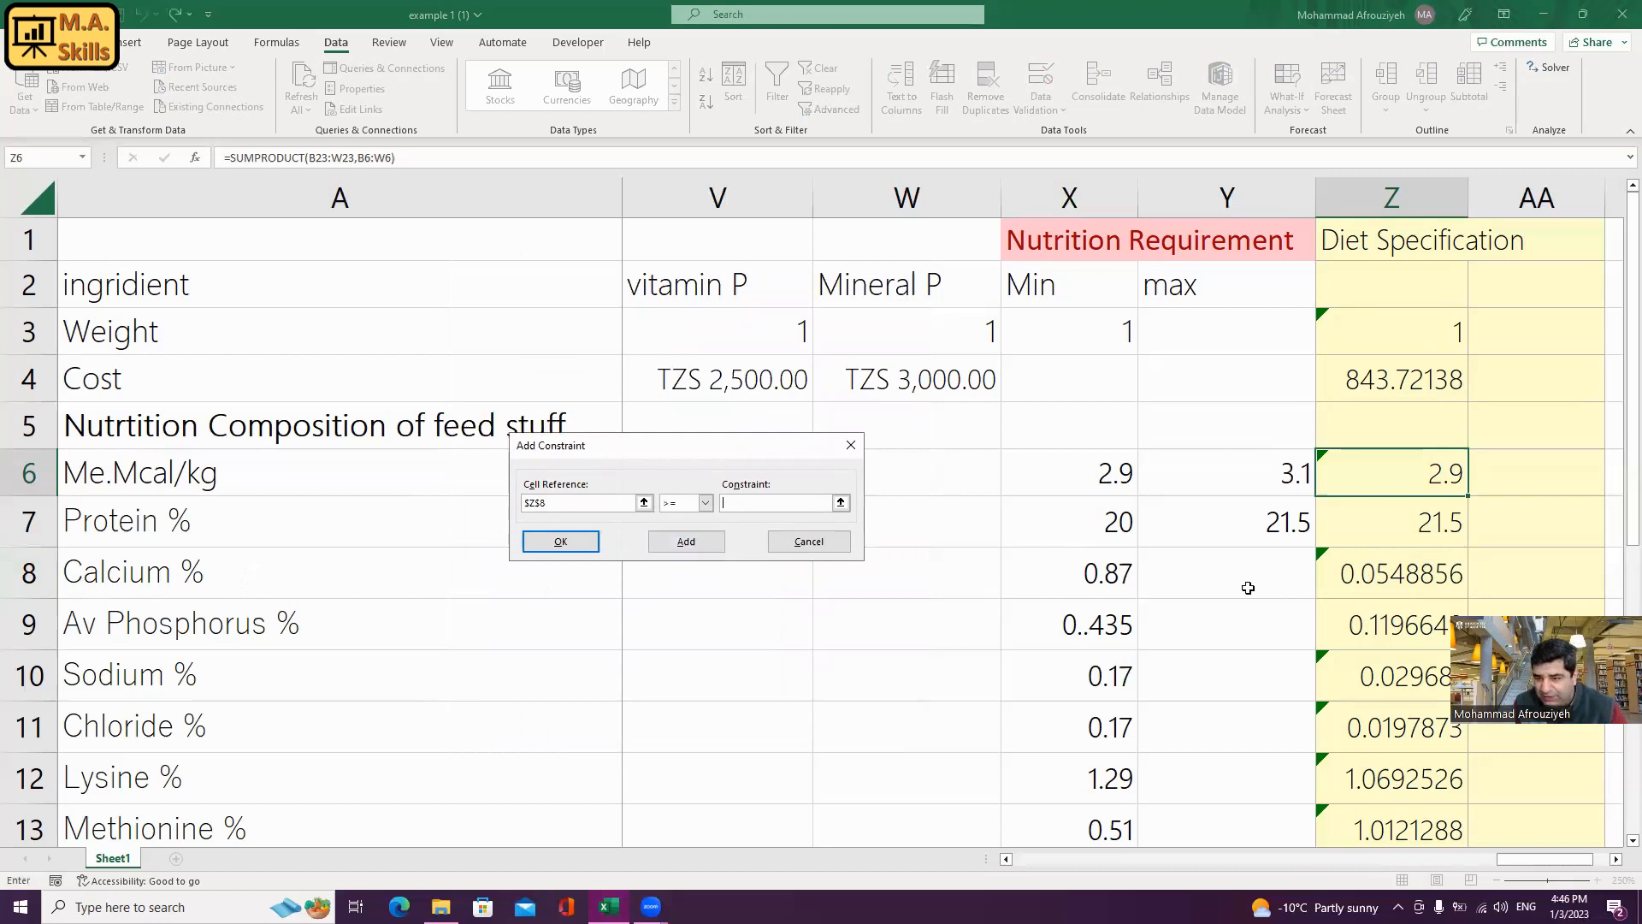
left_click(1112, 572)
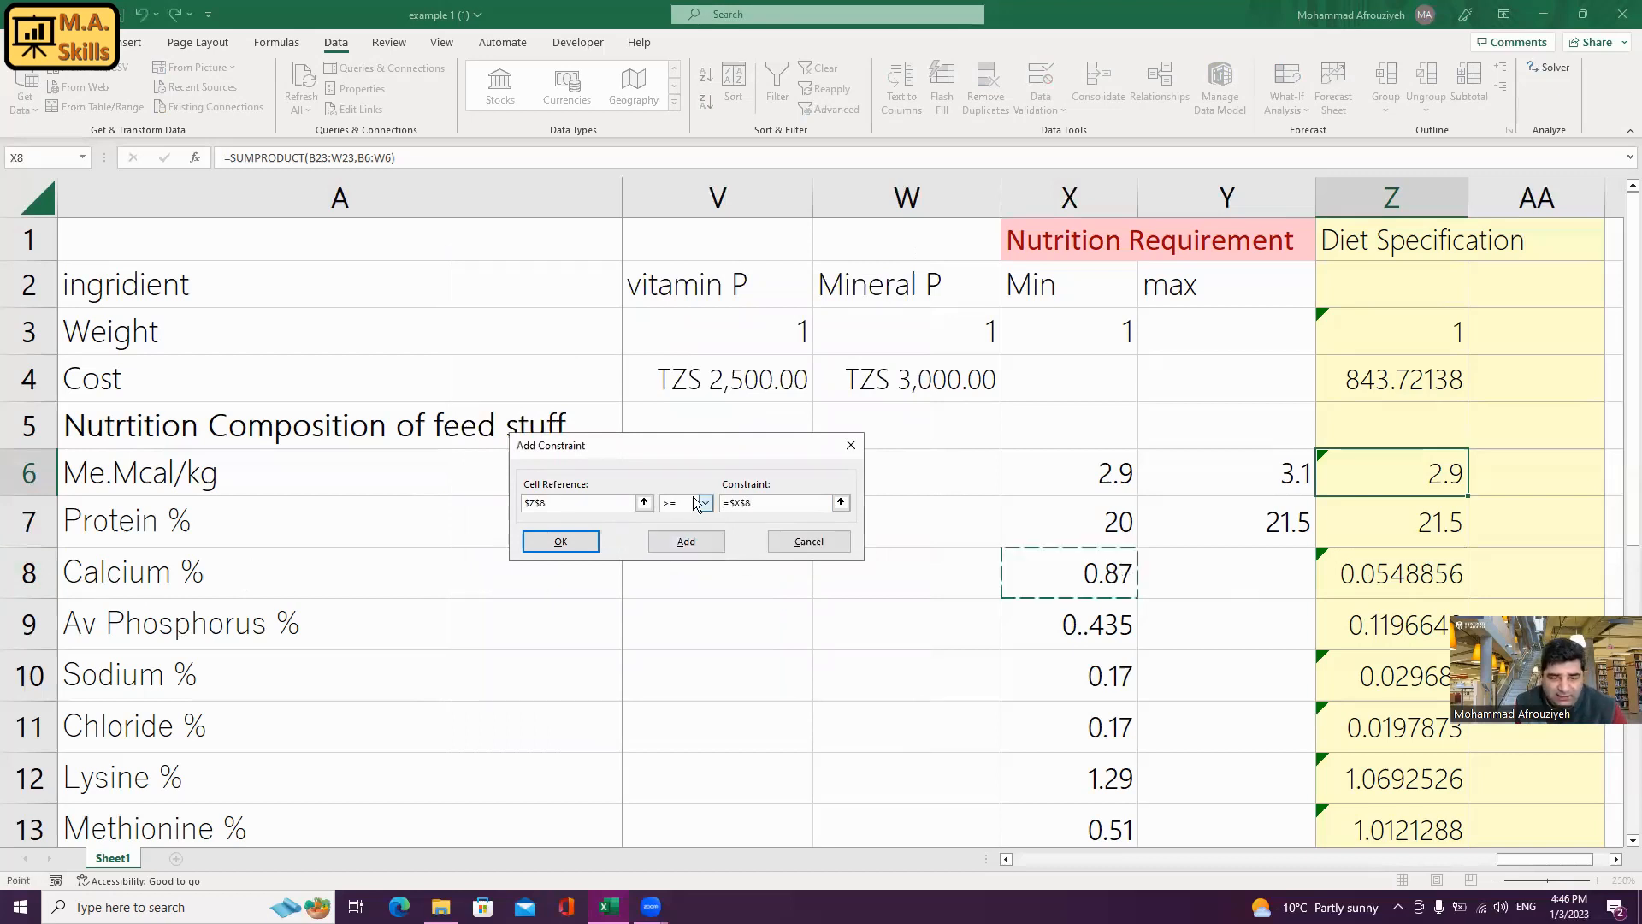
key("Return")
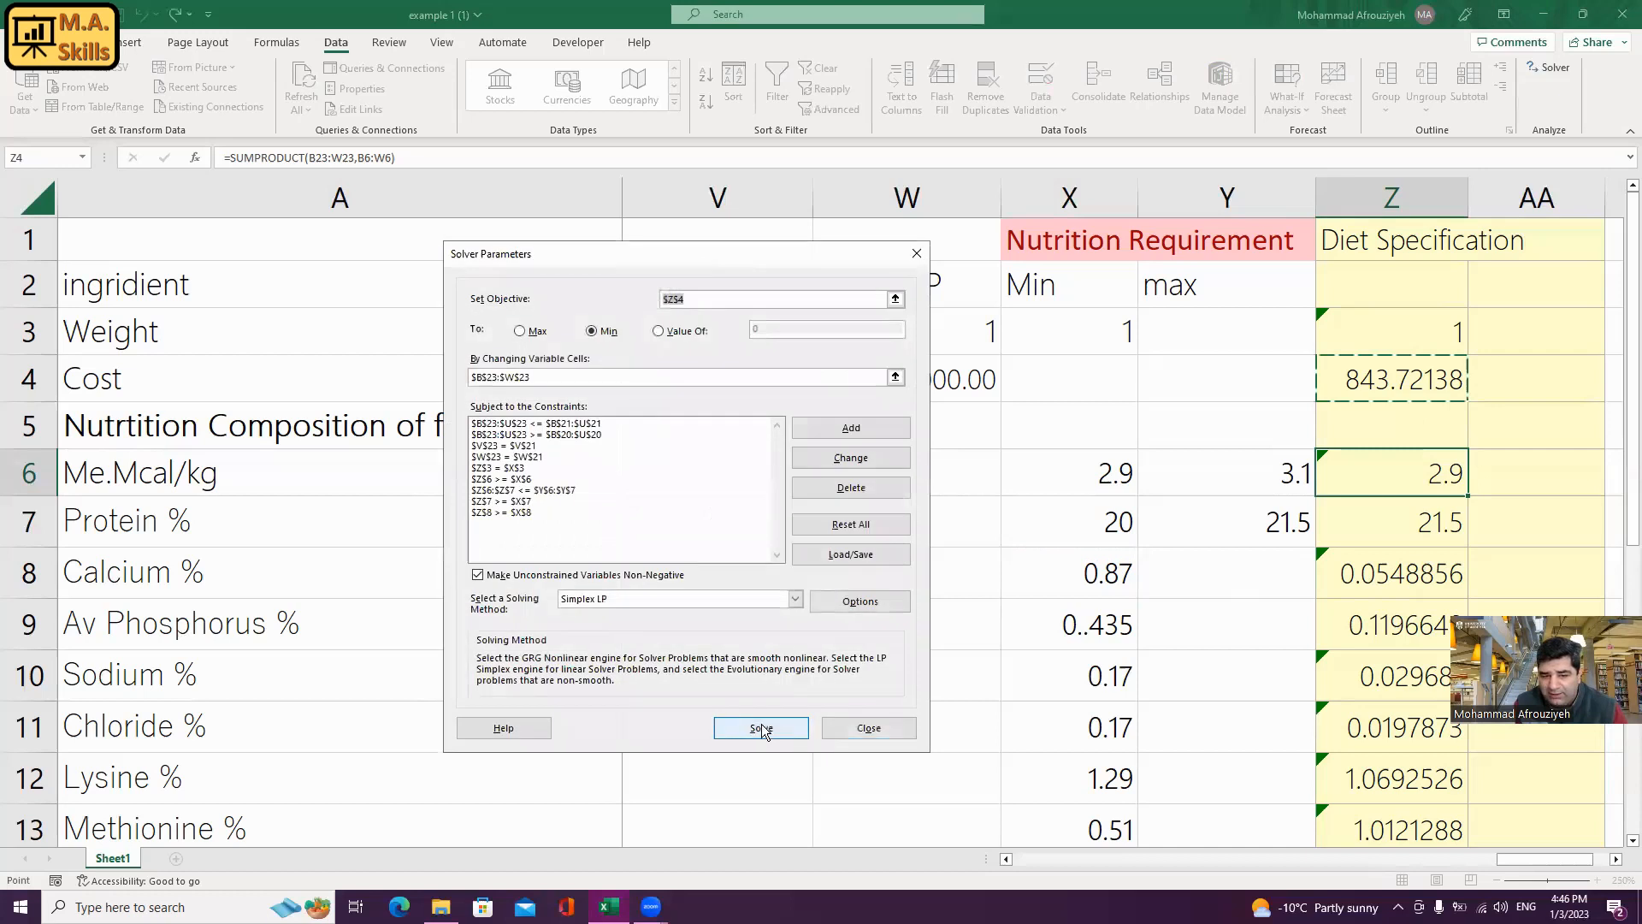
left_click(653, 722)
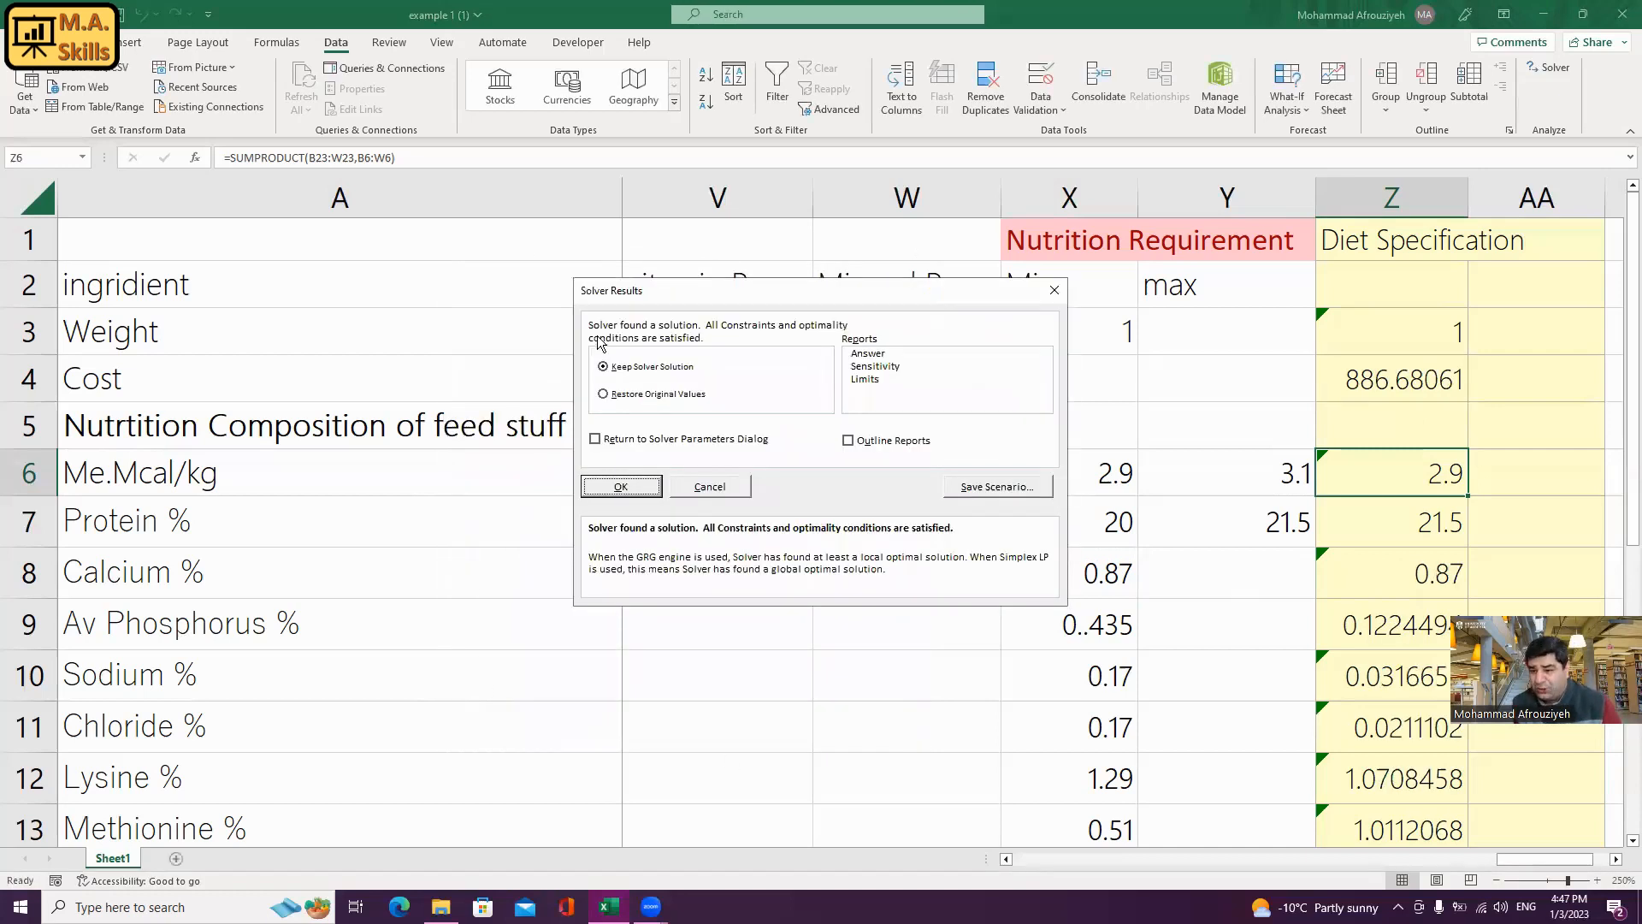
left_click(621, 486)
- Add a Solver constraint requiring Av Phosphorus % in Z9 to be >= its minimum in X9, then run Solver and close the results
left_click(1557, 69)
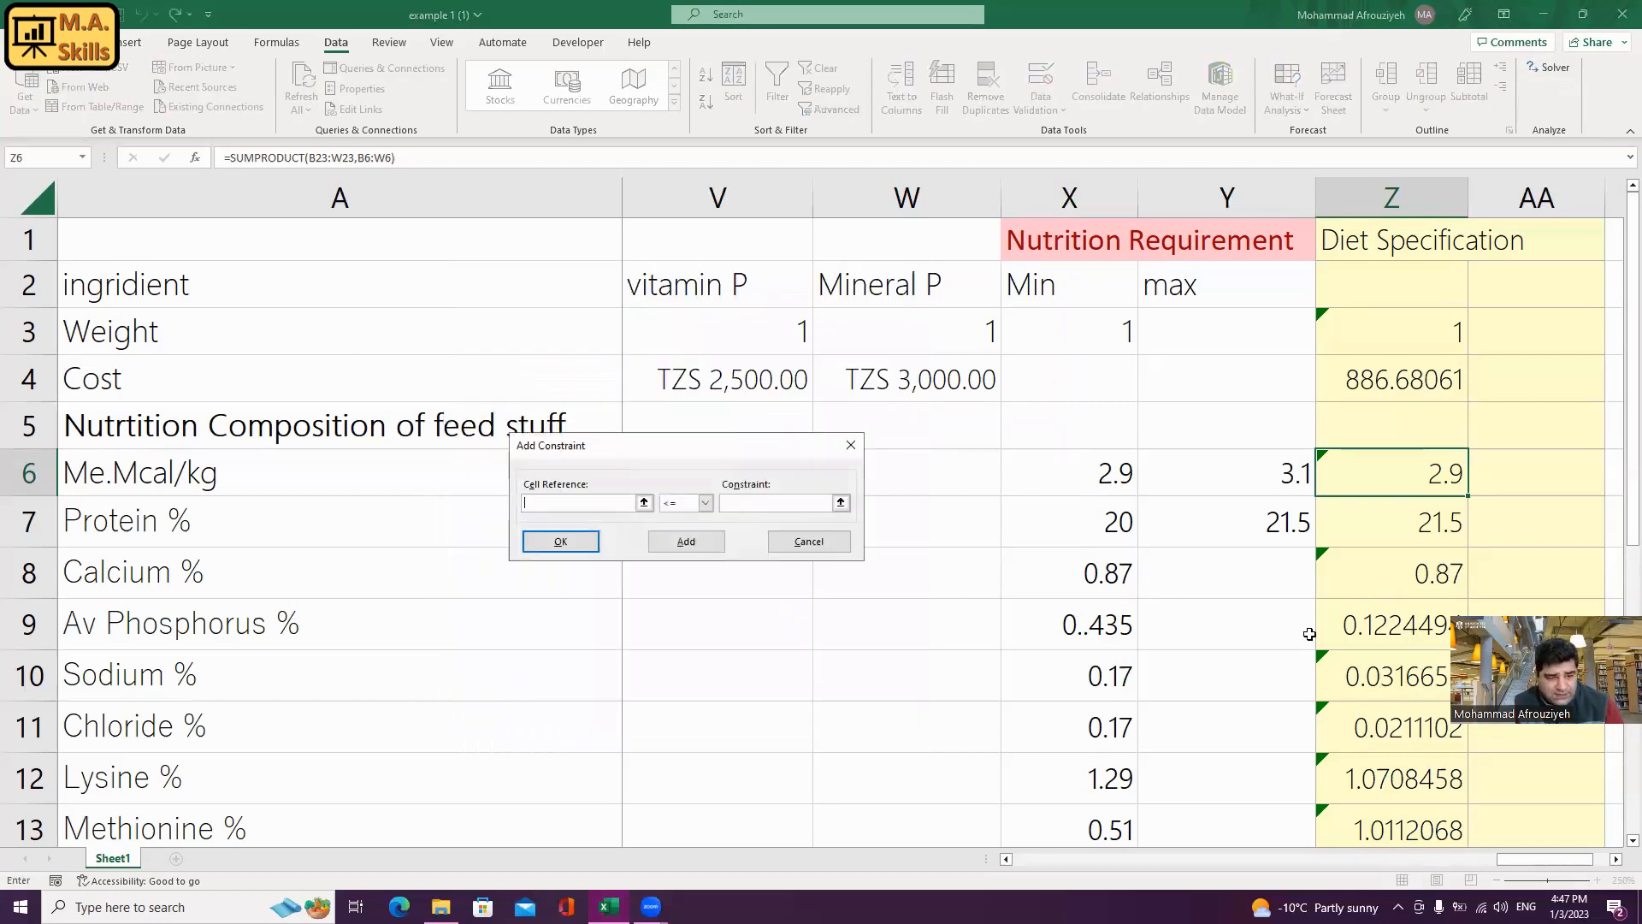
left_click(1390, 622)
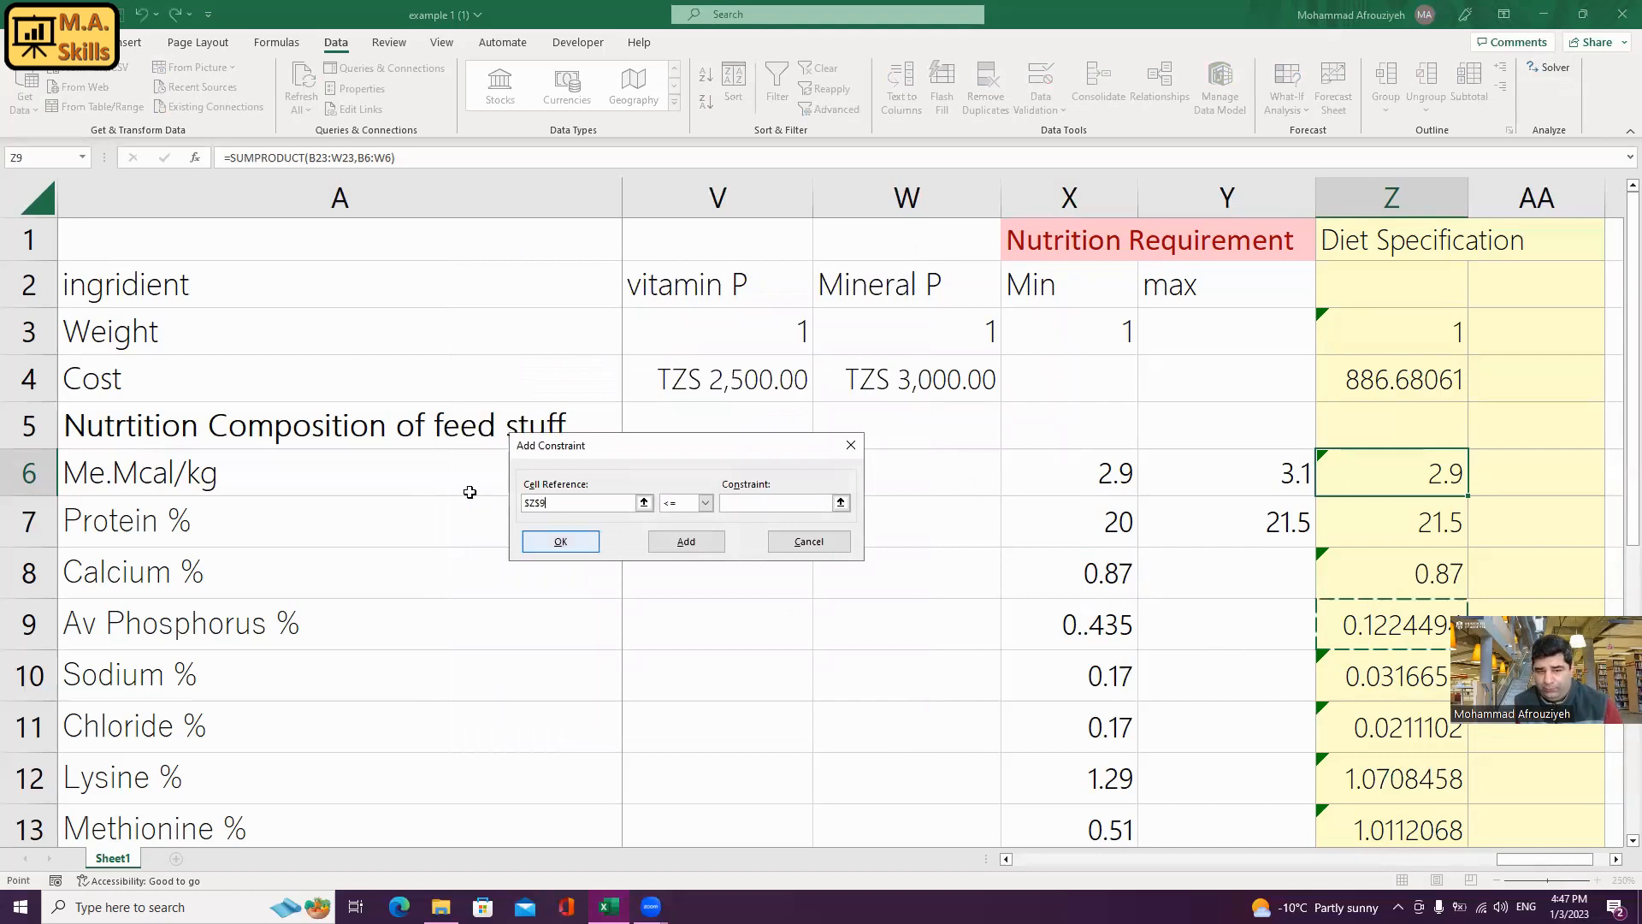
left_click(705, 504)
left_click(676, 539)
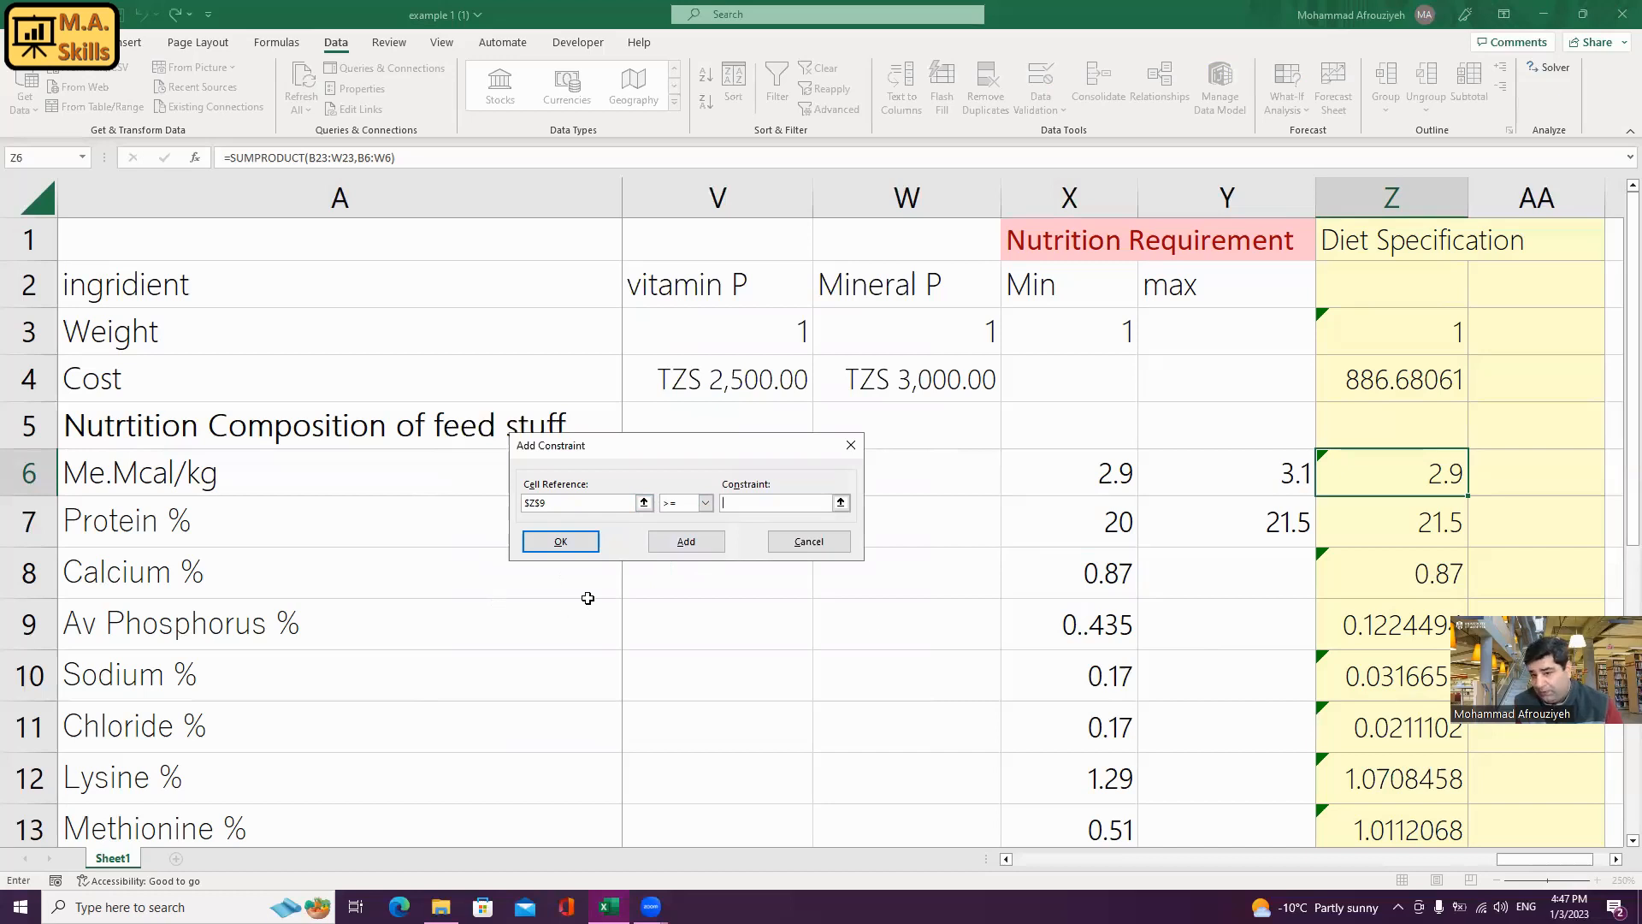
left_click(1118, 622)
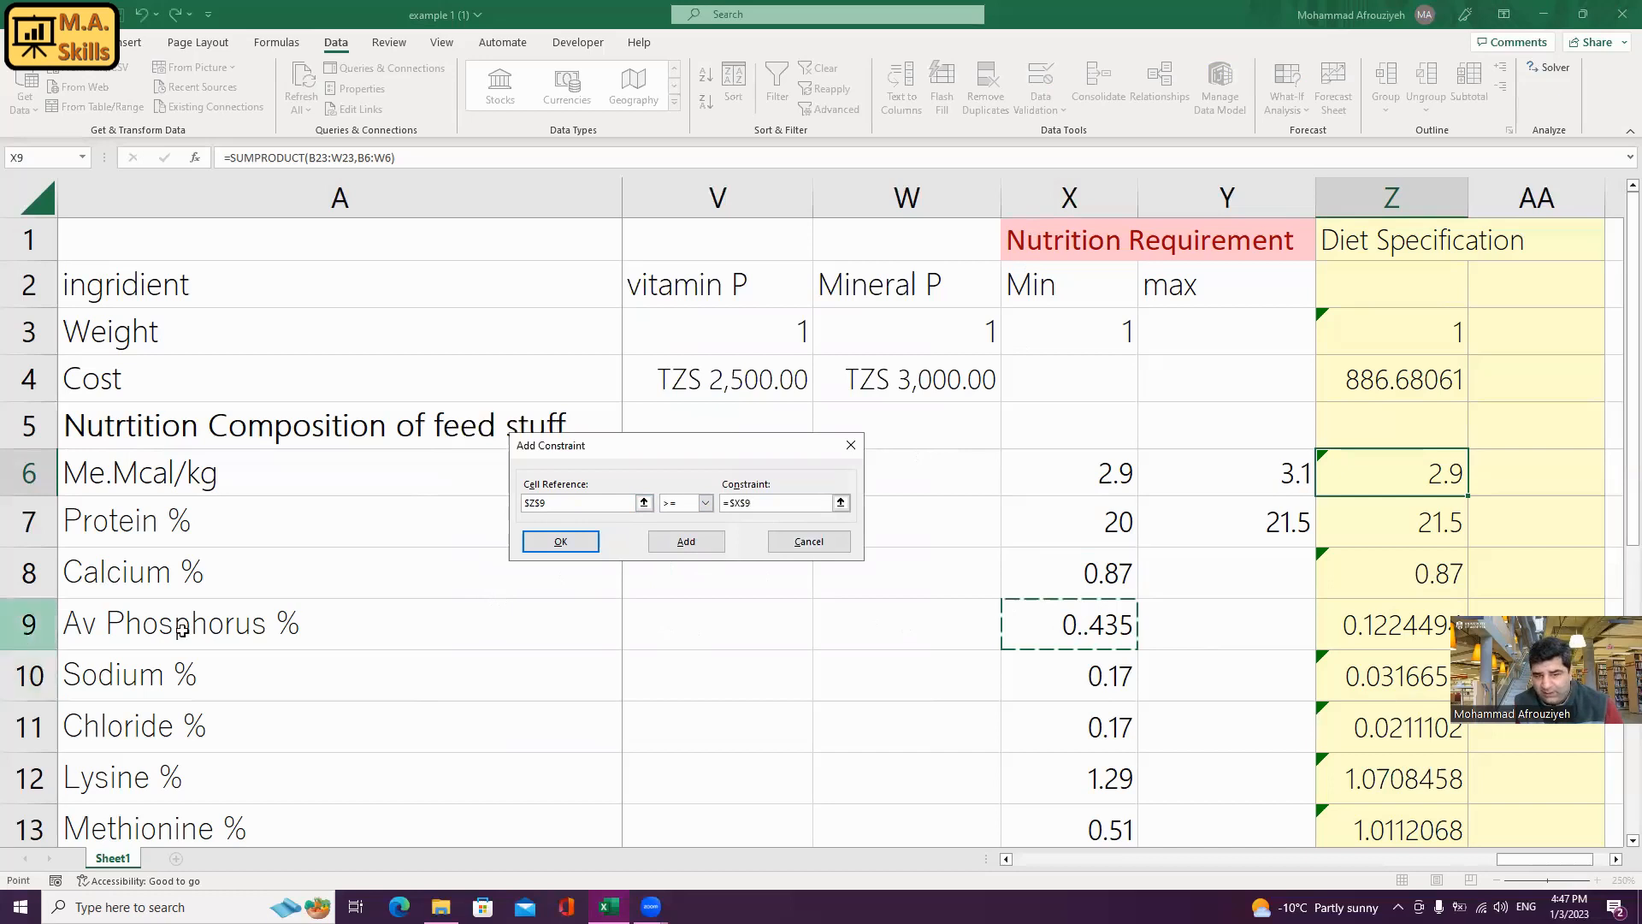
left_click(560, 544)
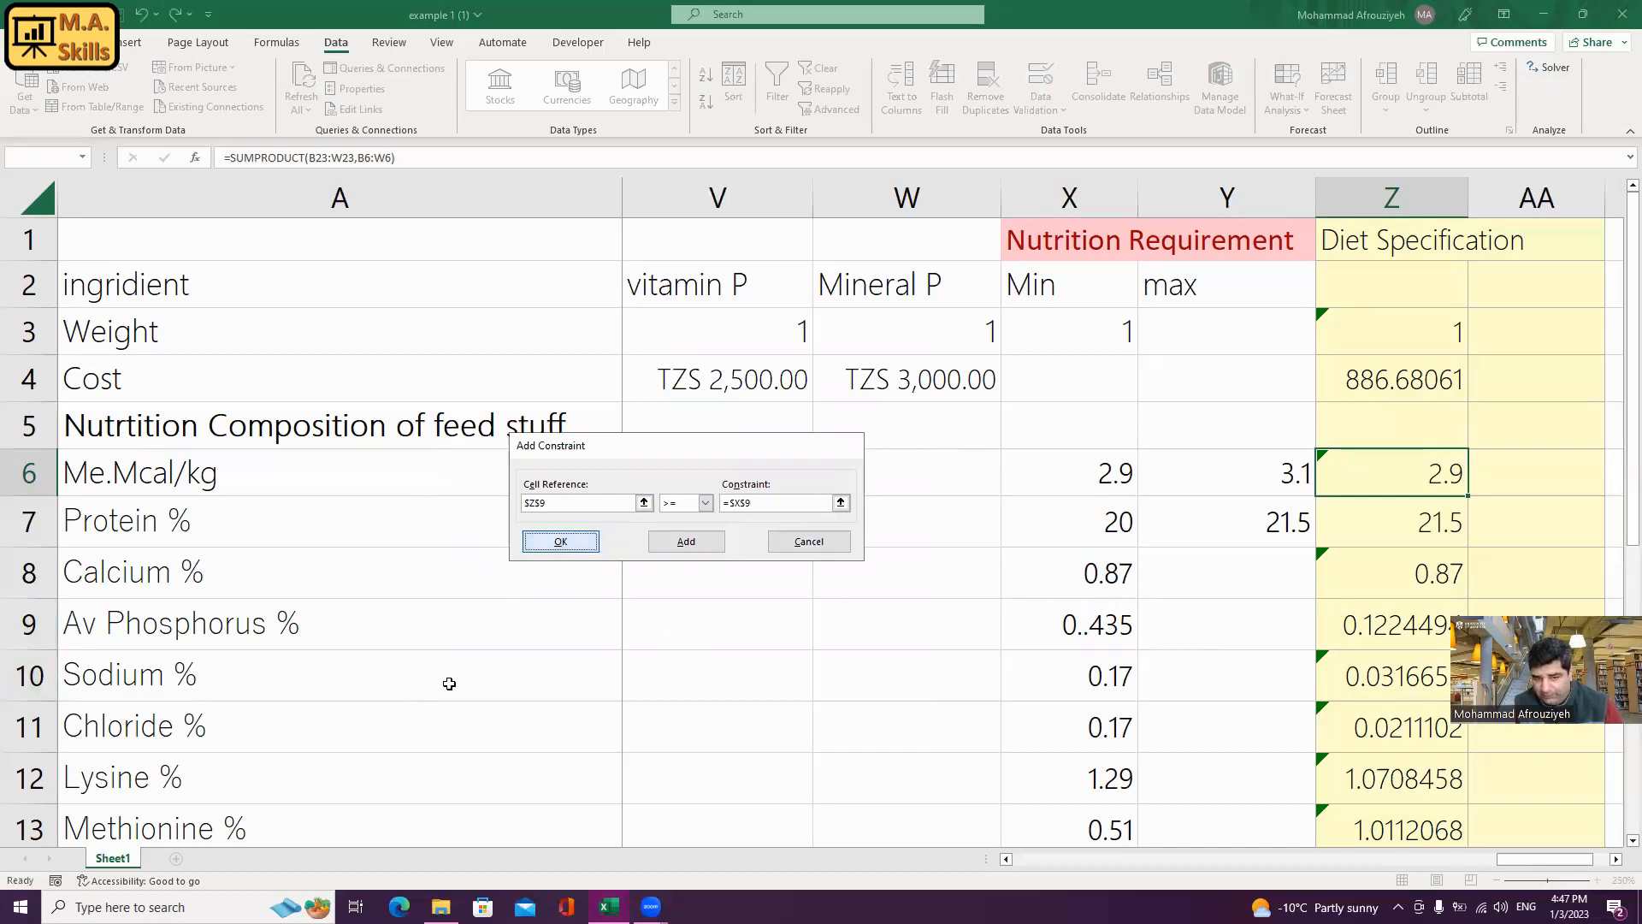
left_click(761, 727)
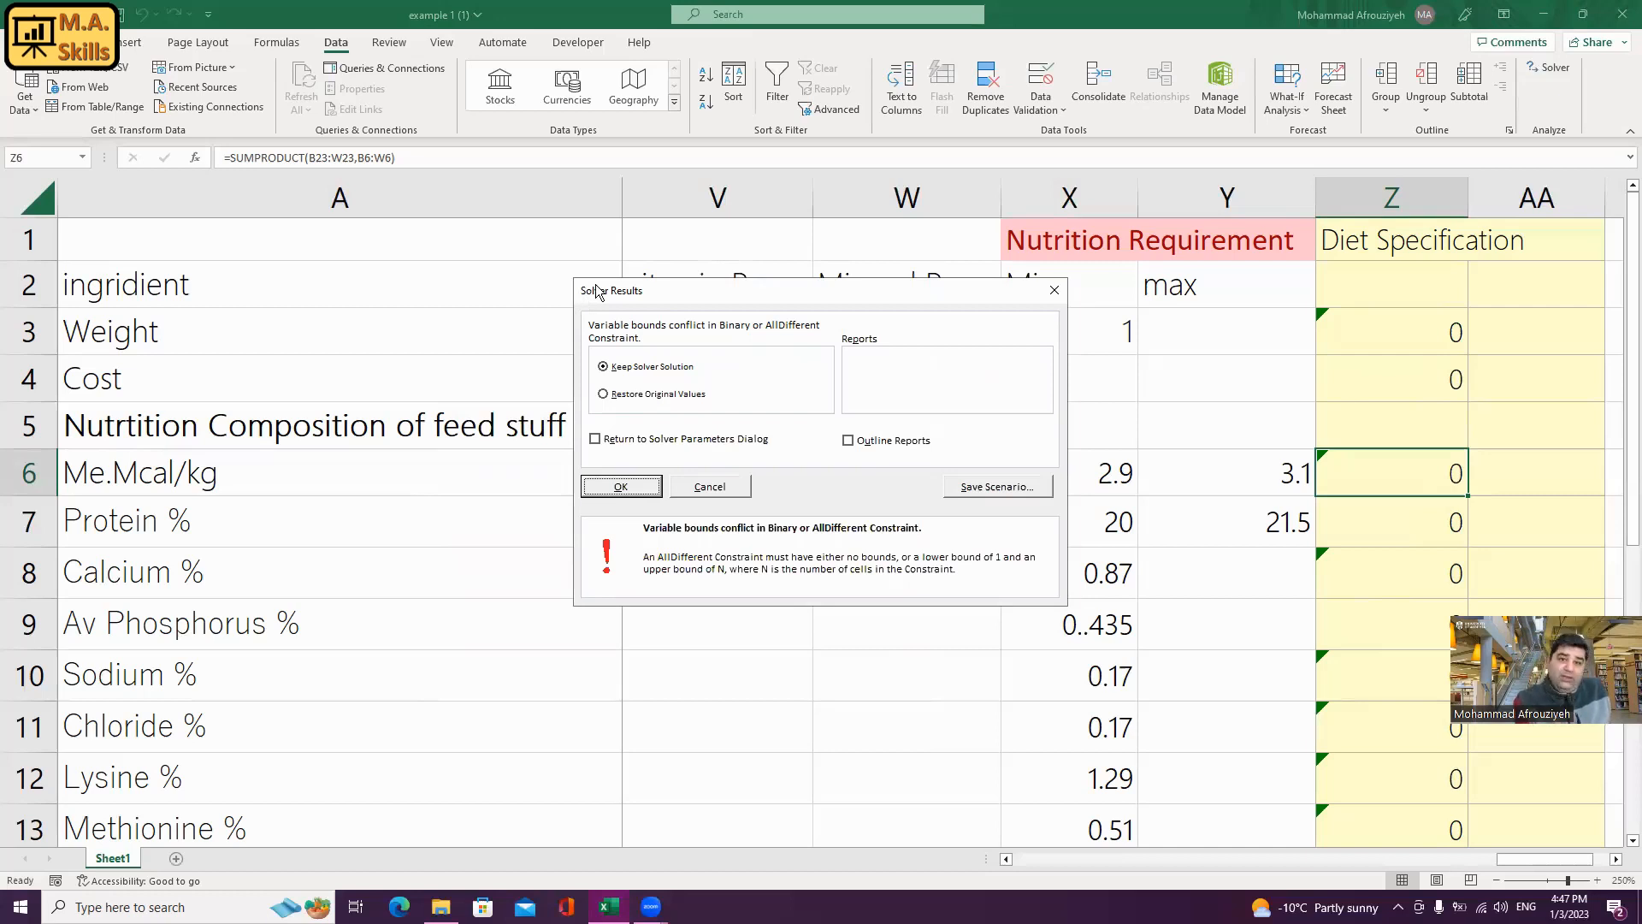
left_click(612, 488)
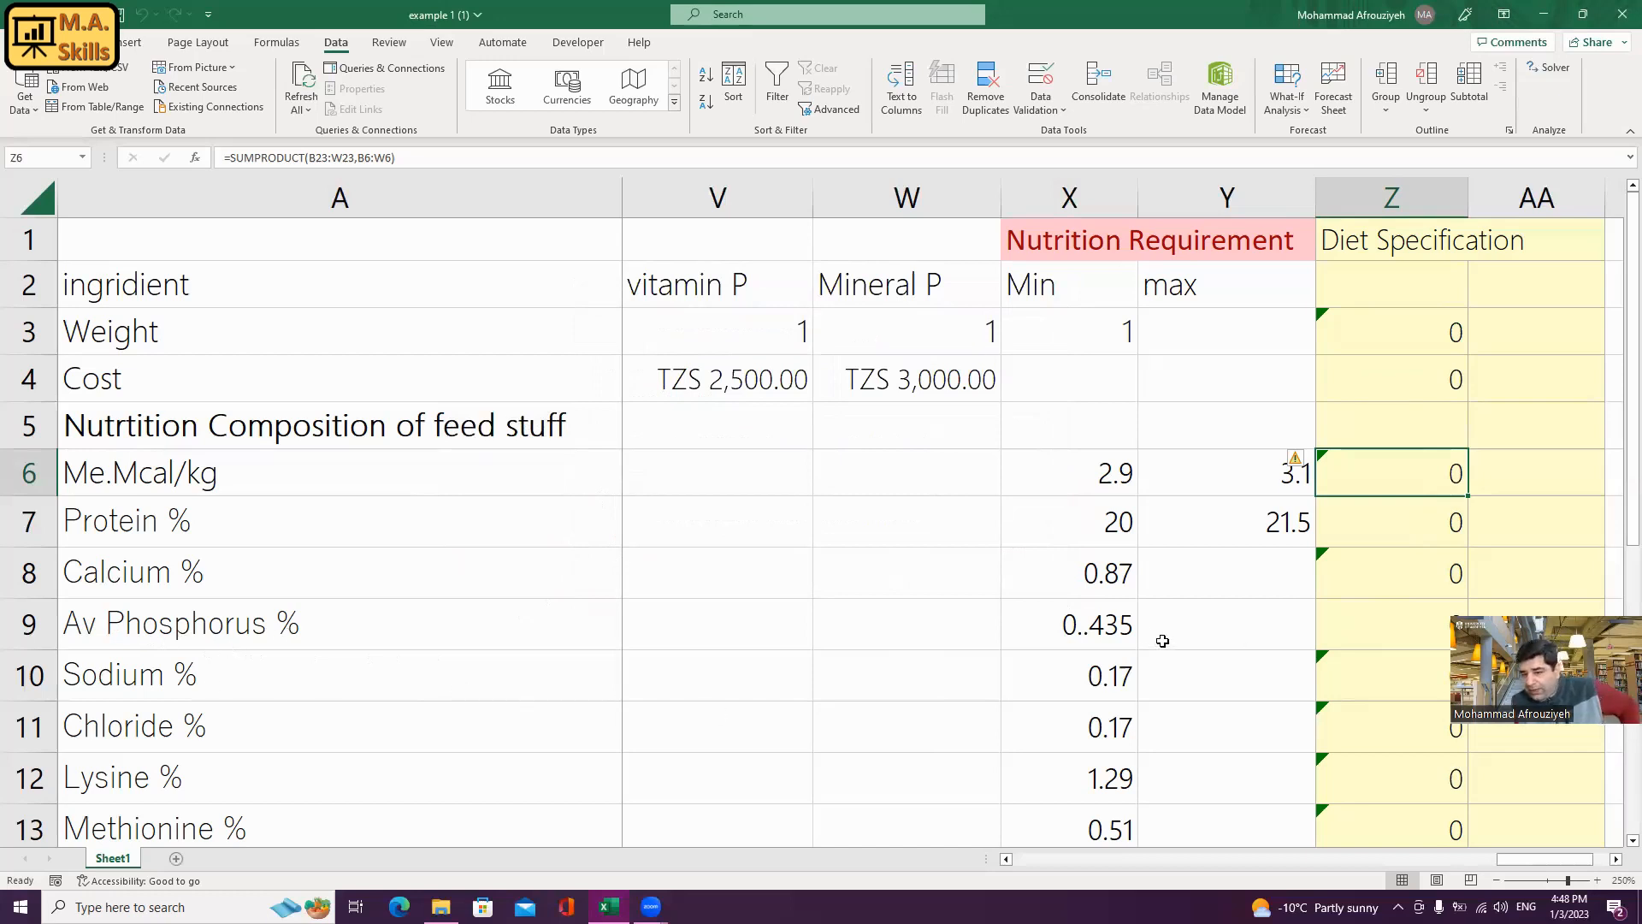
- Correct the minimum Av Phosphorus % requirement in cell X9 to 0.435
left_click(998, 625)
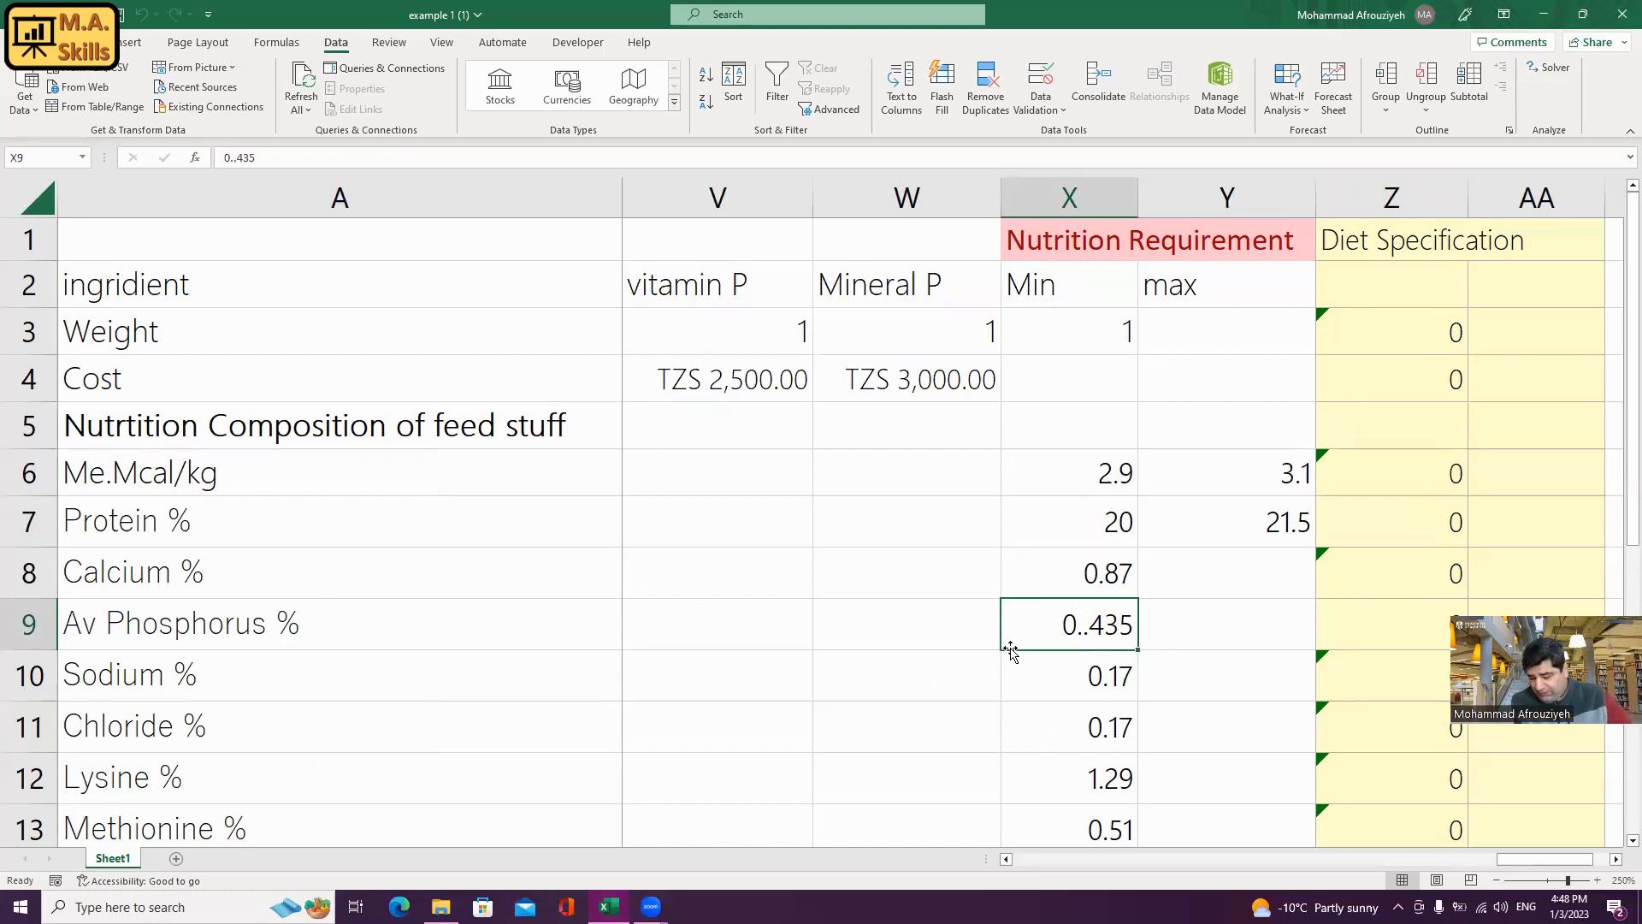
scroll(1015, 646, "up", 1)
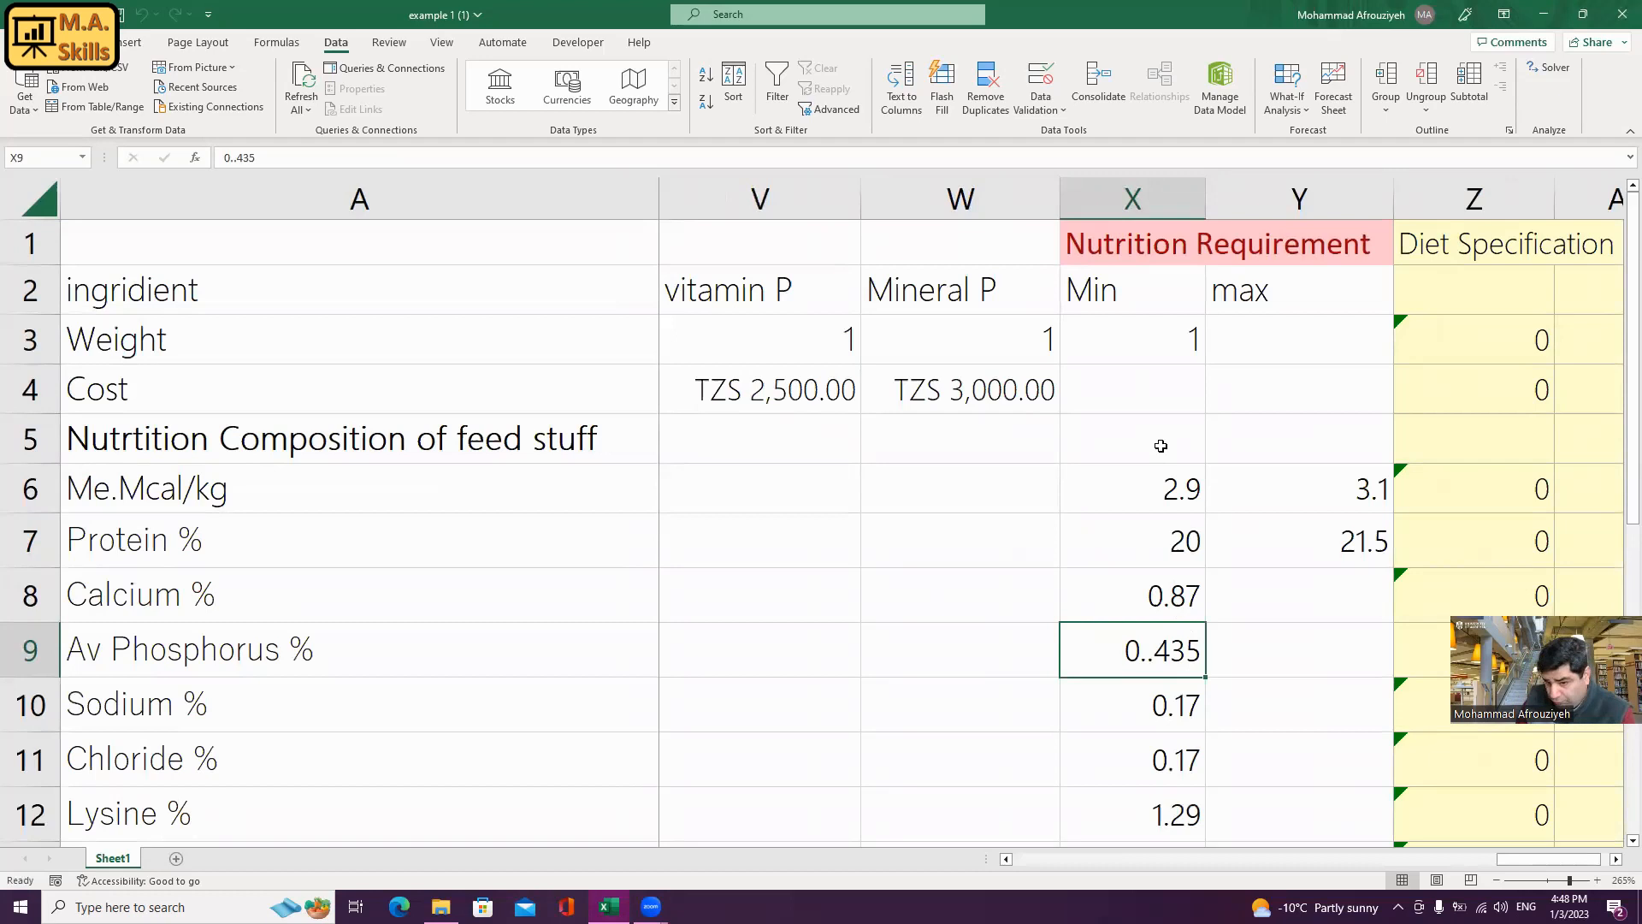
type("0.435")
key("Tab")
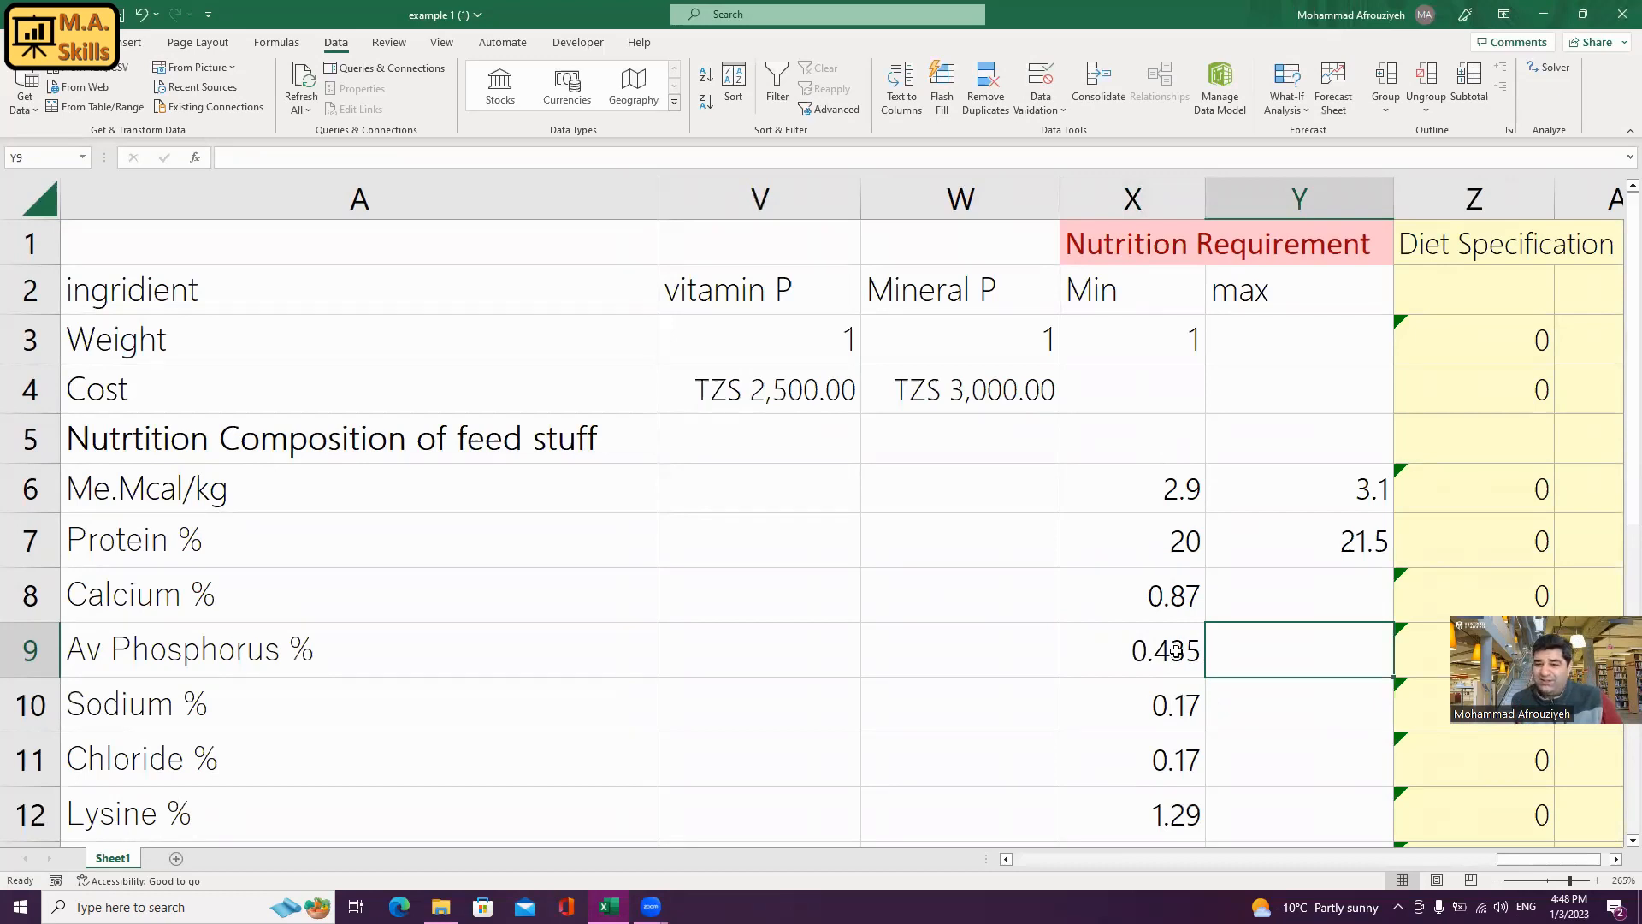
- Solve the ration again with the corrected phosphorus minimum and keep the Solver solution
left_click(1553, 68)
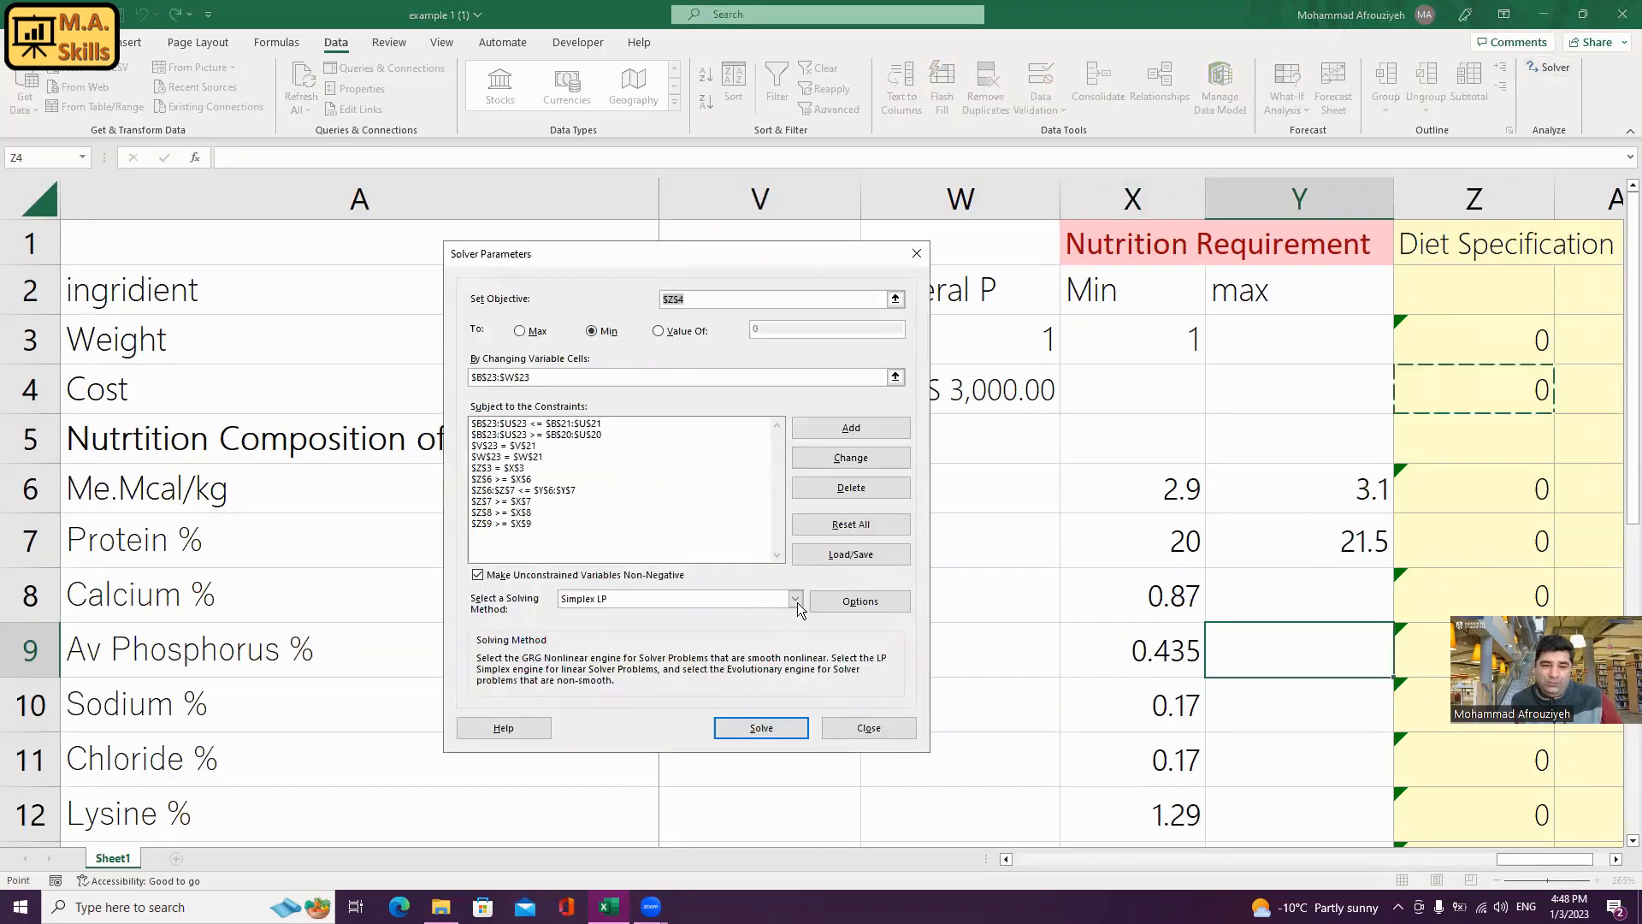
left_click(761, 728)
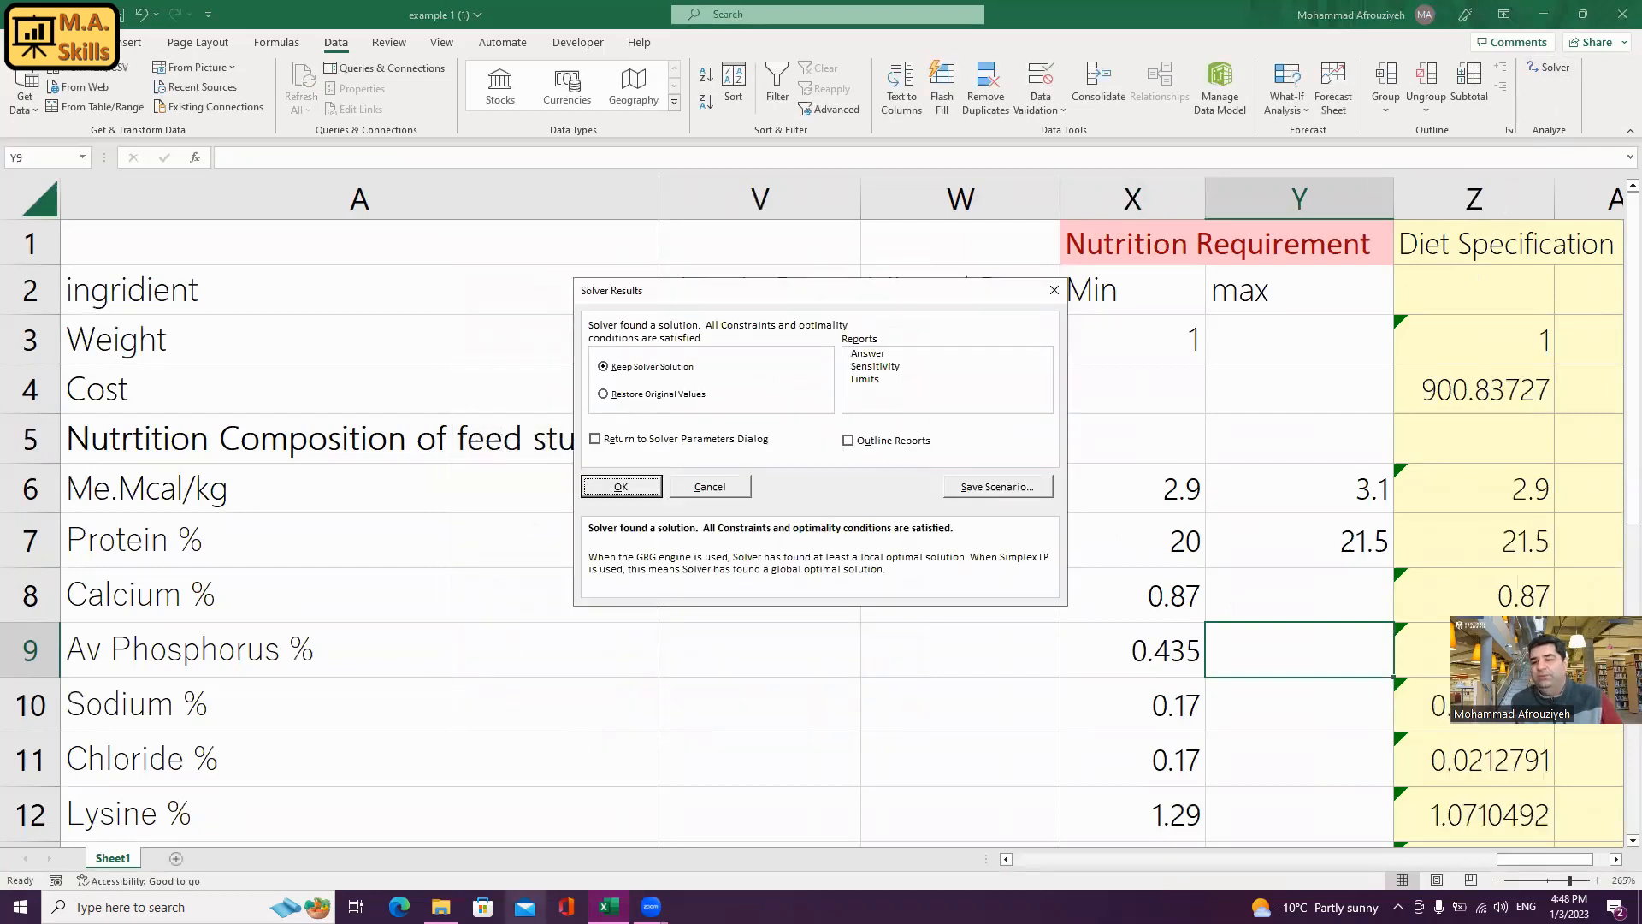
left_click(621, 487)
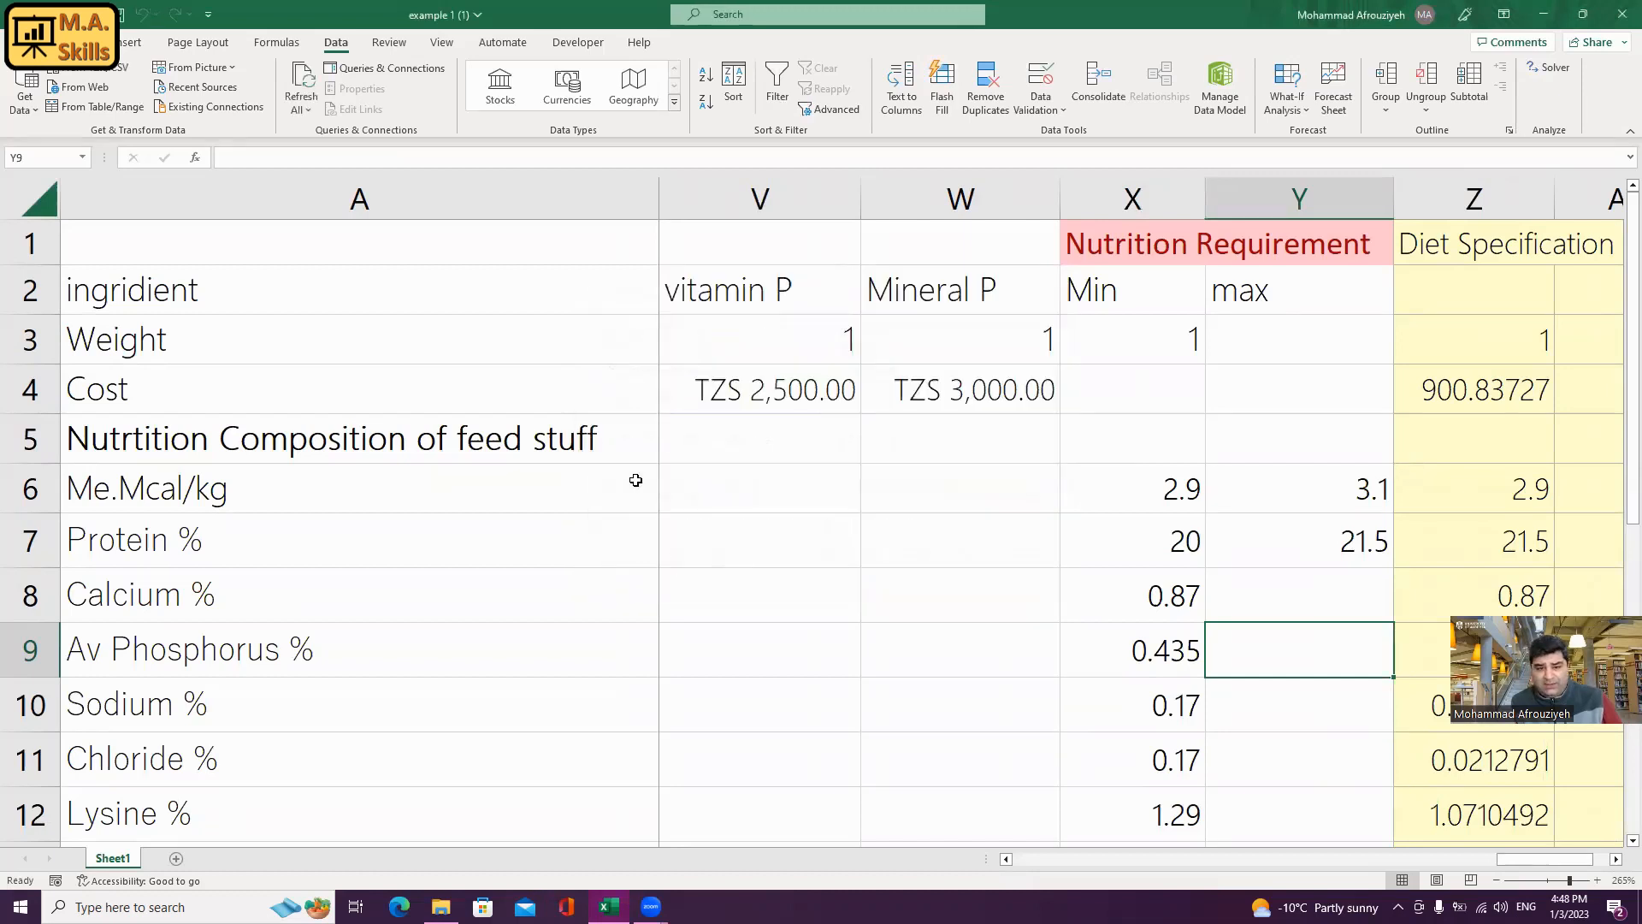
- Constrain the remaining nutrient specifications in Z10:Z17 to be >= their minimums in X10:X17, then solve and keep the Solver solution
left_click(1540, 74)
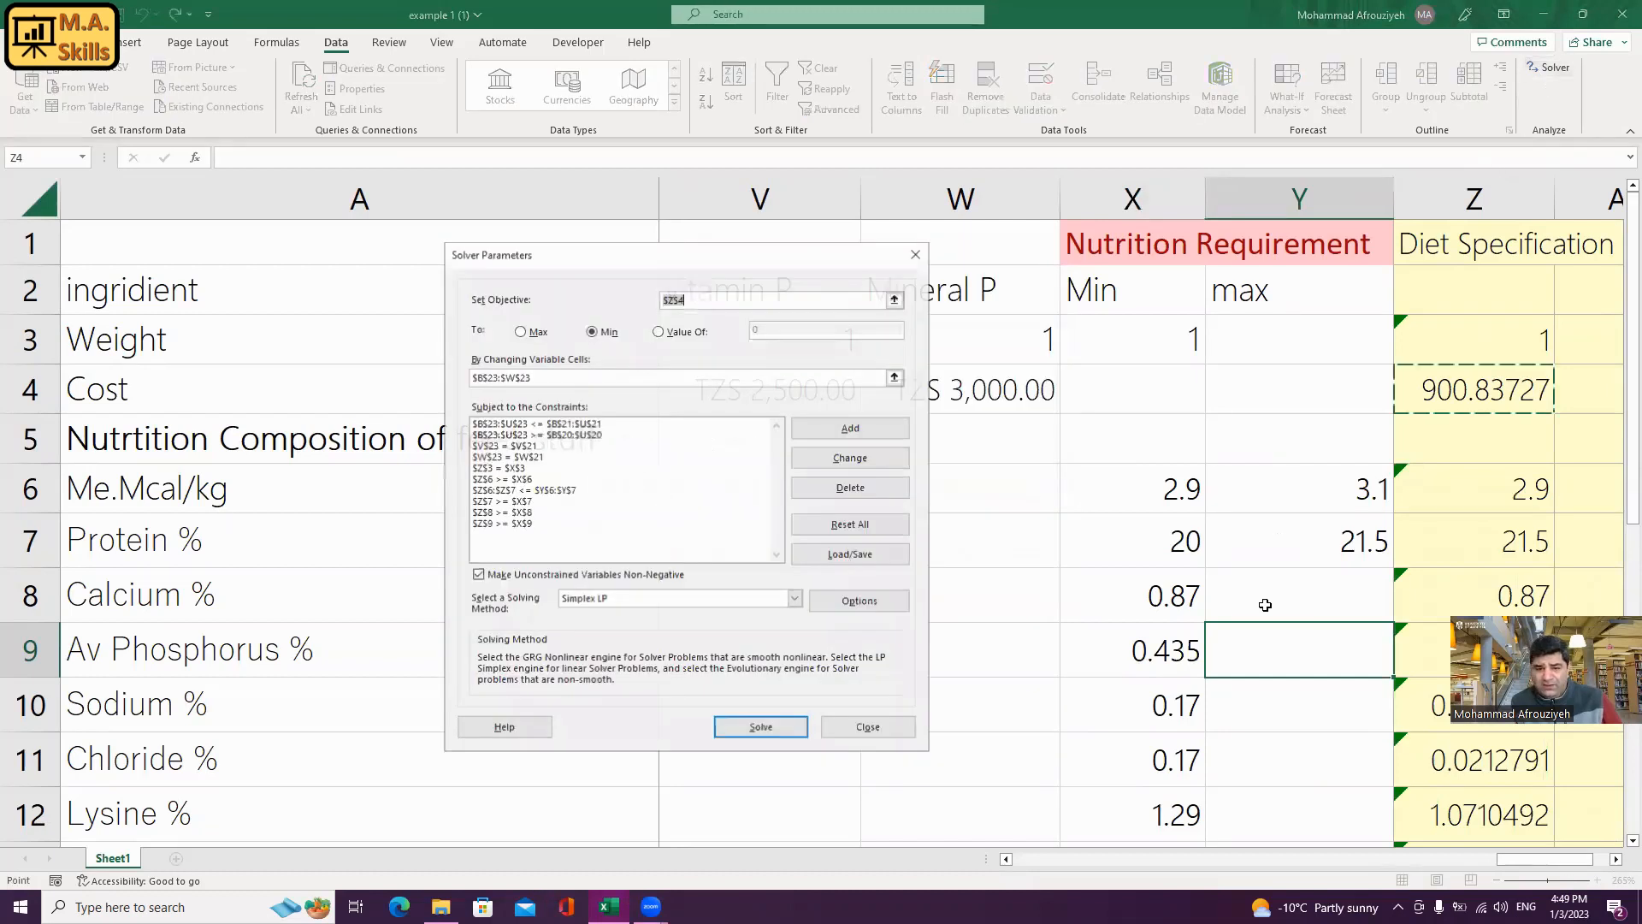
left_click(834, 428)
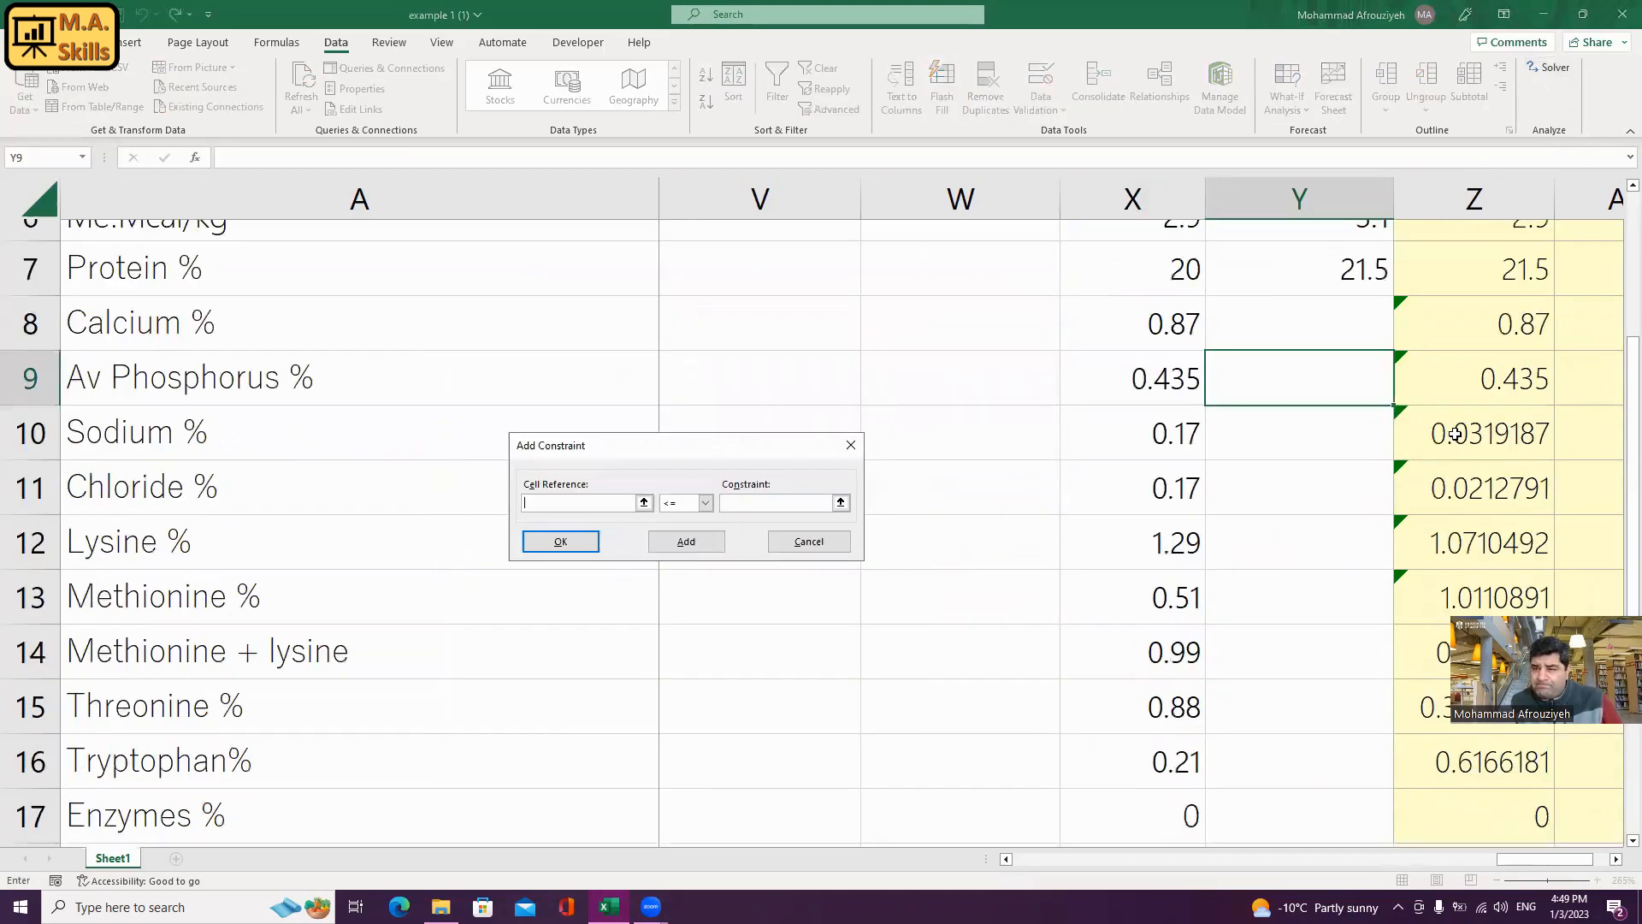
left_click_drag(1455, 434, 1476, 801)
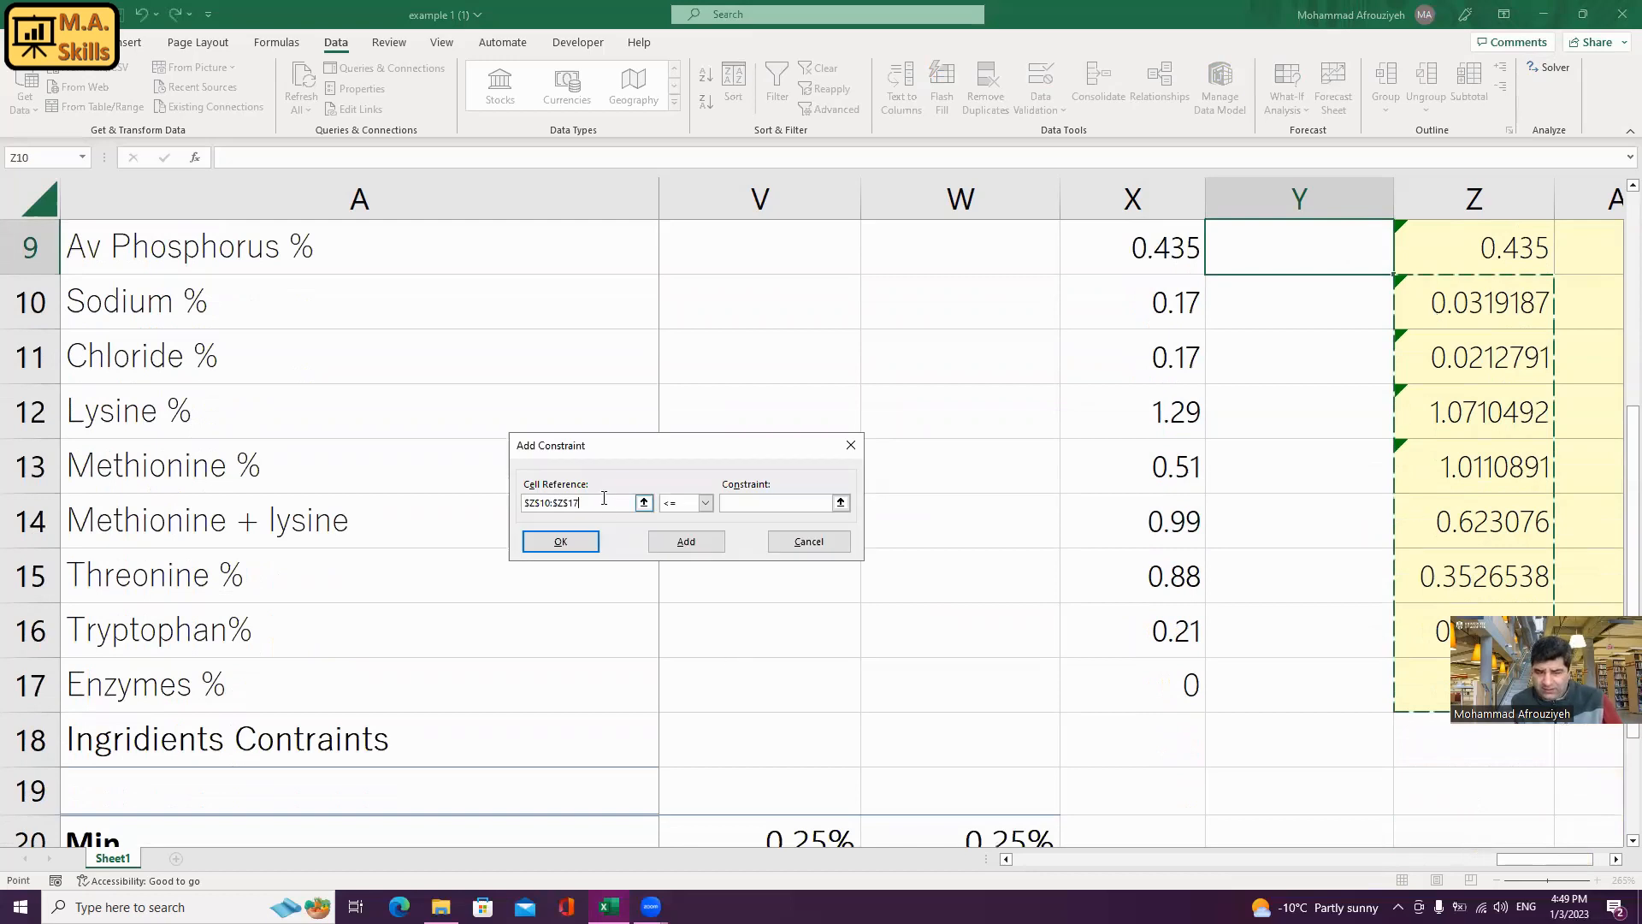
left_click(703, 508)
left_click(701, 544)
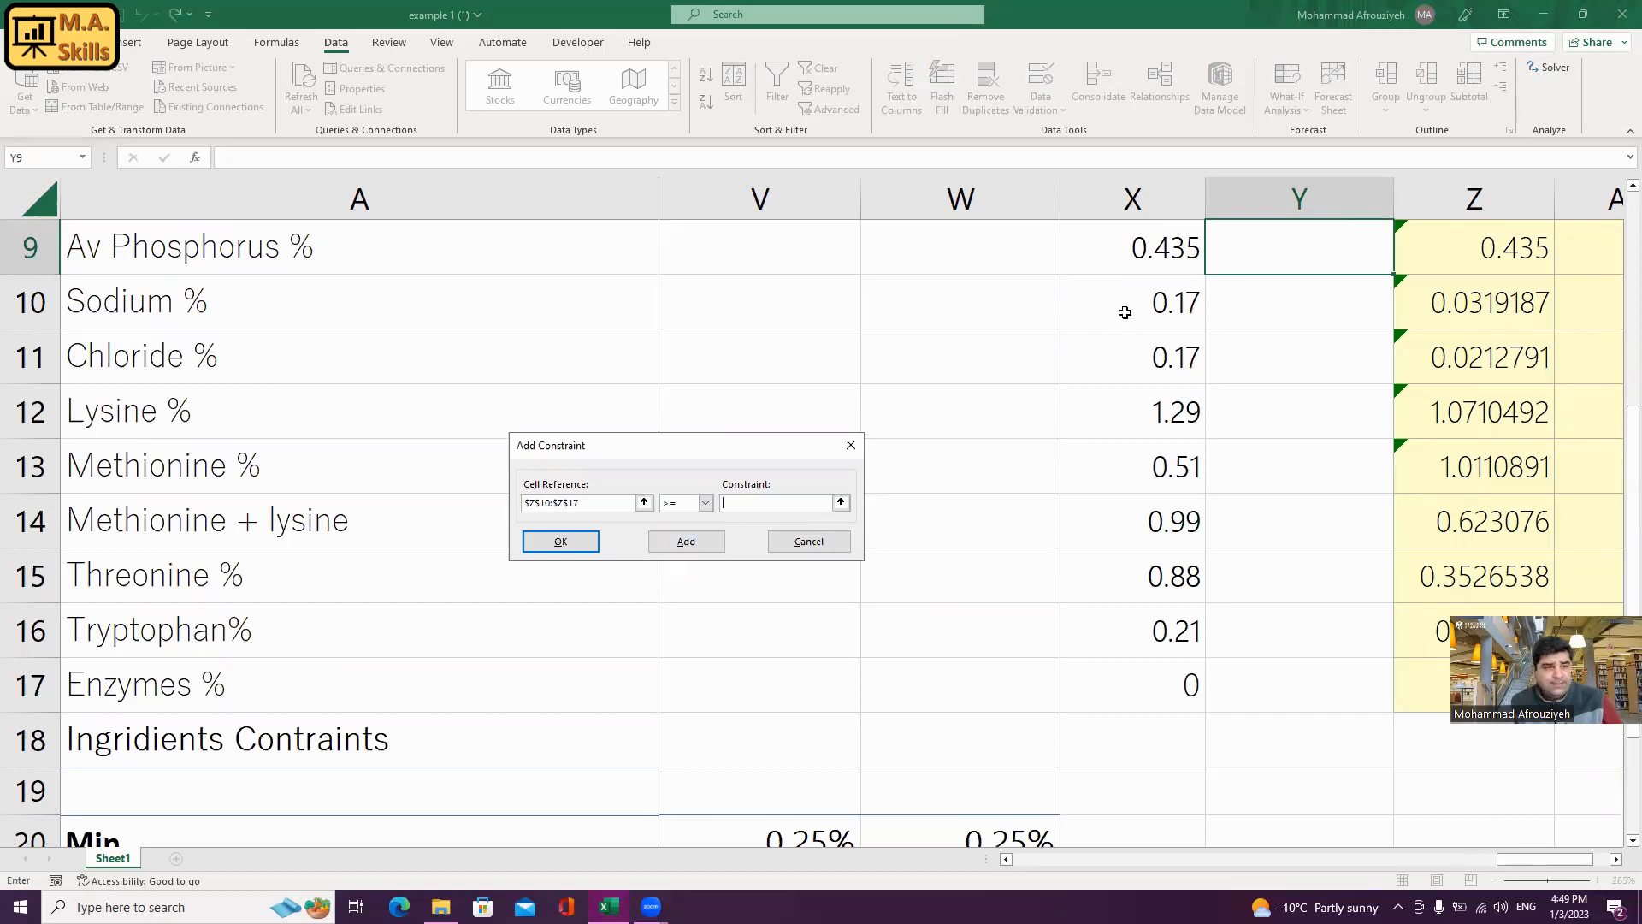
left_click_drag(1124, 312, 1137, 684)
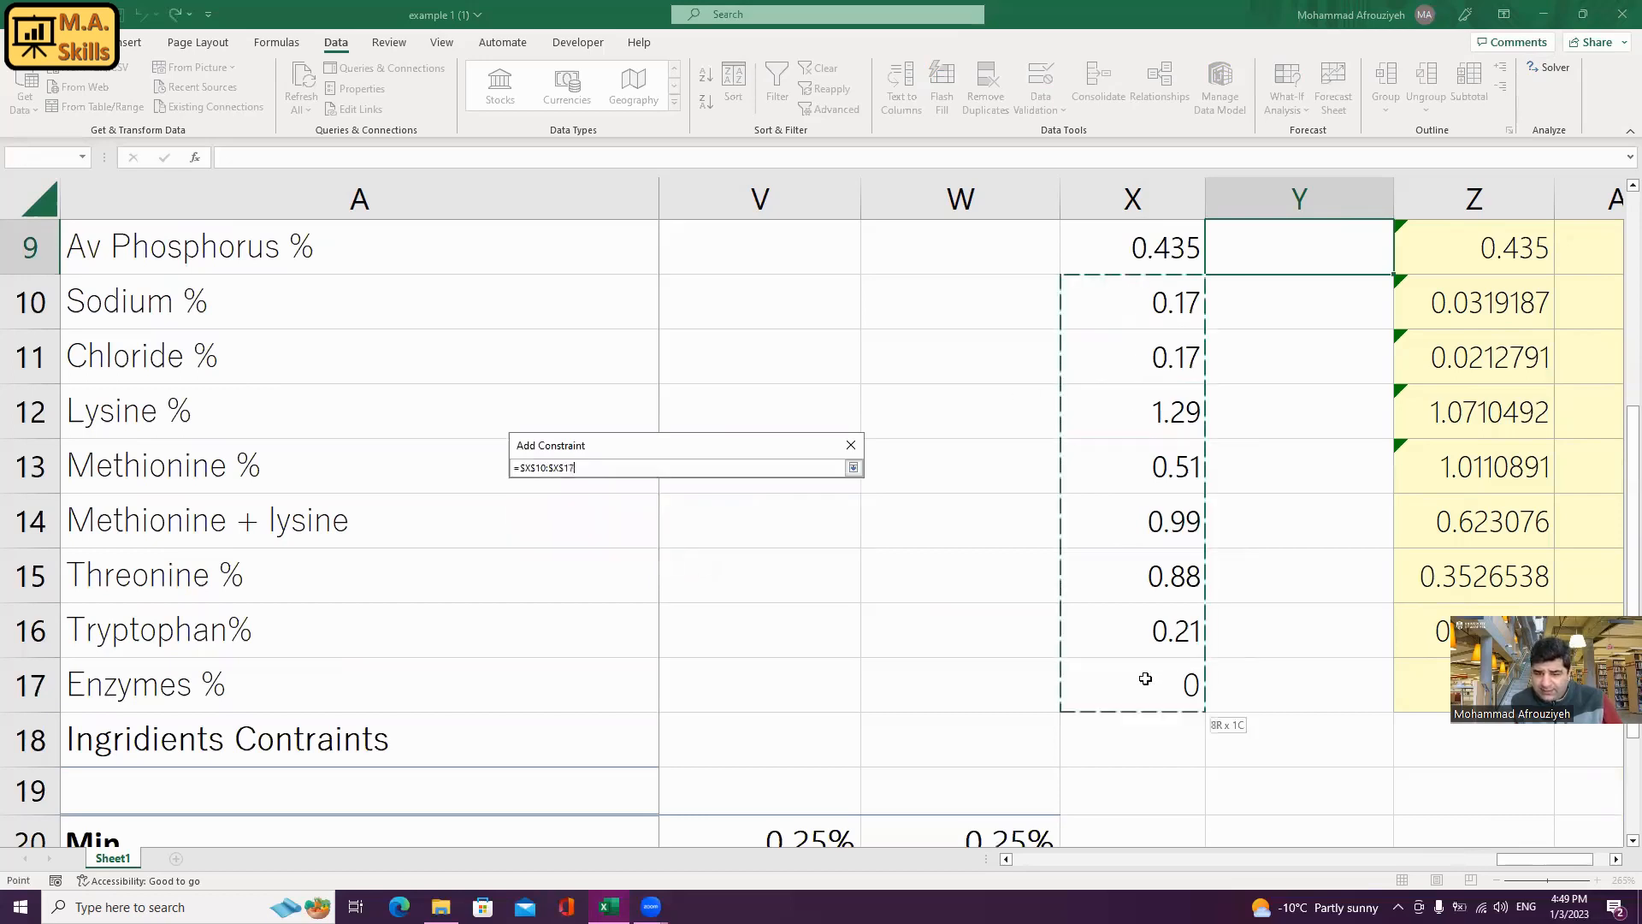
left_click(554, 544)
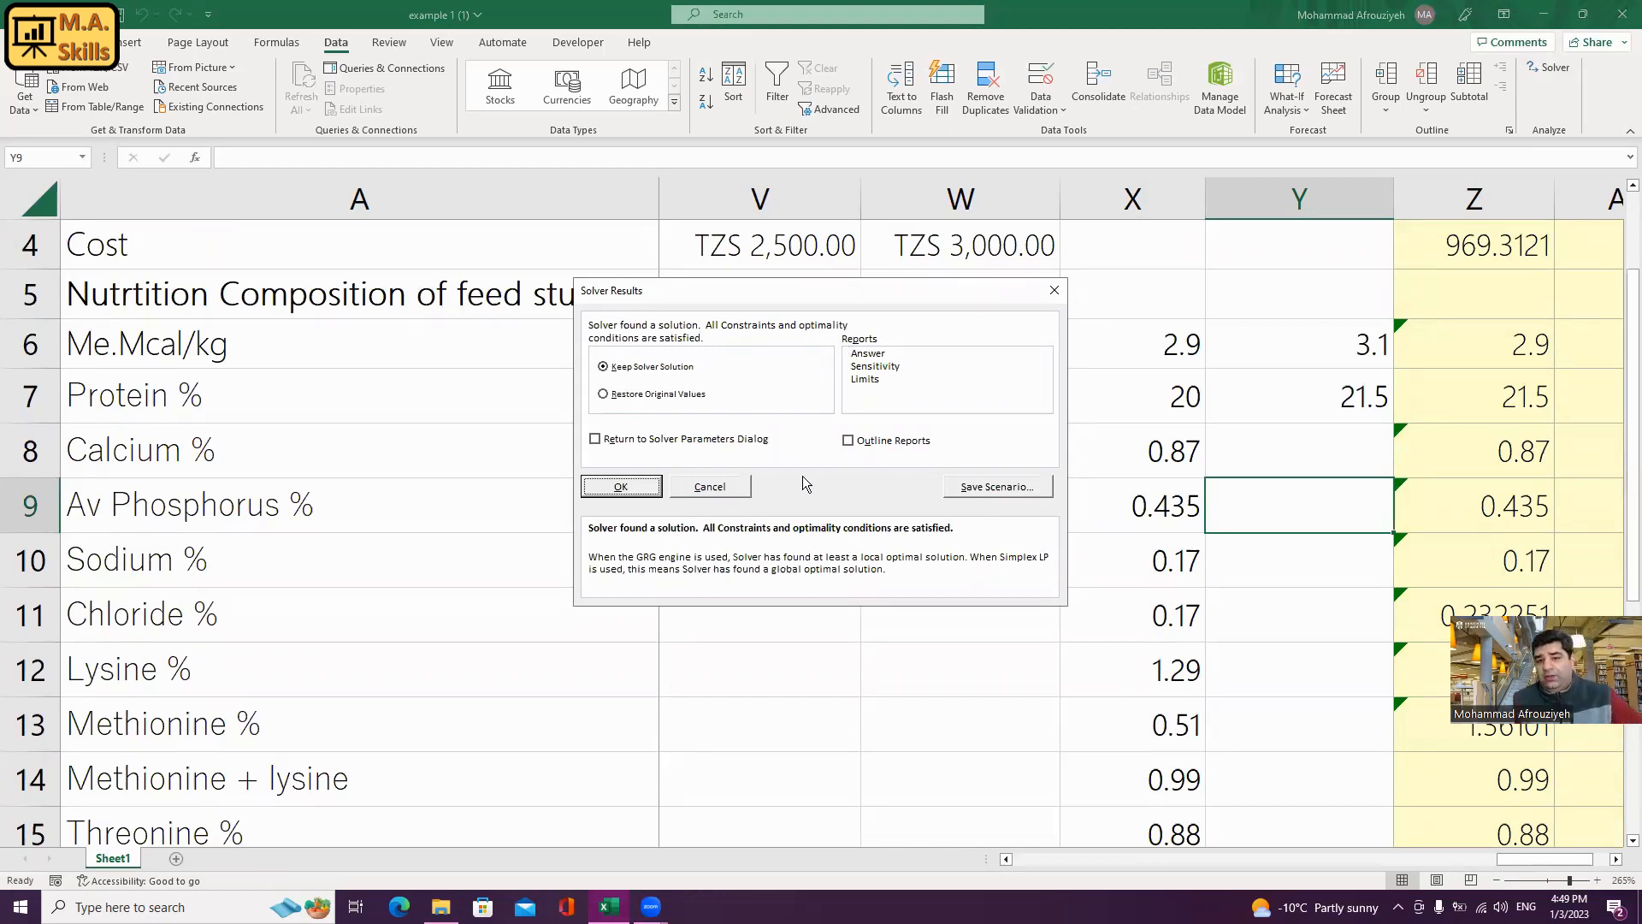
left_click(638, 486)
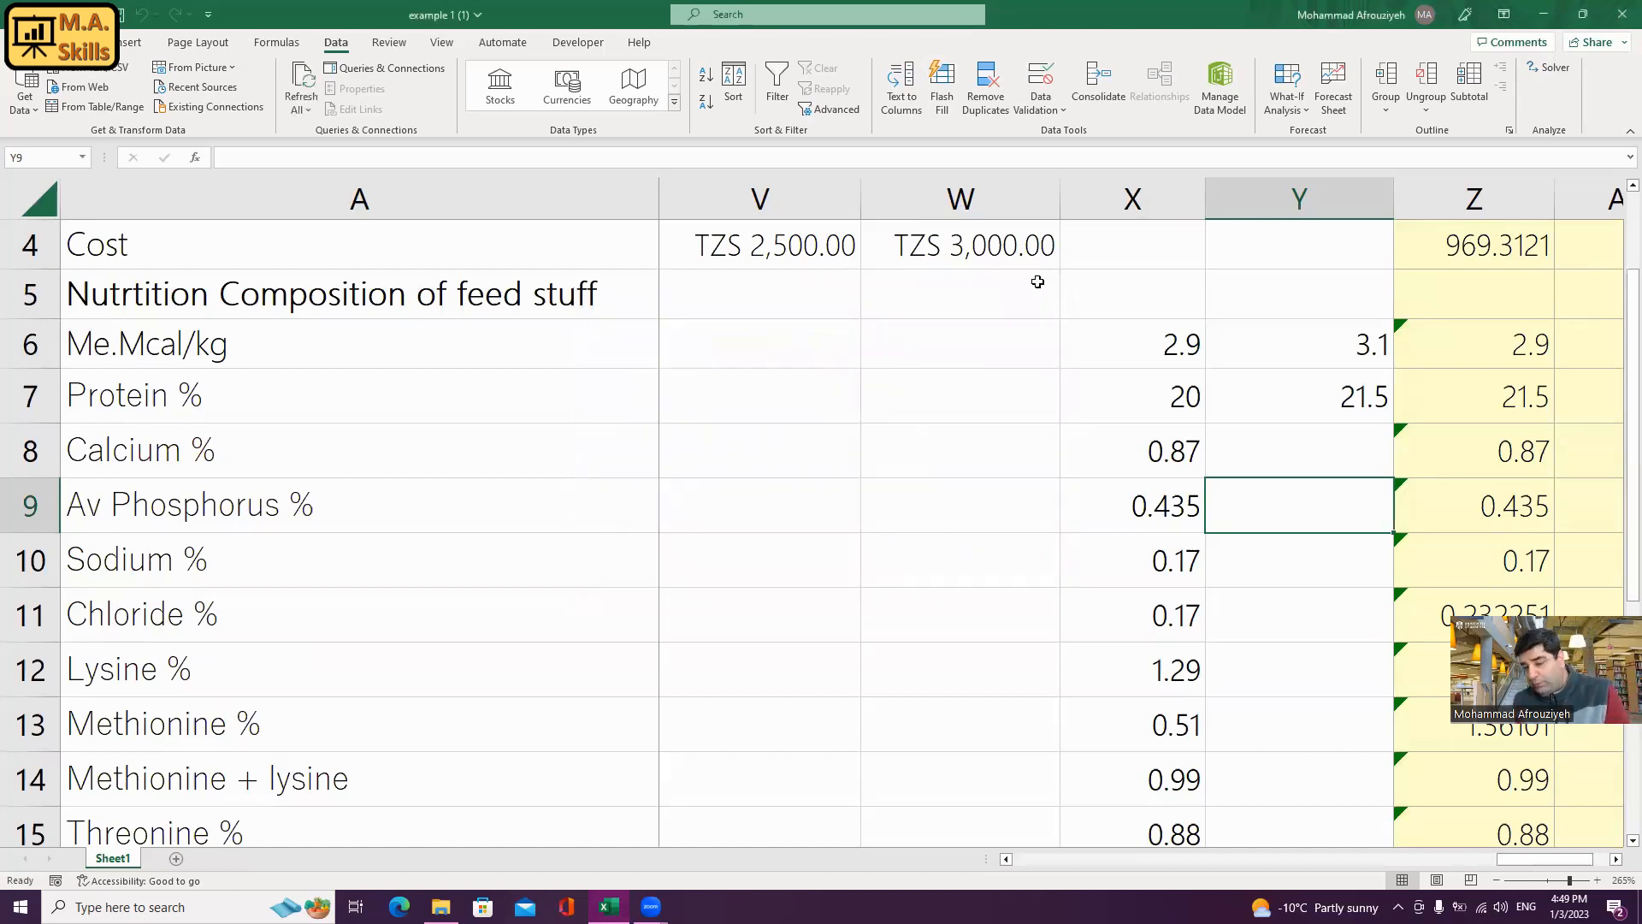
- Compare the solved diet specification in column Z with the minimum and maximum nutrition requirements in columns X and Y
scroll(1035, 281, "down", 3)
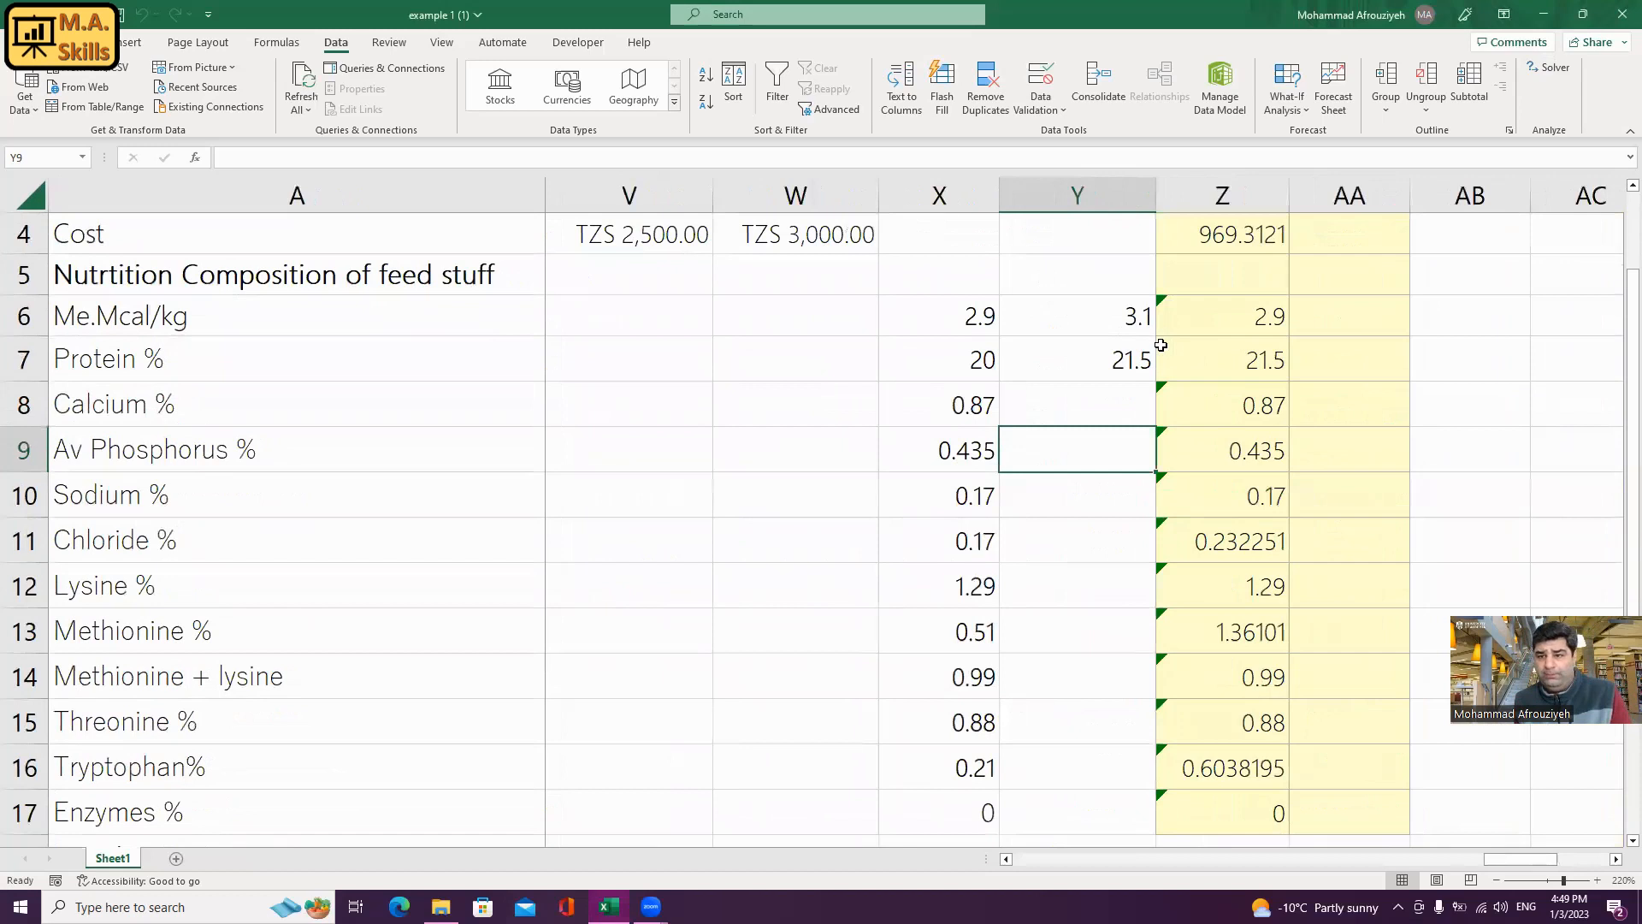
scroll(1161, 345, "up", 1)
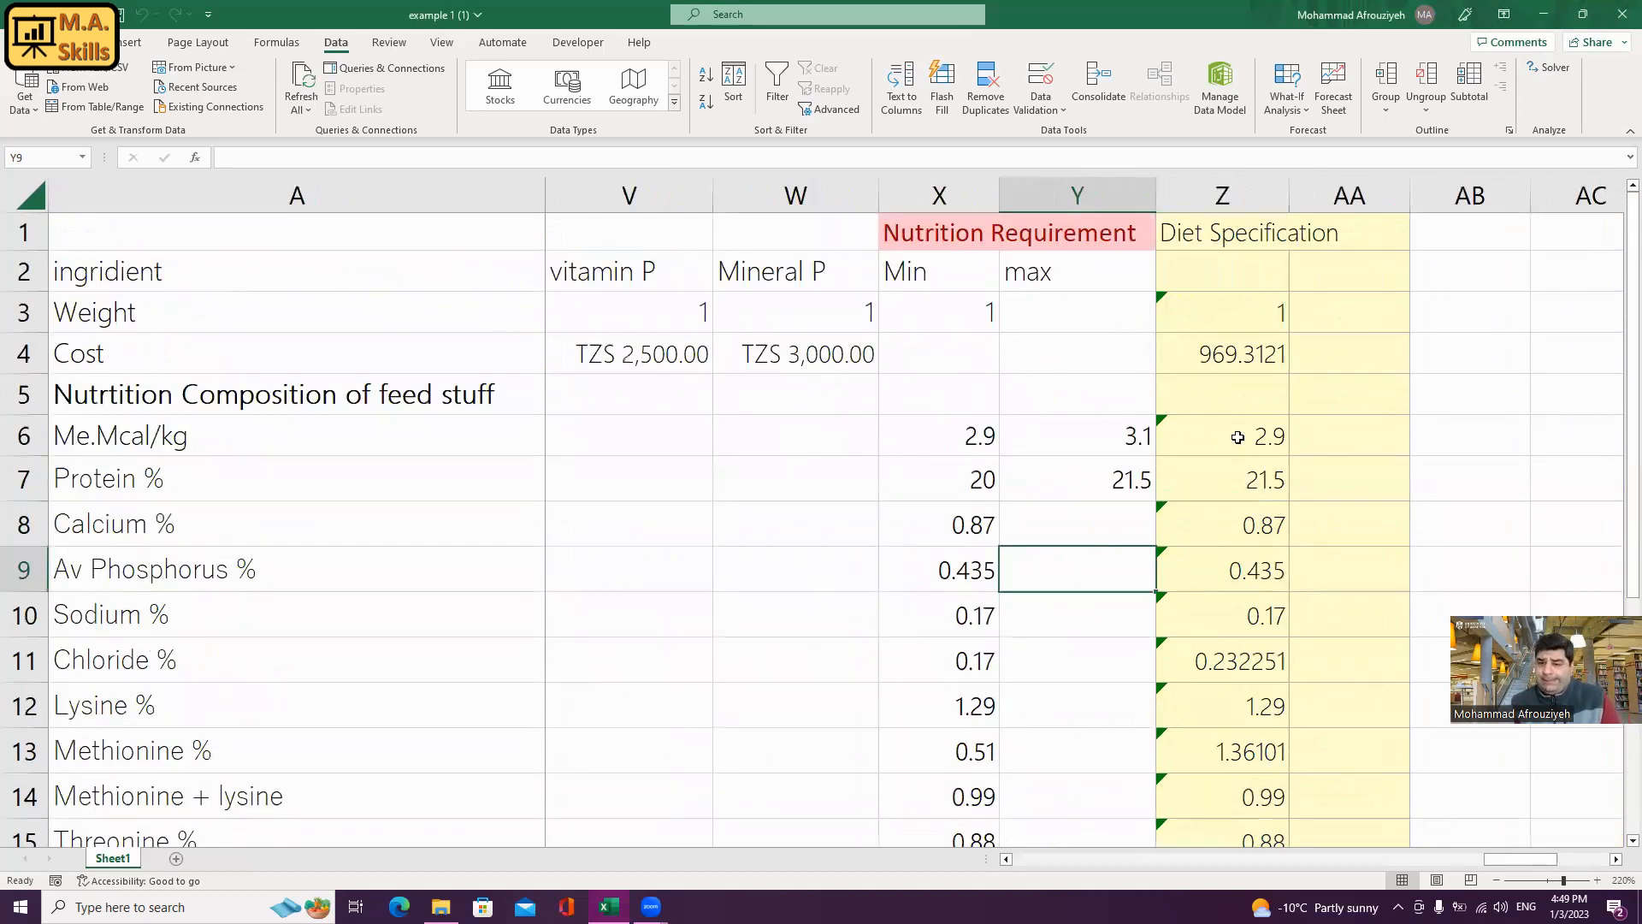
left_click(1197, 443)
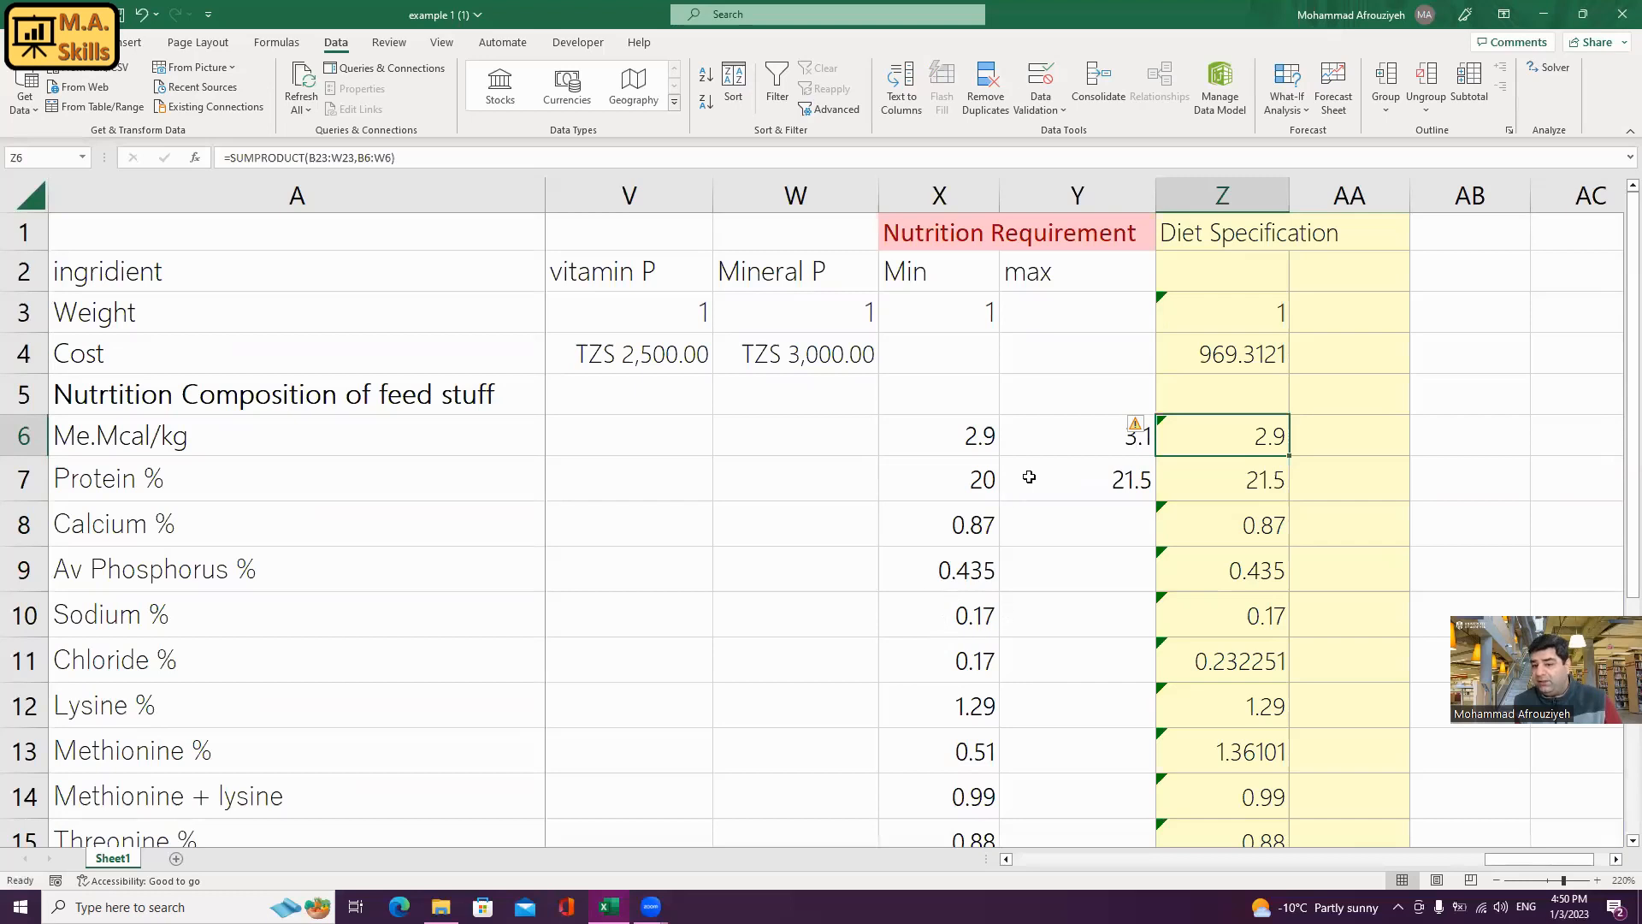
left_click(988, 570)
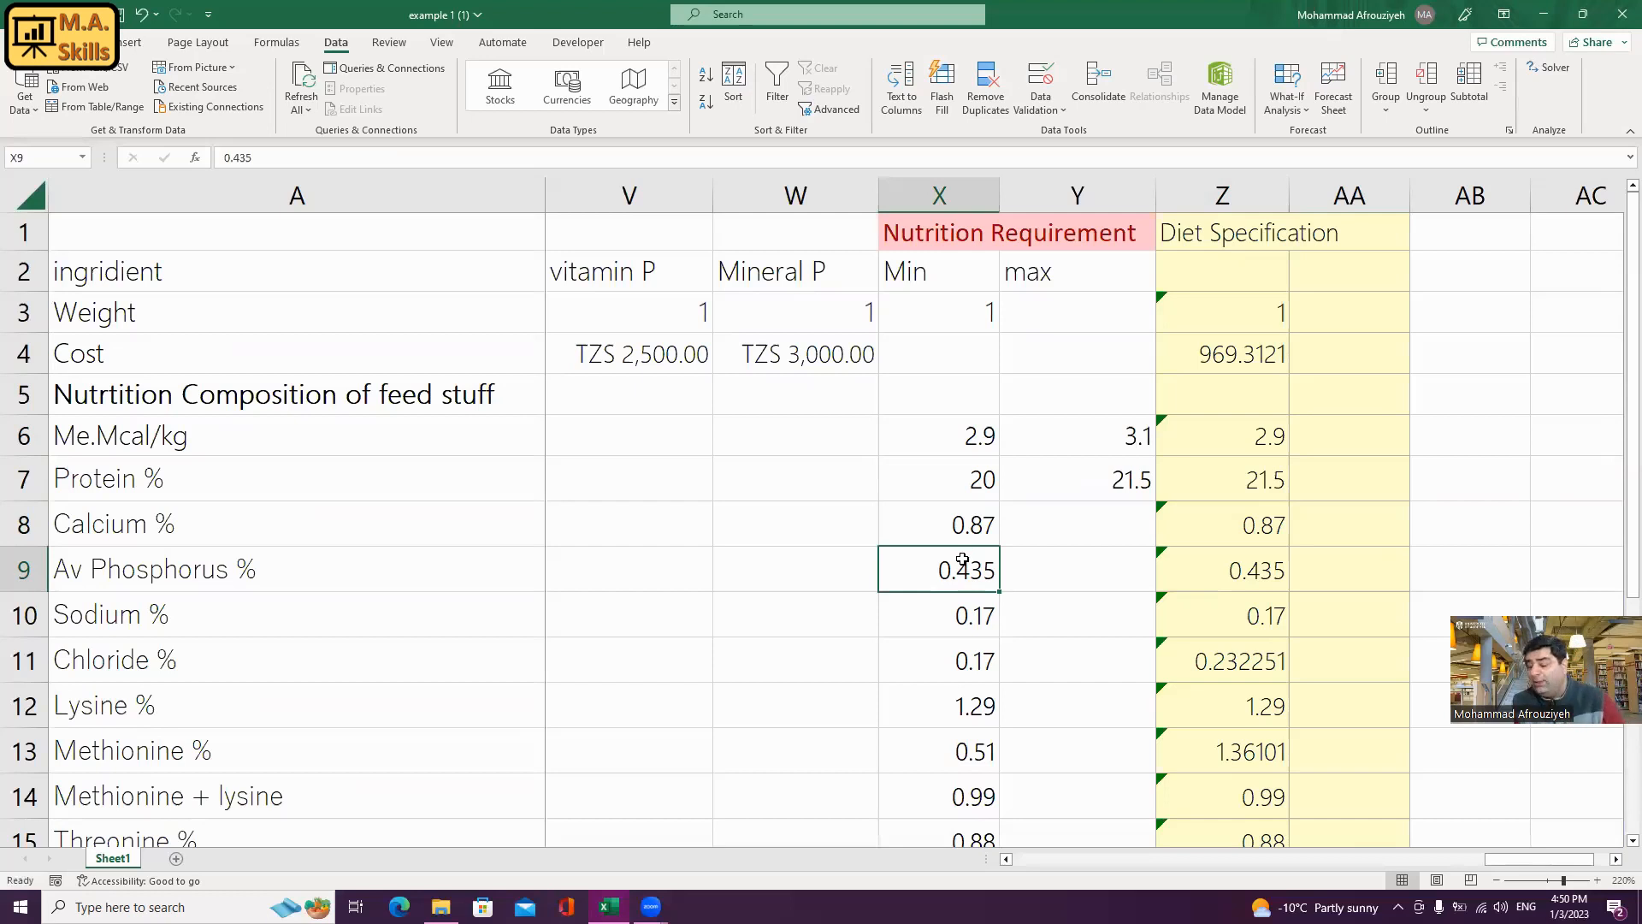
- Examine the ingredient inclusion rates in row 23 together with the ingredient constraints in rows 20 and 21
scroll(963, 555, "down", 4)
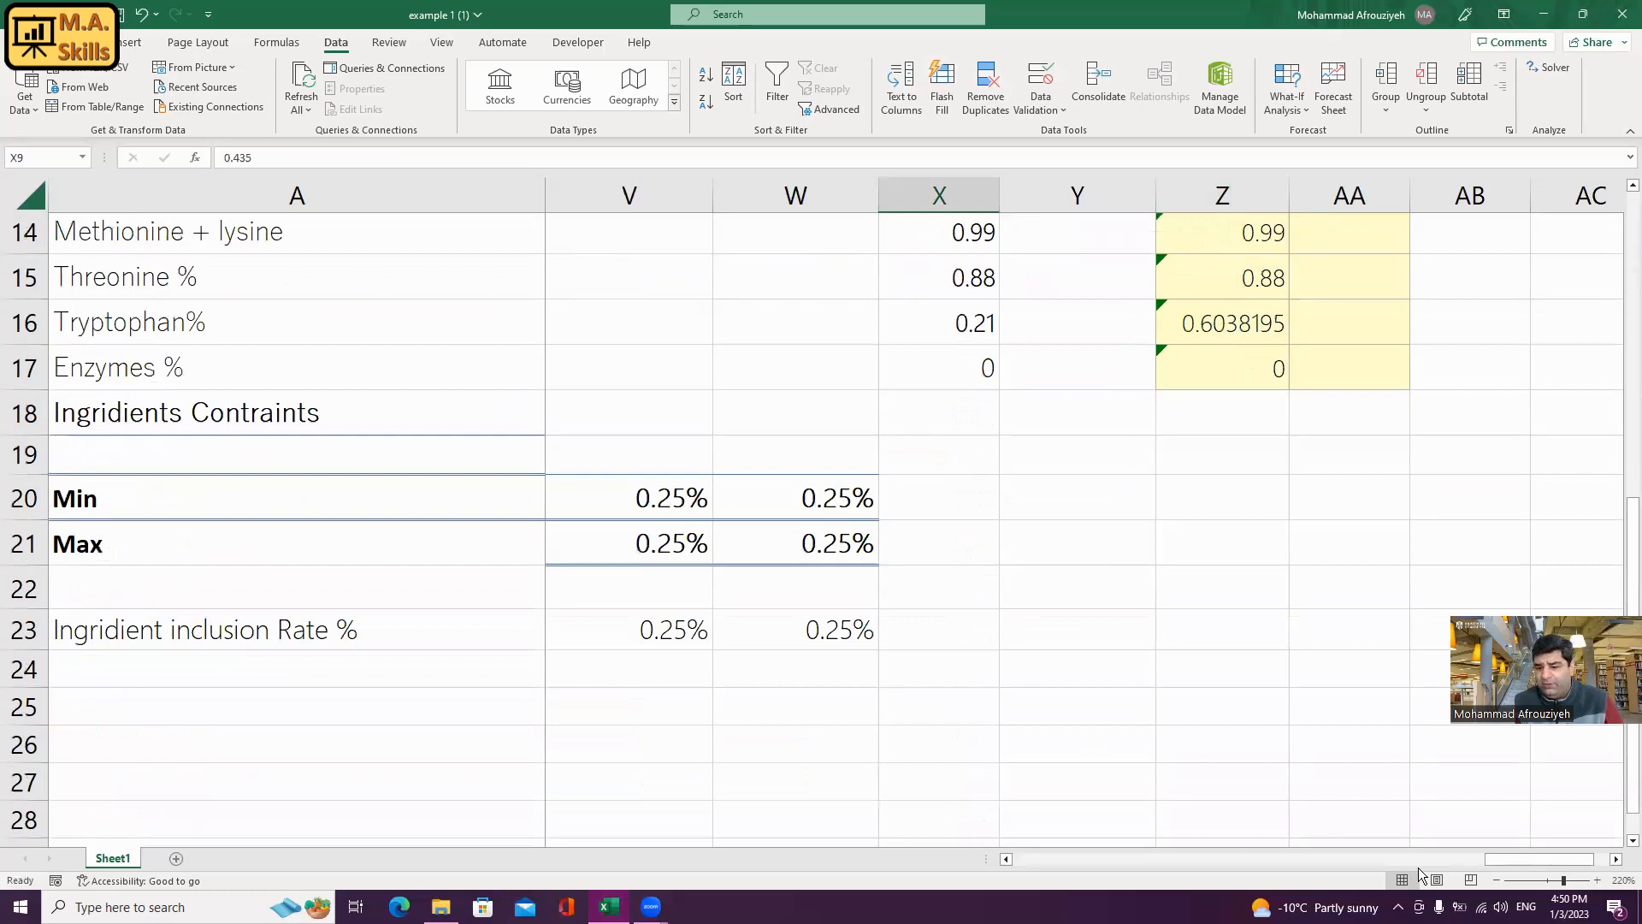
left_click_drag(1555, 859, 1011, 840)
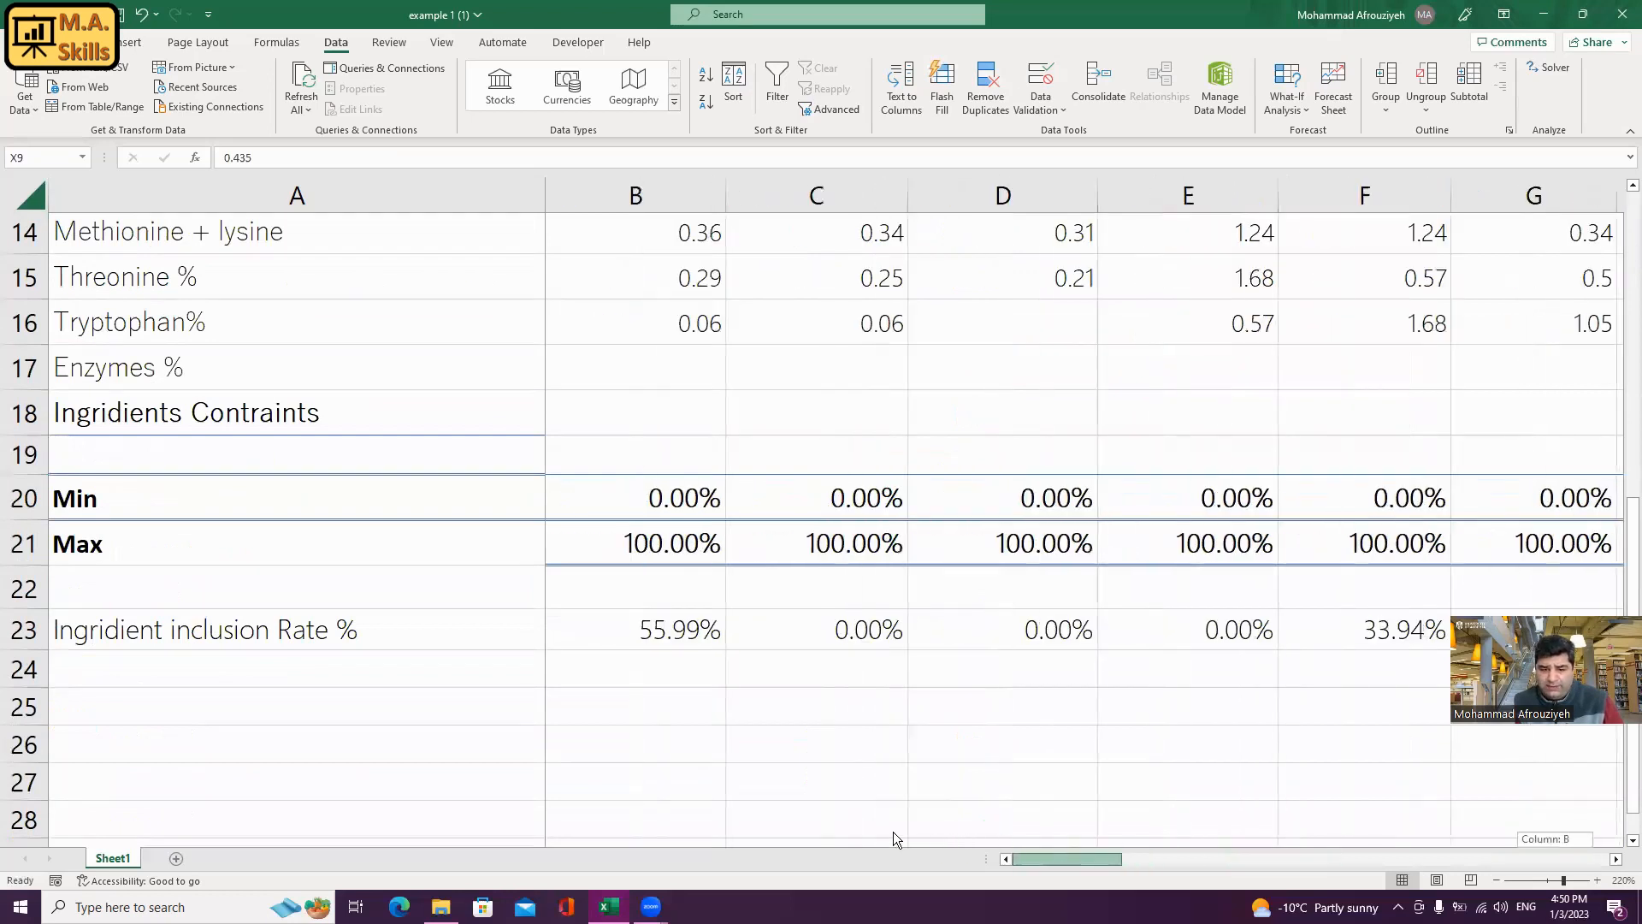
scroll(1053, 610, "up", 1, "ctrl")
scroll(1053, 610, "down", 4, "ctrl")
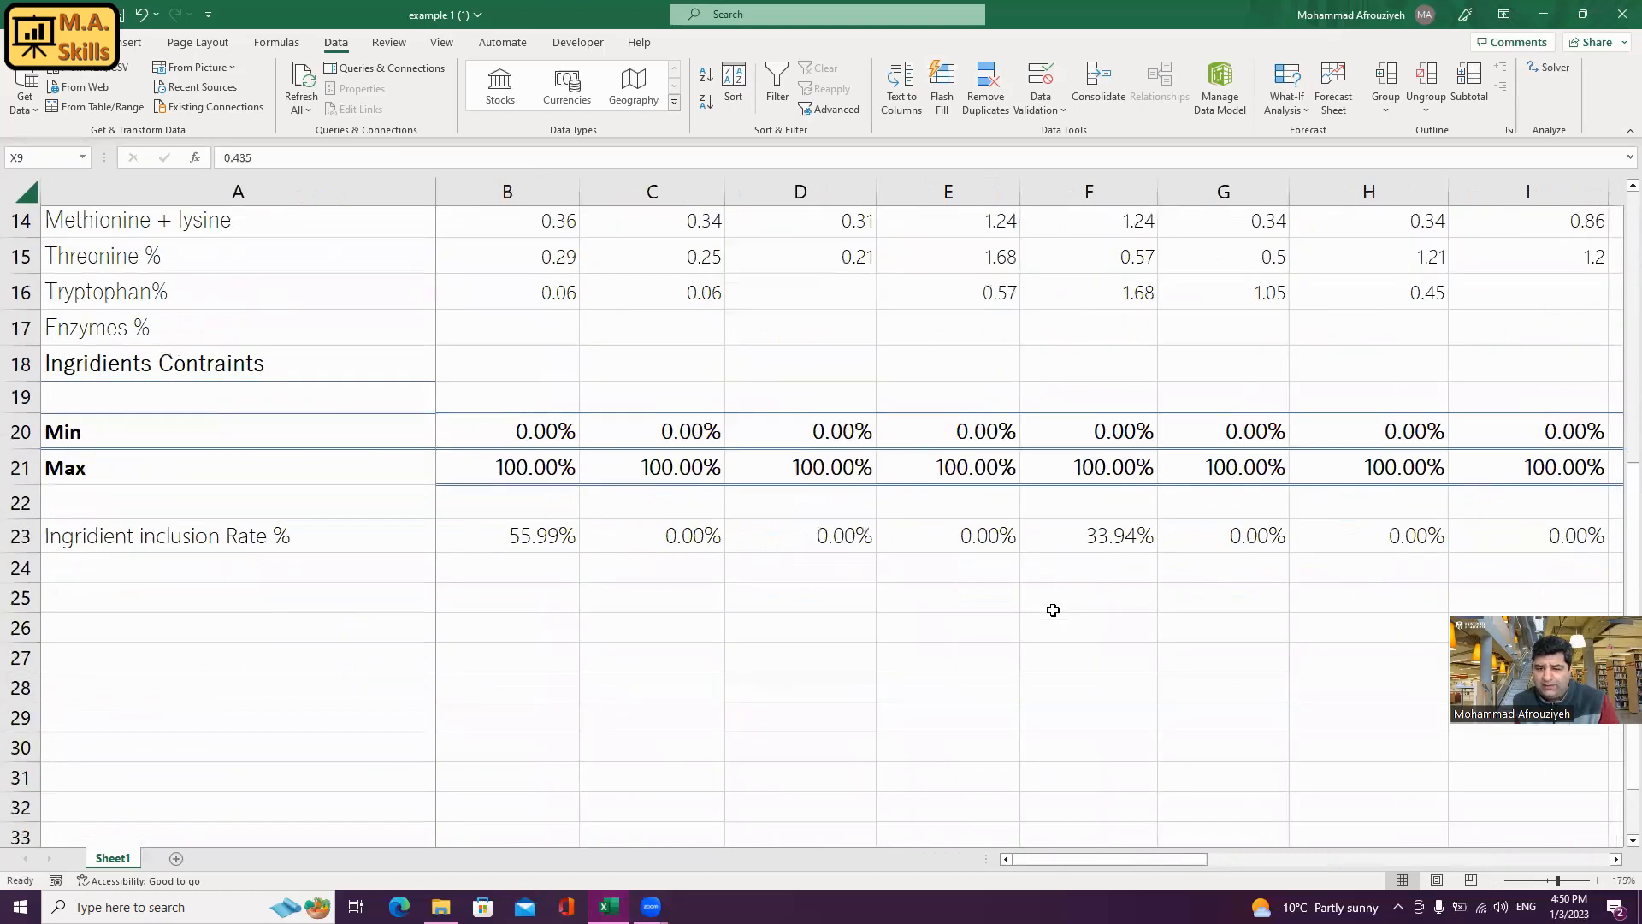
scroll(1052, 610, "down", 1, "ctrl")
scroll(1057, 634, "up", 1)
scroll(1057, 634, "up", 1)
scroll(1055, 634, "up", 2)
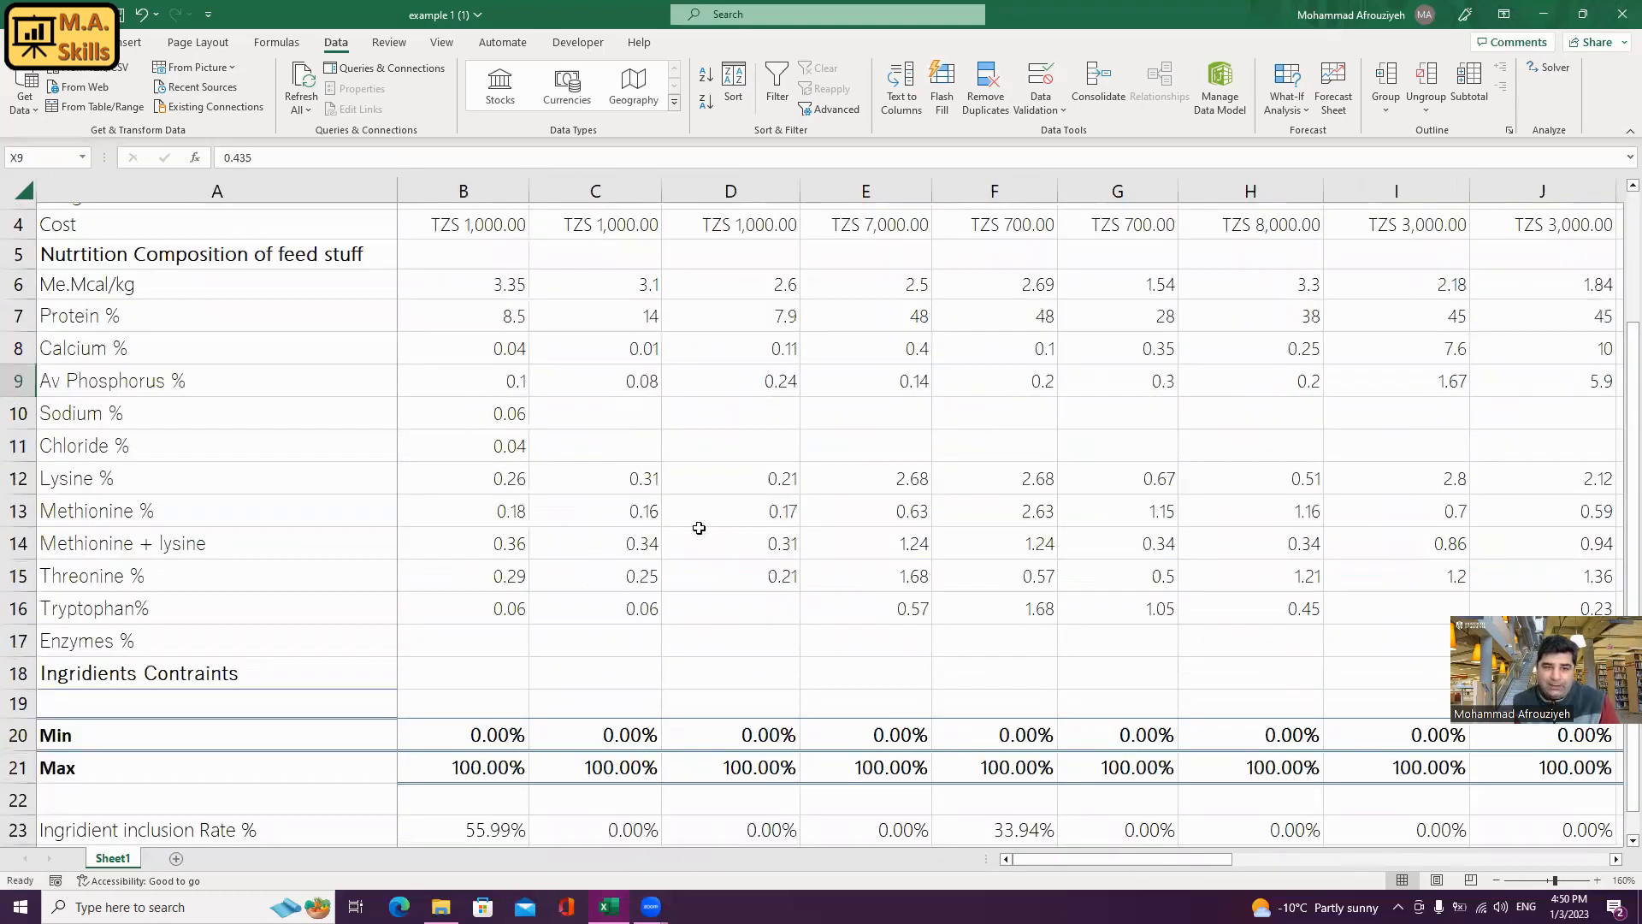
scroll(458, 258, "up", 1)
scroll(485, 753, "down", 2)
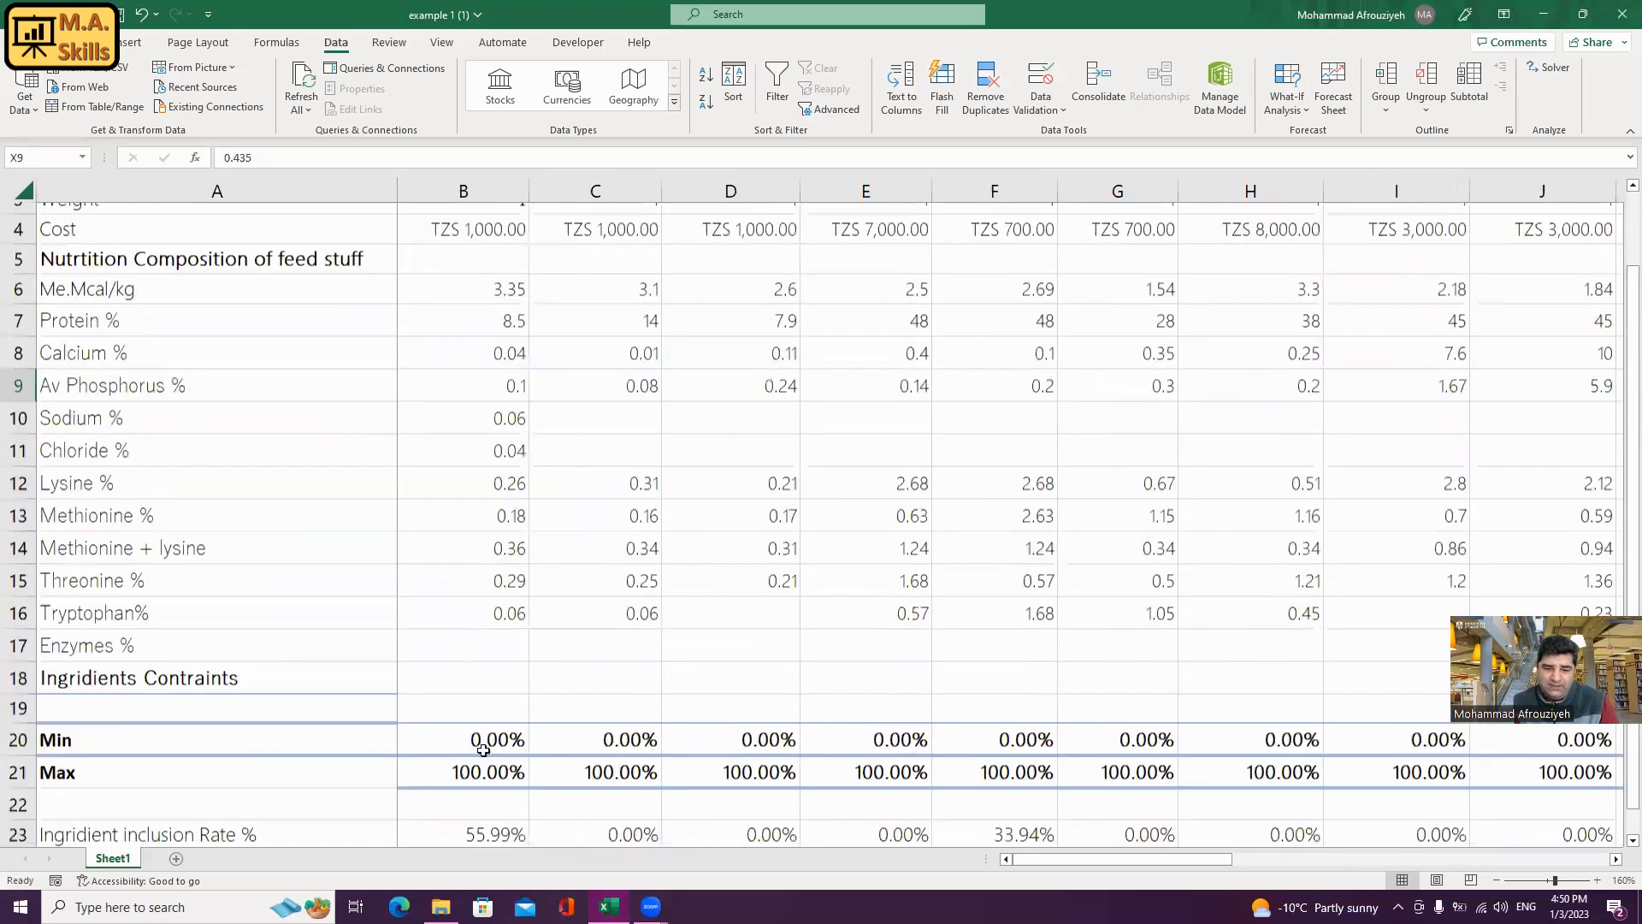
- Match the nonzero inclusion rates in B23 and F23 to their ingredient names, costs and nutrient values
left_click(491, 751)
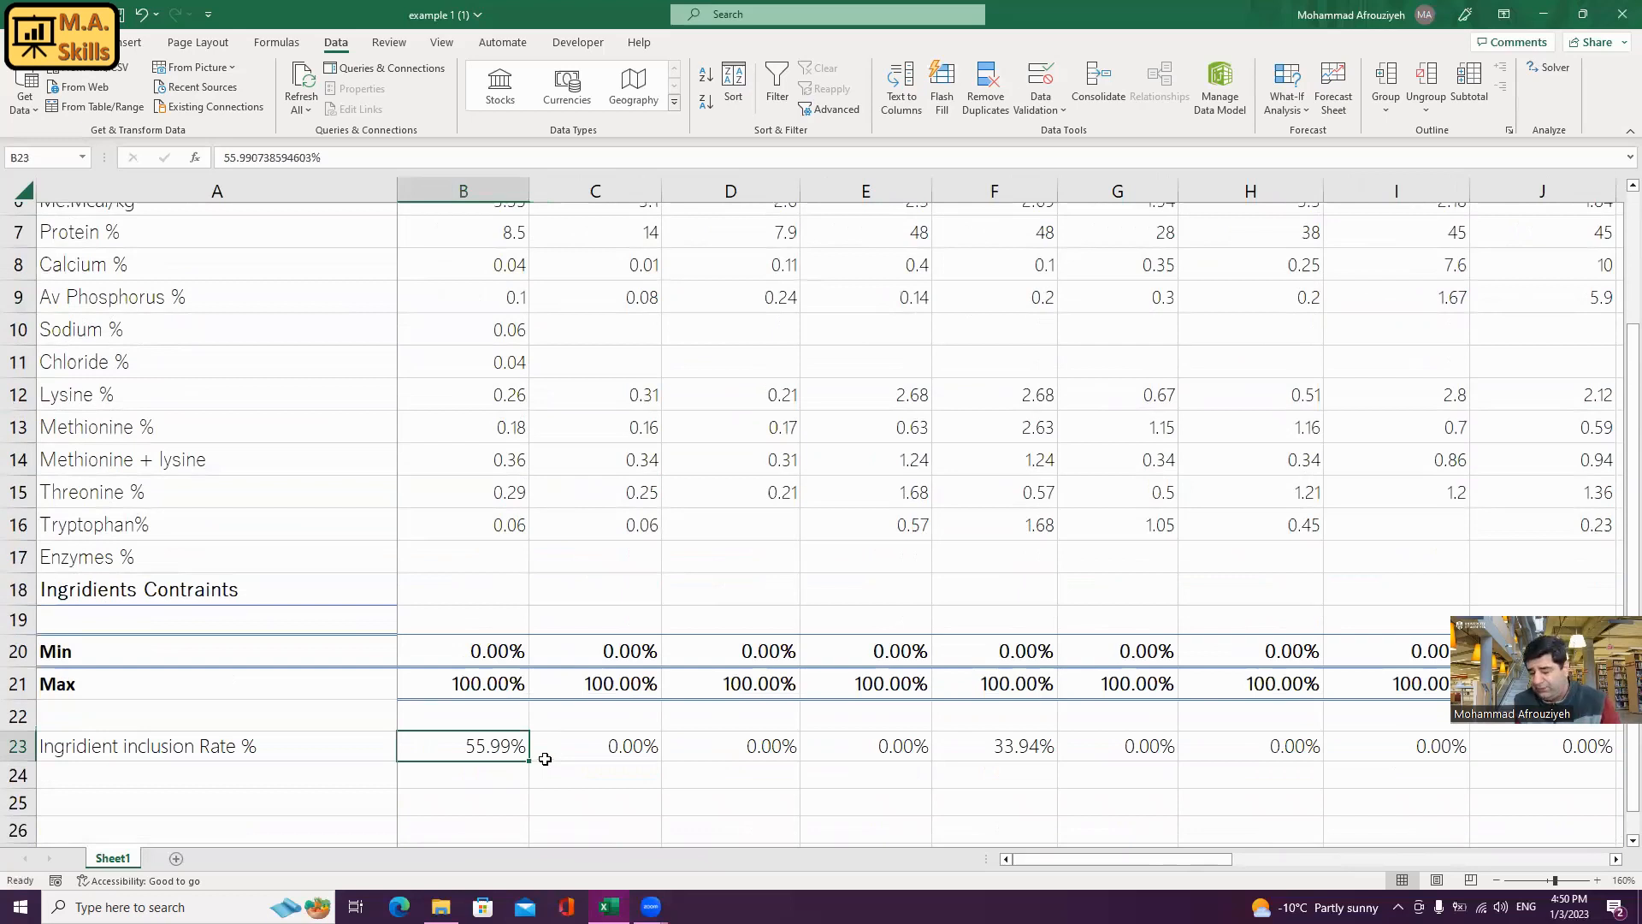
scroll(596, 594, "up", 2)
scroll(629, 520, "down", 1)
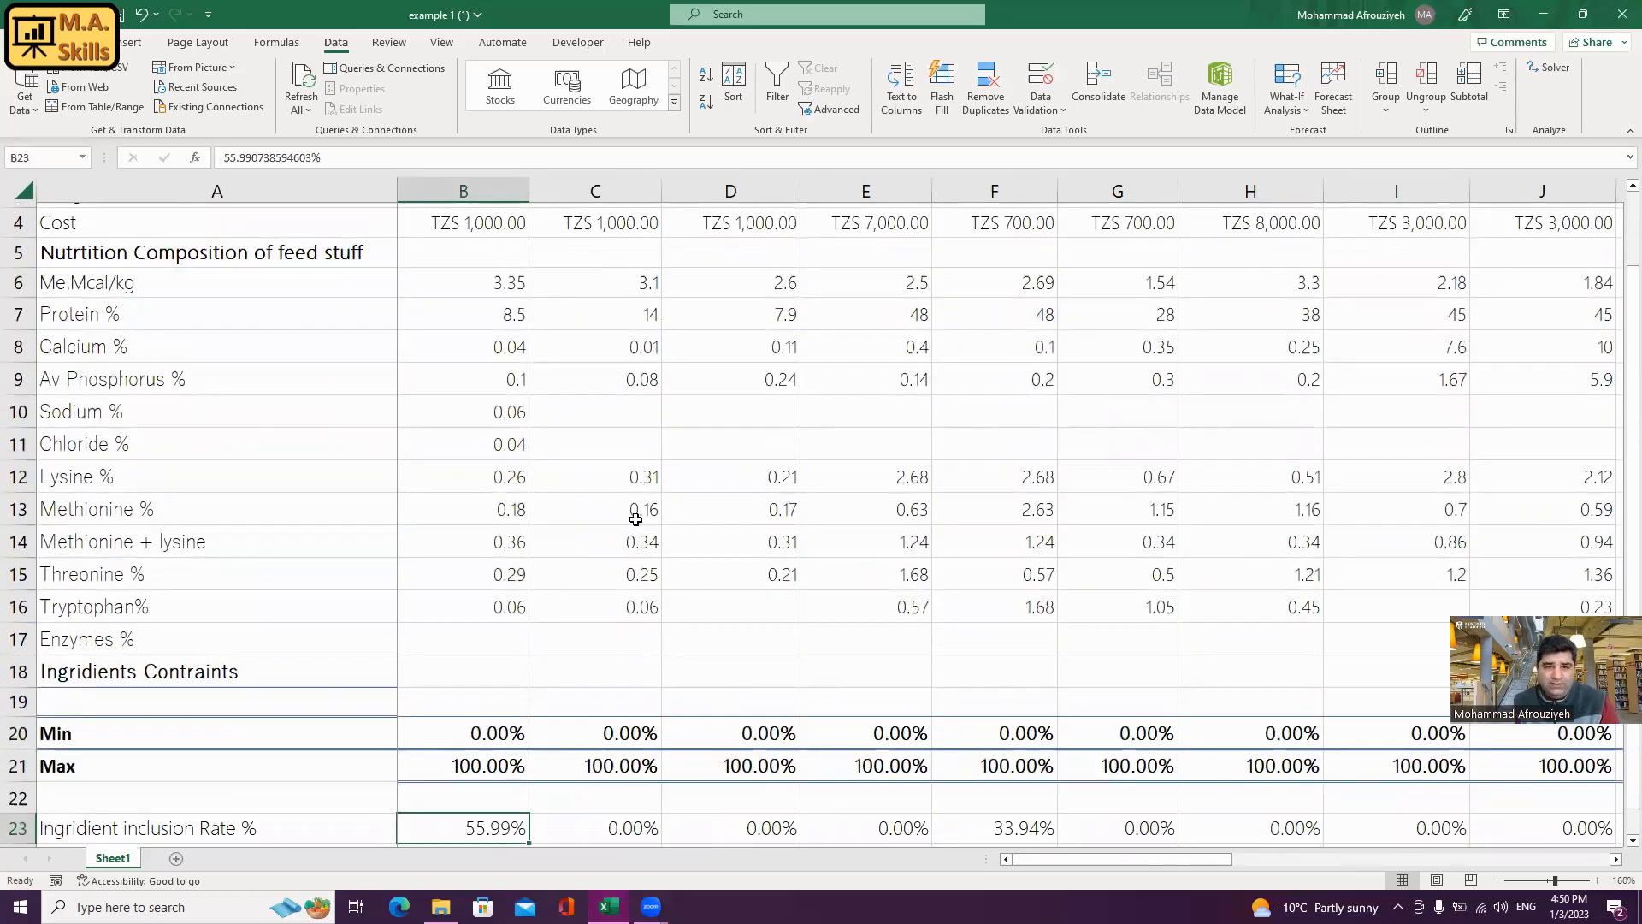
scroll(635, 519, "up", 1)
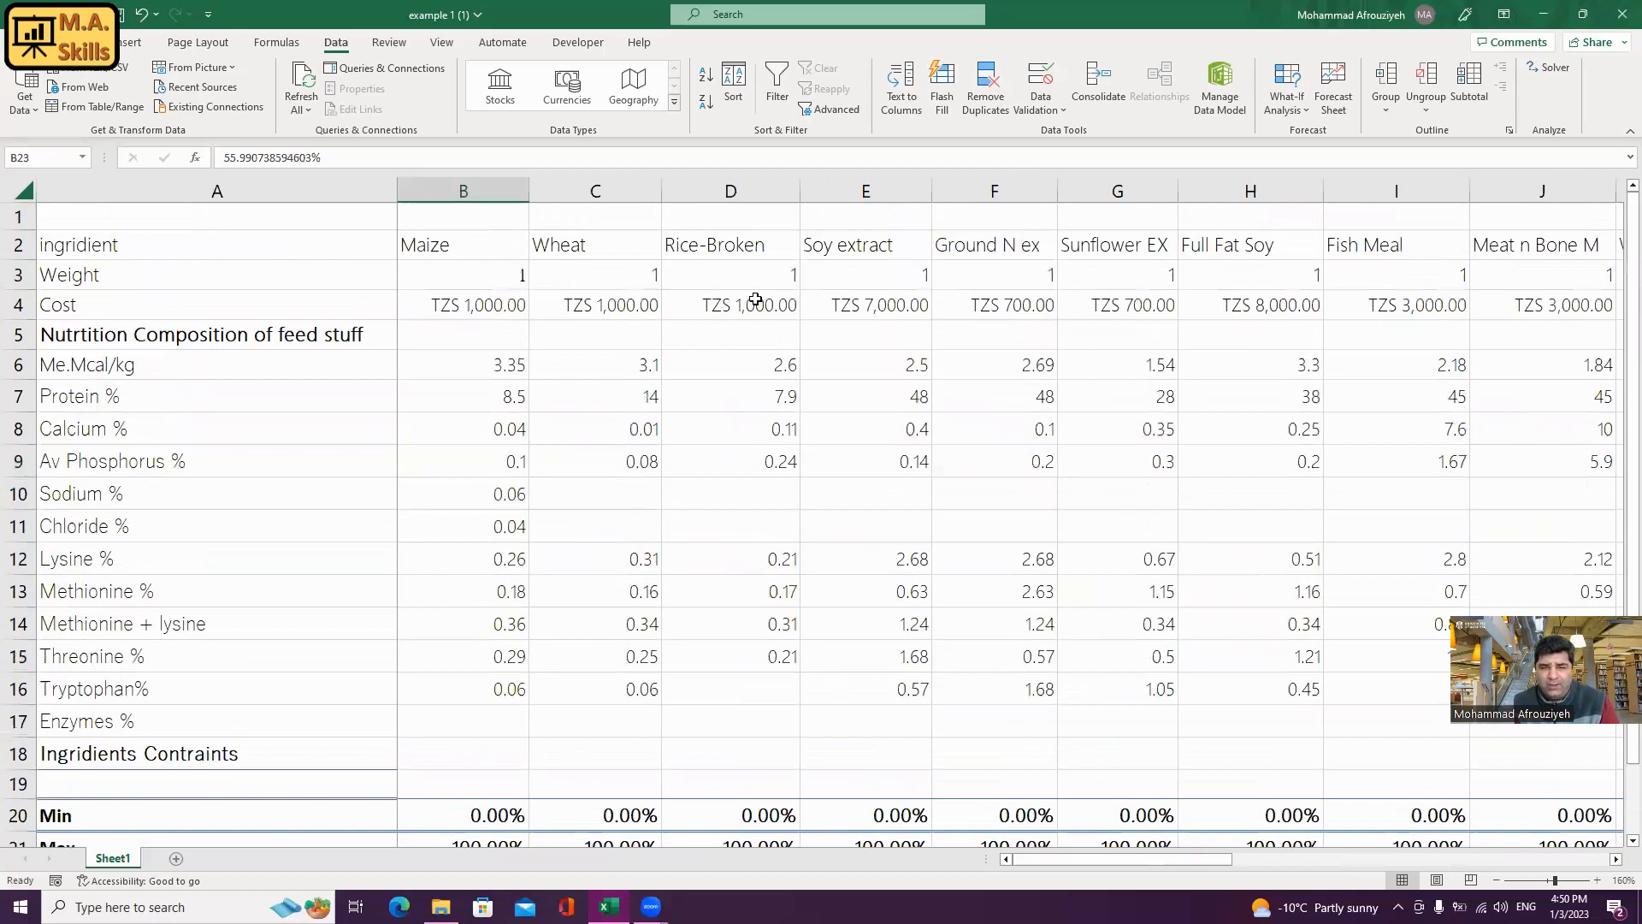
scroll(834, 304, "down", 1)
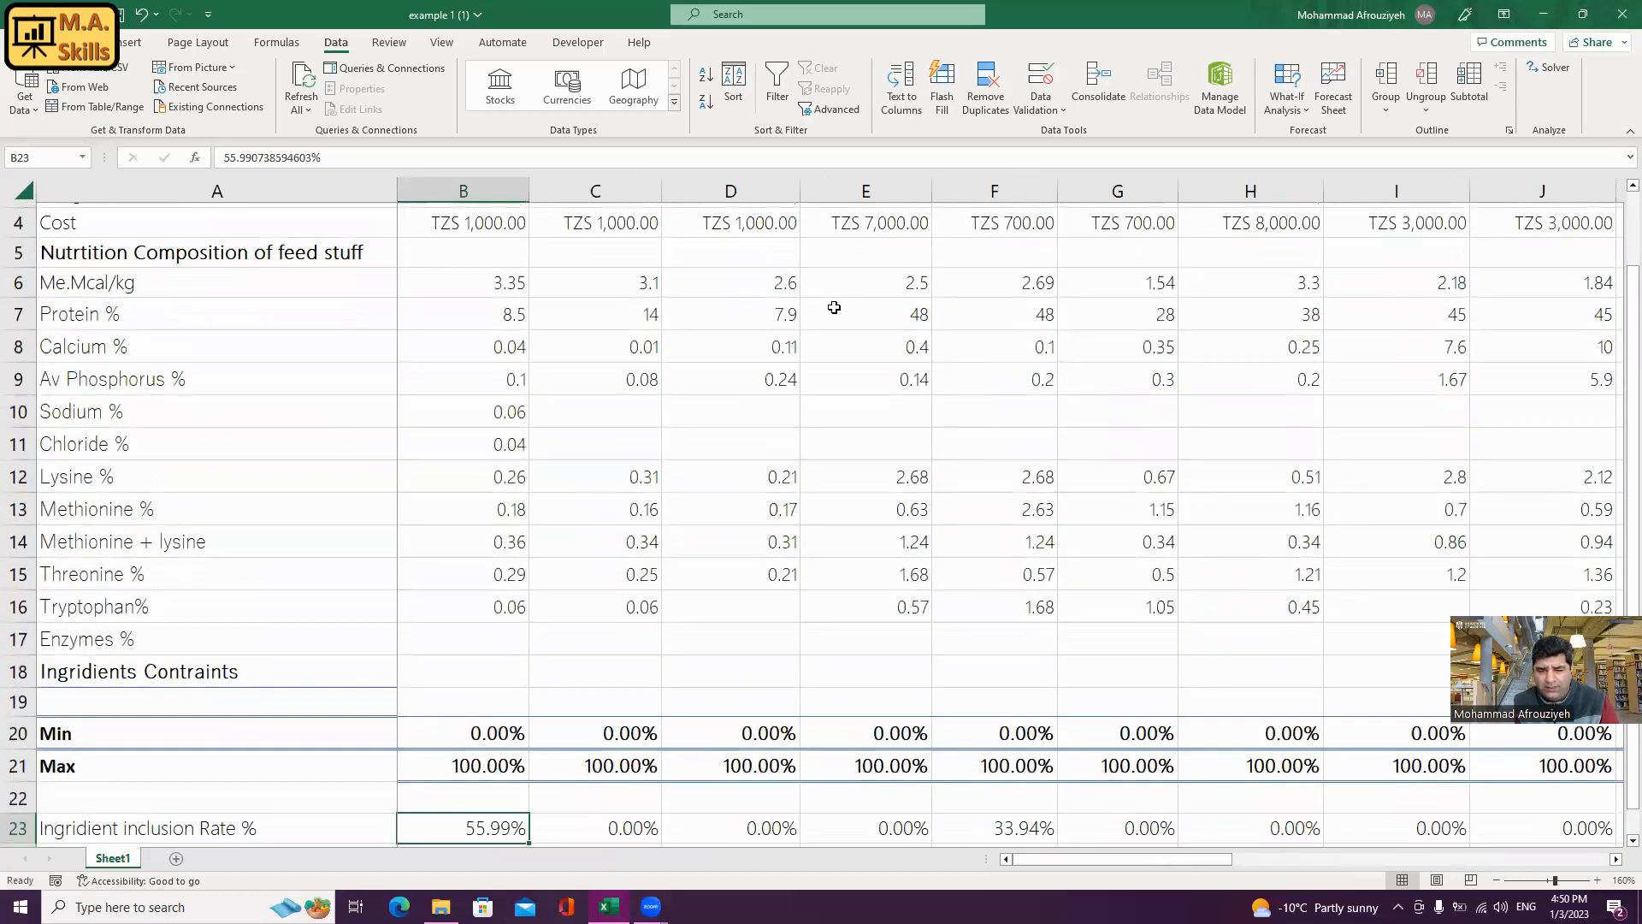
scroll(982, 385, "down", 1)
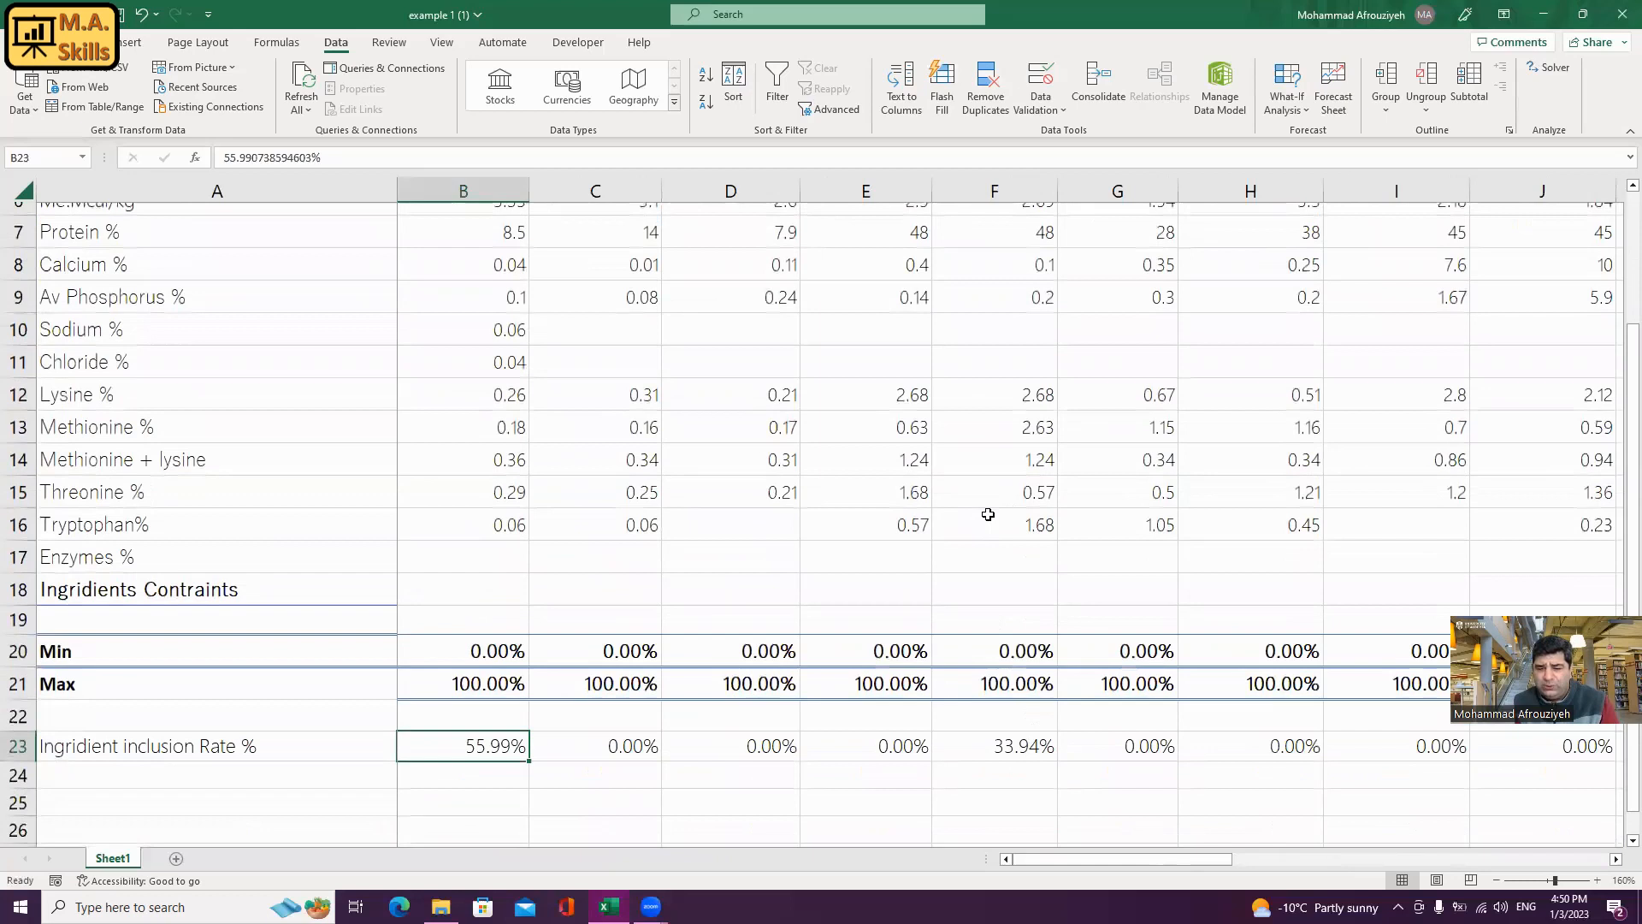
scroll(988, 514, "up", 1)
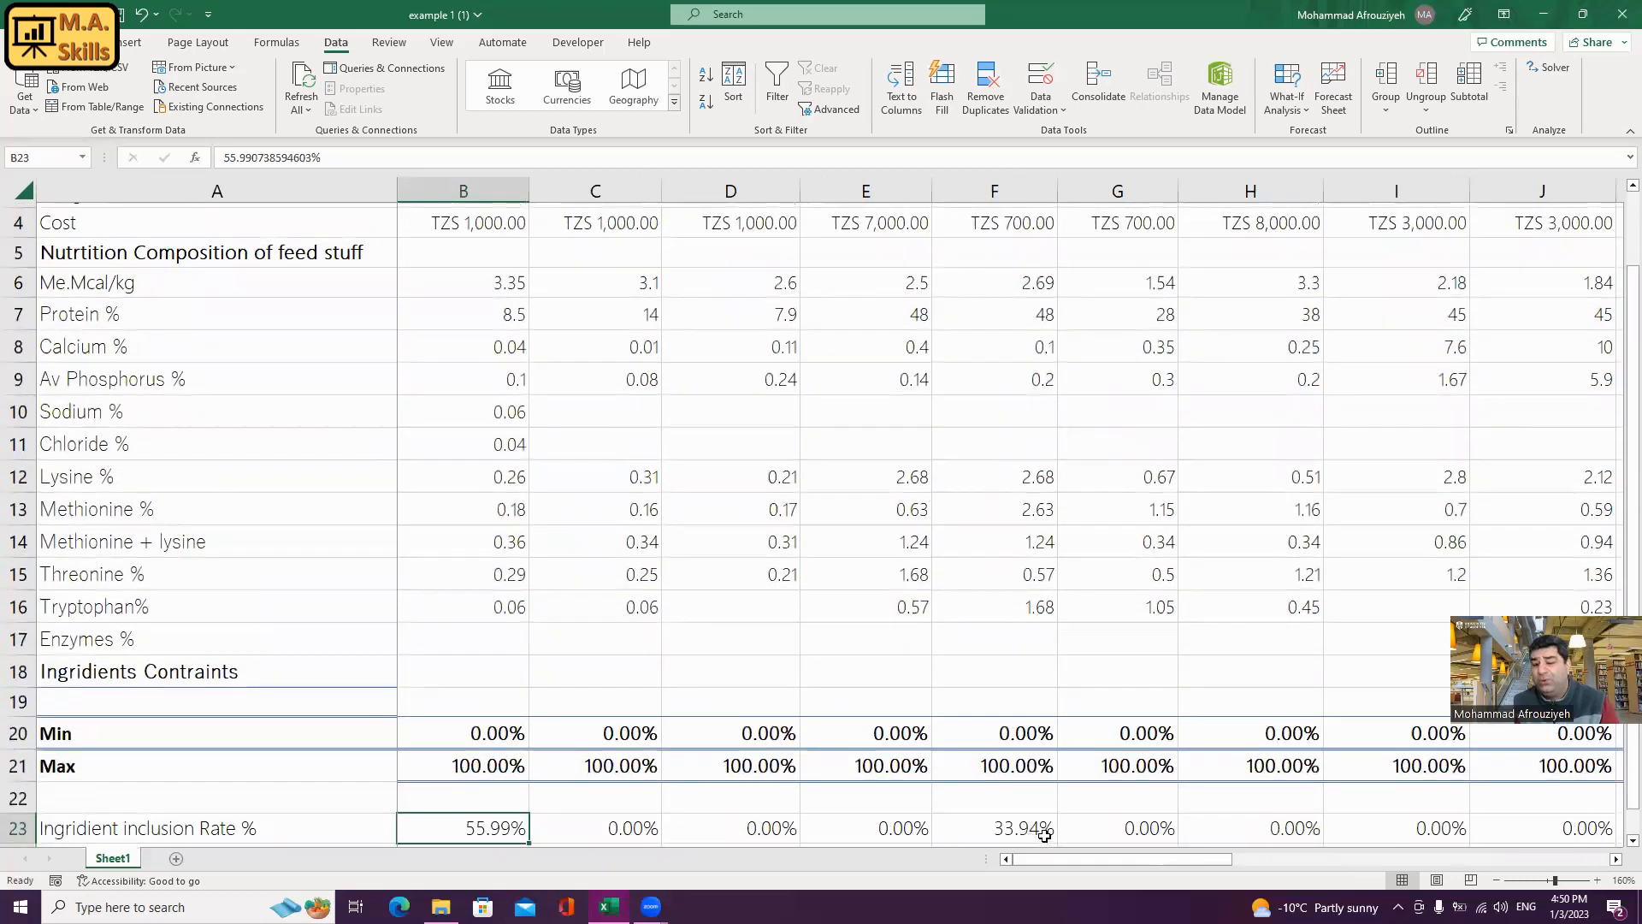
scroll(1035, 717, "up", 1)
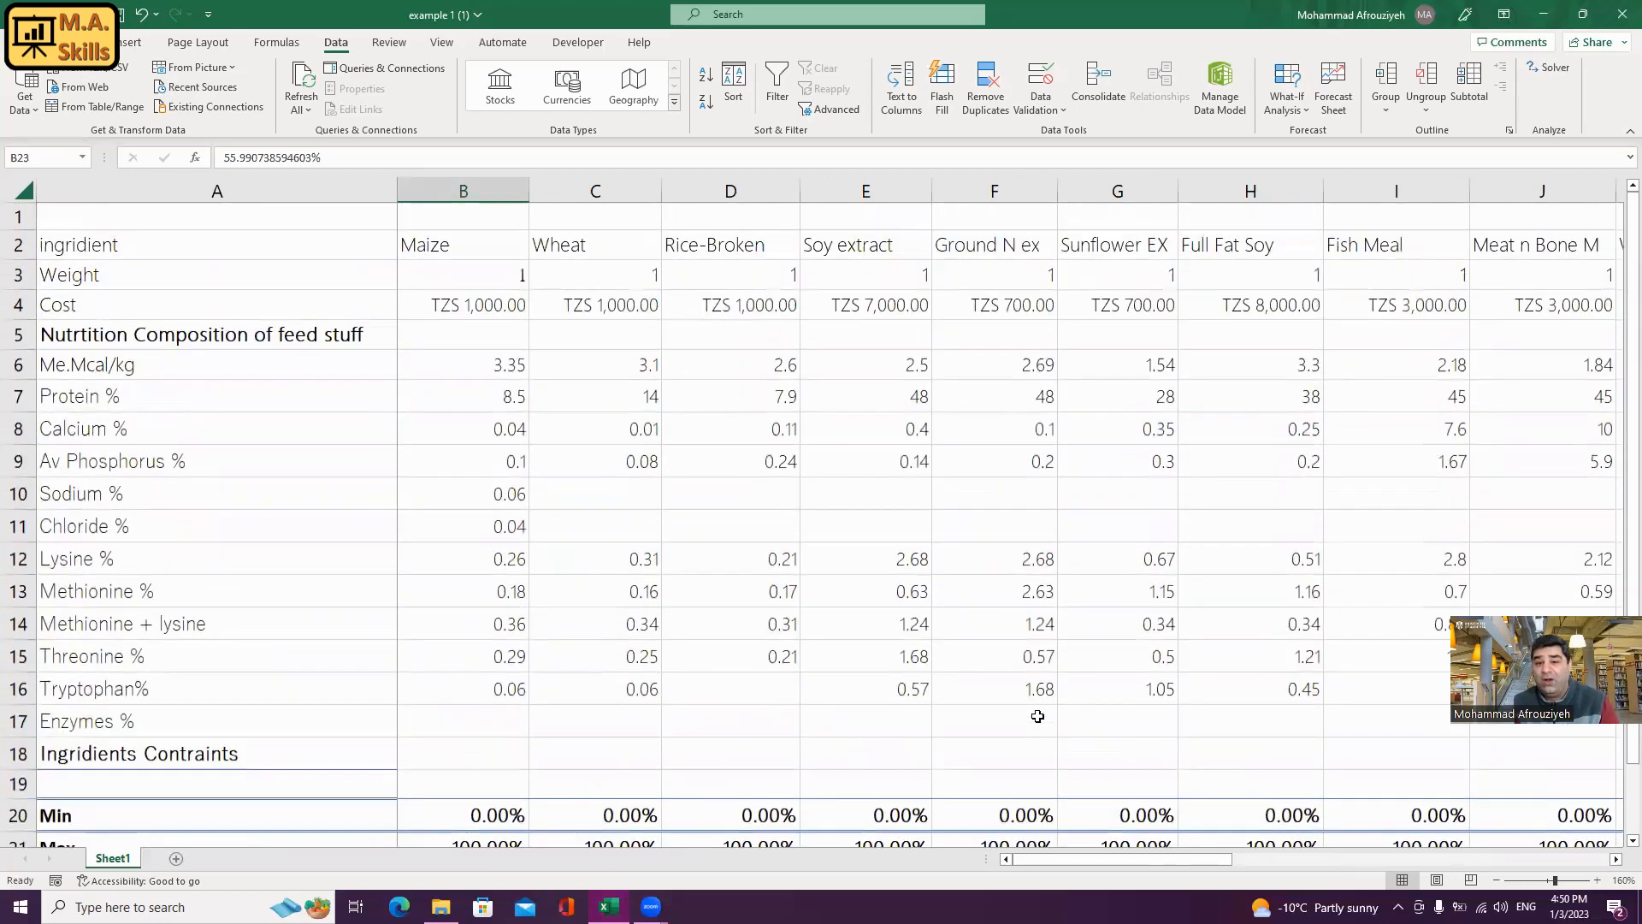
left_click(1035, 247)
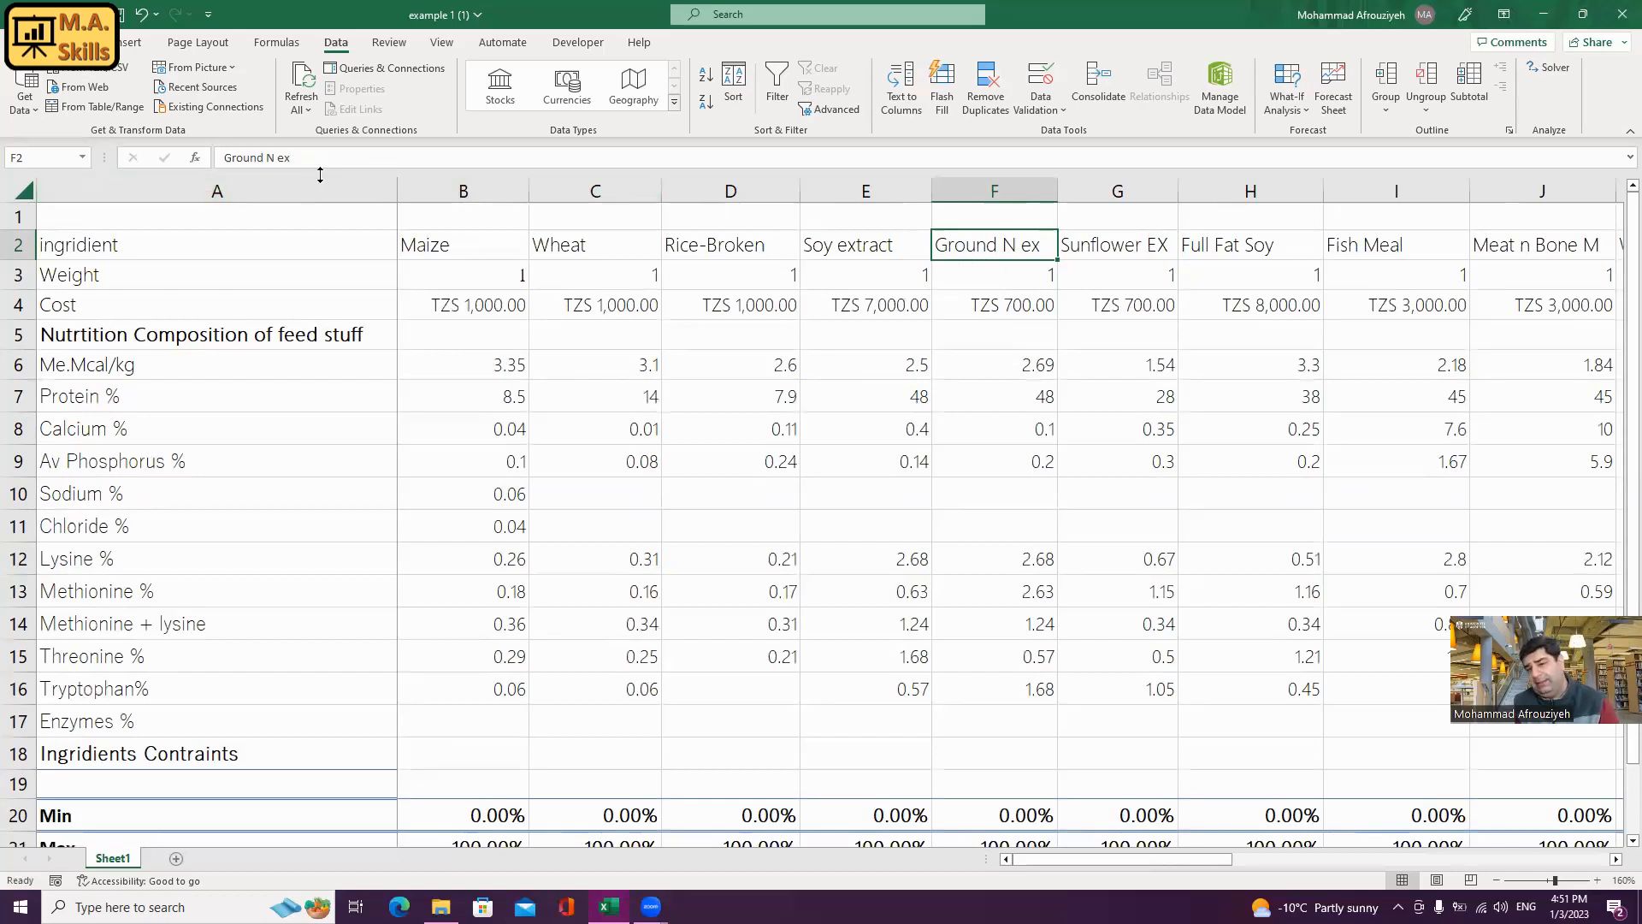
- Check the inclusion rates of Wheat, Rice-Broken and Soy extract in C23:E23 against their ingredient columns
scroll(1146, 736, "down", 1)
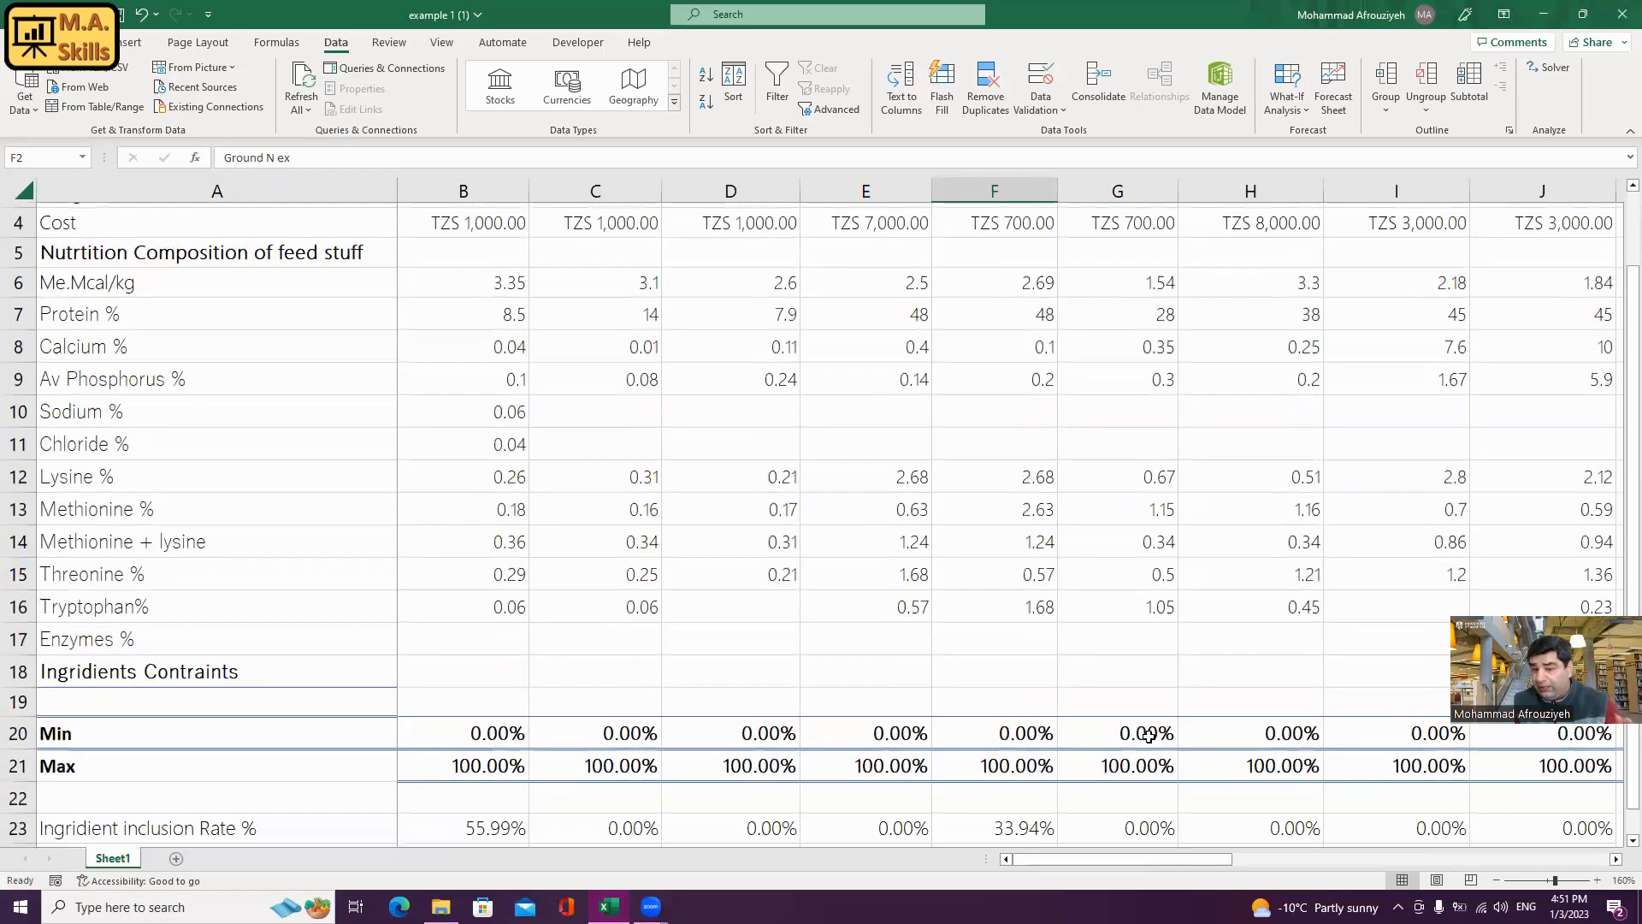
scroll(1128, 757, "down", 2)
left_click_drag(1156, 859, 1098, 858)
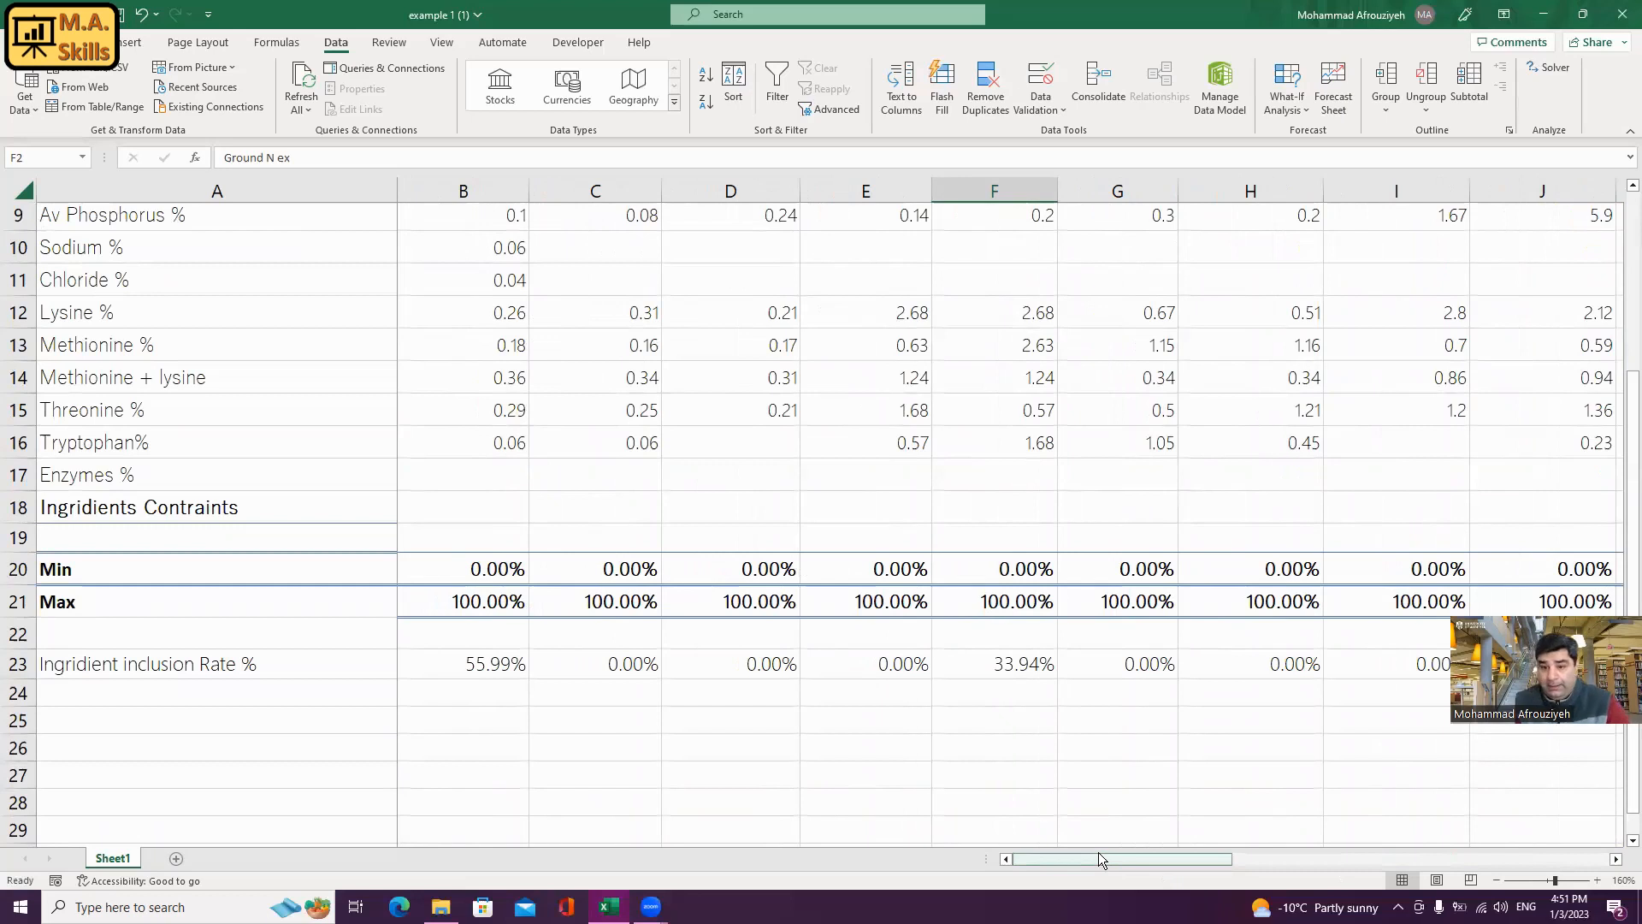
left_click(619, 668)
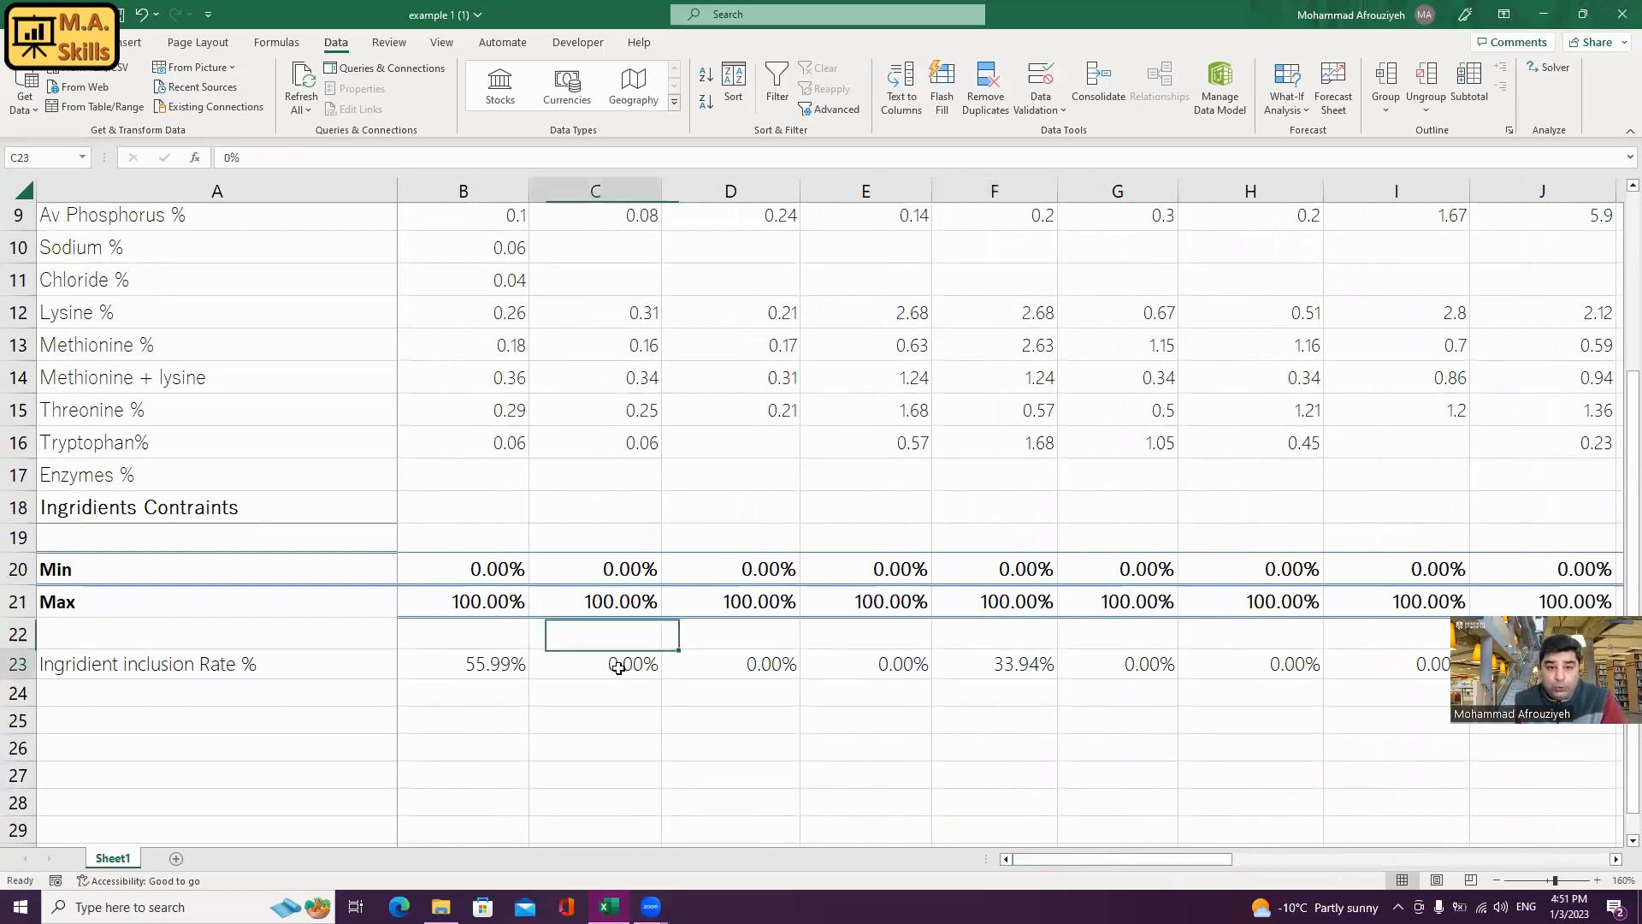
scroll(676, 681, "up", 3)
scroll(663, 788, "down", 1)
scroll(606, 426, "up", 1)
scroll(732, 313, "down", 1)
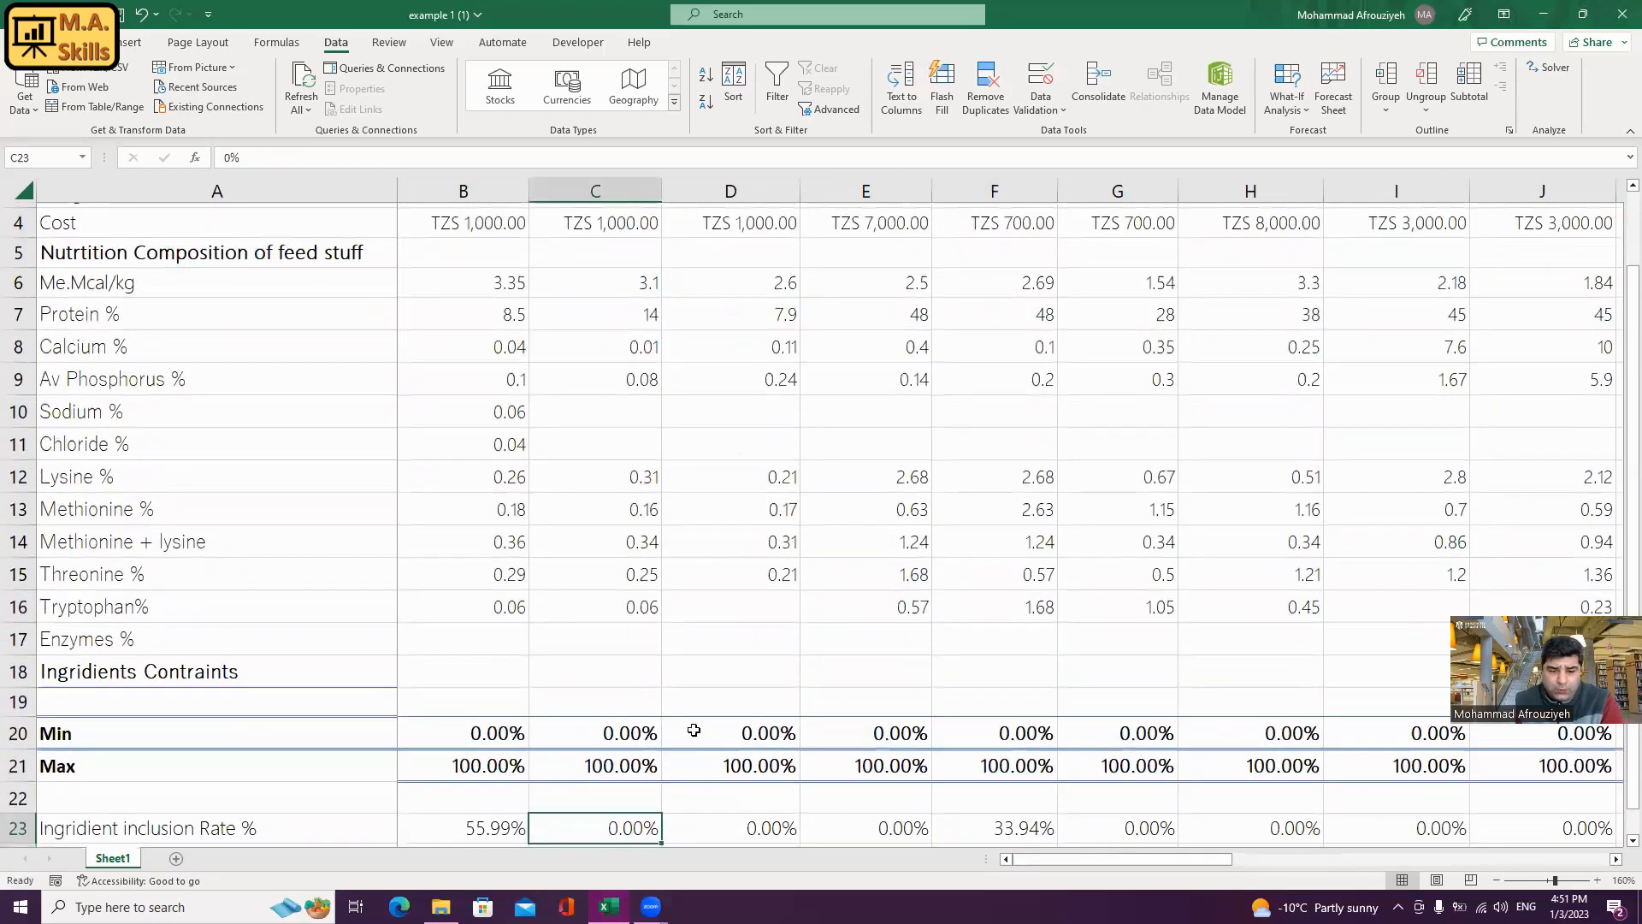
left_click_drag(905, 827, 651, 826)
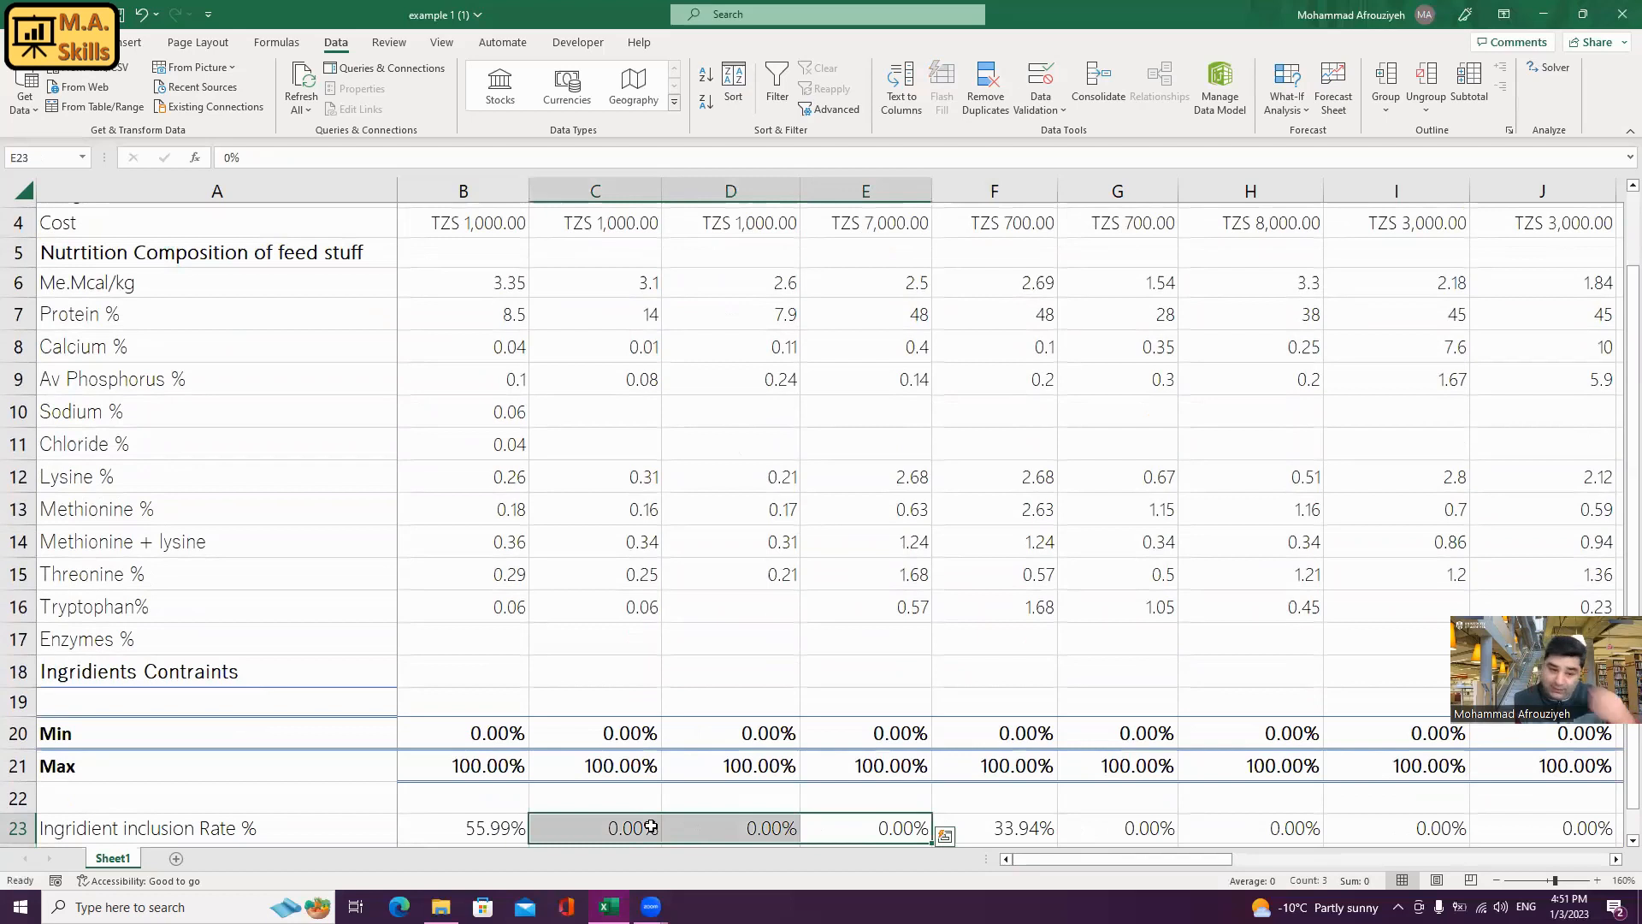
- Set the minimum inclusion constraint for Wheat in cell C20 to 10%
left_click(636, 736)
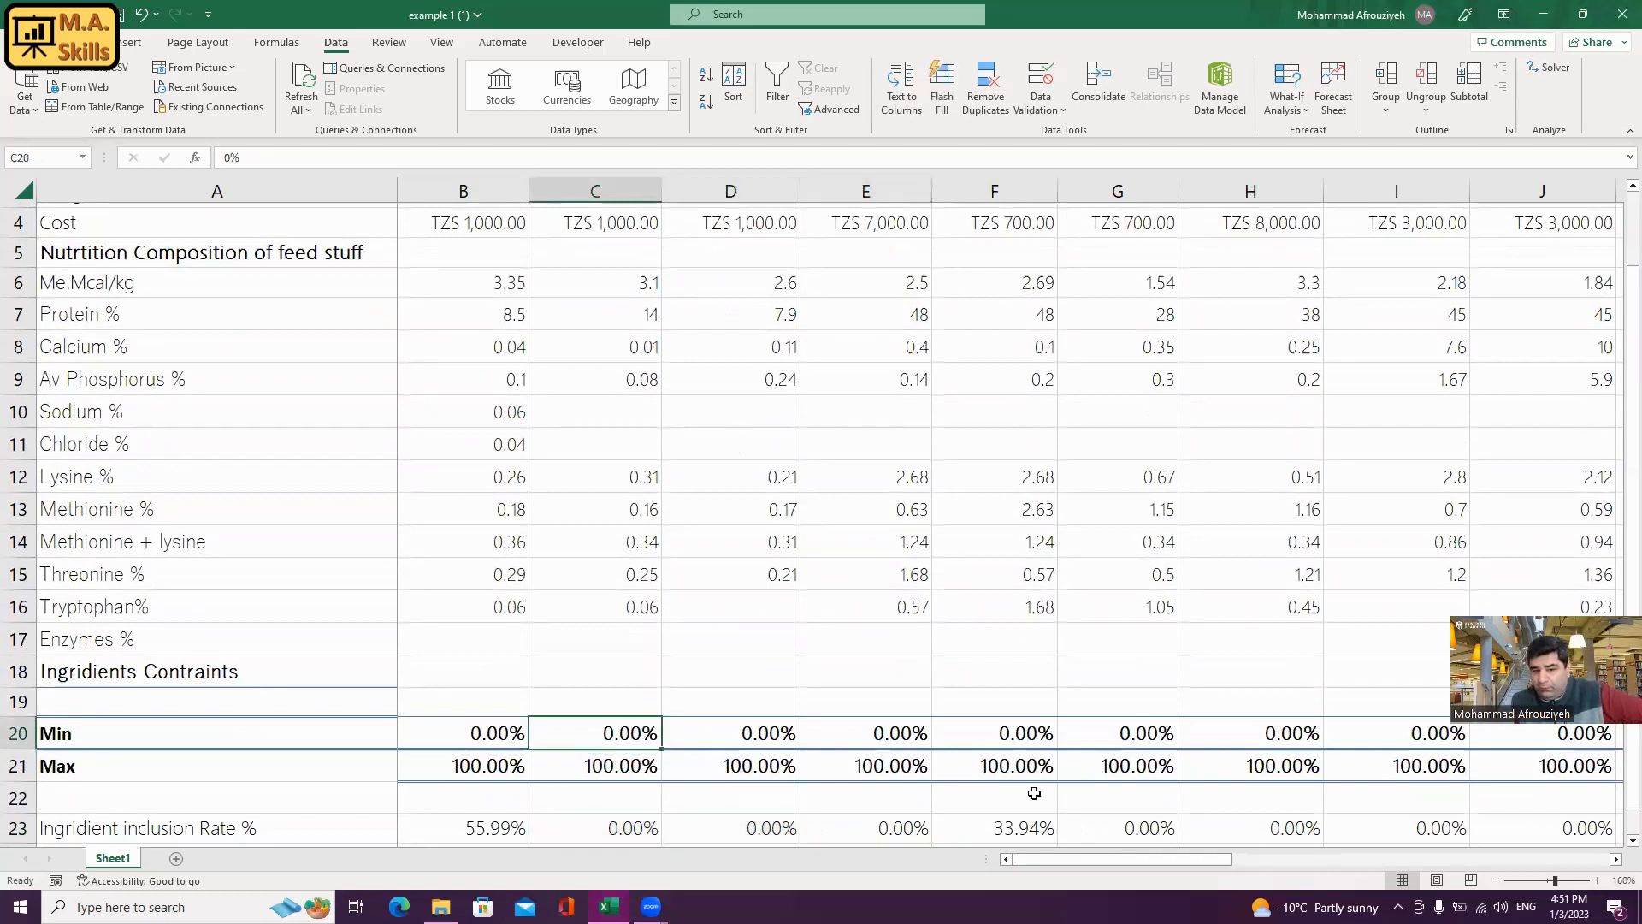
scroll(1035, 794, "down", 1)
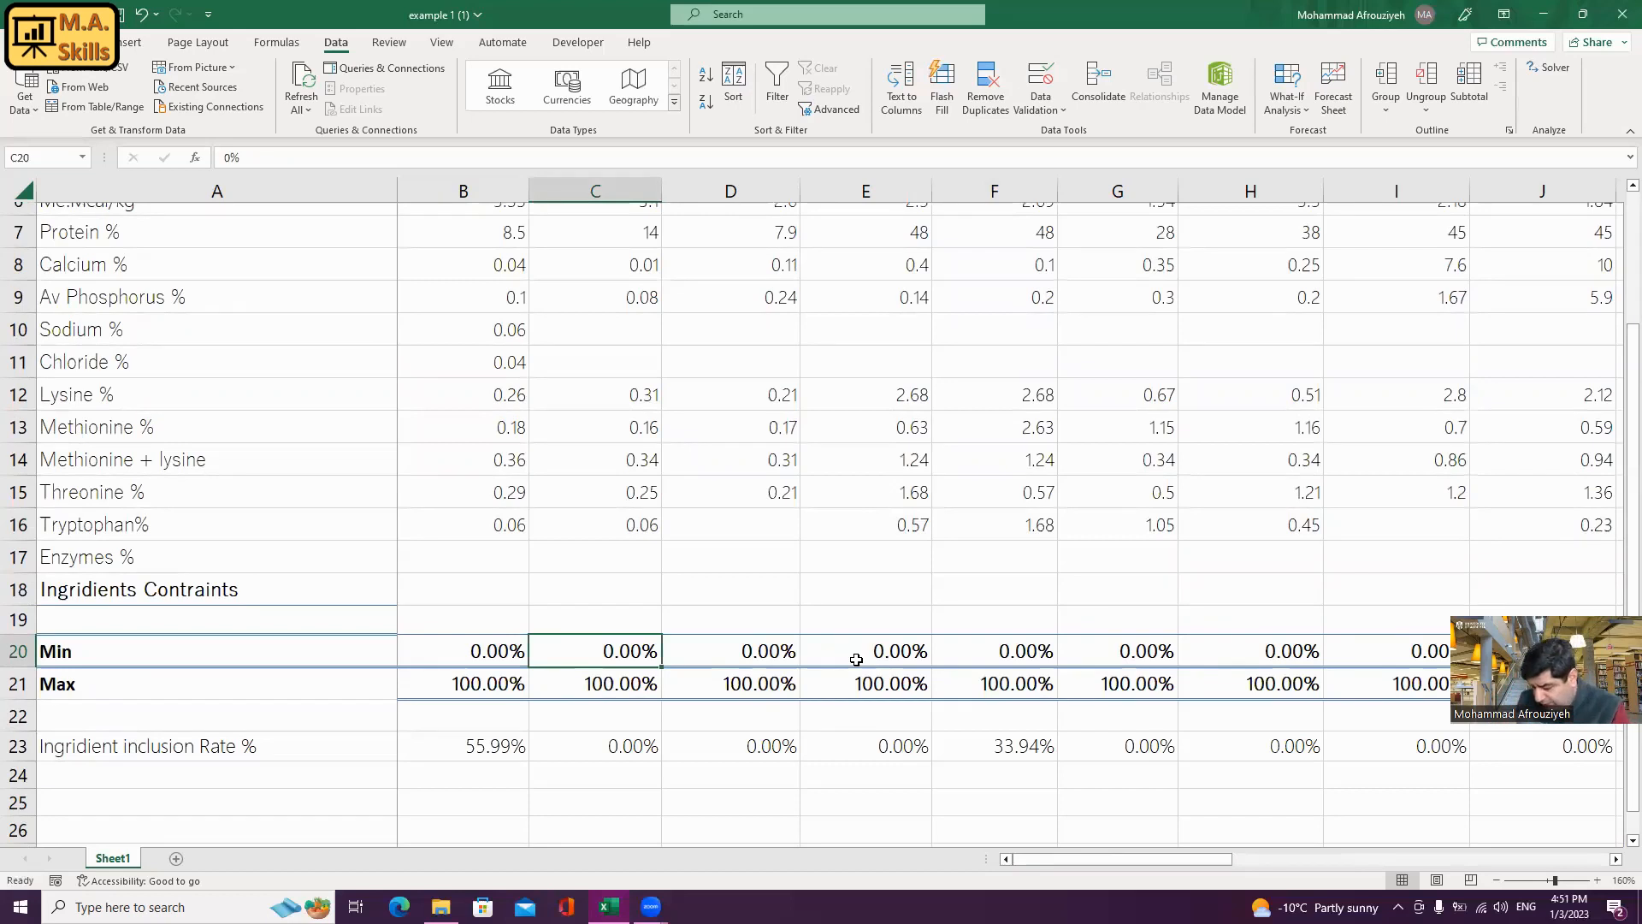
type("10")
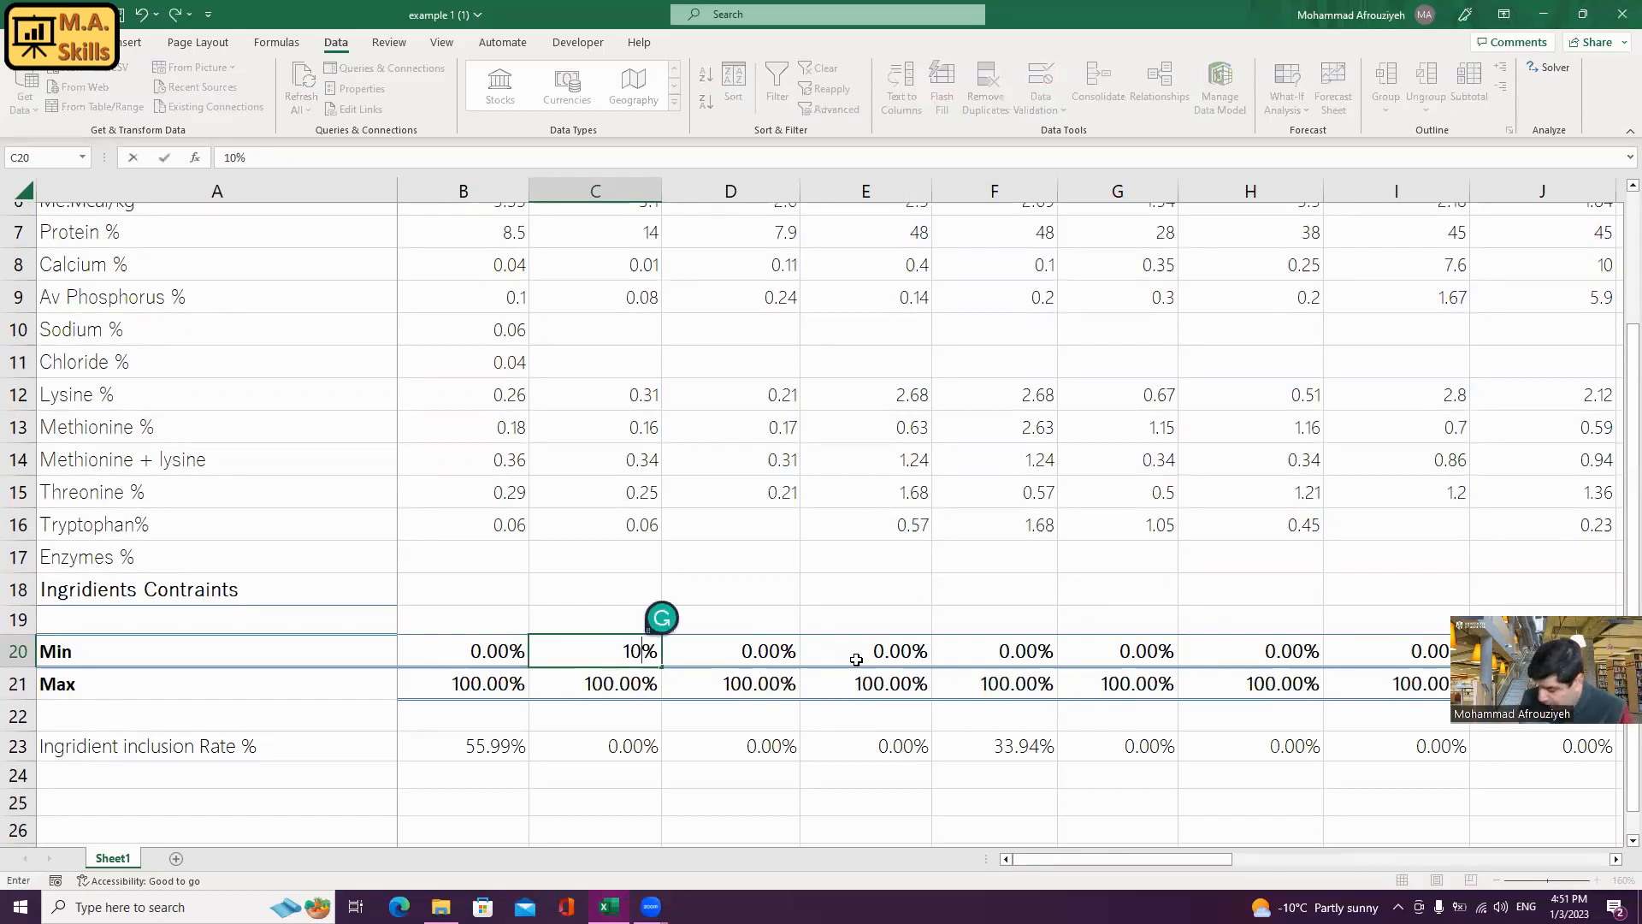
key("Tab")
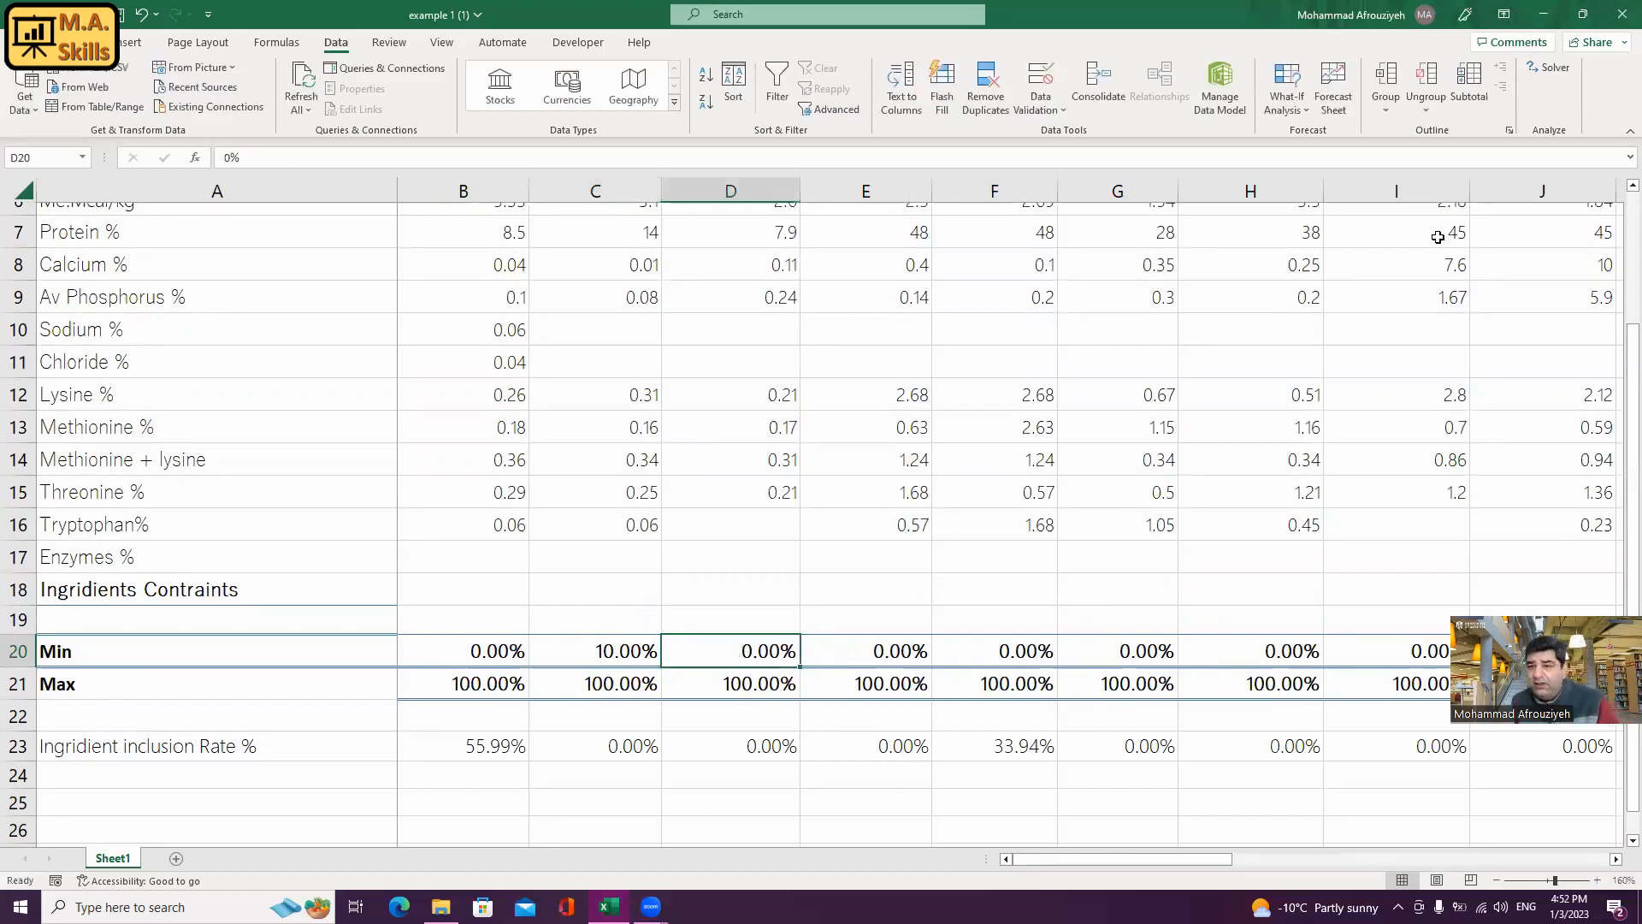
- Run Solver again with the existing objective and constraints, and keep the Solver solution
left_click(1548, 67)
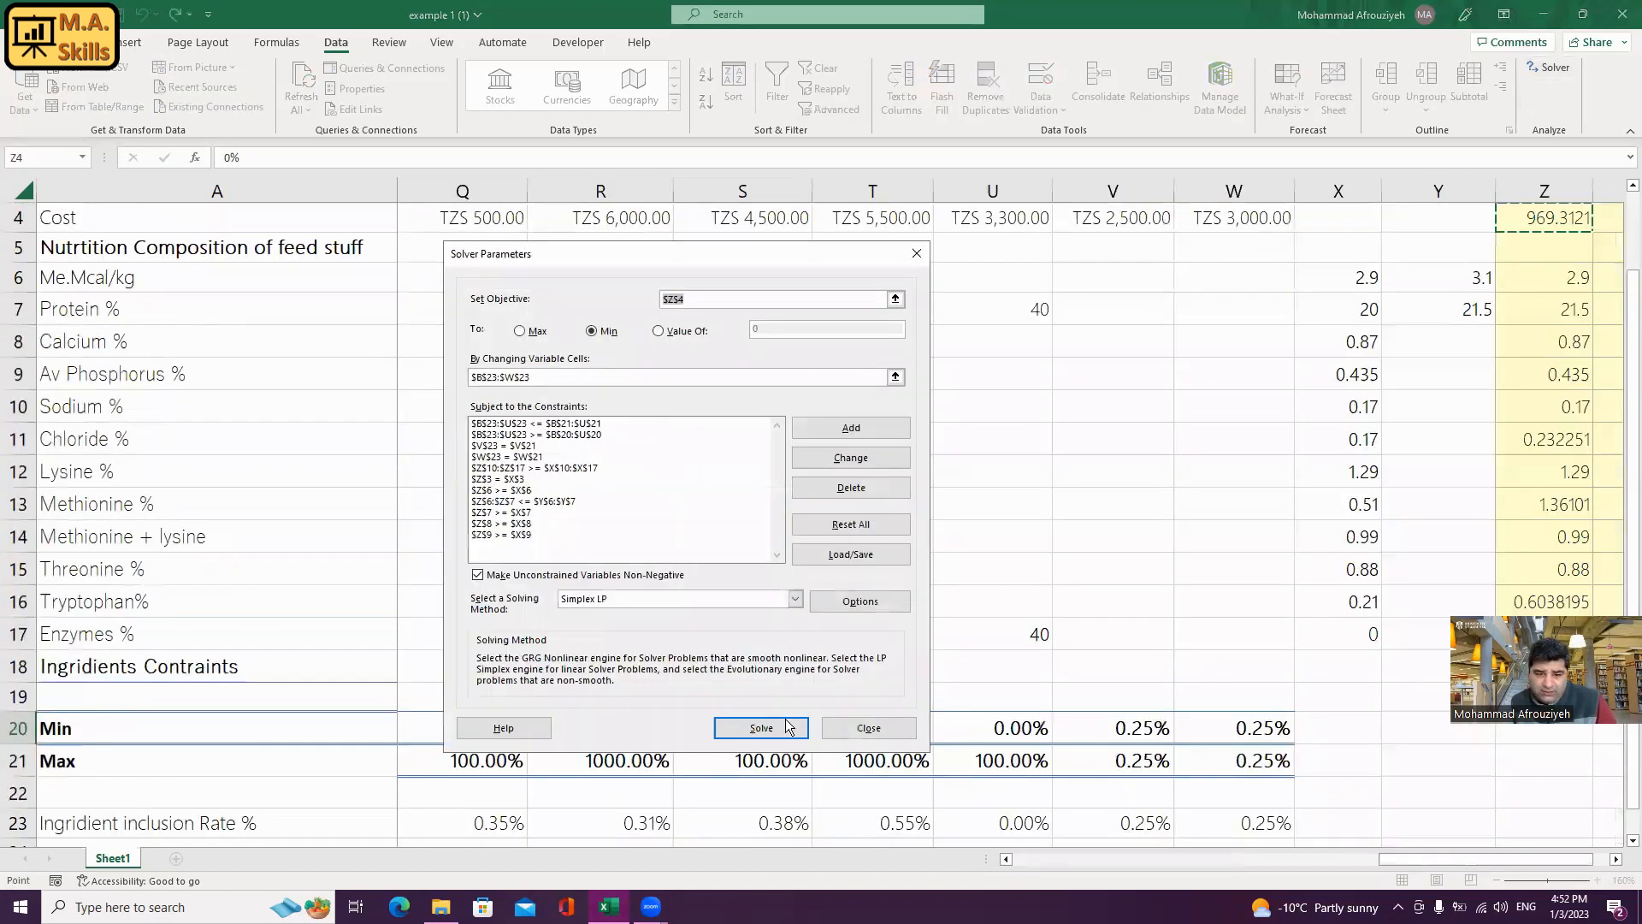
left_click(787, 724)
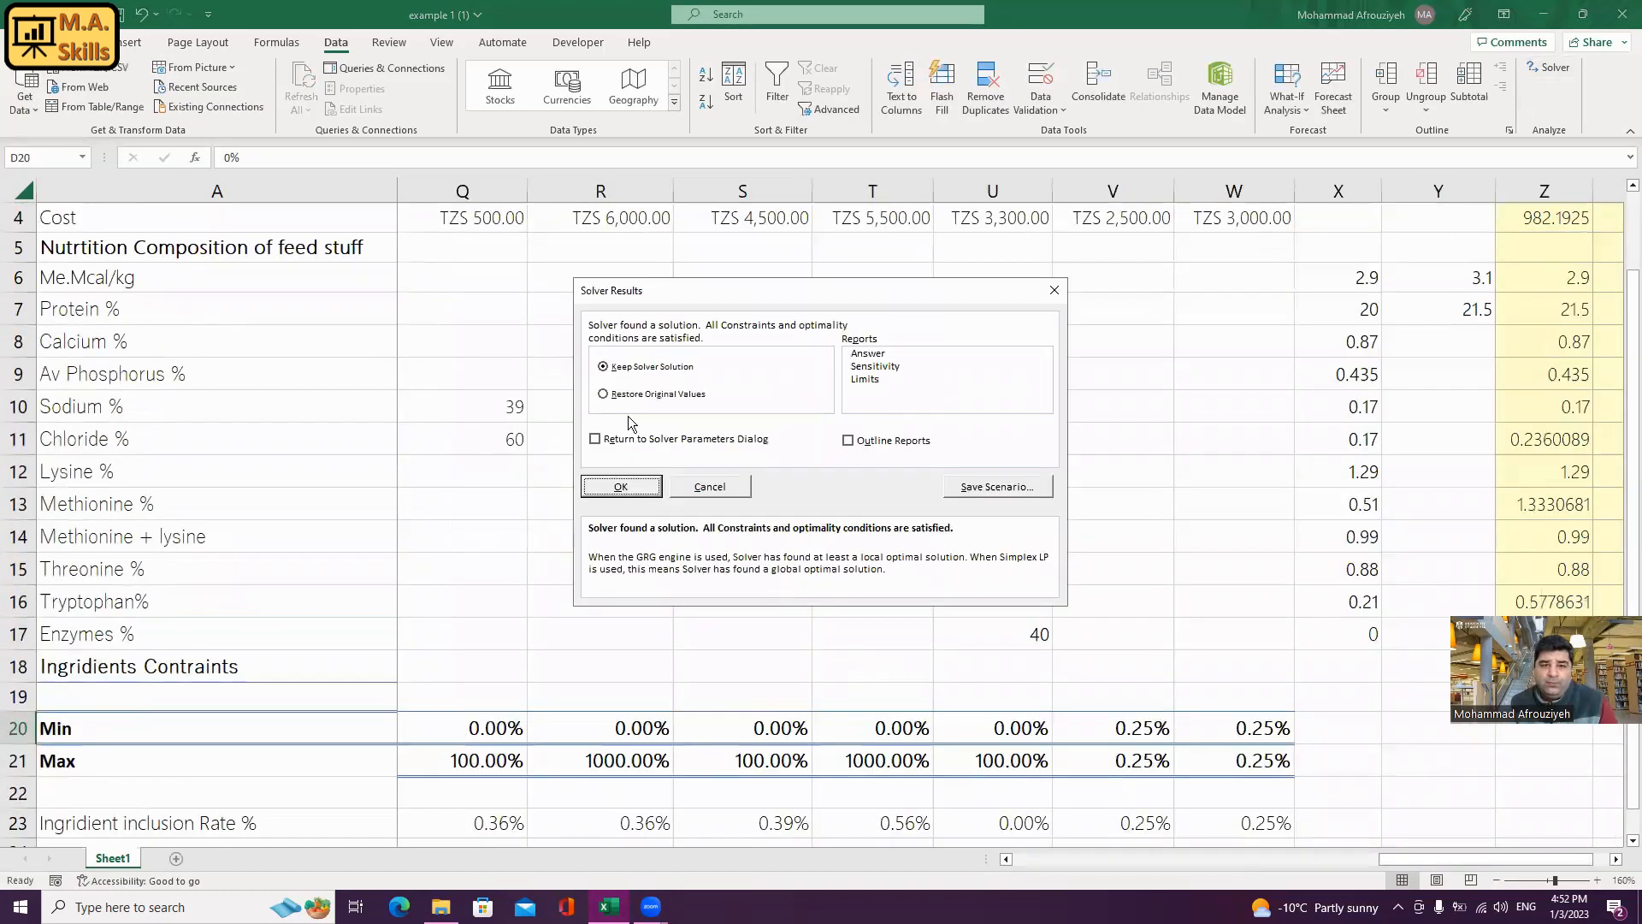
left_click(628, 485)
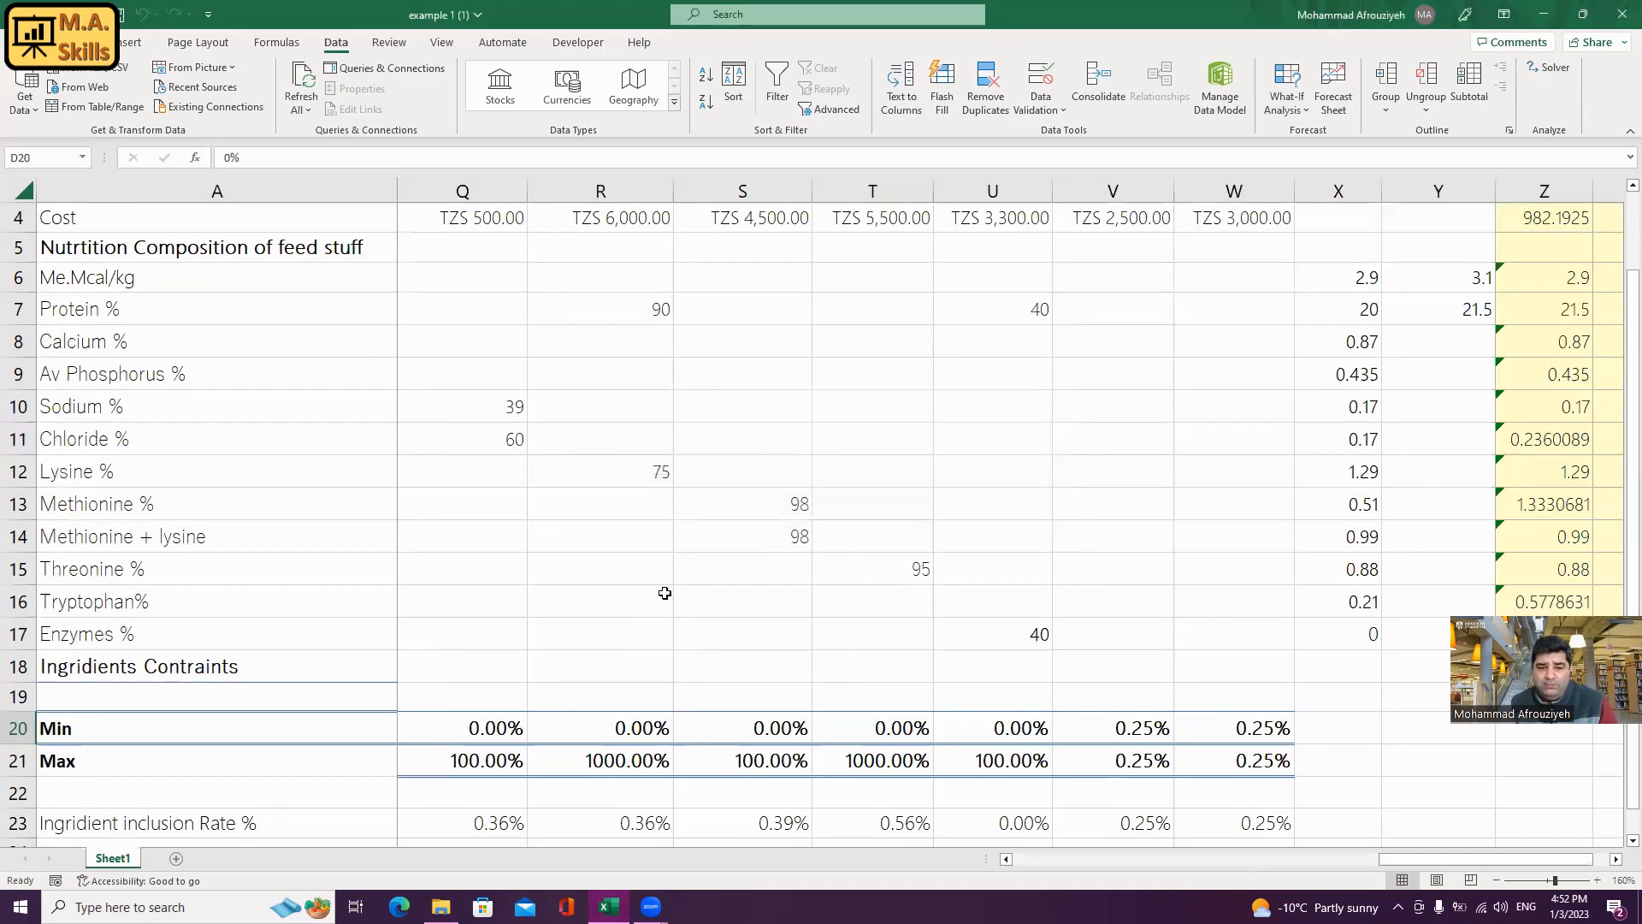
- Review the recalculated ingredient inclusion rates in row 23 against the ingredient names, costs and constraints
scroll(664, 594, "down", 3)
left_click_drag(1442, 852, 1057, 855)
scroll(496, 644, "up", 2)
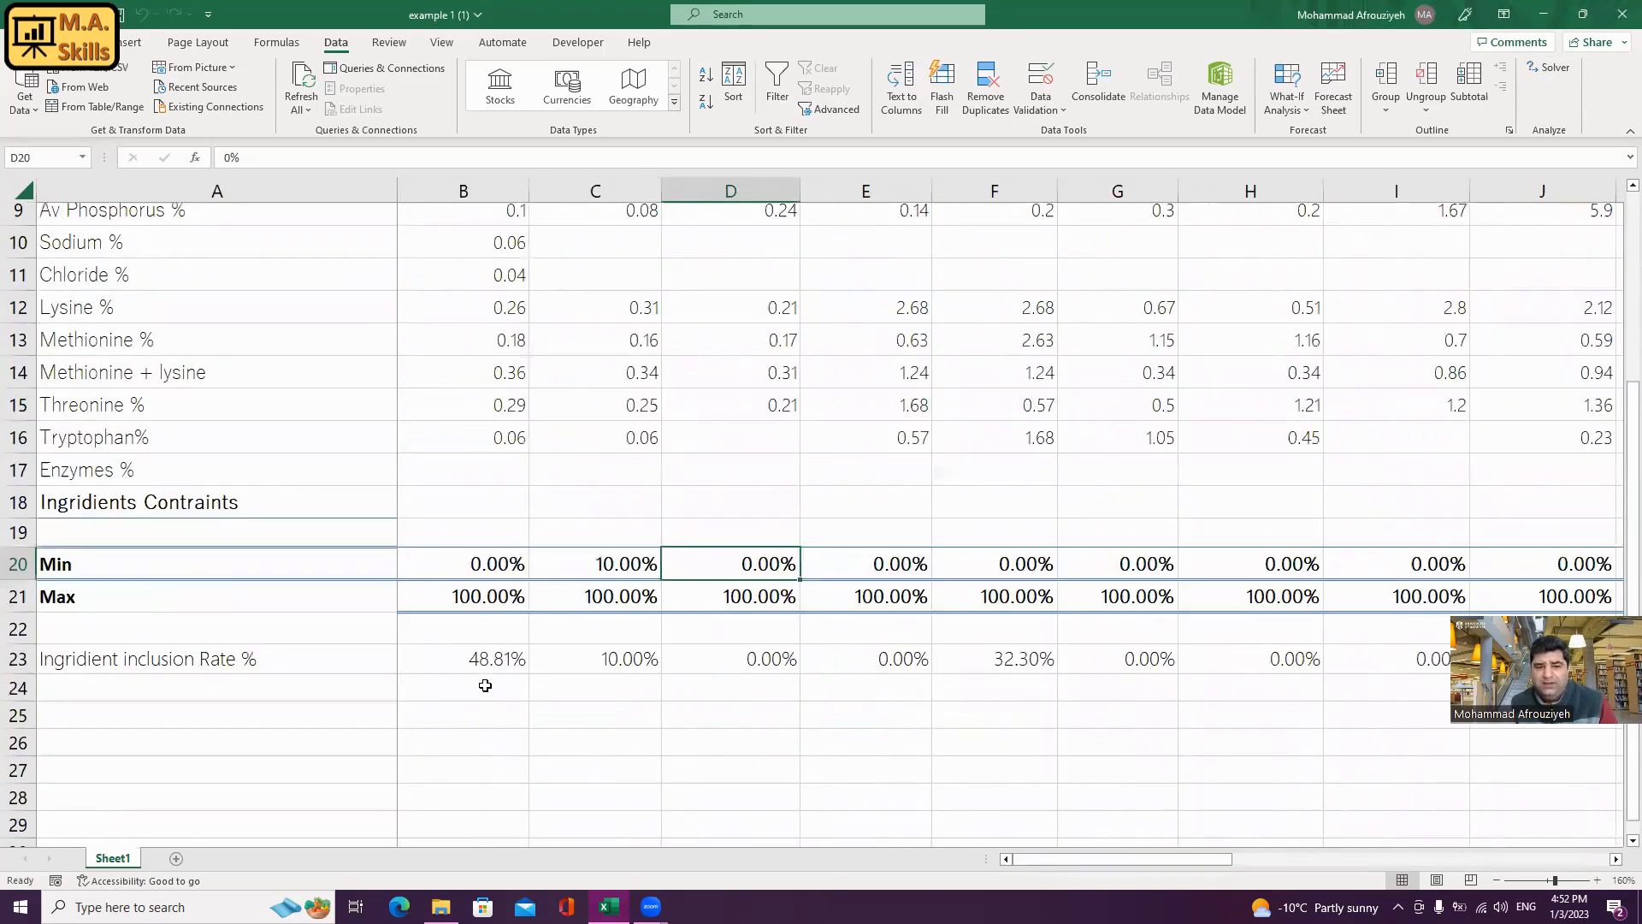
scroll(470, 578, "up", 2)
scroll(473, 354, "up", 1)
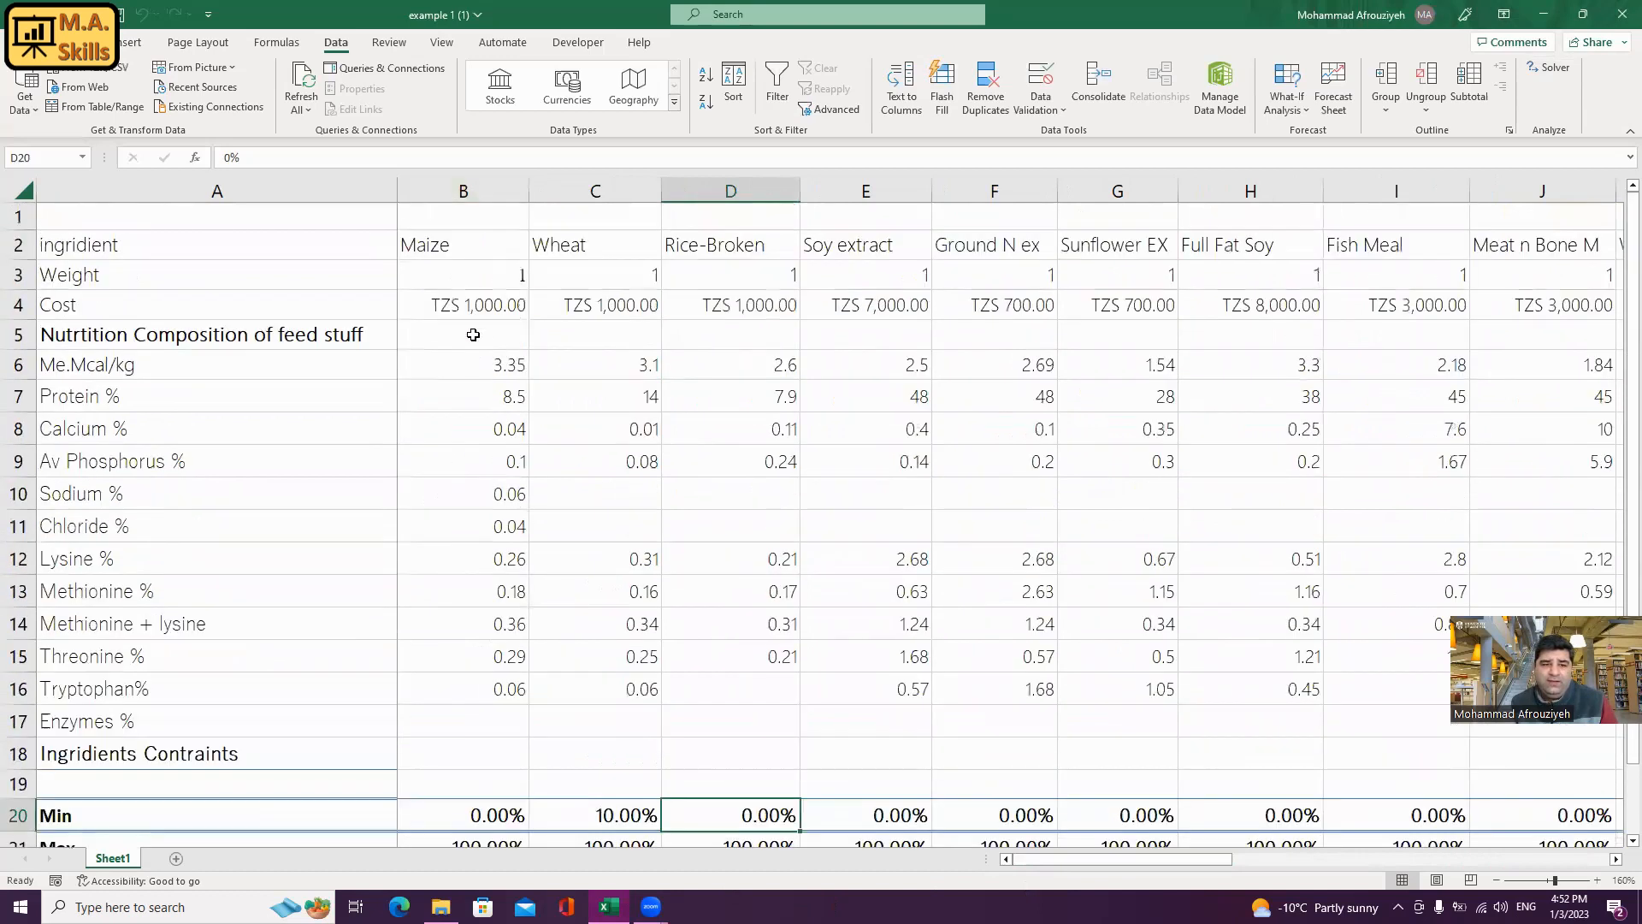
scroll(436, 475, "down", 4)
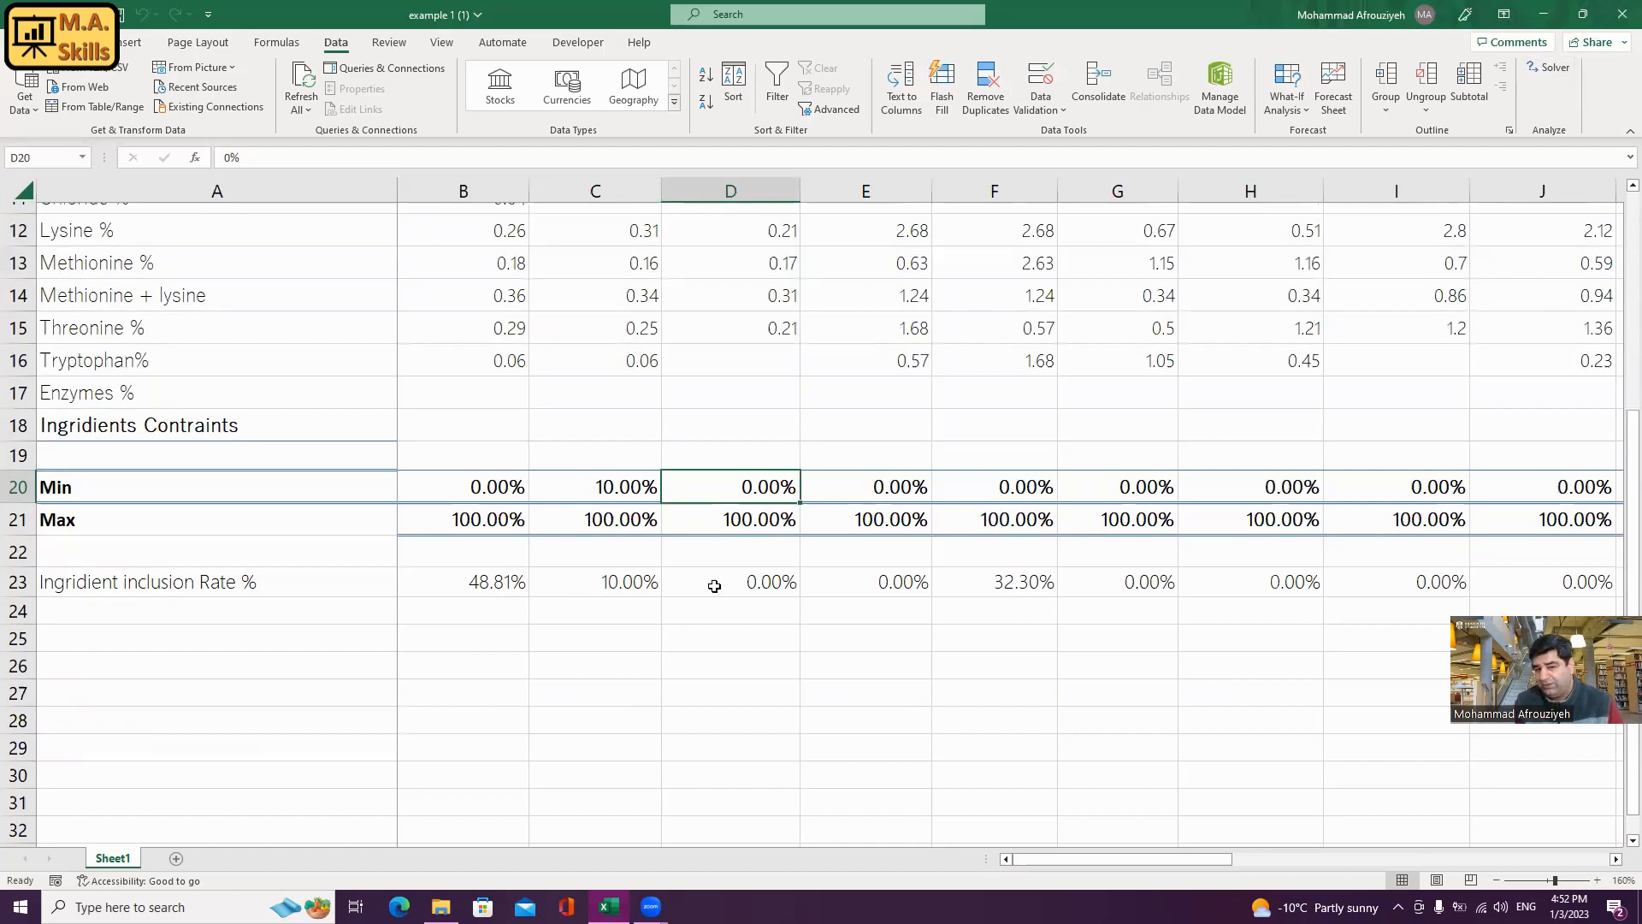
scroll(1181, 599, "up", 4)
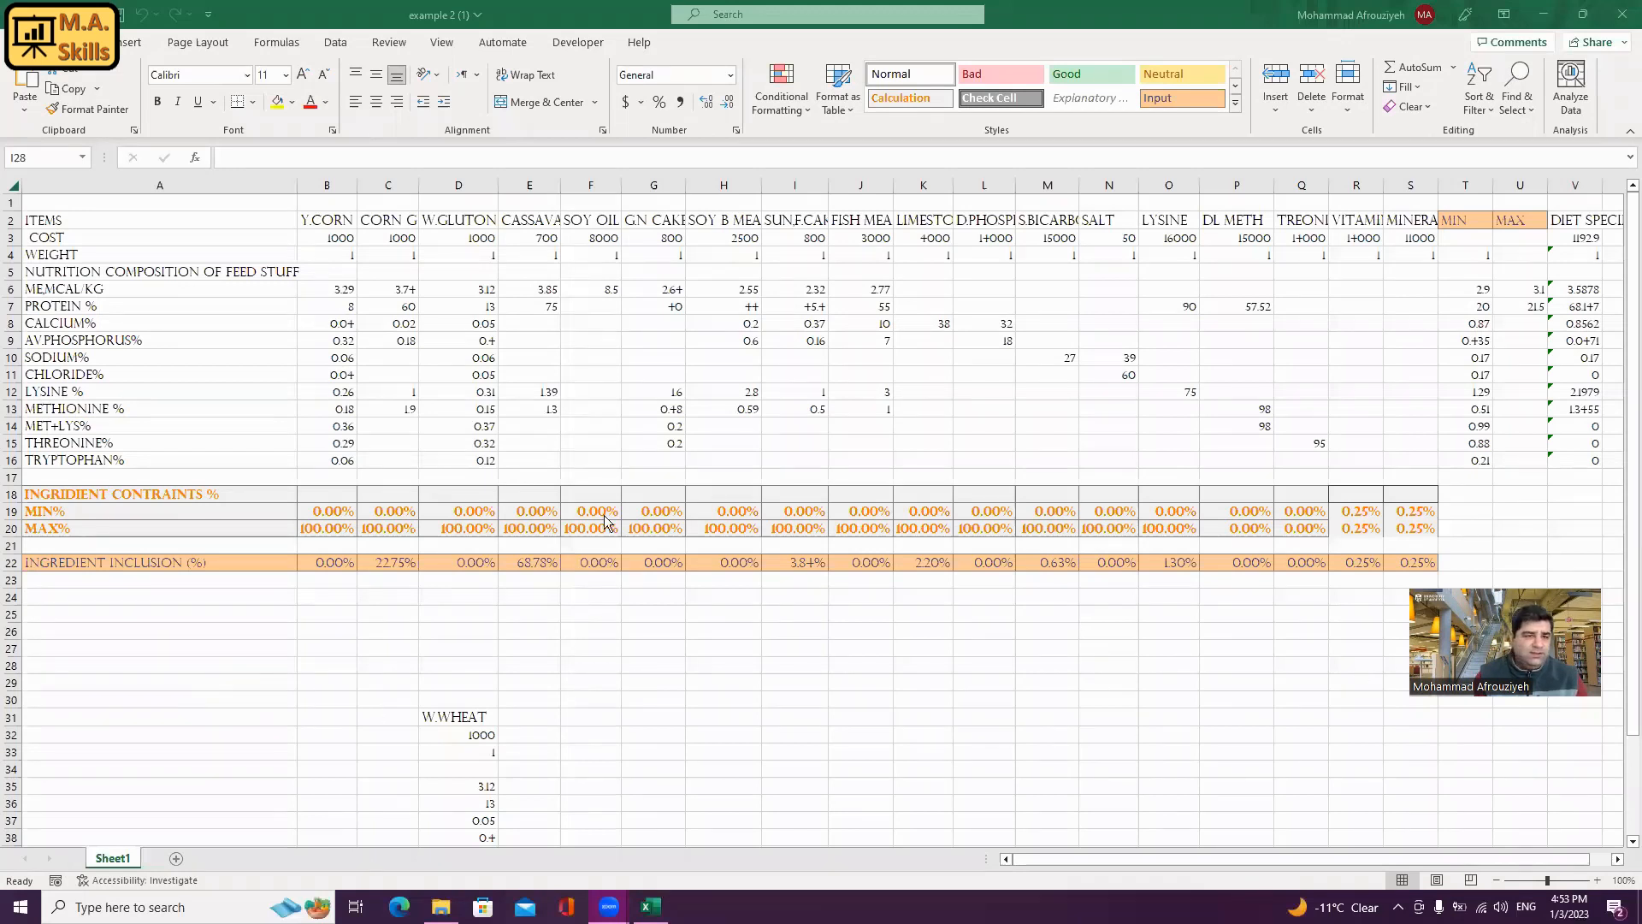
- AutoFit the column widths of the whole feed table so the full ingredient names in row 2 fit
left_click(682, 244)
left_click(650, 223)
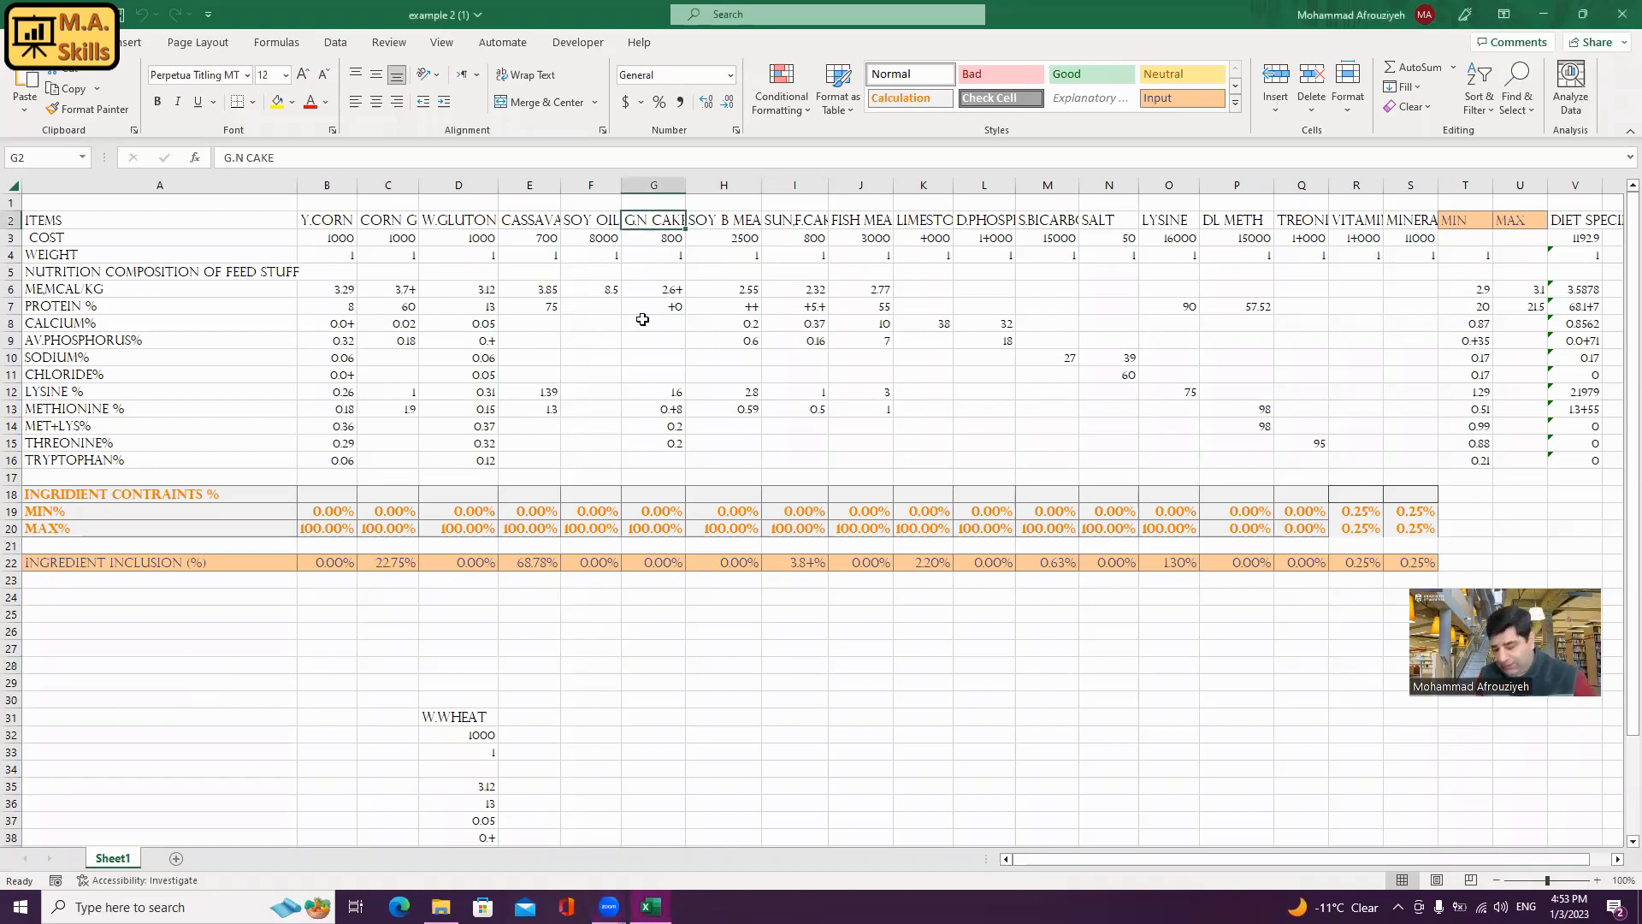
scroll(547, 319, "up", 1)
scroll(547, 319, "up", 3)
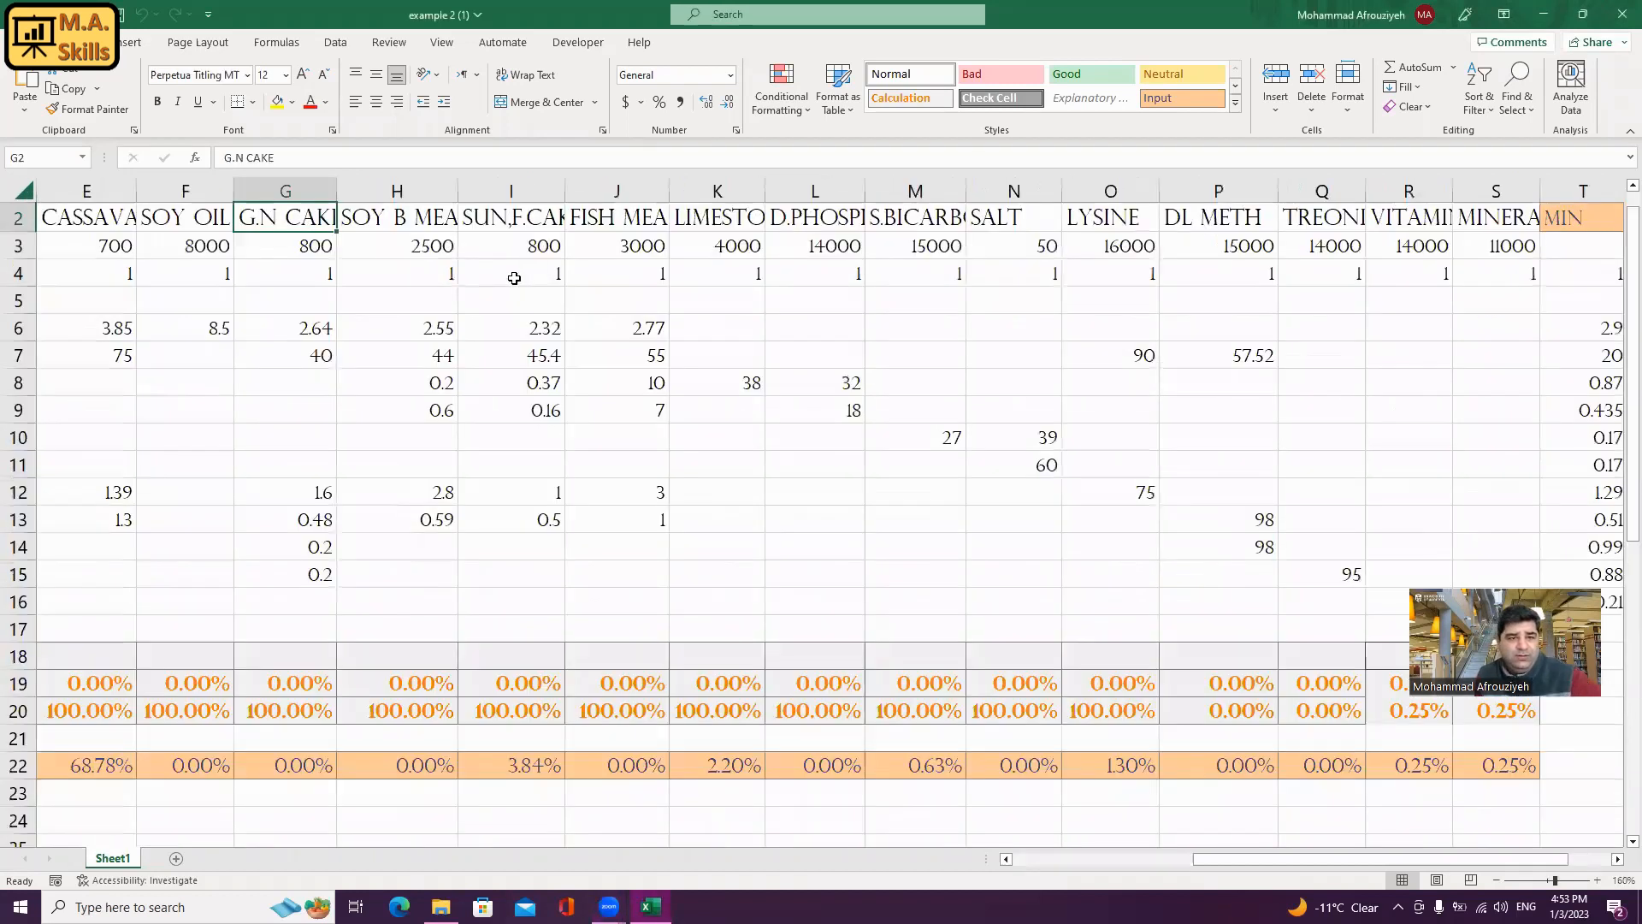
scroll(406, 254, "up", 1)
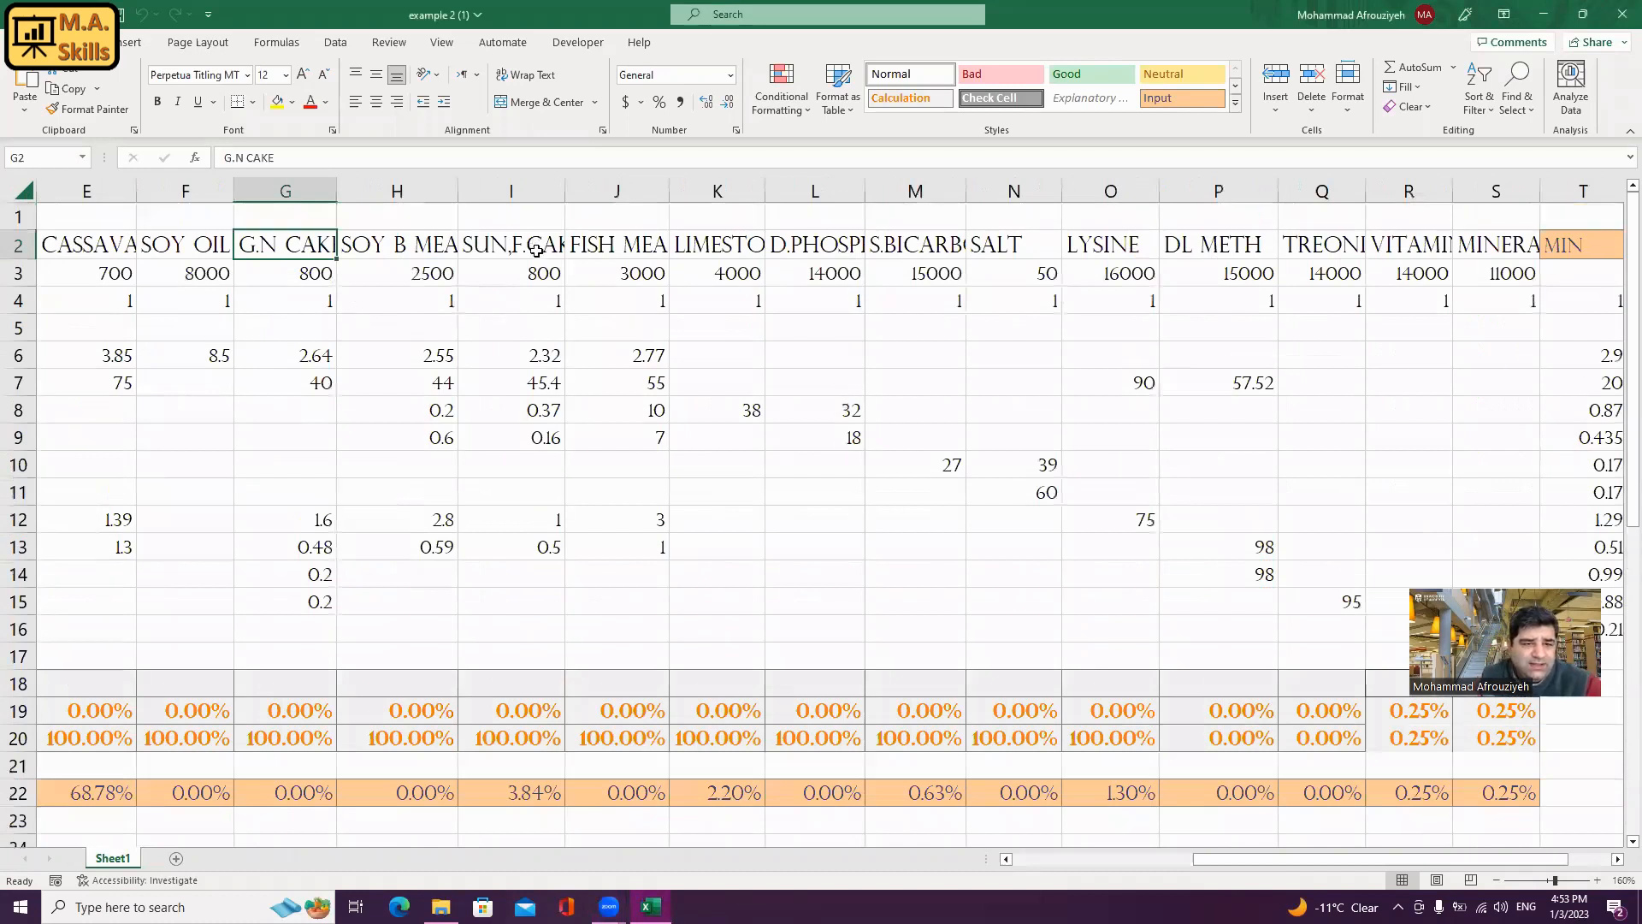
left_click(506, 250)
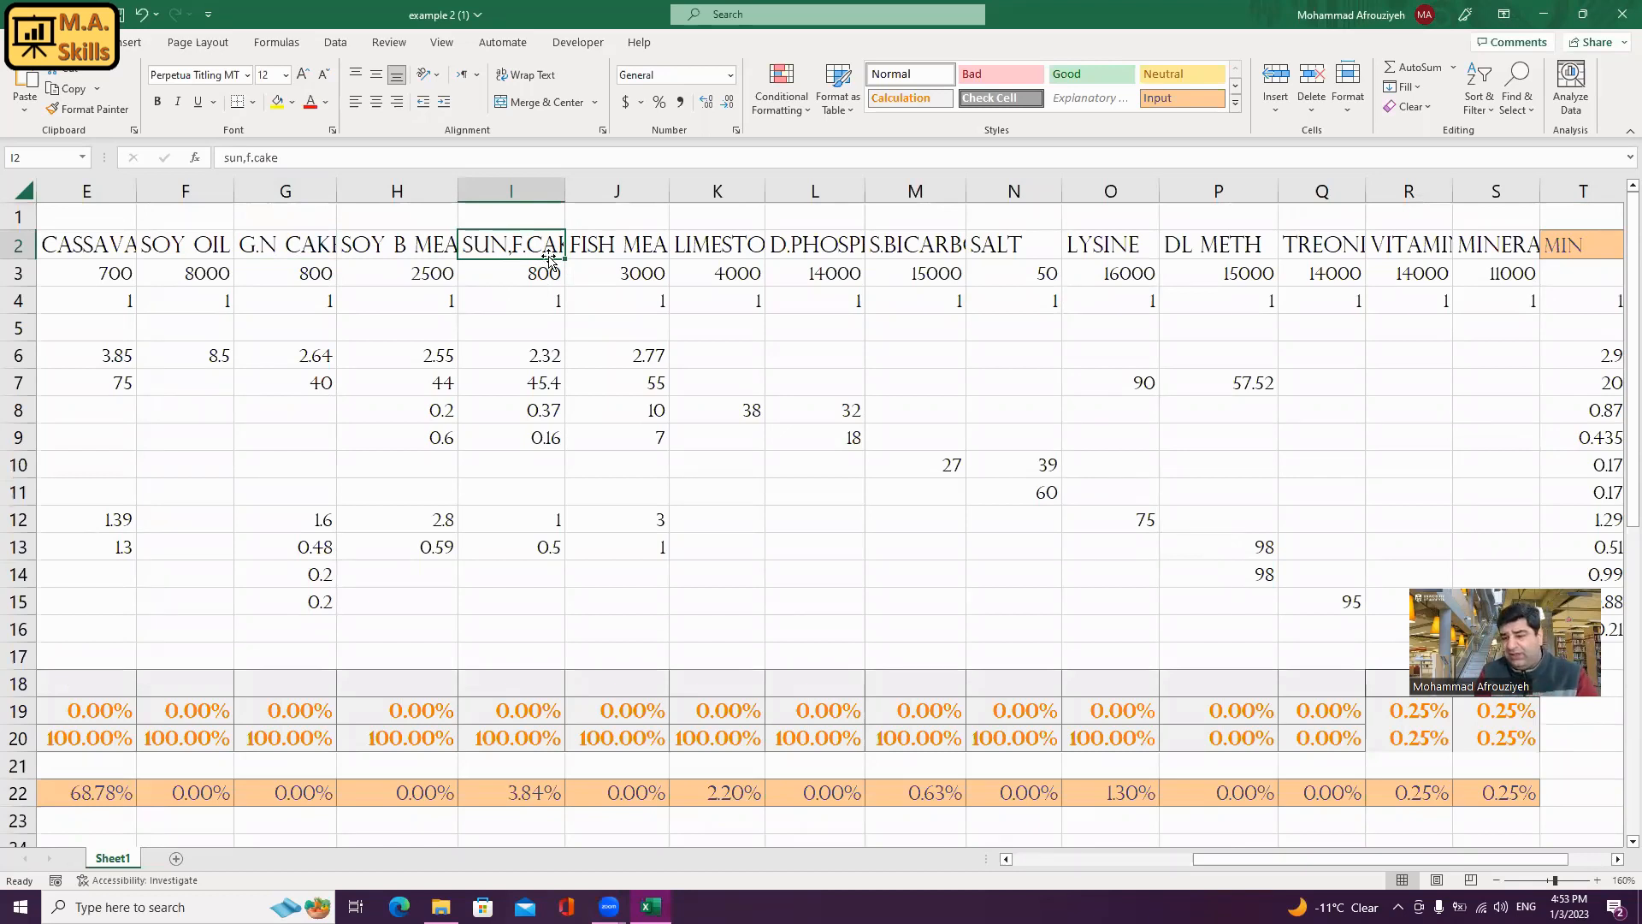
key("ctrl+a")
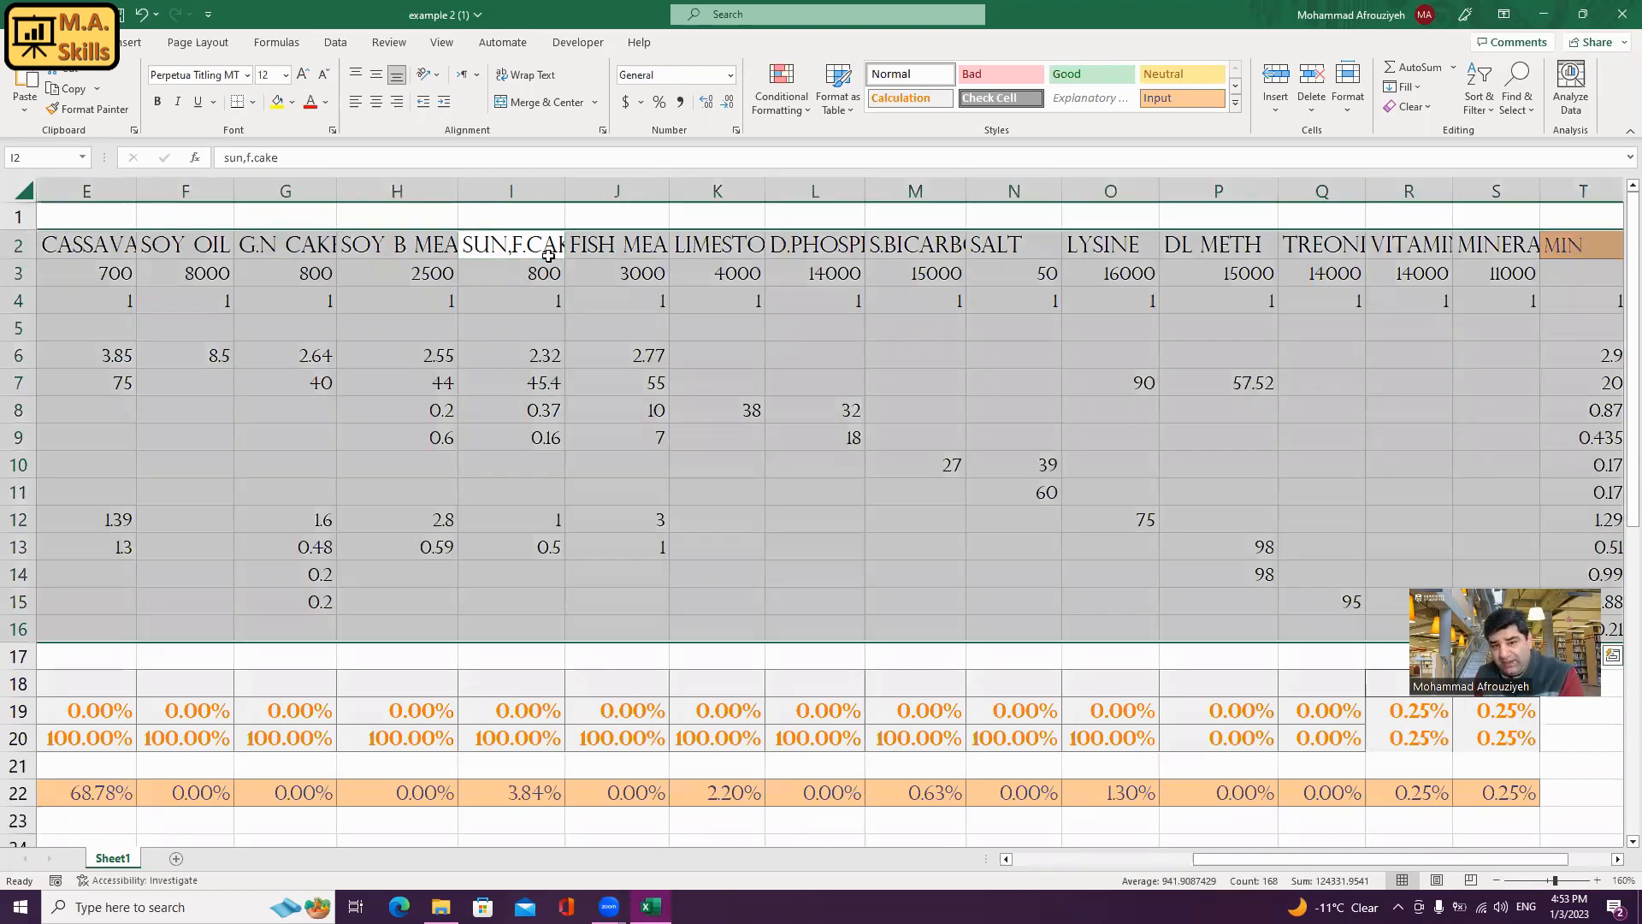
left_click(161, 214)
left_click(99, 220)
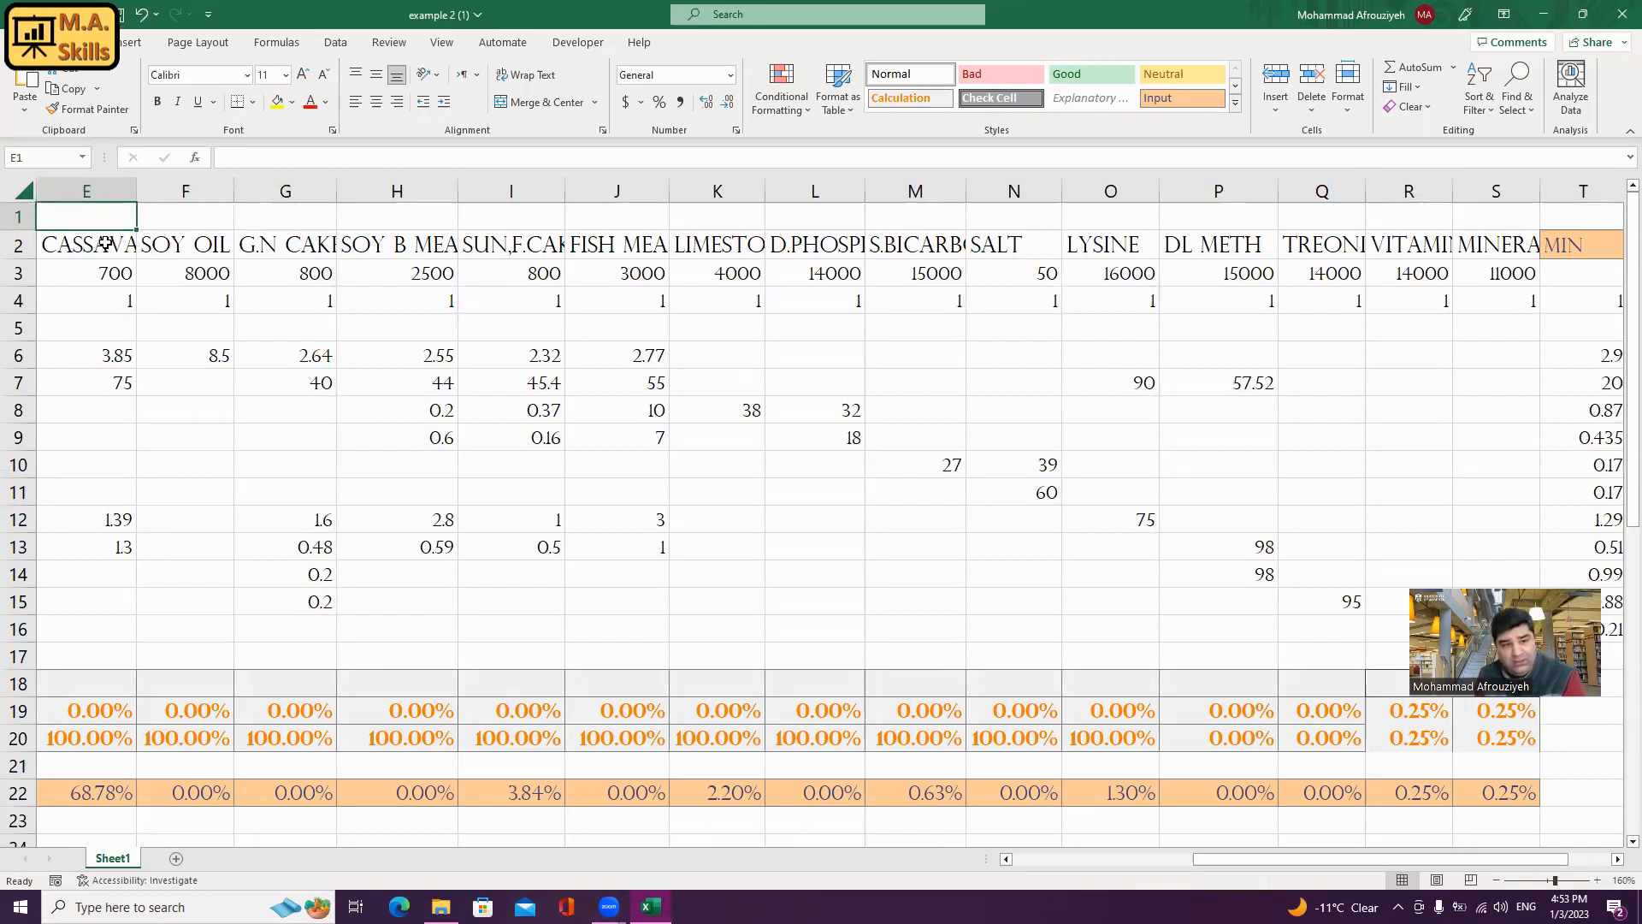
key("ctrl+a")
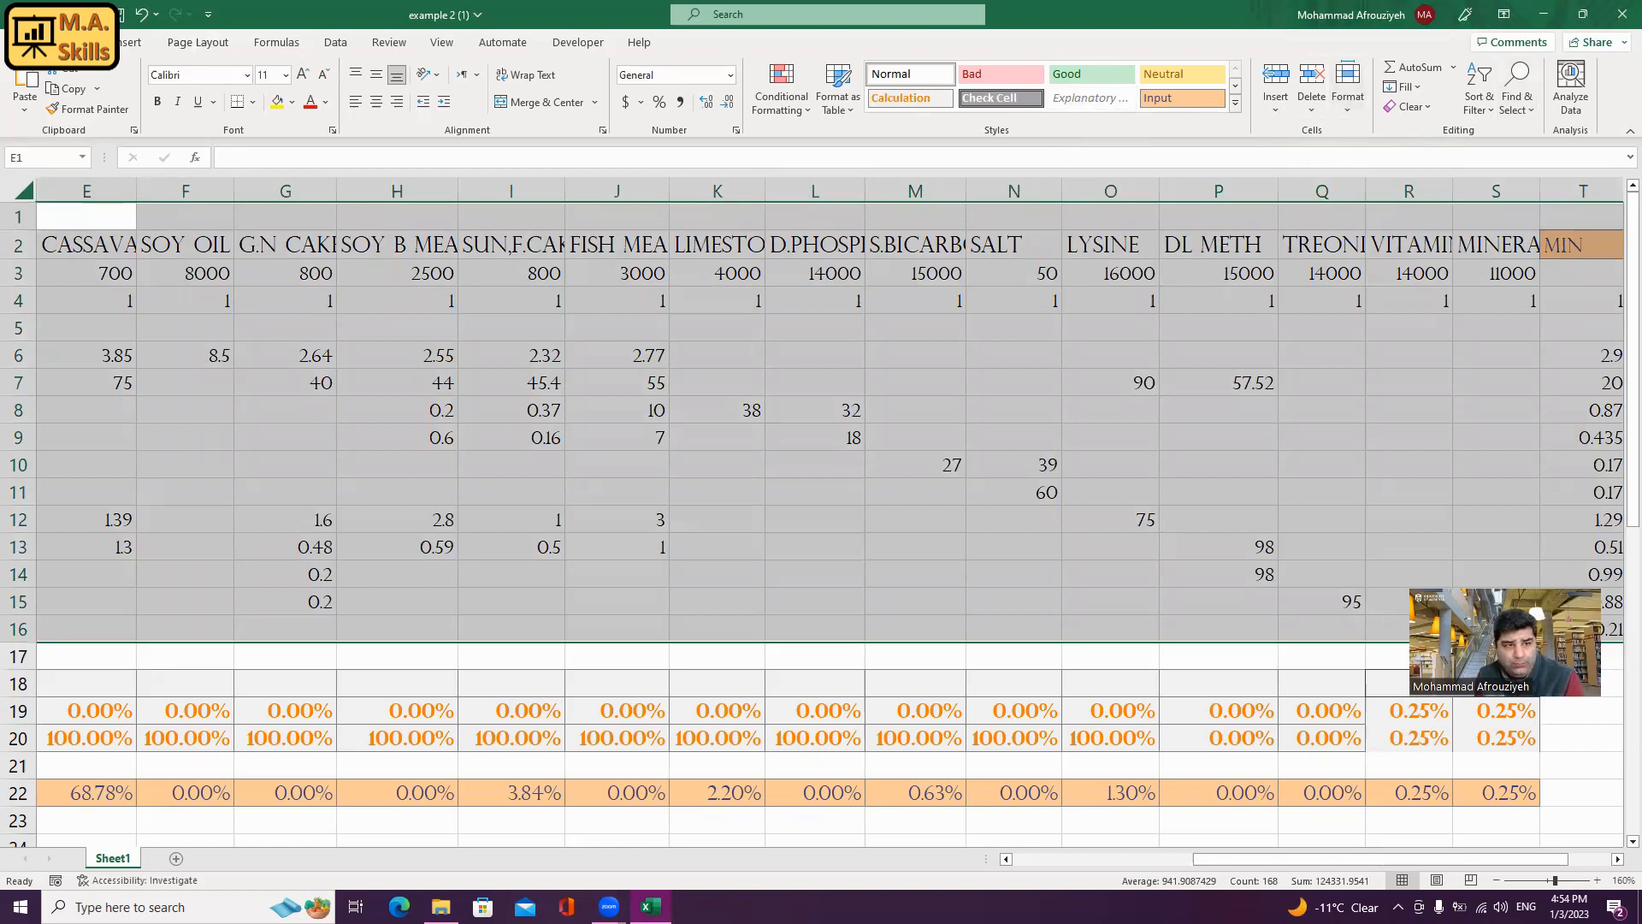
left_click(1351, 107)
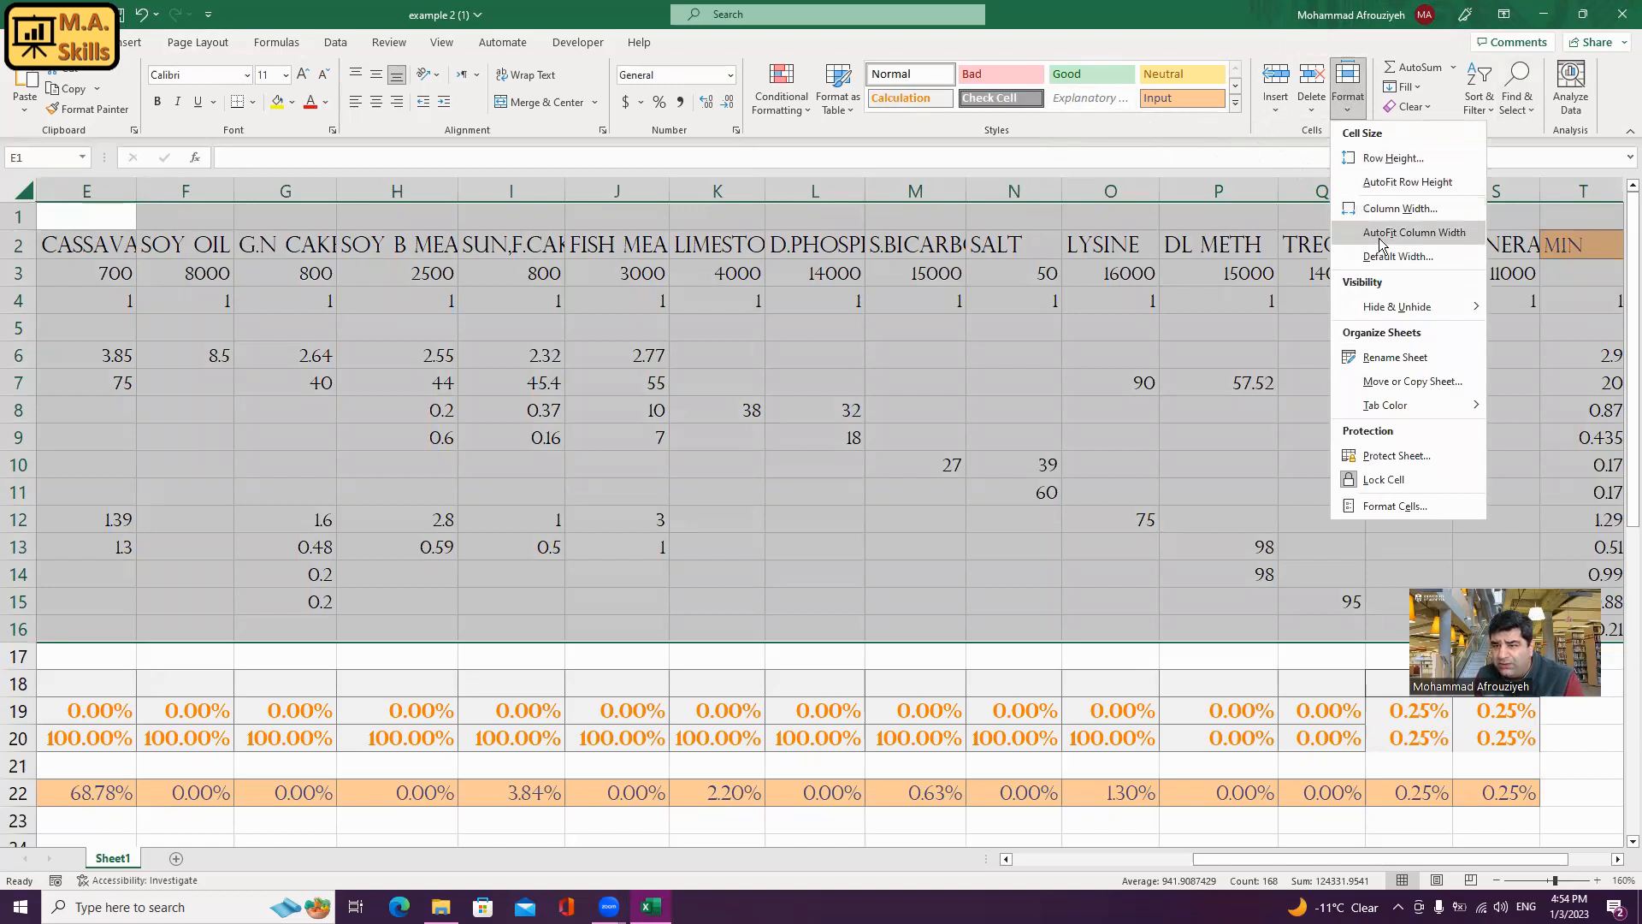
left_click(1413, 232)
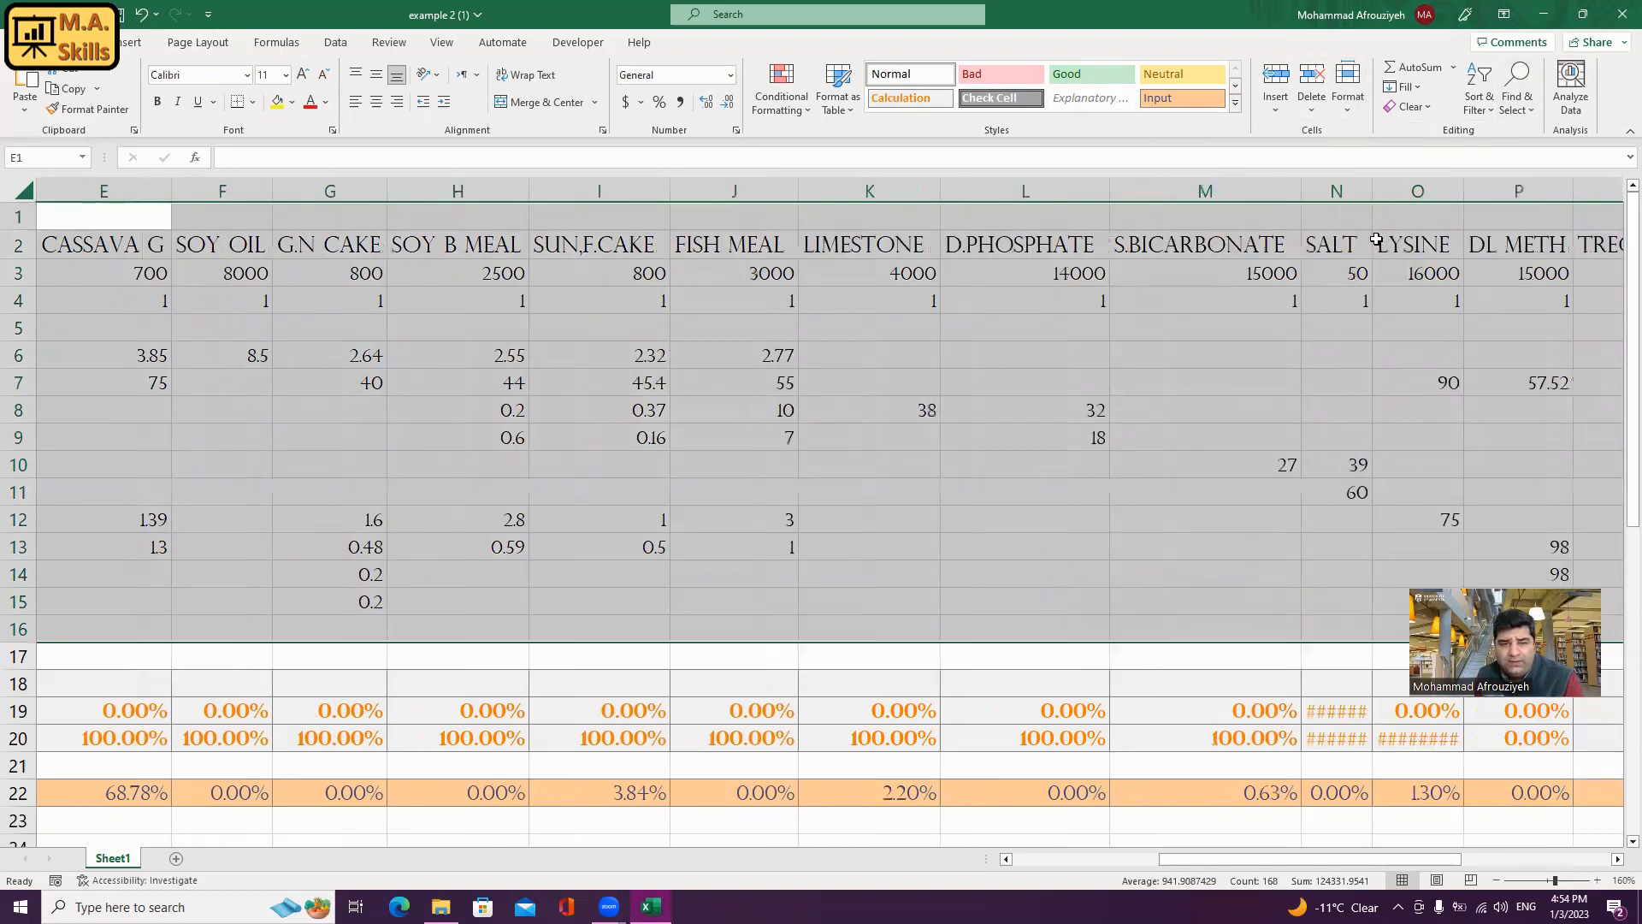
- Check the ingredient names in row 2 from Soy B Meal back to Cassava G
left_click(656, 353)
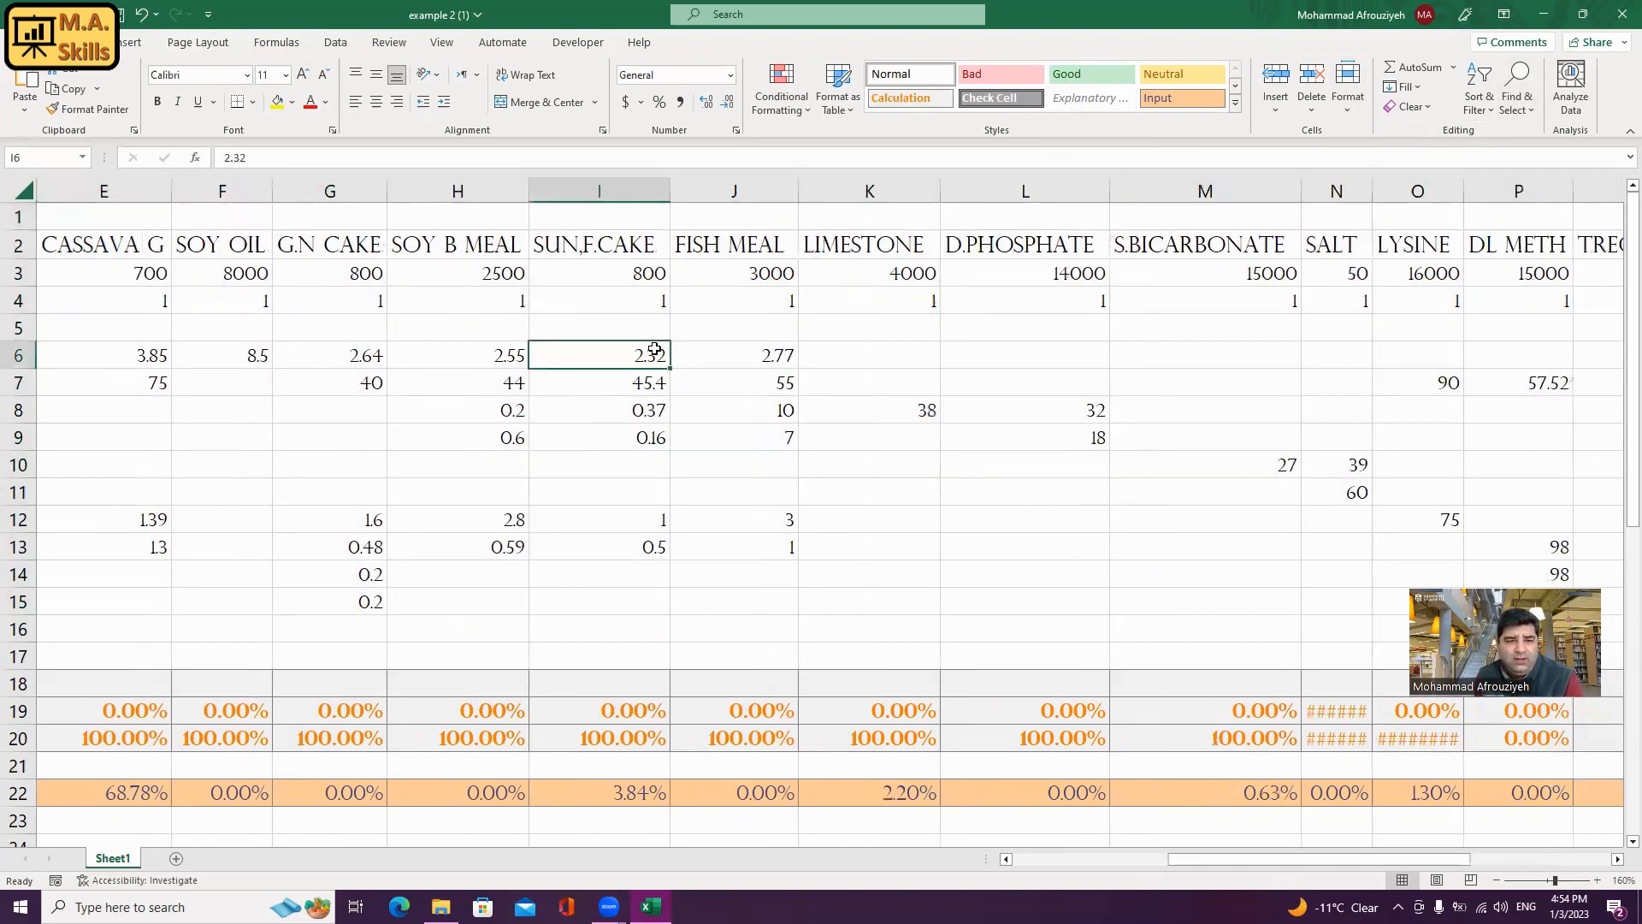
left_click(447, 245)
left_click(331, 248)
left_click(247, 247)
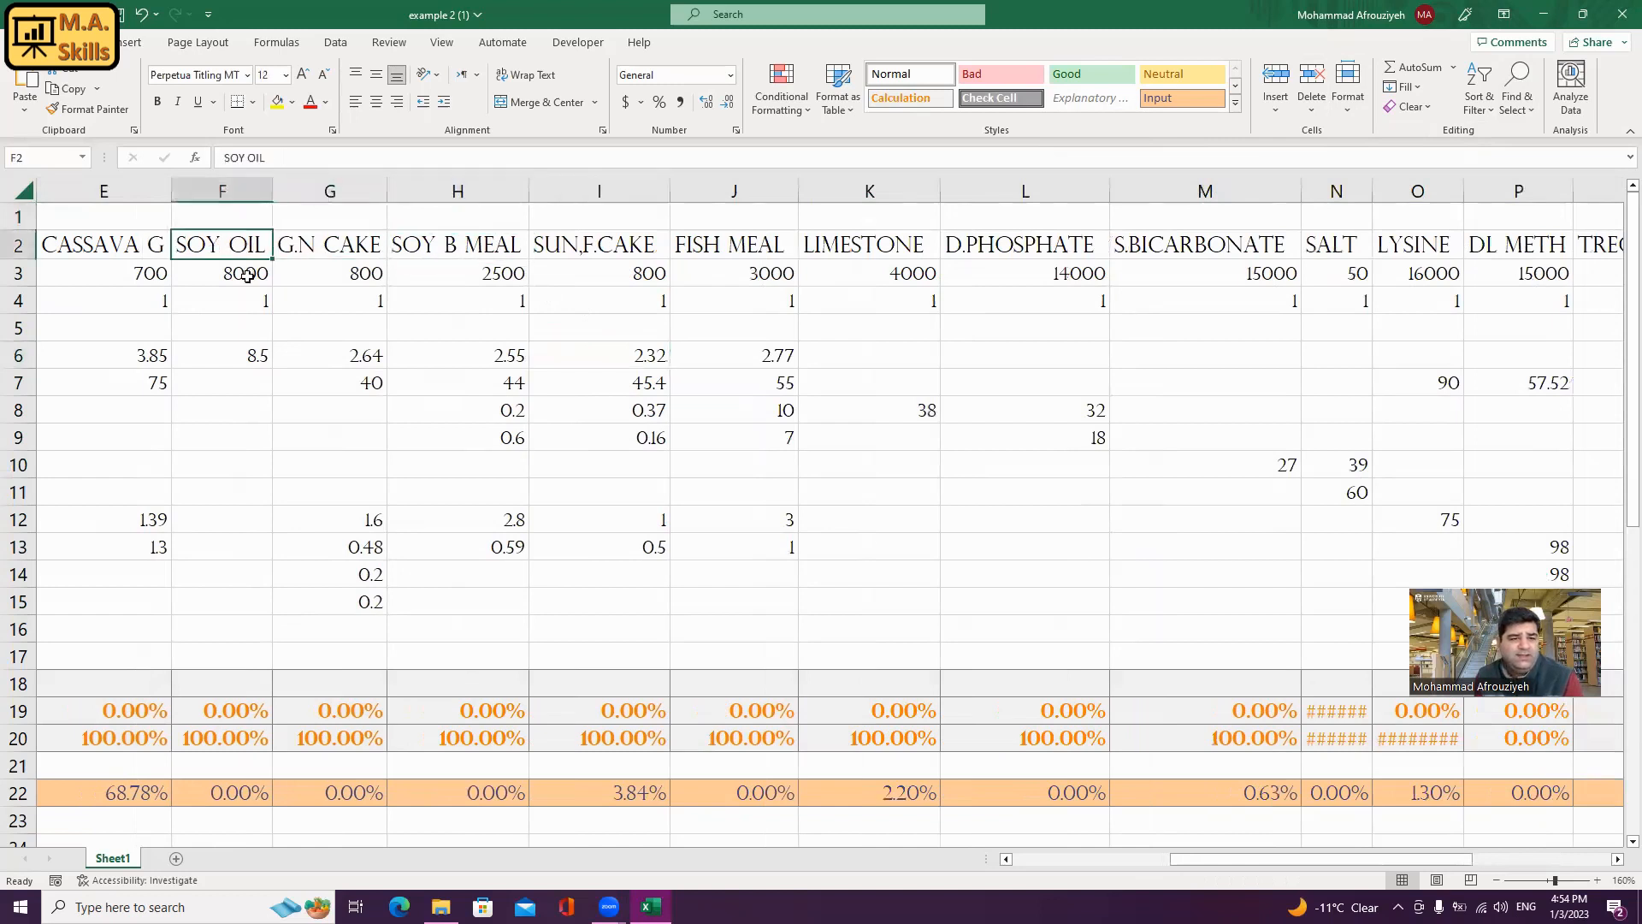
left_click(121, 247)
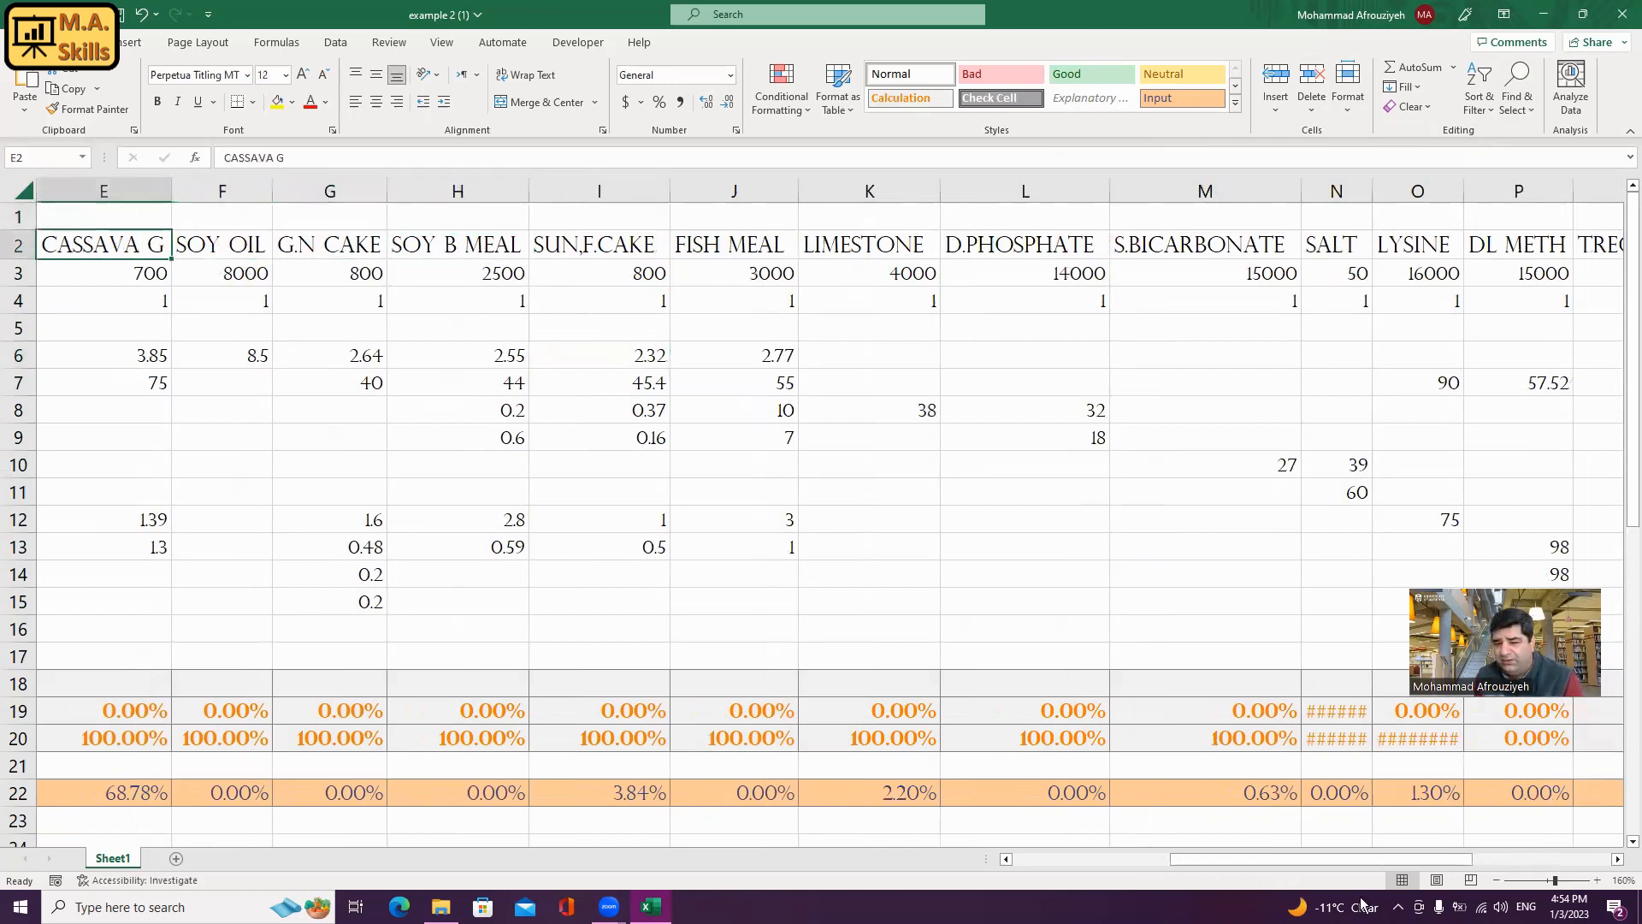
- Run Solver with the existing minimum-cost objective, constraints and Simplex LP method, and keep the Solver solution
left_click_drag(1209, 862, 997, 857)
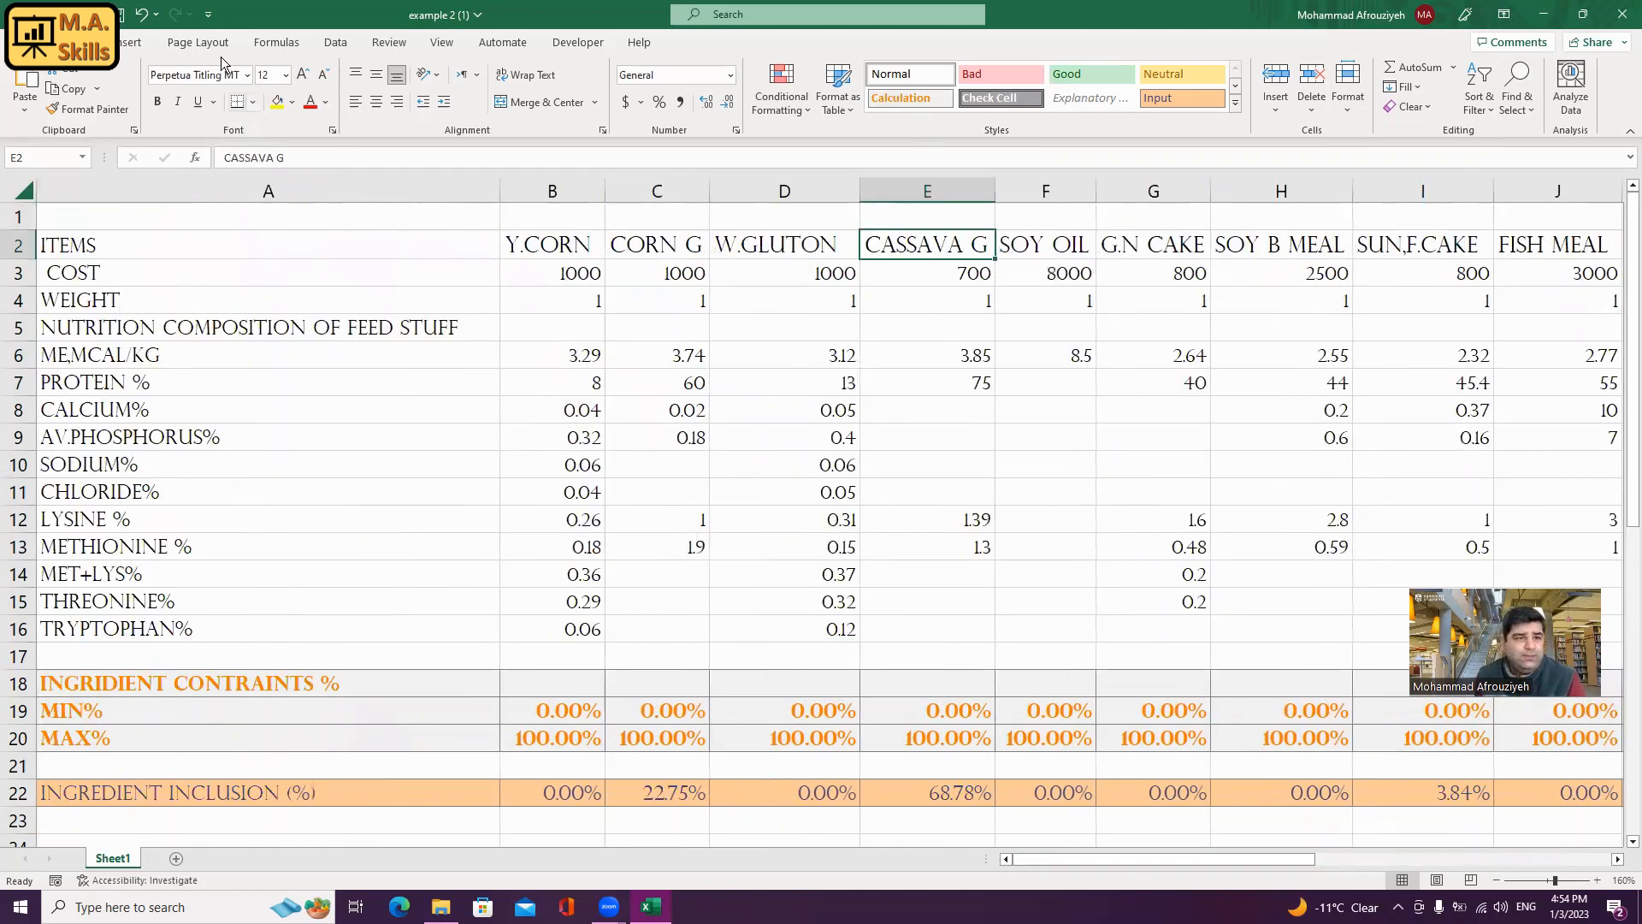
left_click(335, 42)
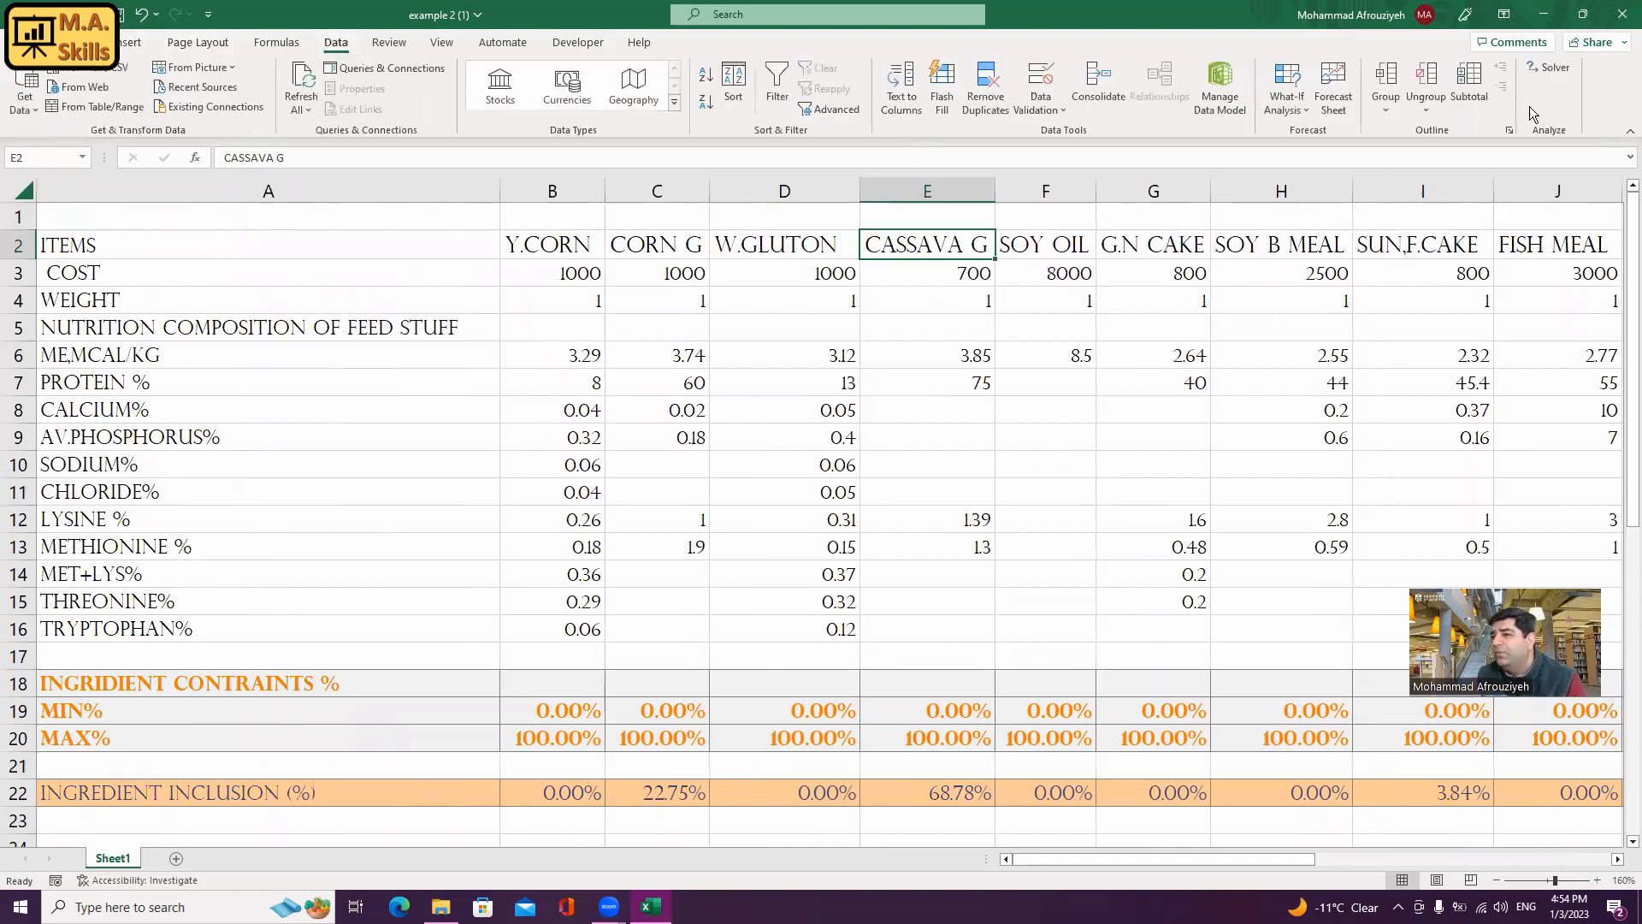
left_click(1550, 68)
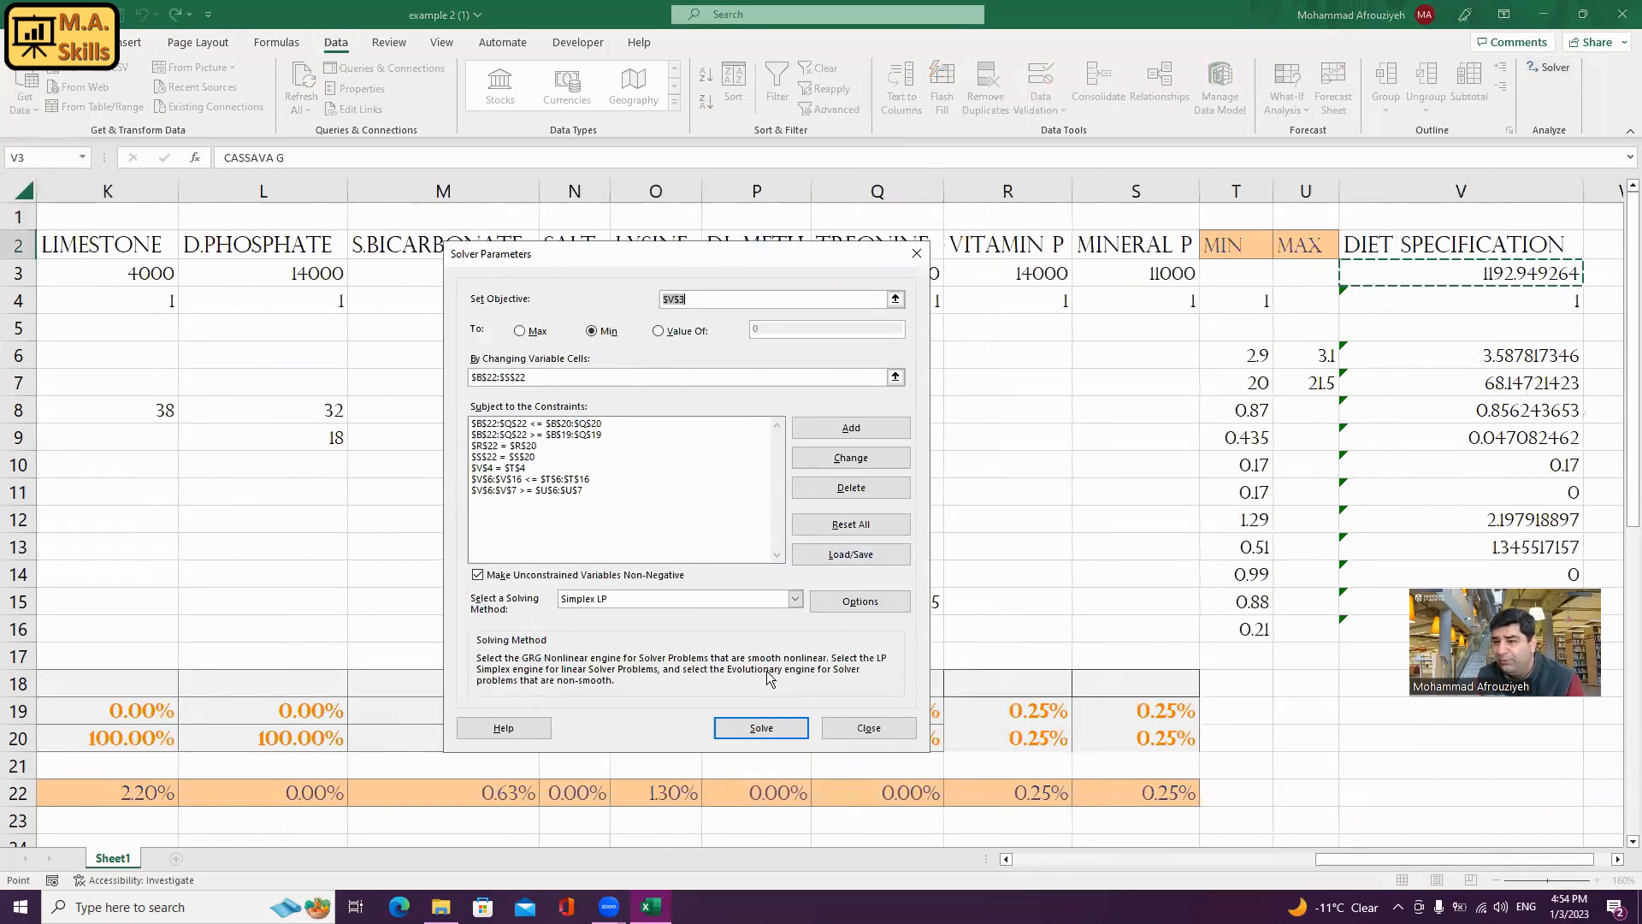
left_click(760, 728)
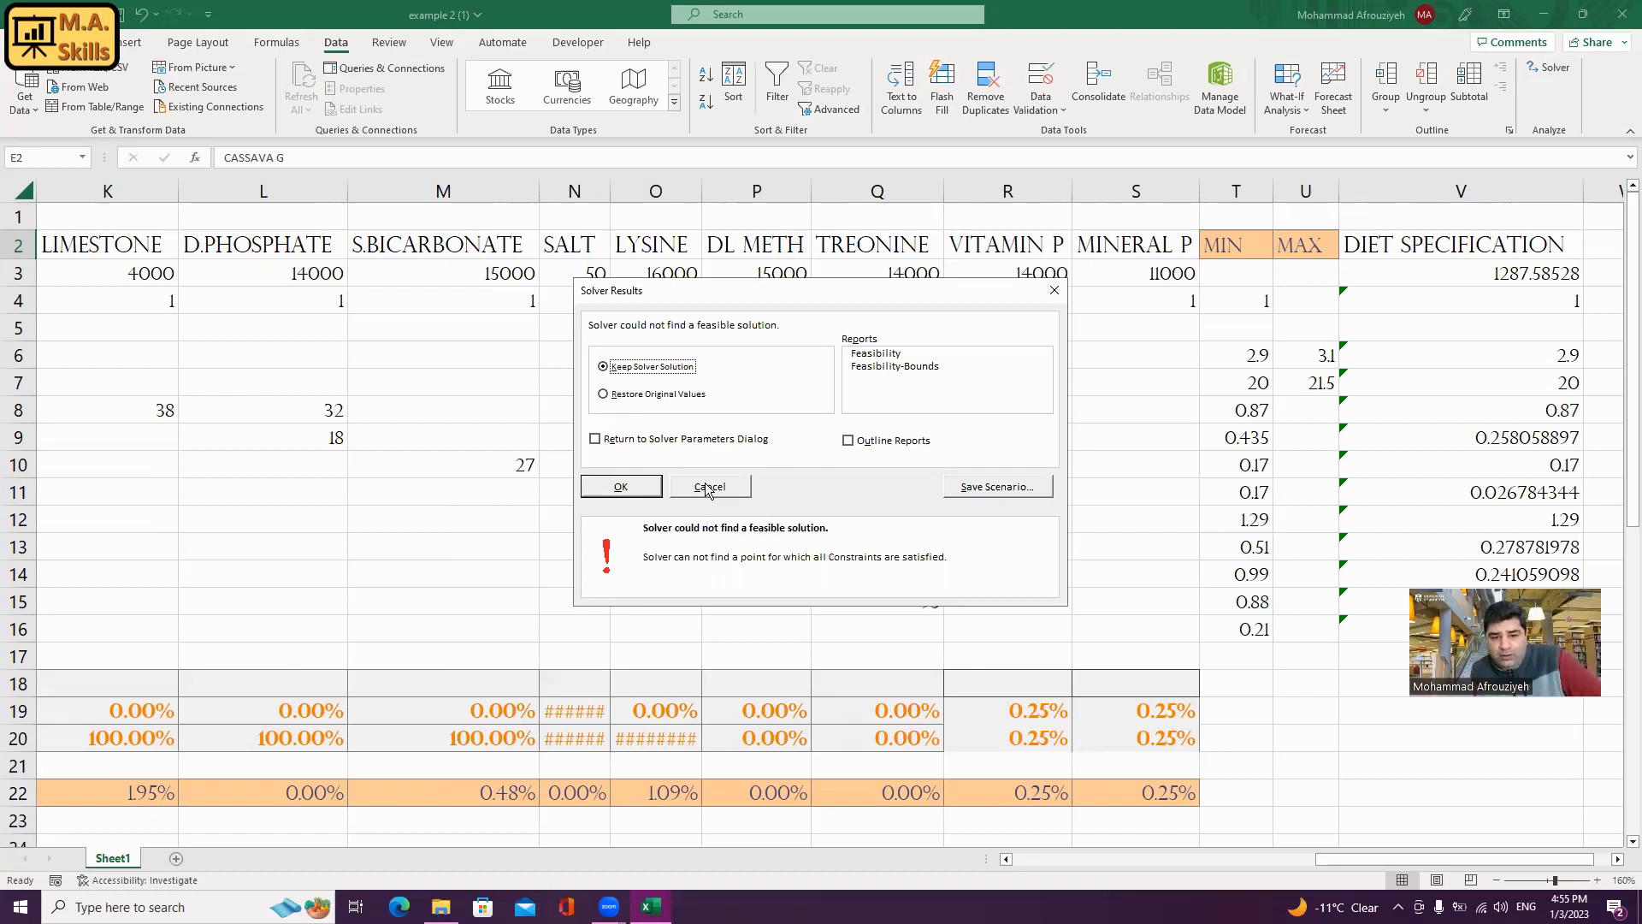
left_click(649, 488)
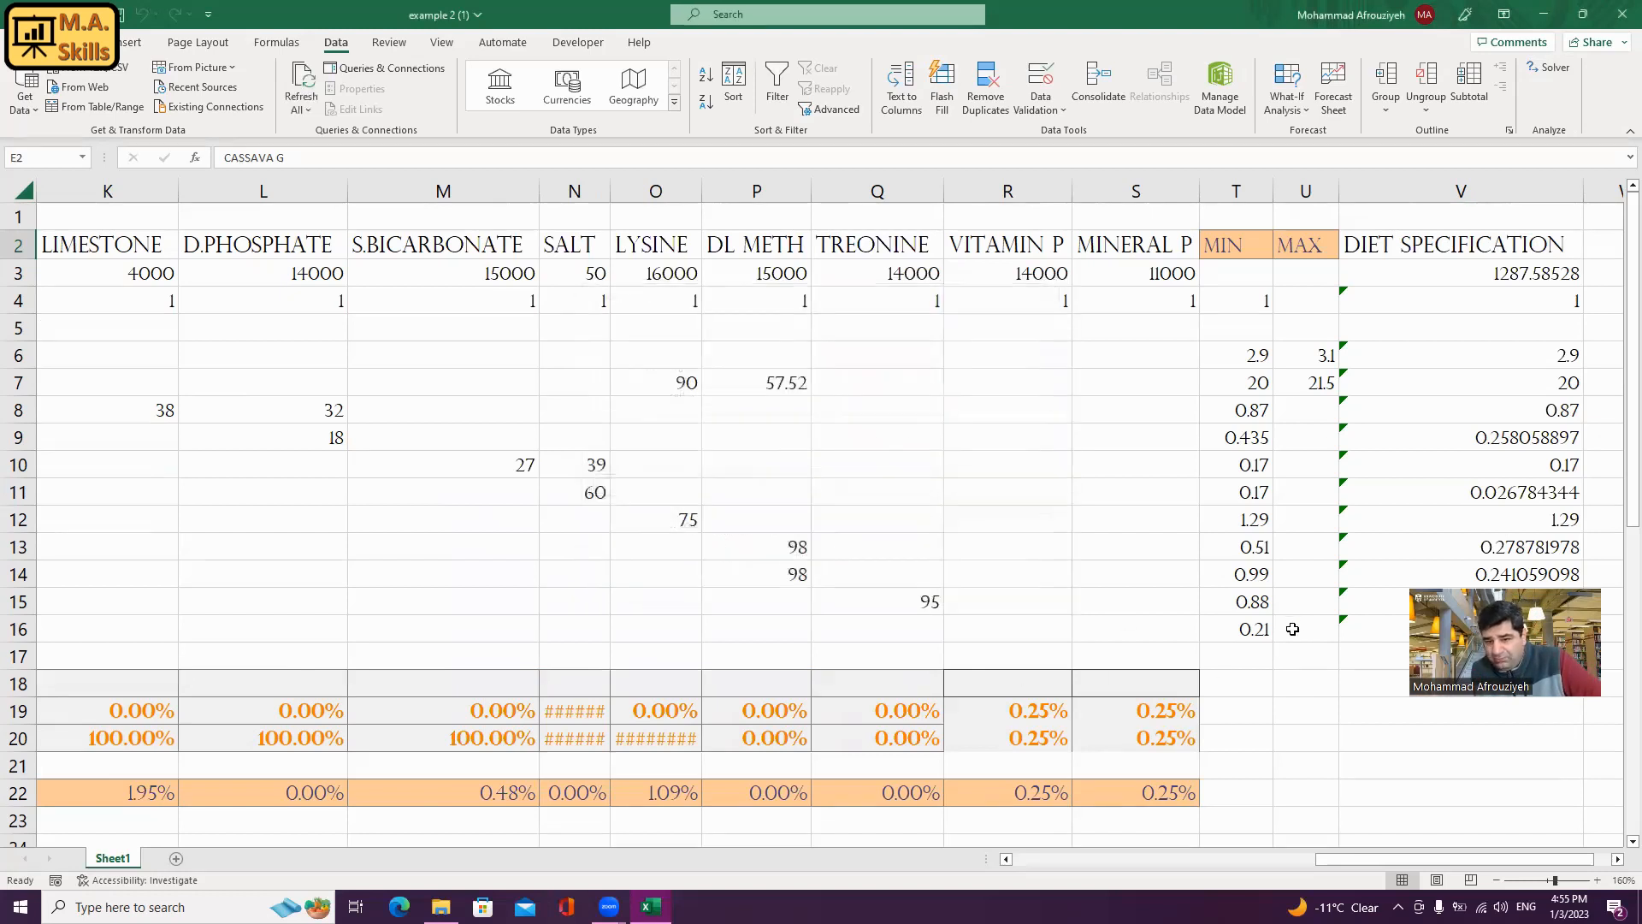
- Correct the nutrient label in cell A14 to MET+CYS%
left_click_drag(1321, 867, 498, 401)
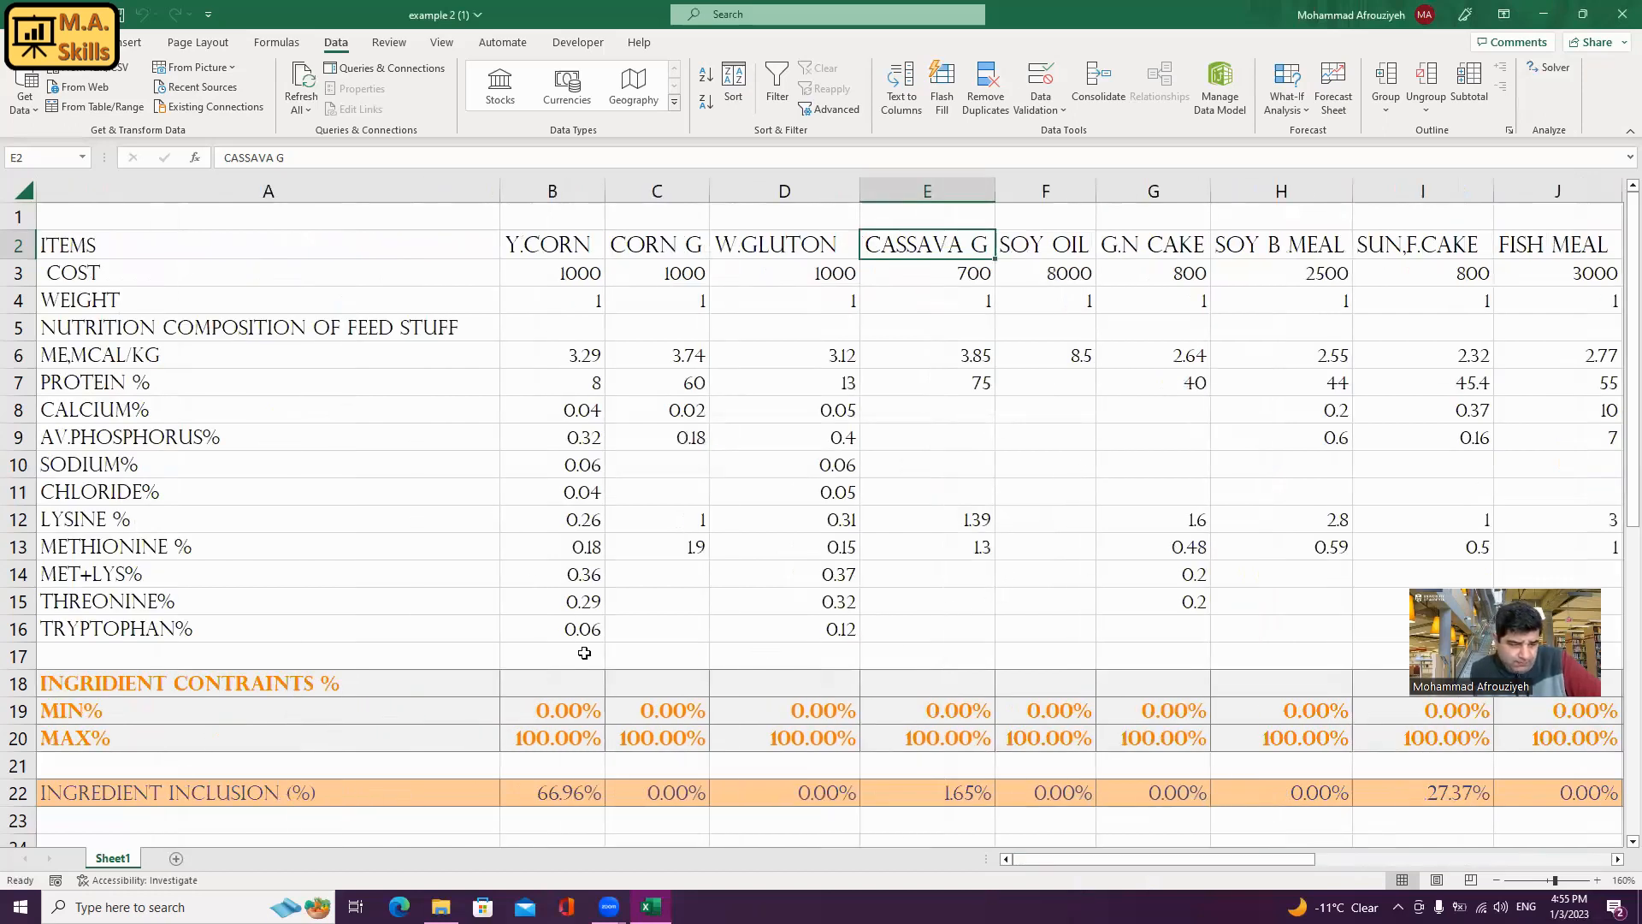
left_click(120, 577)
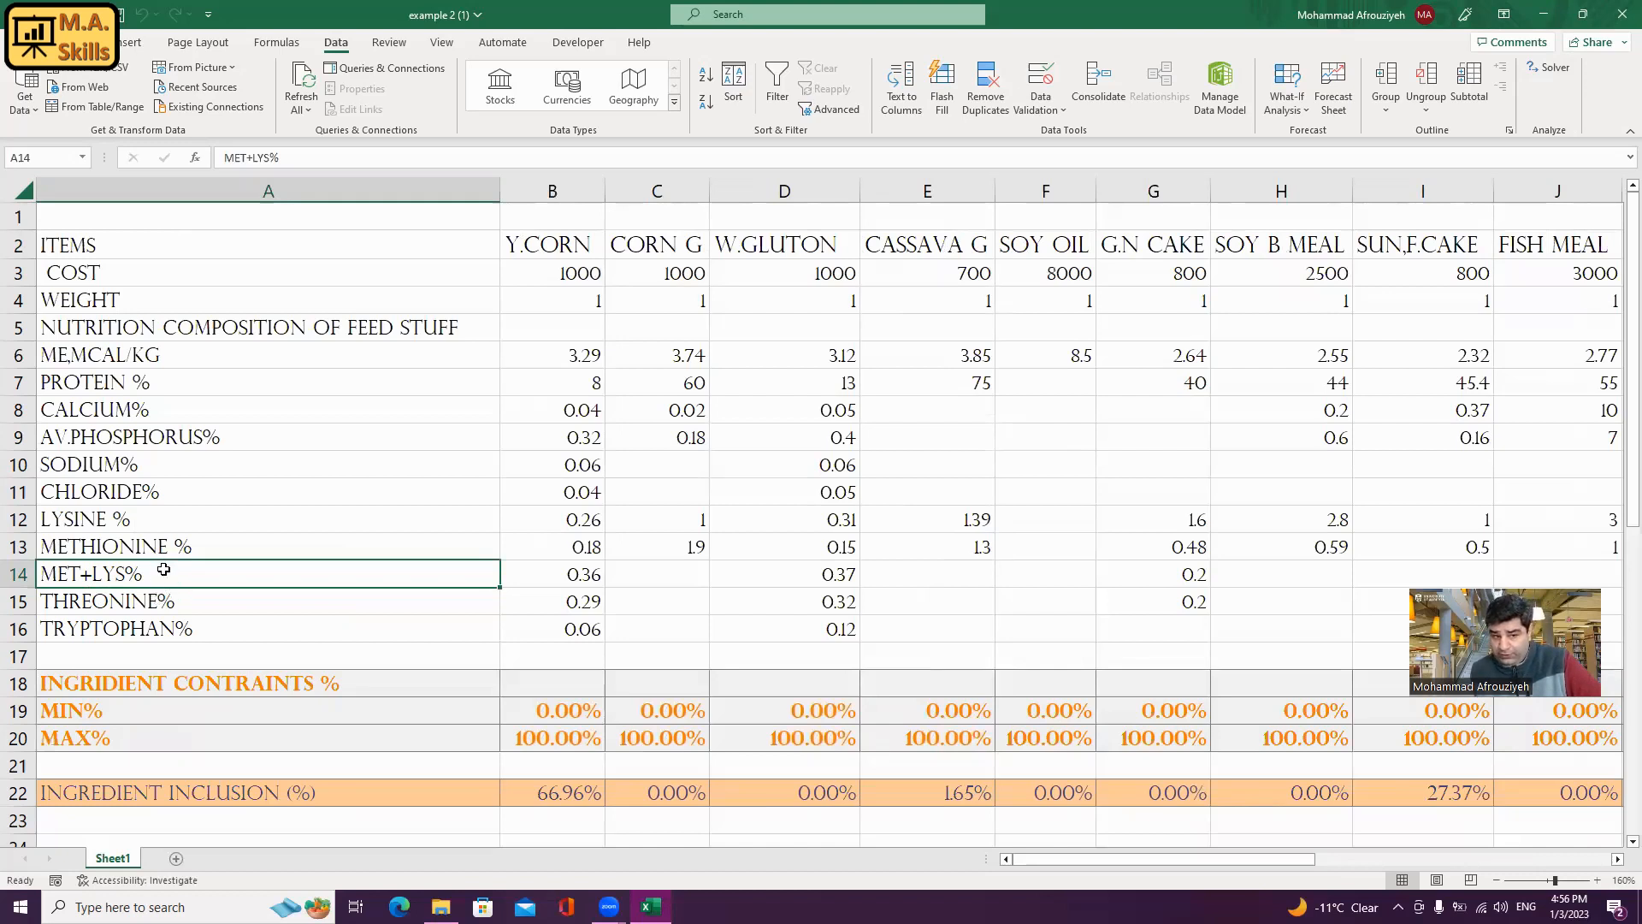
double_click(121, 574)
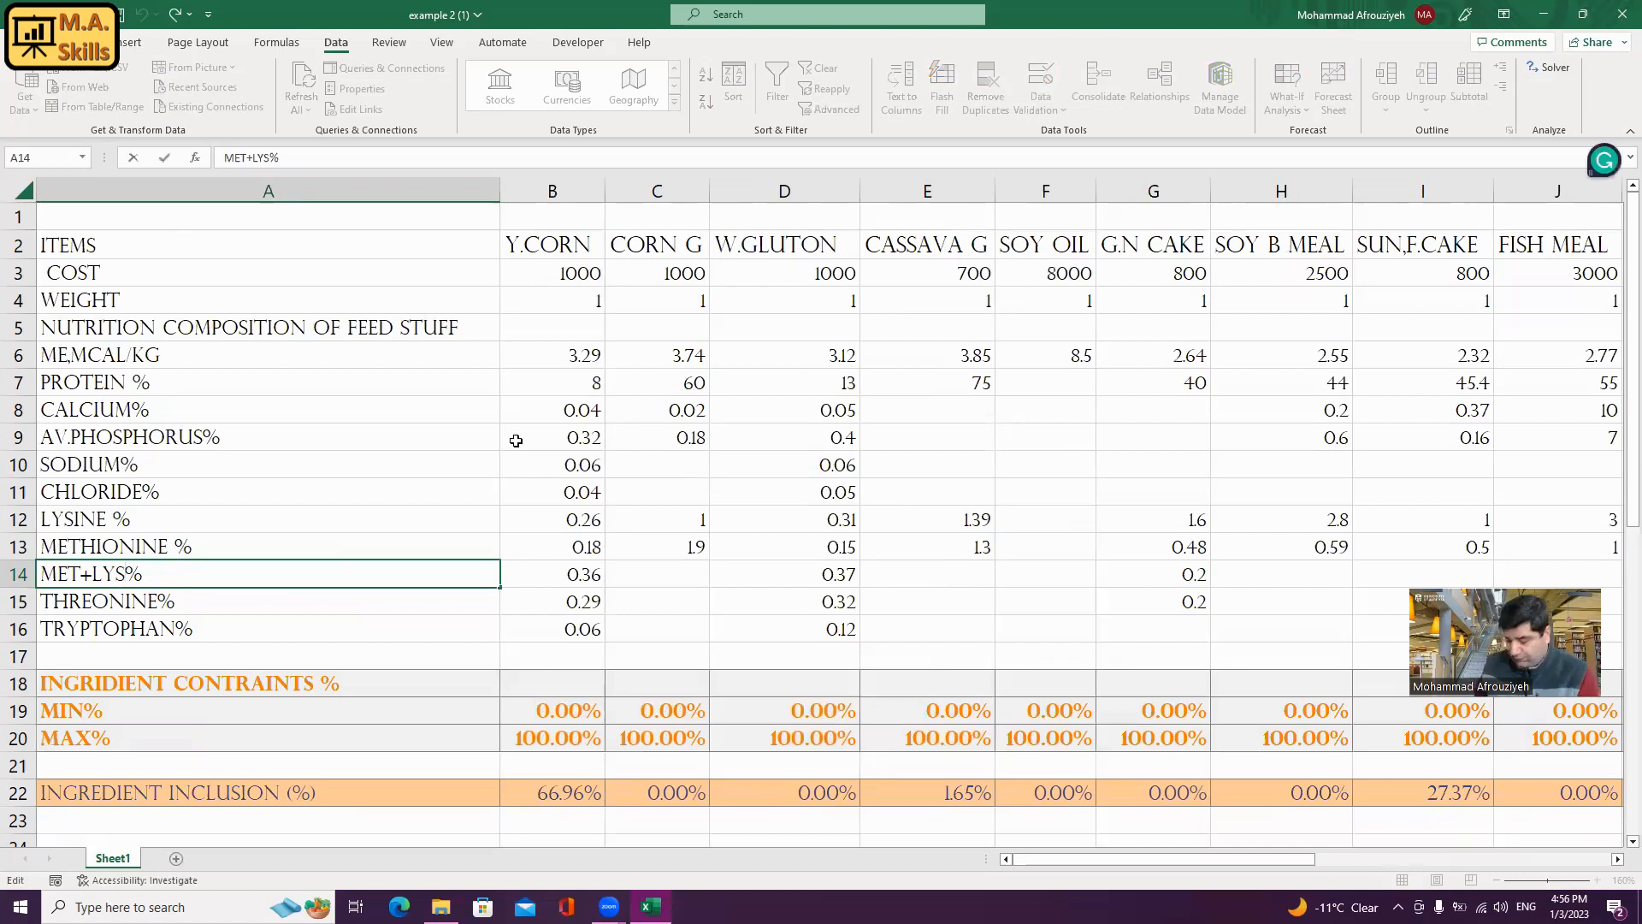
key("BackSpace")
key("BackSpace")
key("BackSpace")
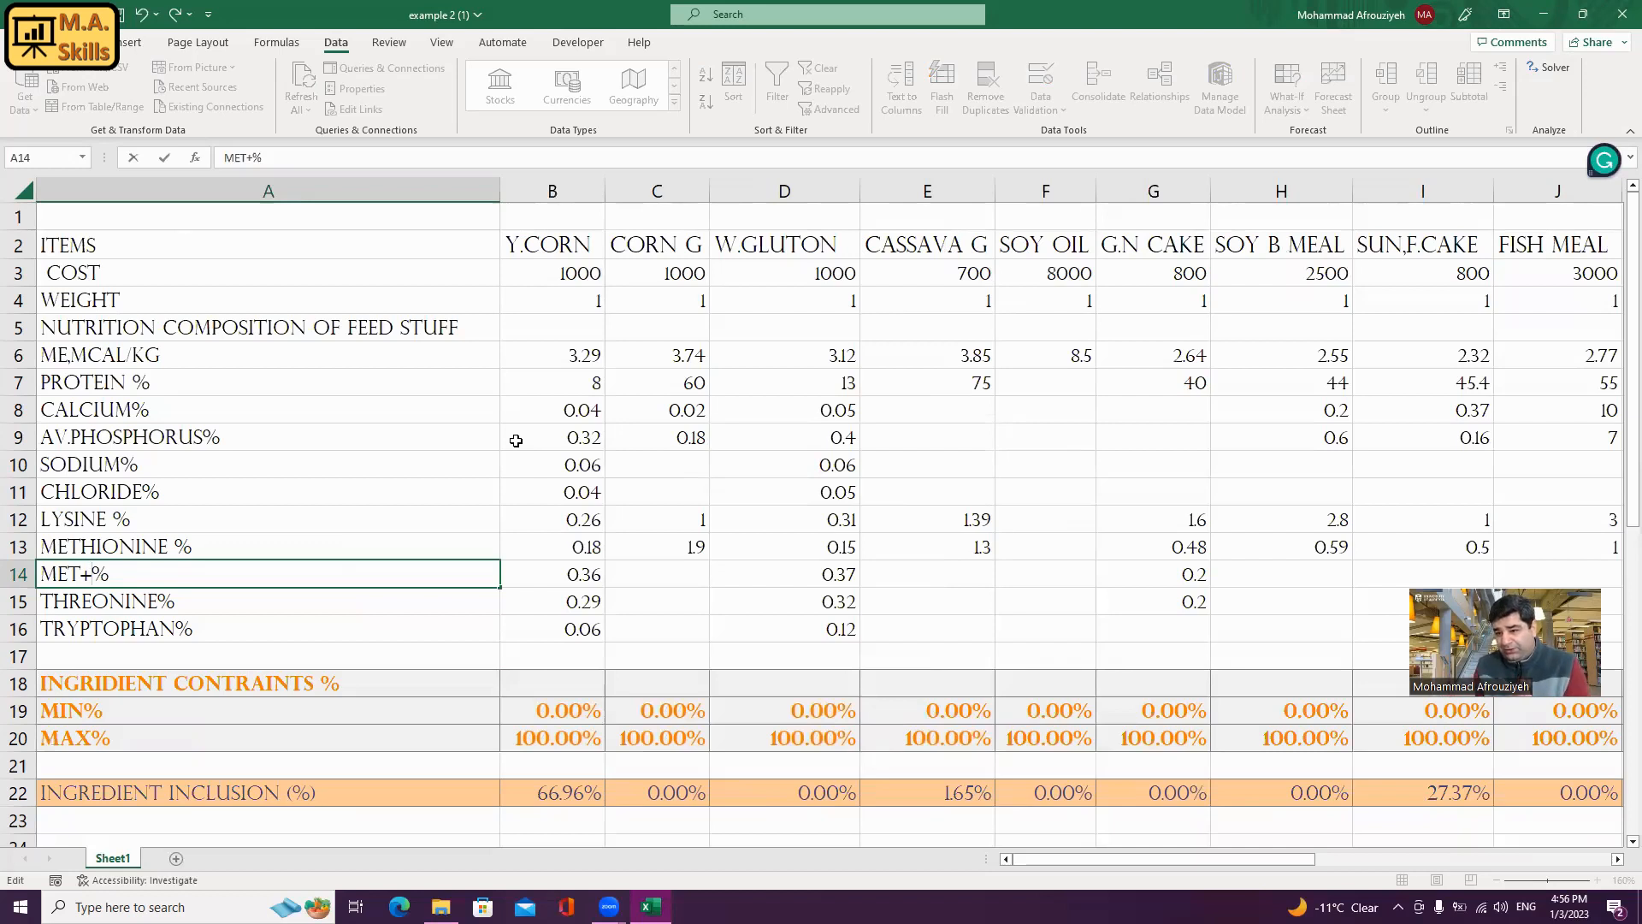
type("CYS")
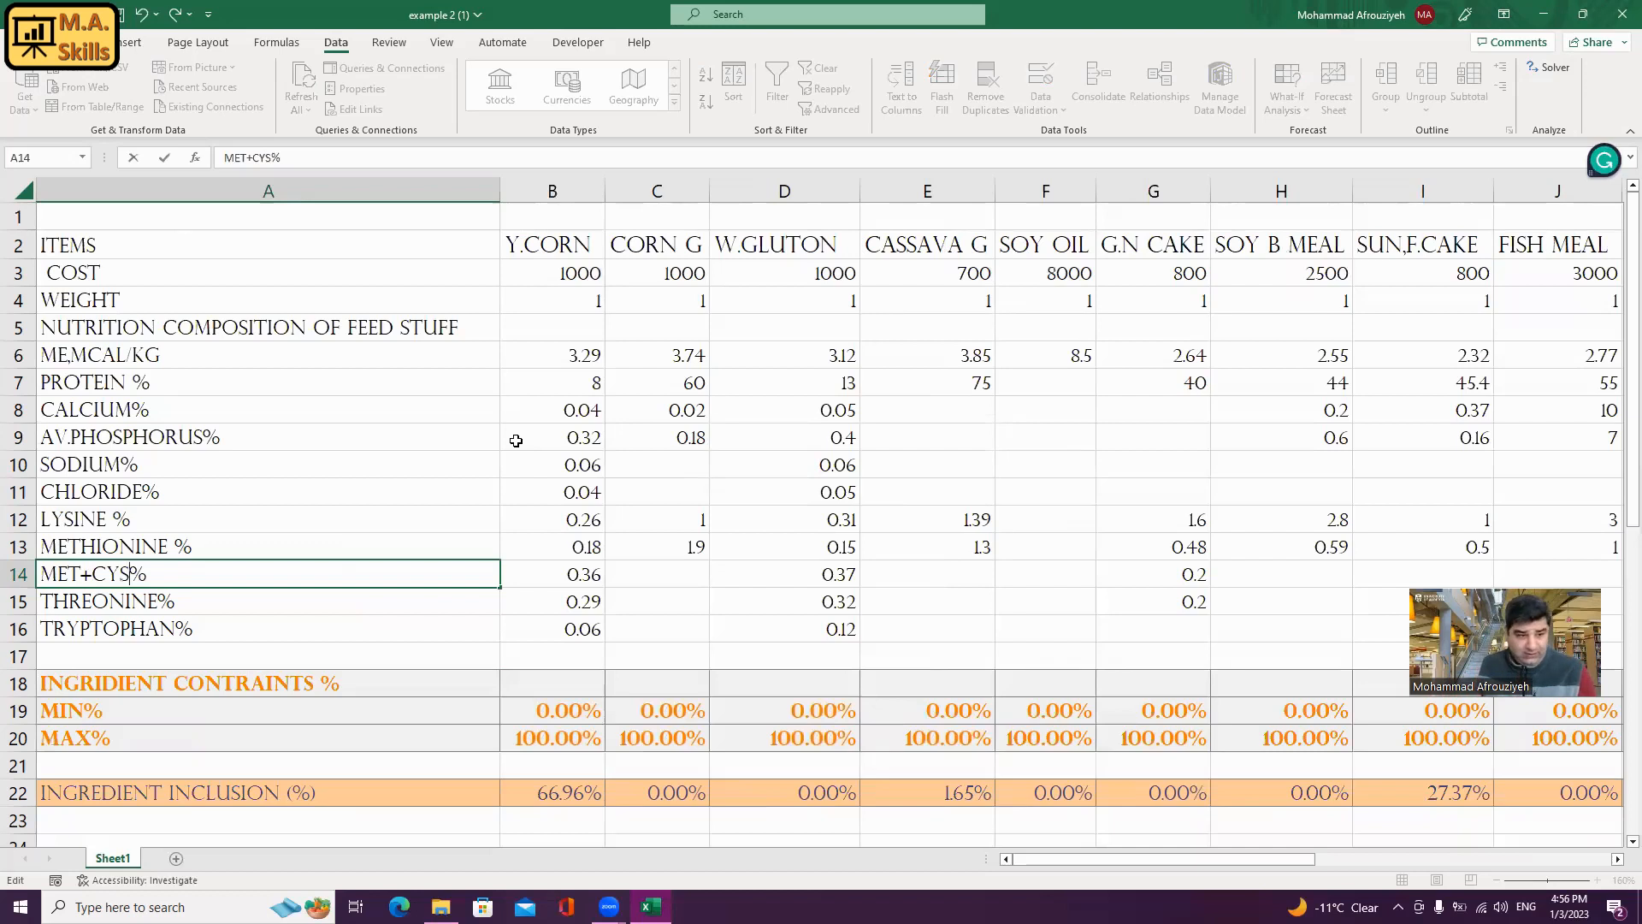
key("Tab")
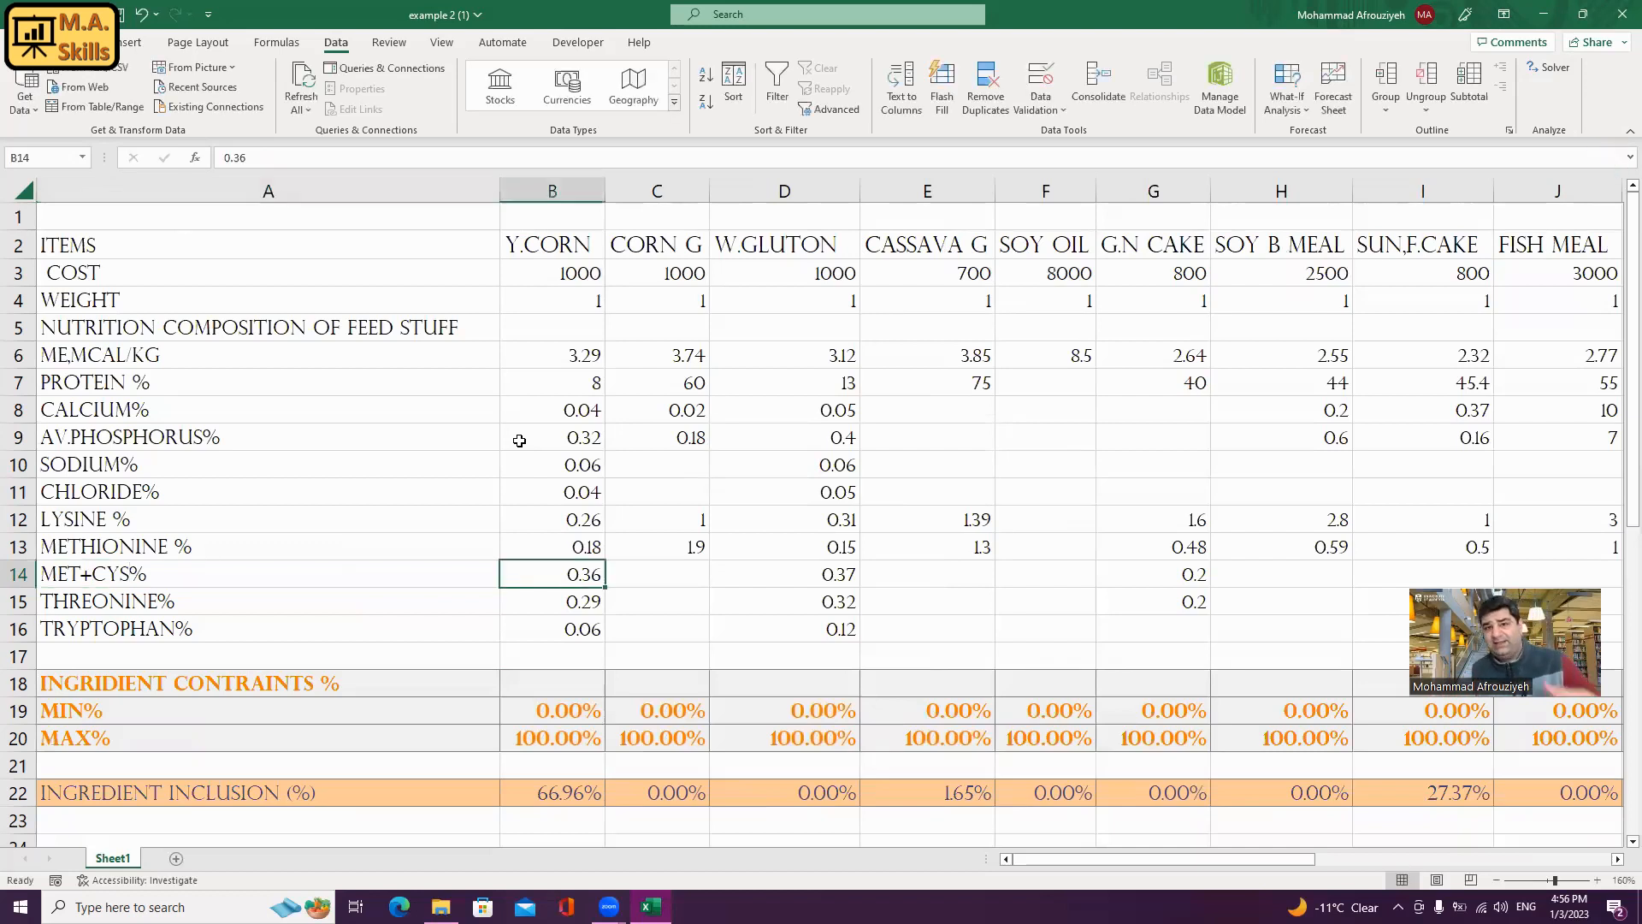
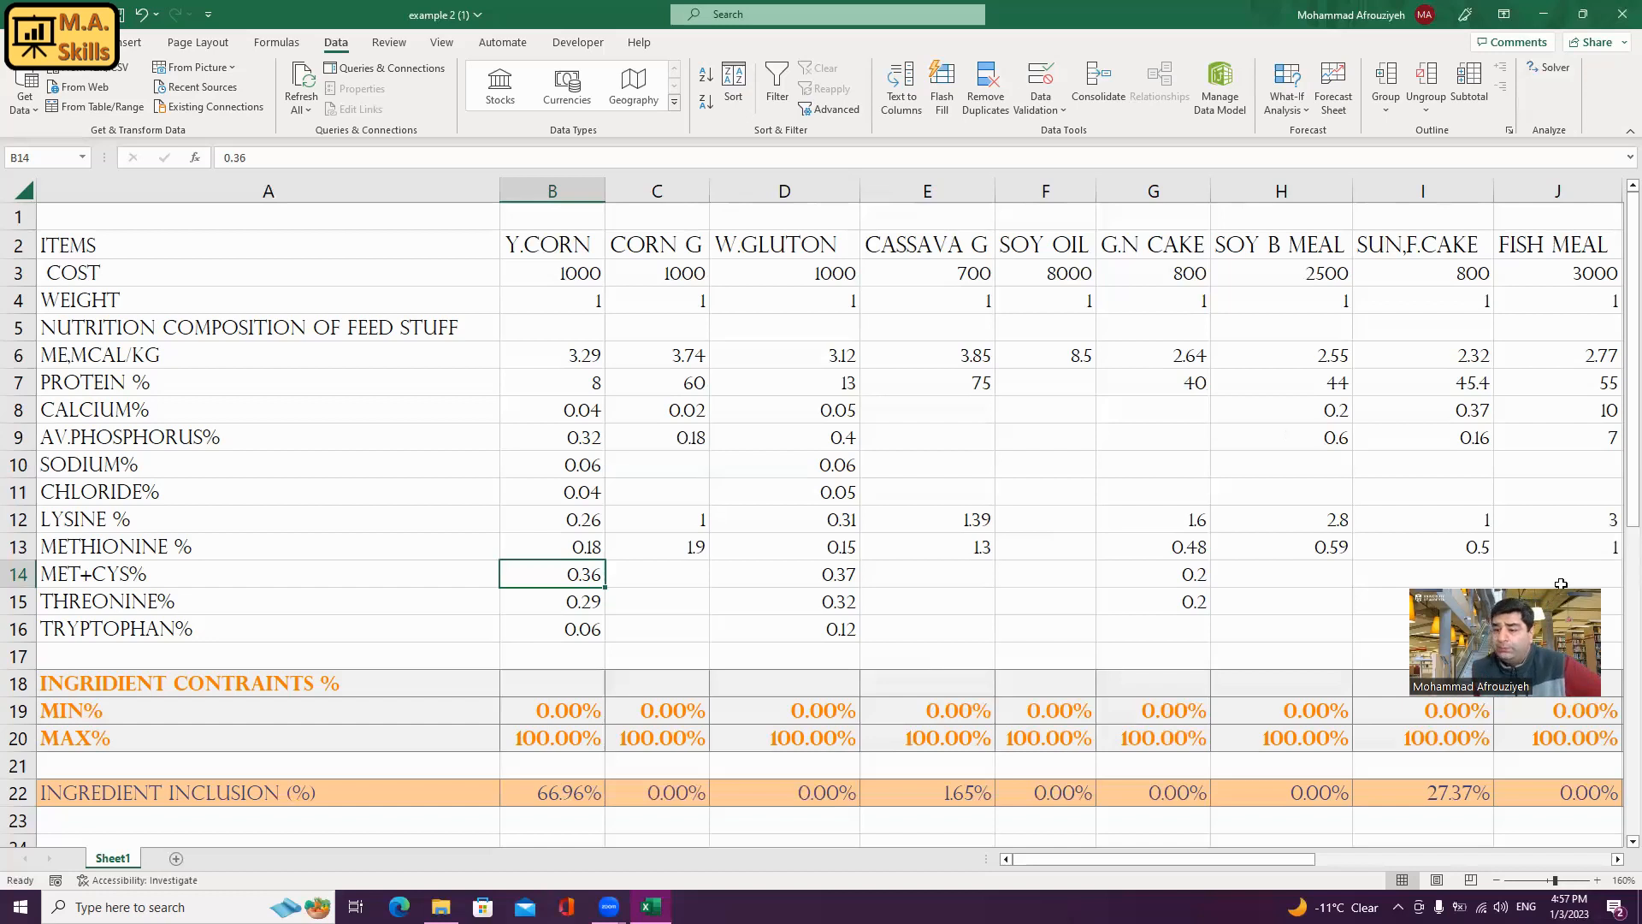
- Examine row 14 for filled and missing MET+CYS% values across the ingredients from Y.Corn to Sun,F.Cake
left_click_drag(1561, 584, 1574, 22)
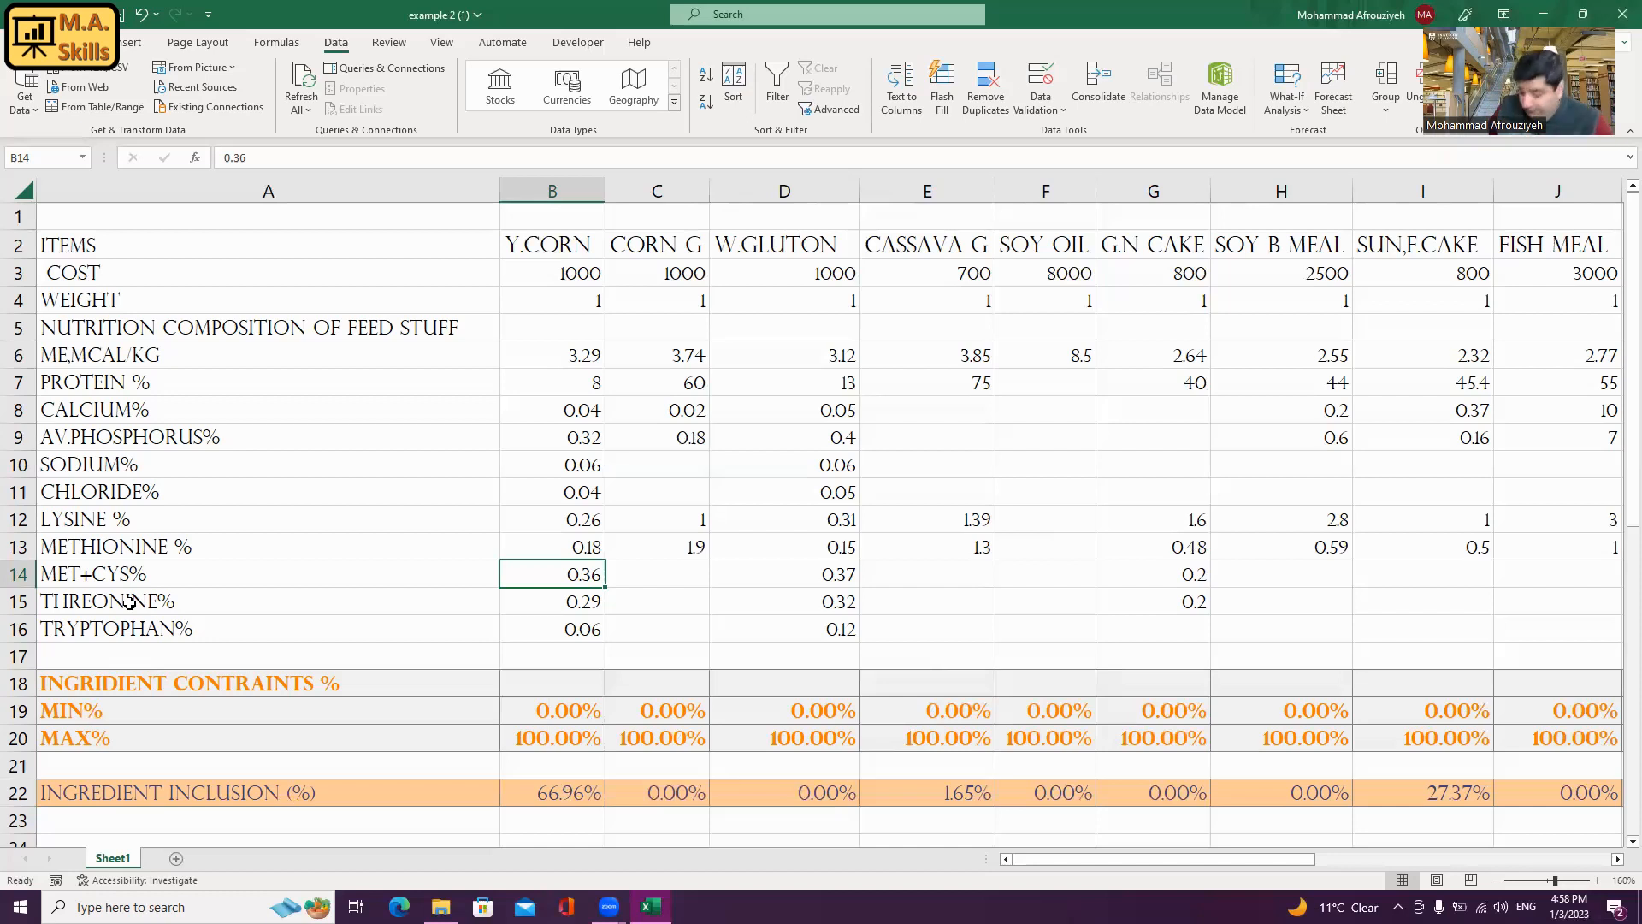
key("Right")
key("Right")
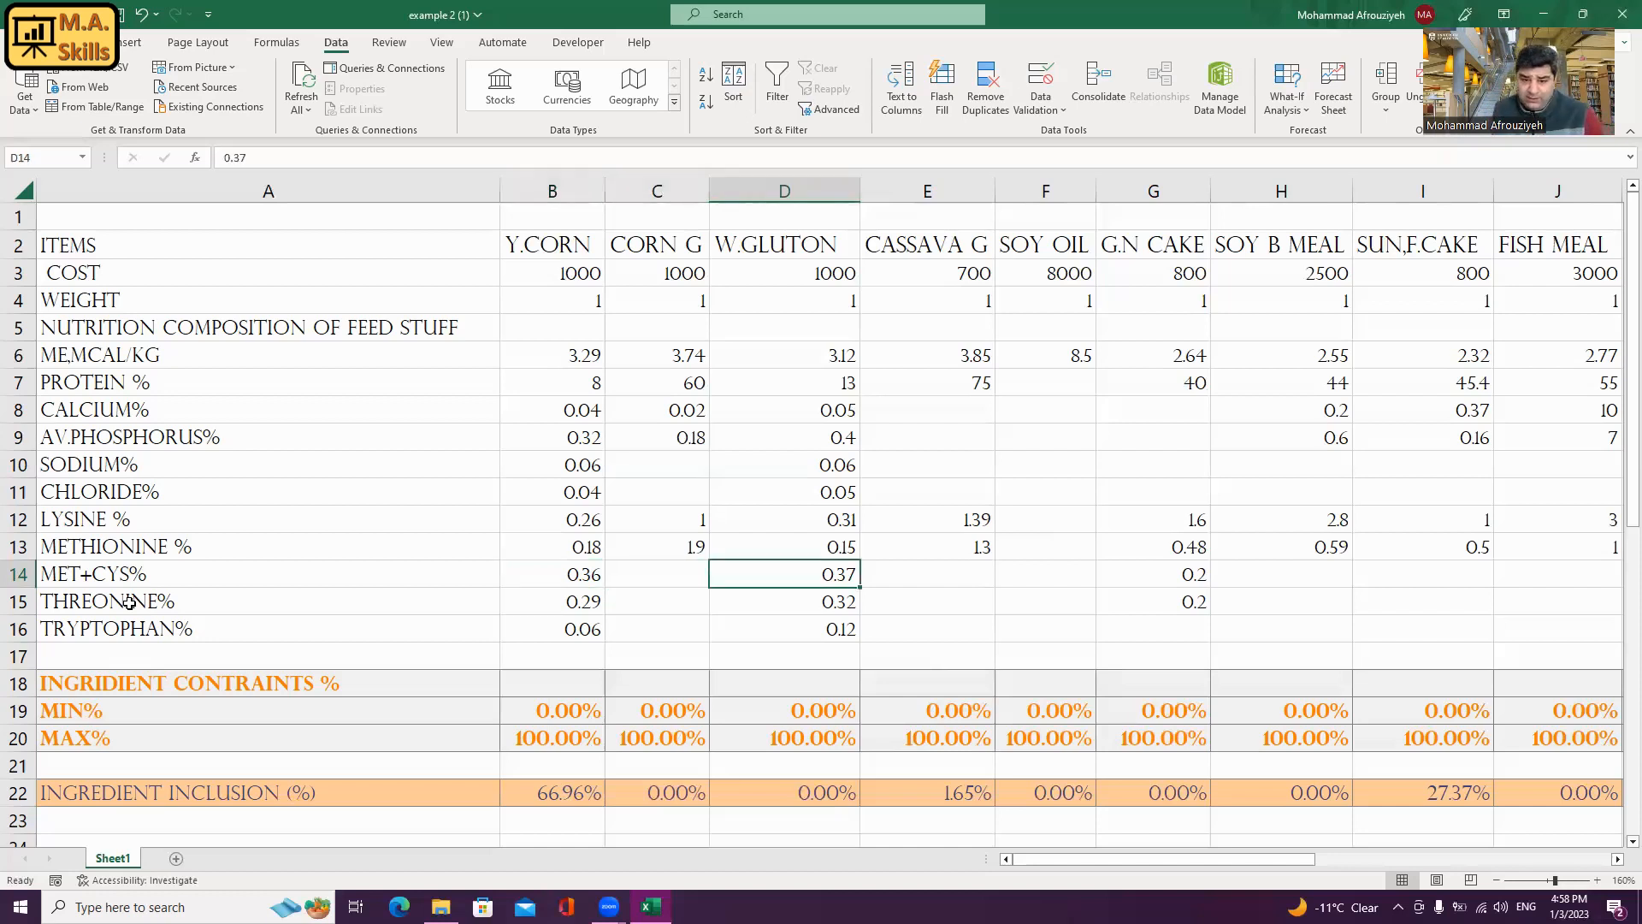
key("Left")
key("Left")
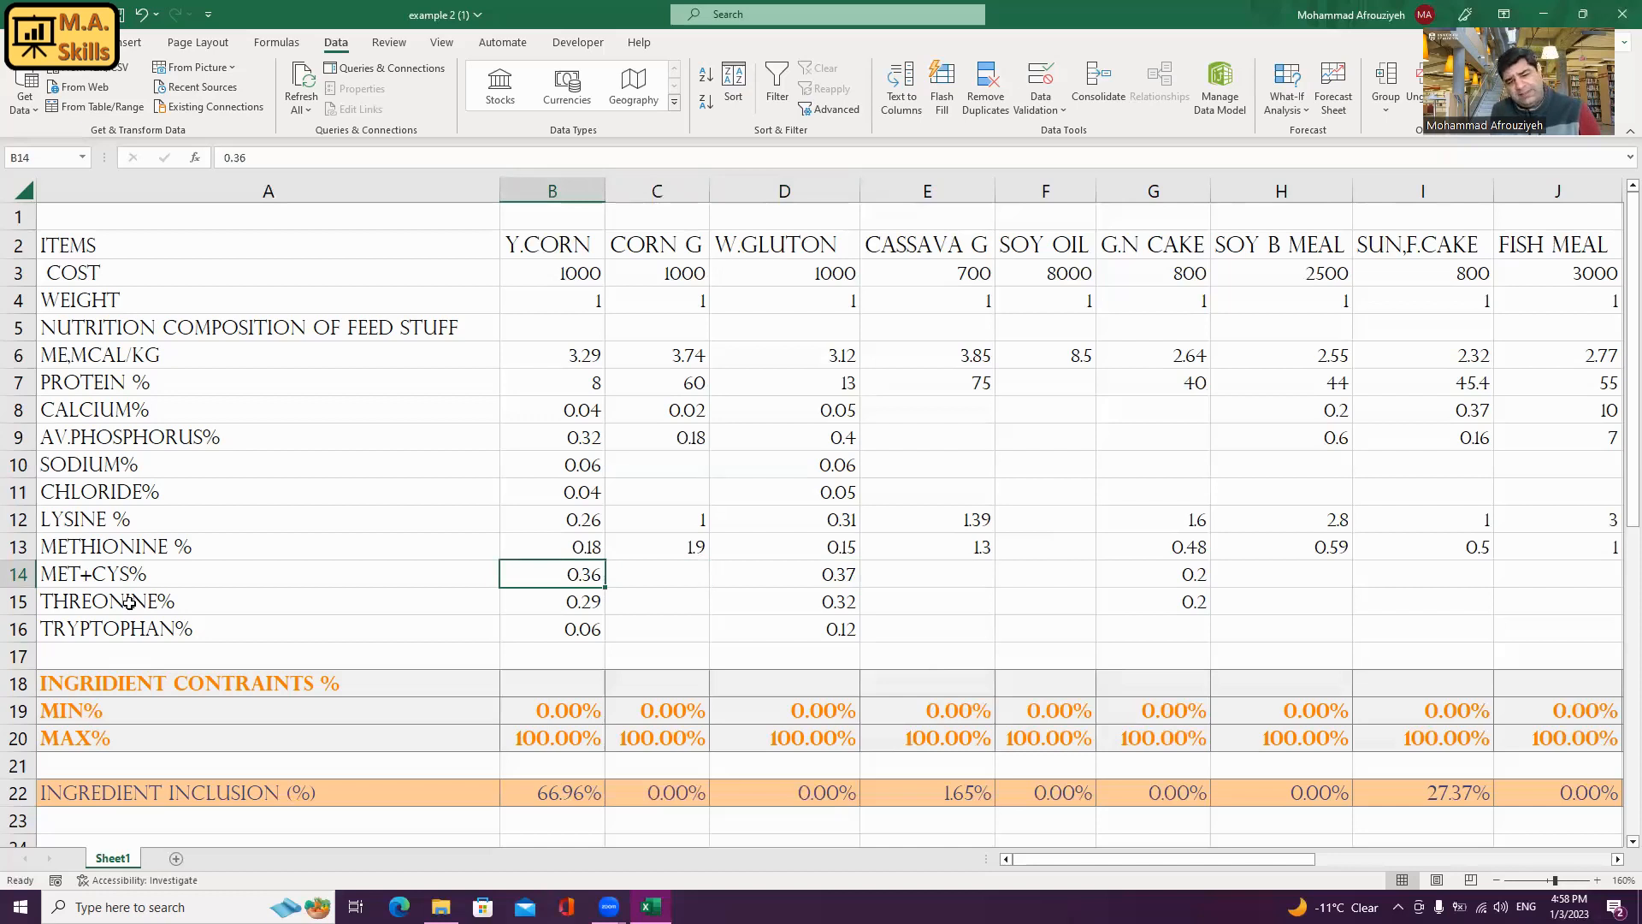
key("Right")
key("Right")
key("Right")
key("Left")
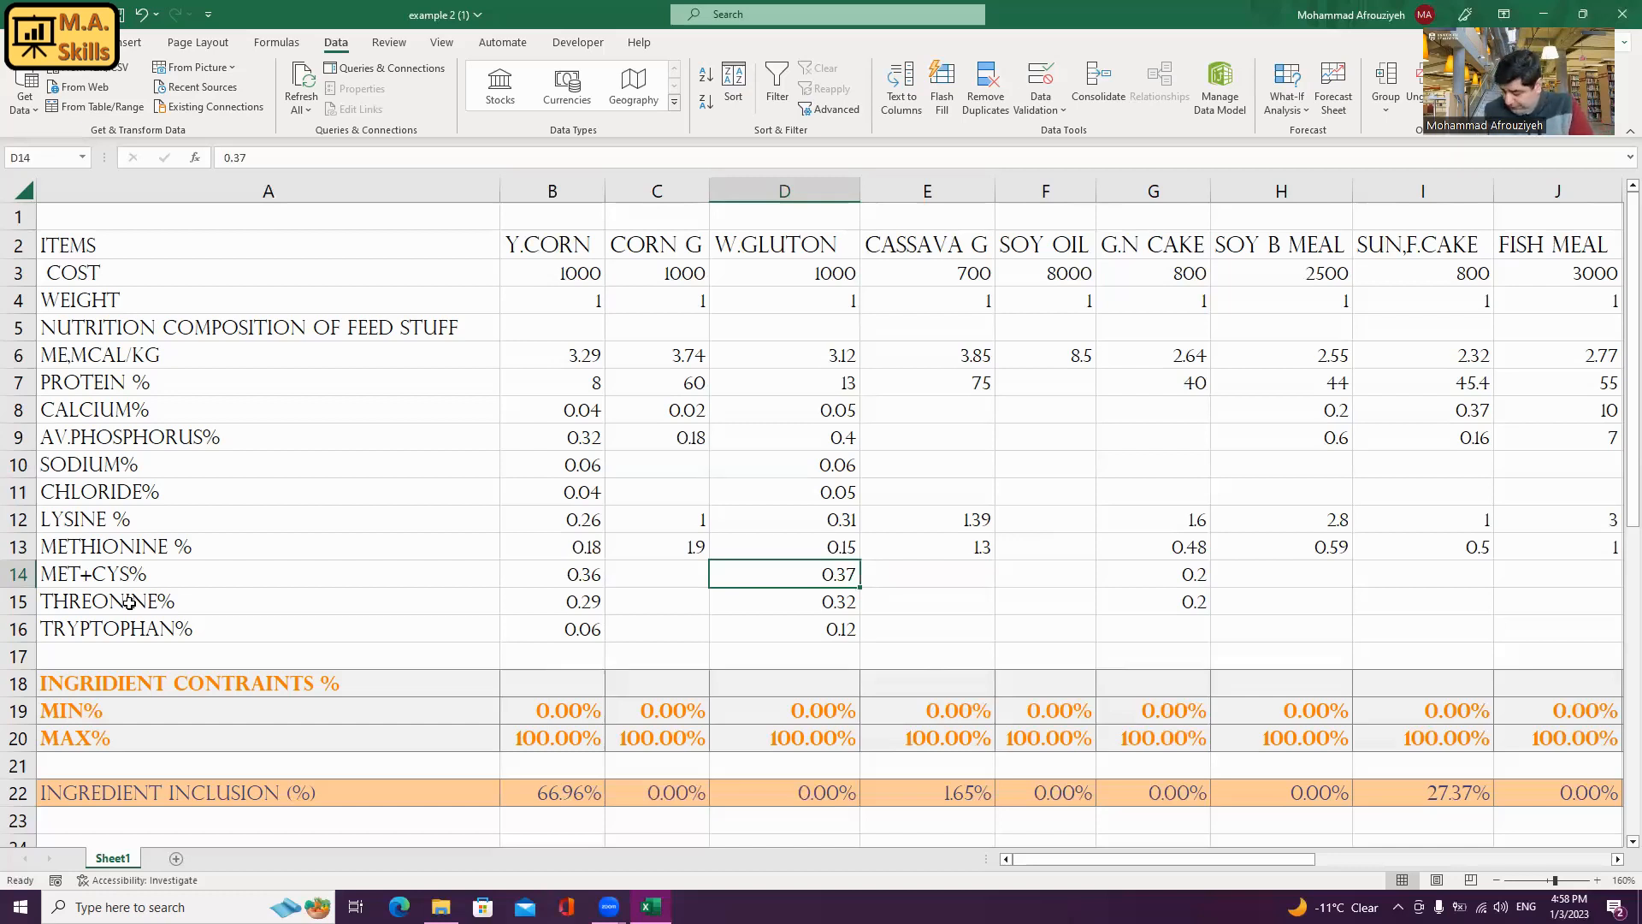
key("Right")
key("Right")
key("Right")
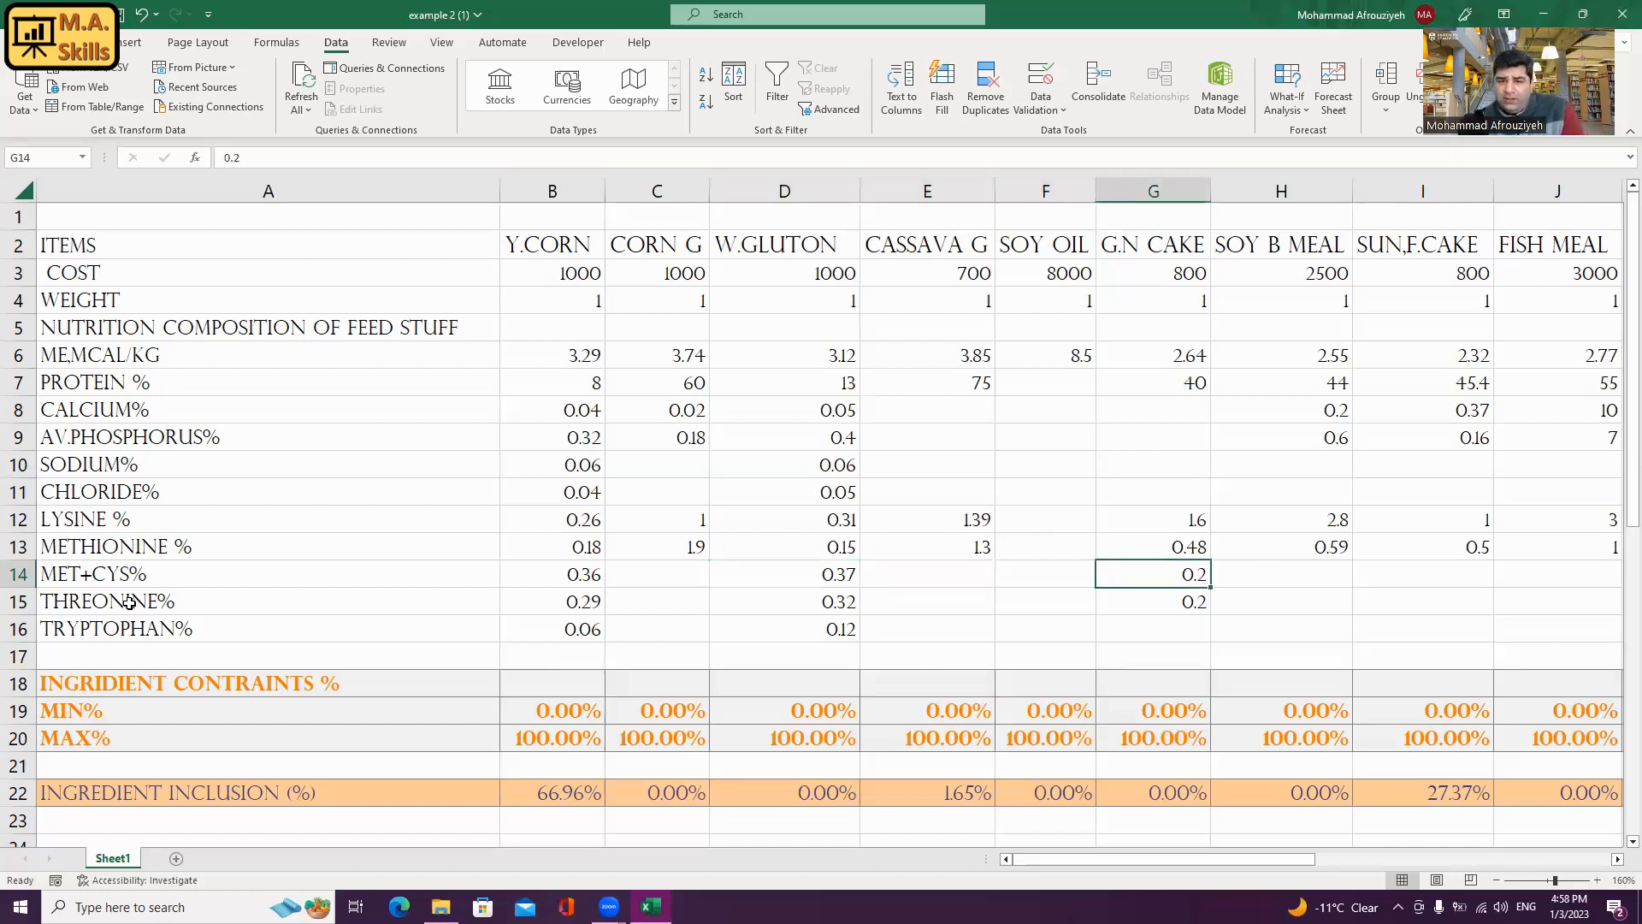
key("Left")
key("Left")
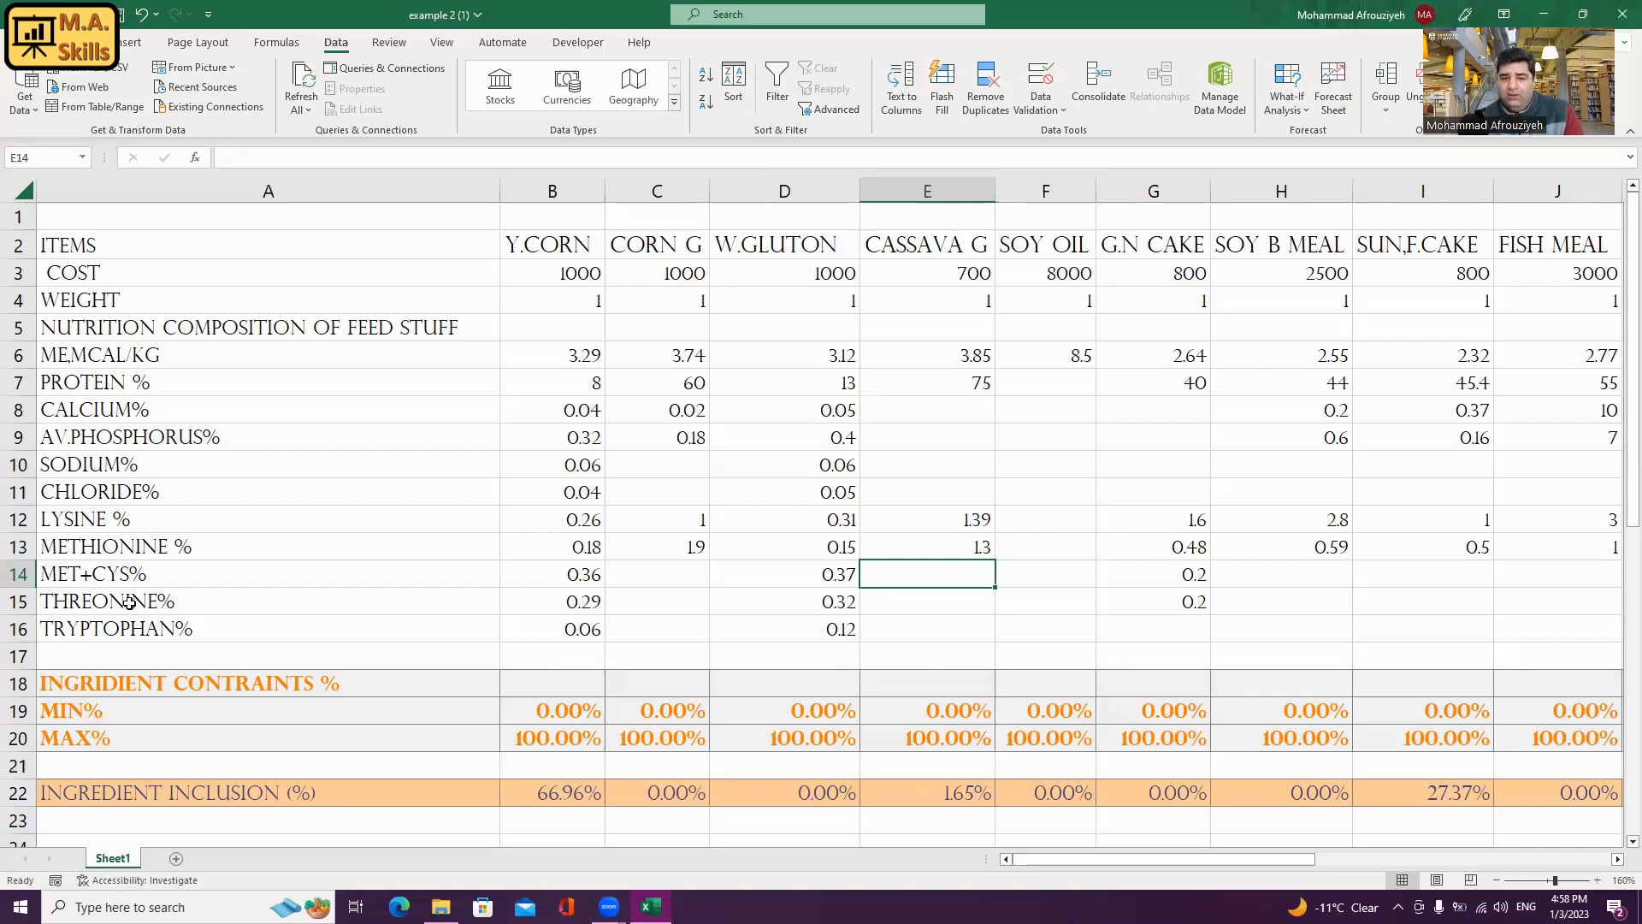
key("Right")
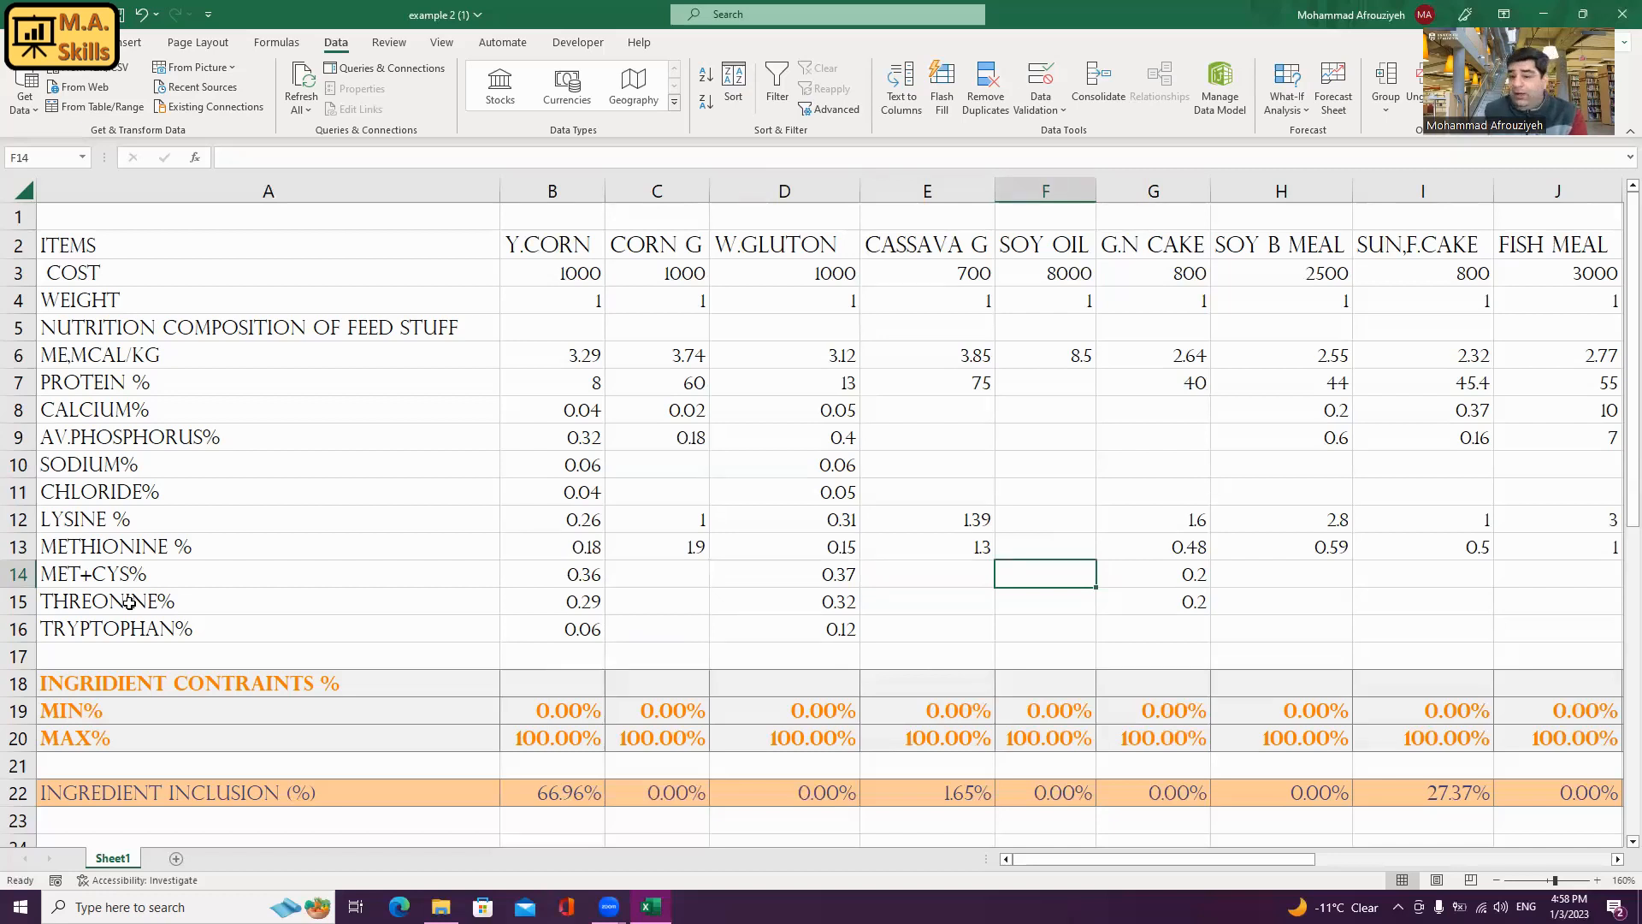
key("Right")
key("Right")
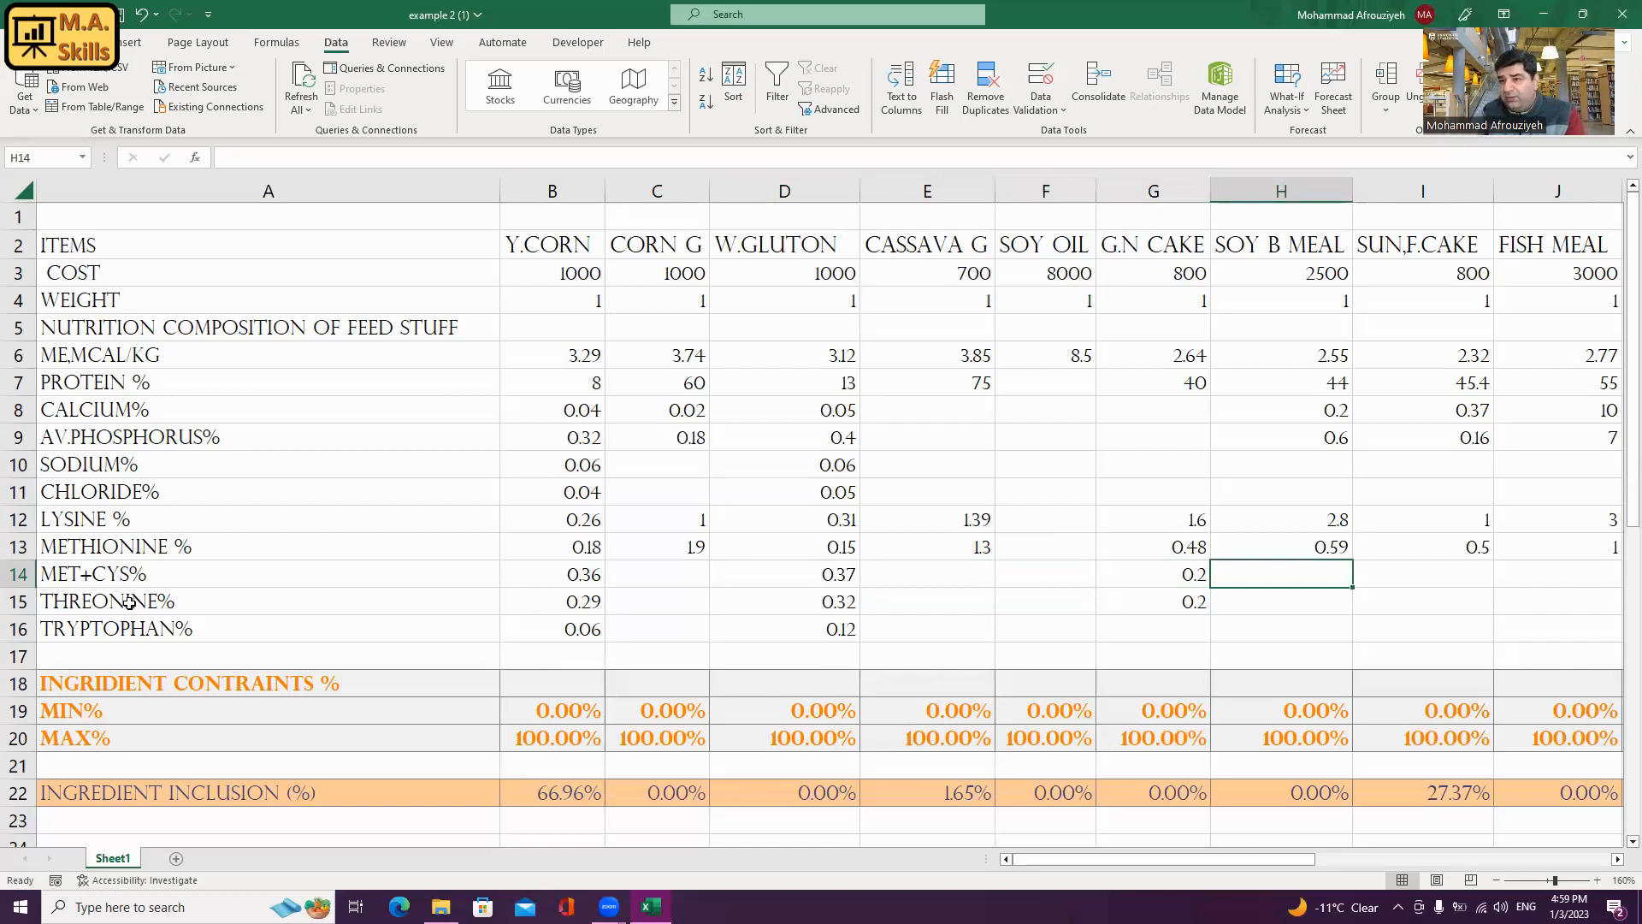
left_click(1283, 191)
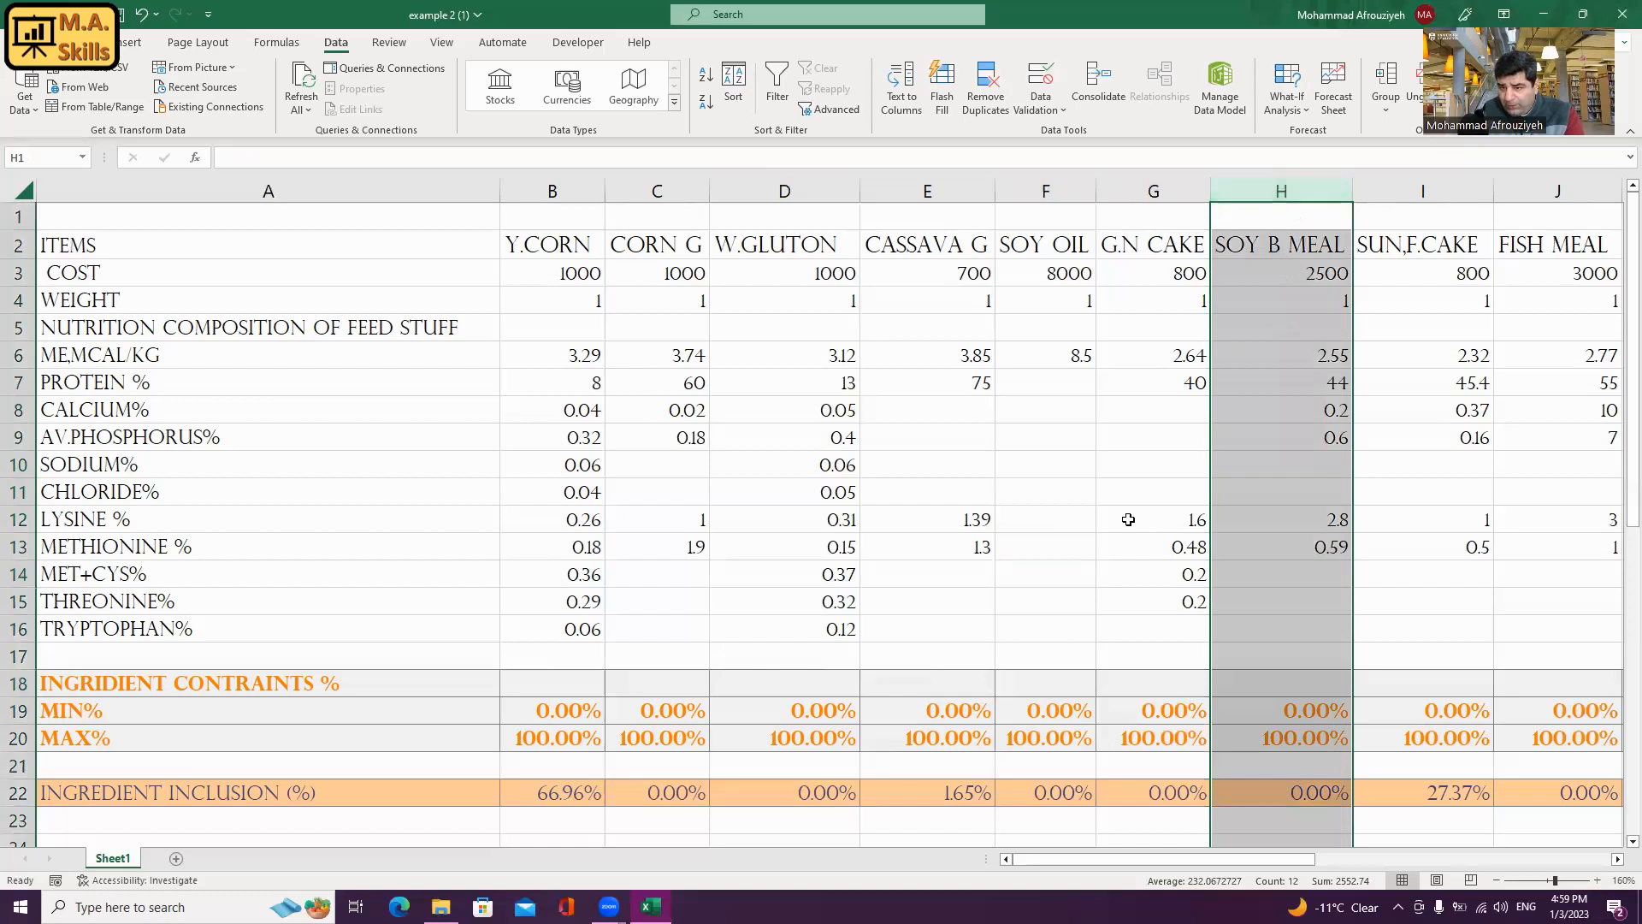
left_click(1281, 580)
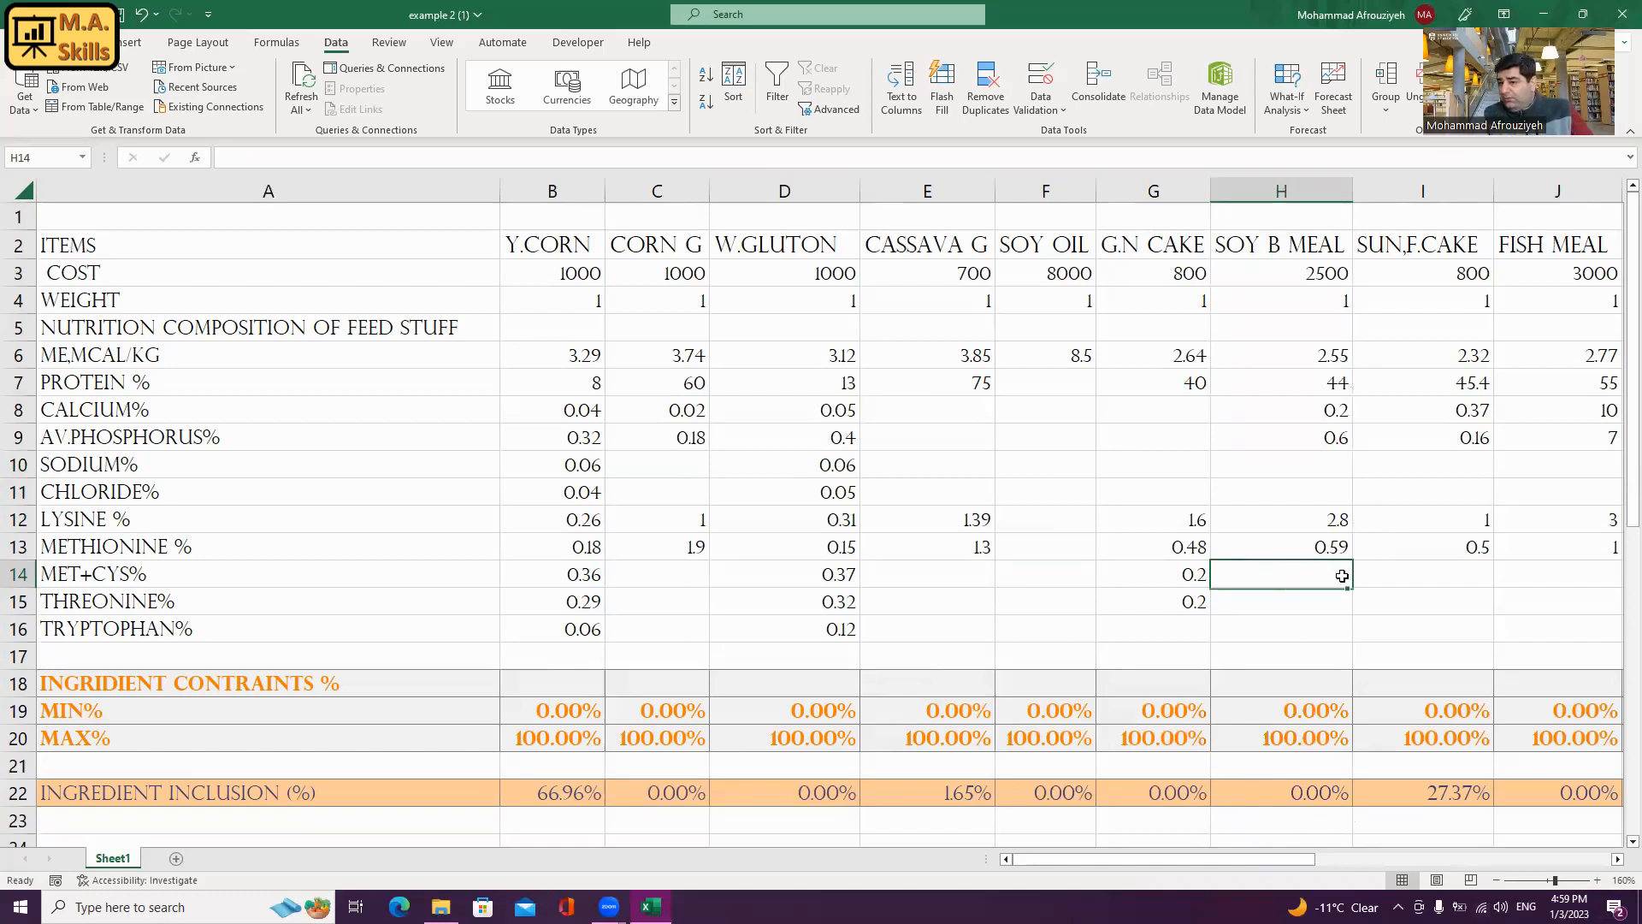
left_click(1386, 572)
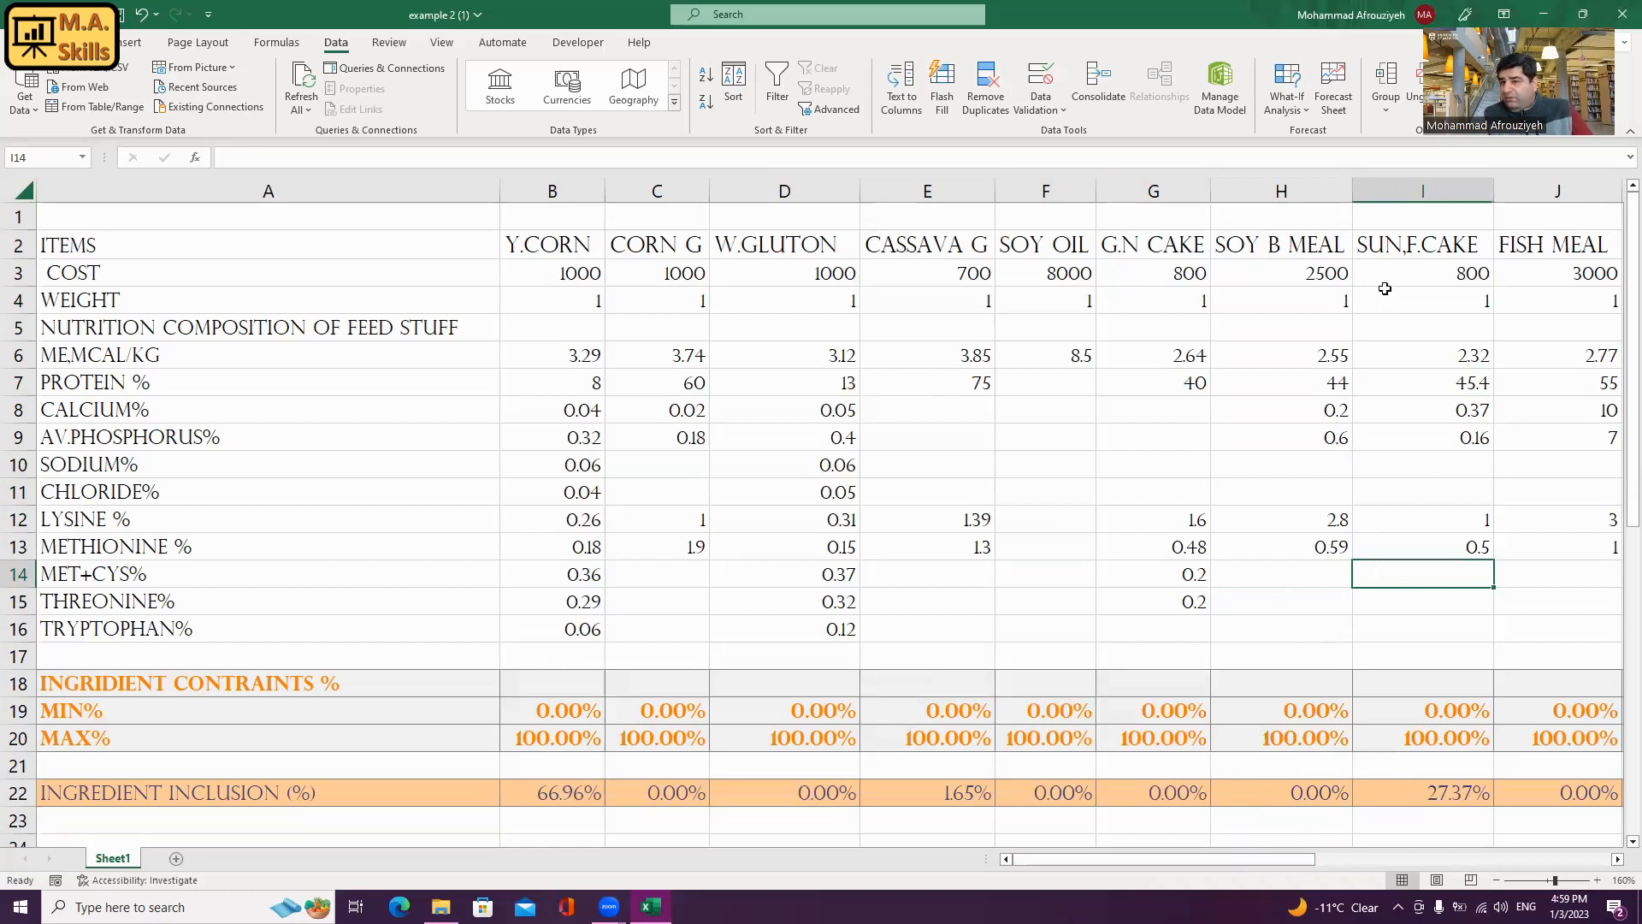
- Compare the MET+CYS% values in row 14 for Y.Corn, W.Gluton, G.N Cake, Fish Meal and DL Meth with the diet's minimum requirement
left_click(1569, 577)
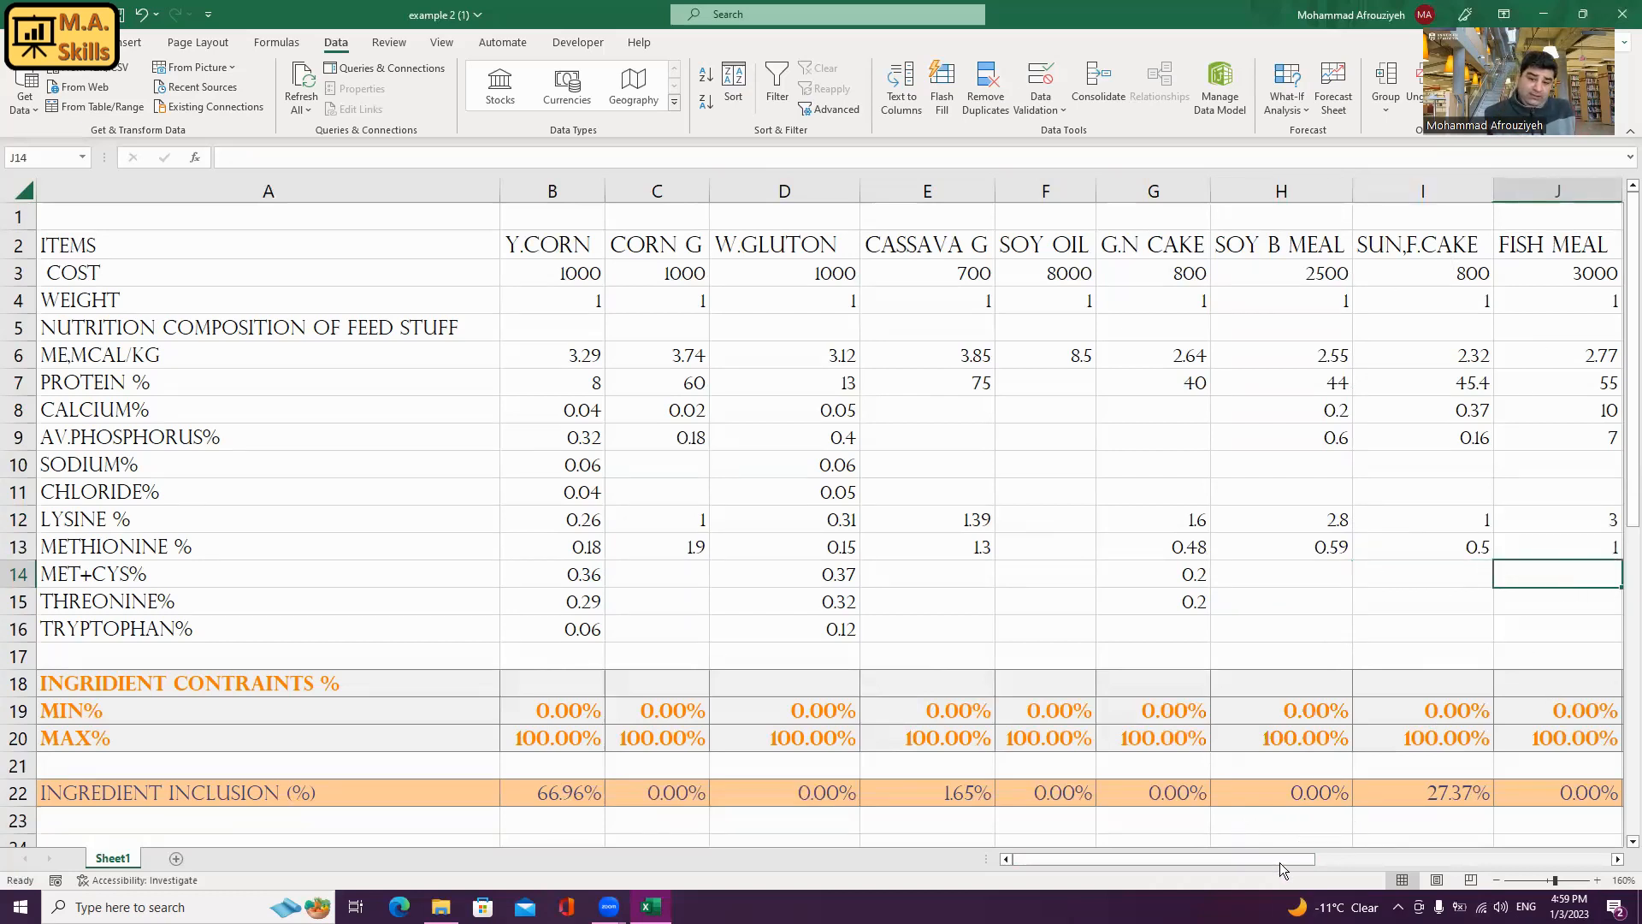
left_click_drag(1282, 858, 1613, 848)
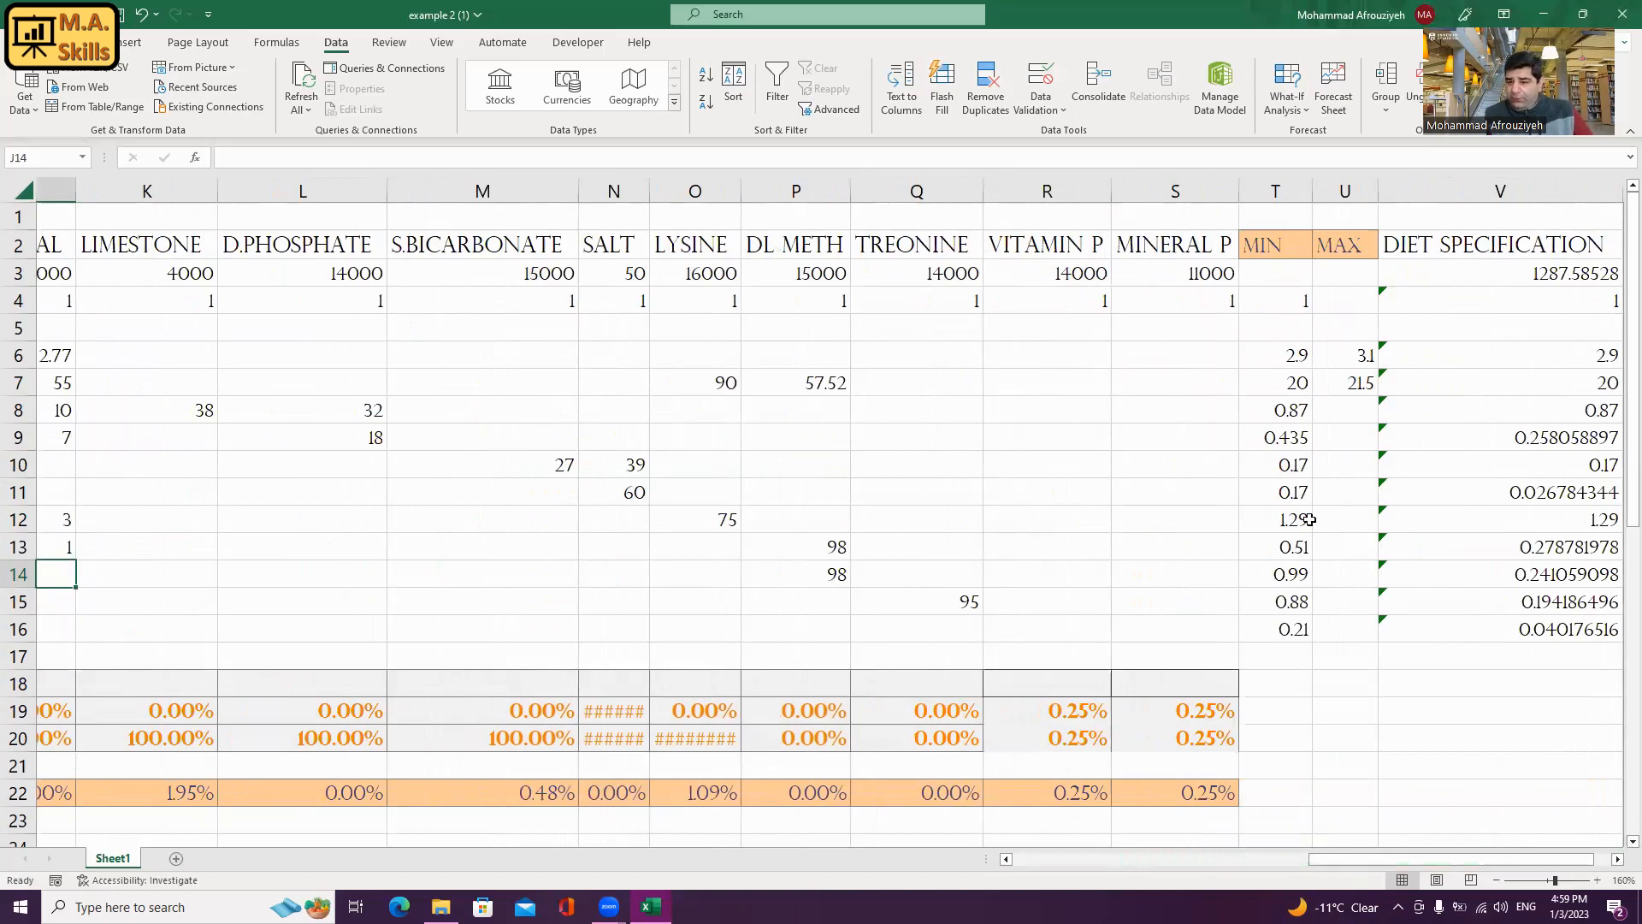
left_click(1283, 573)
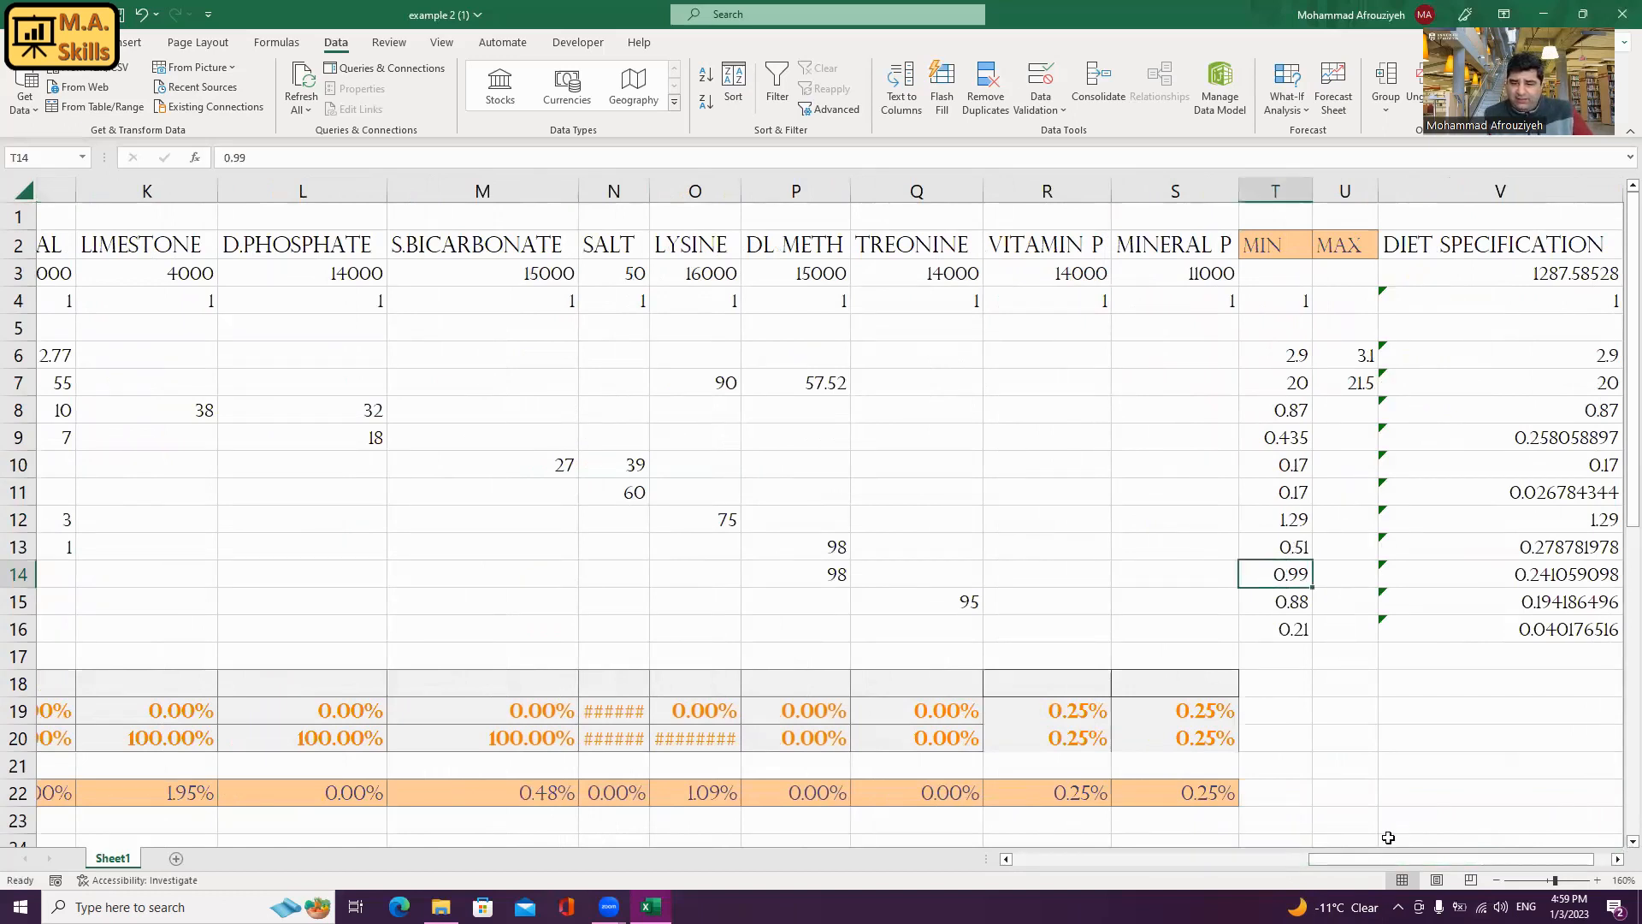
left_click_drag(1389, 857, 1426, 835)
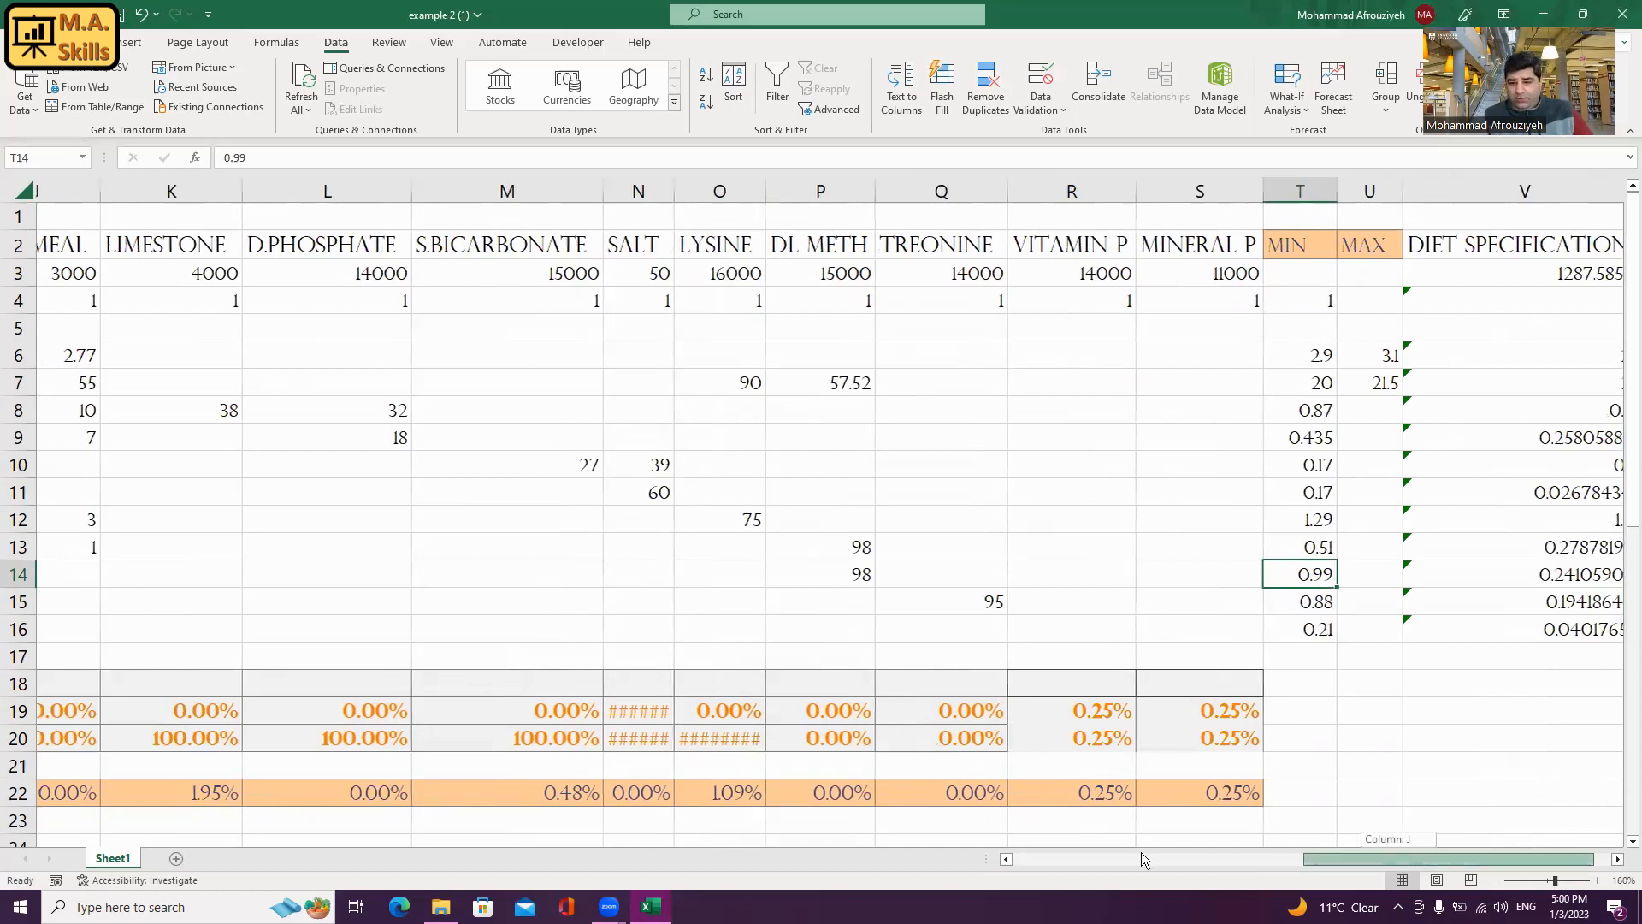
left_click_drag(1372, 860, 986, 858)
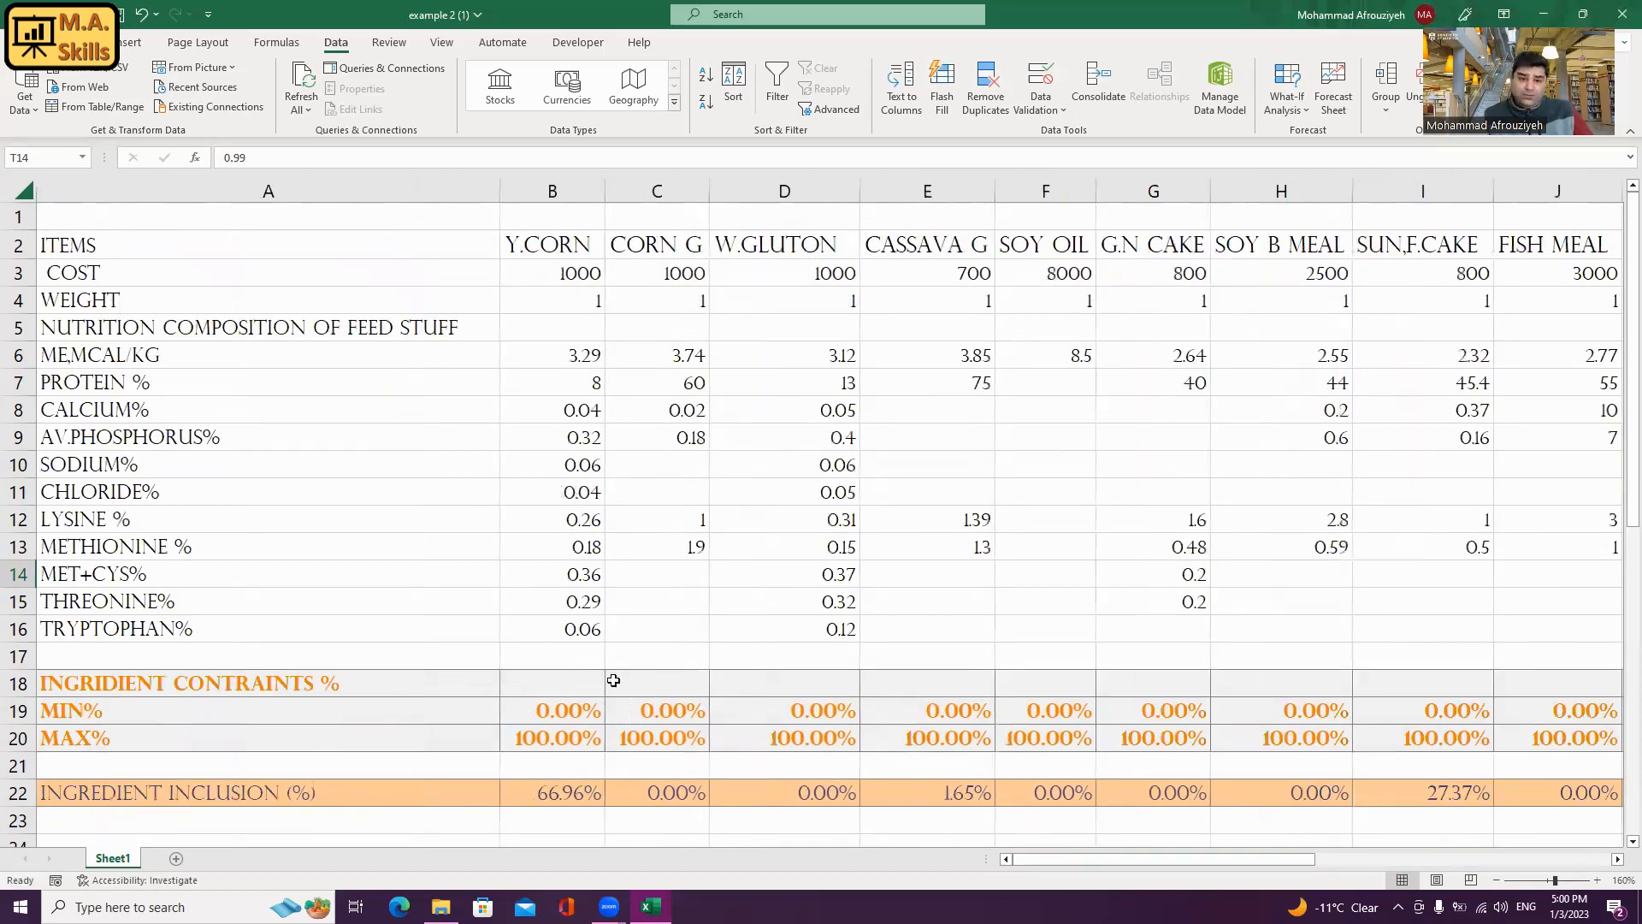
left_click(586, 575)
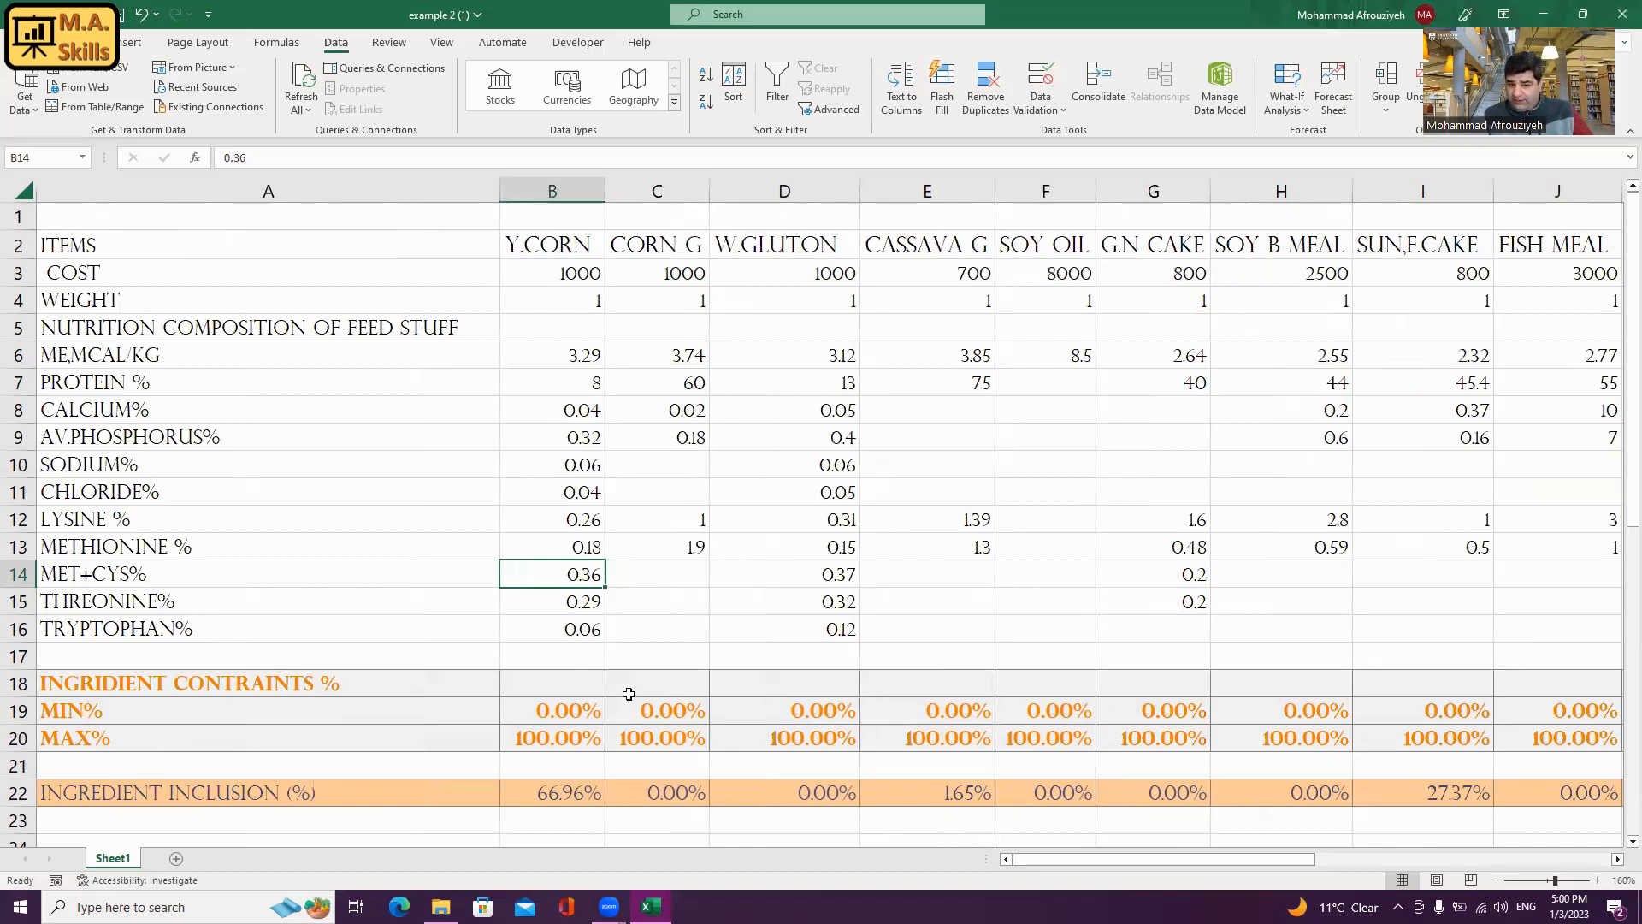
left_click(801, 575)
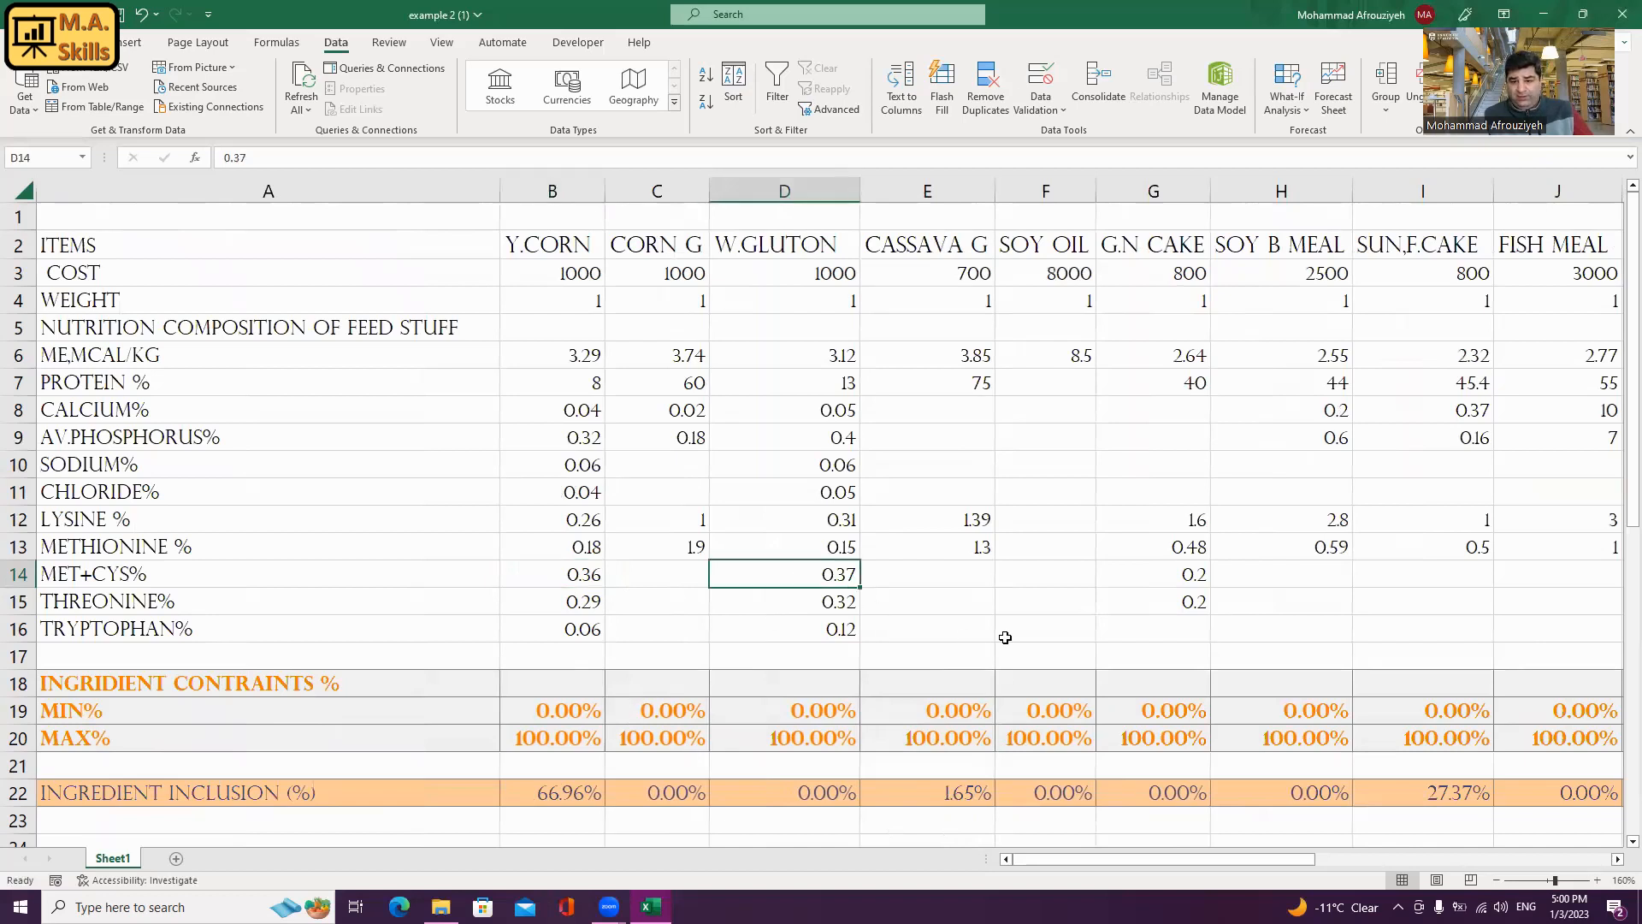
left_click(1155, 578)
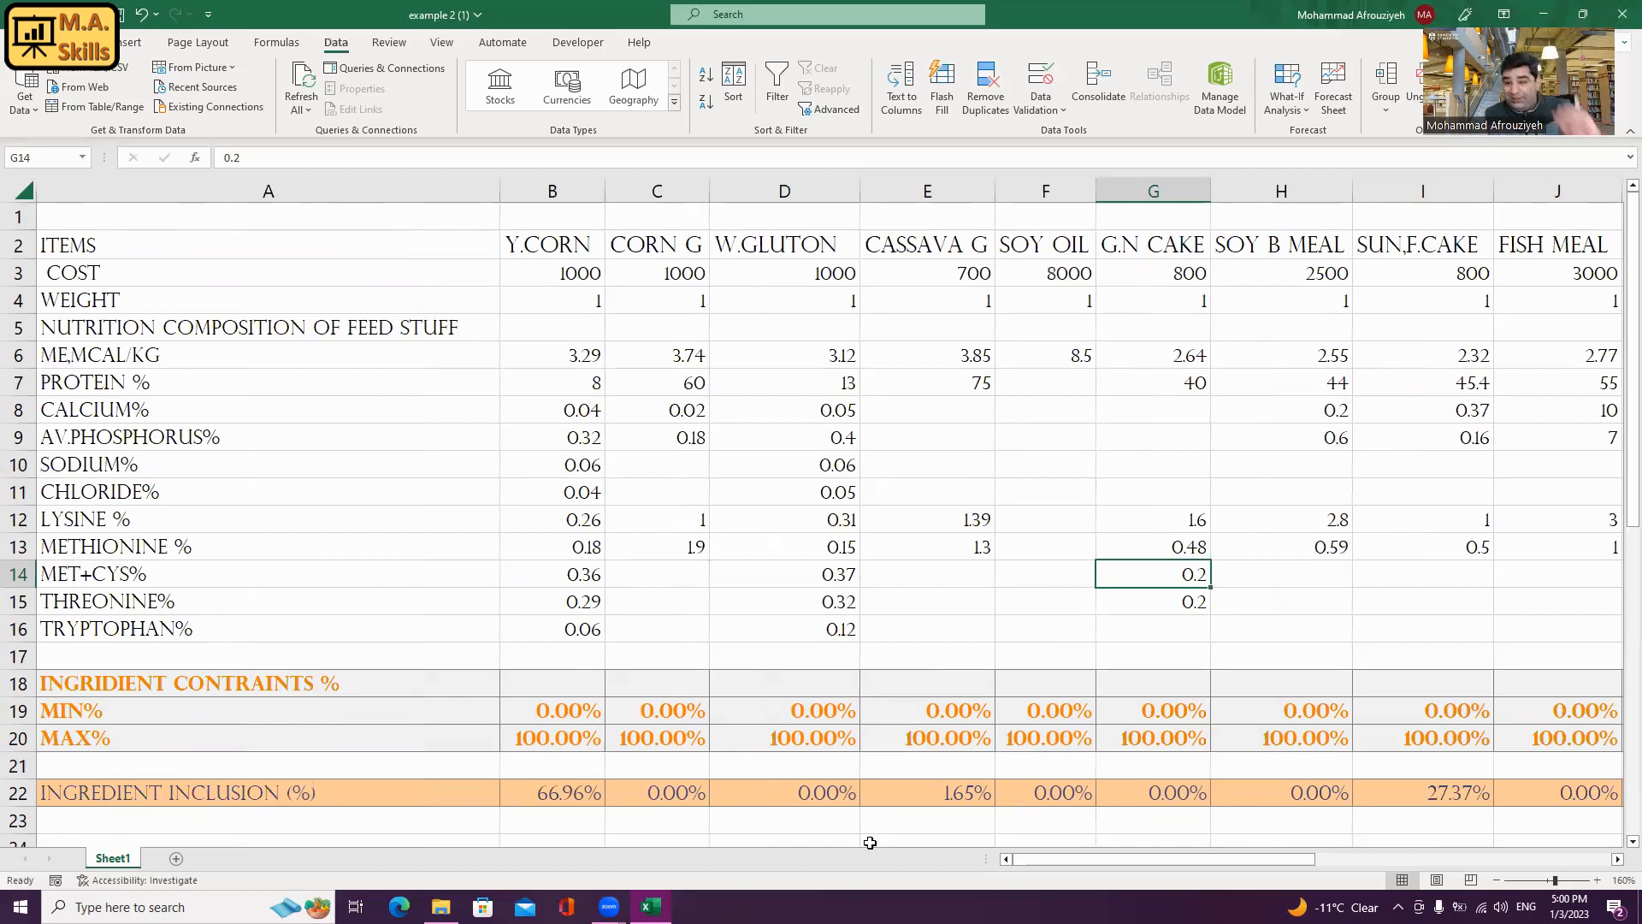
left_click_drag(1115, 857, 1389, 842)
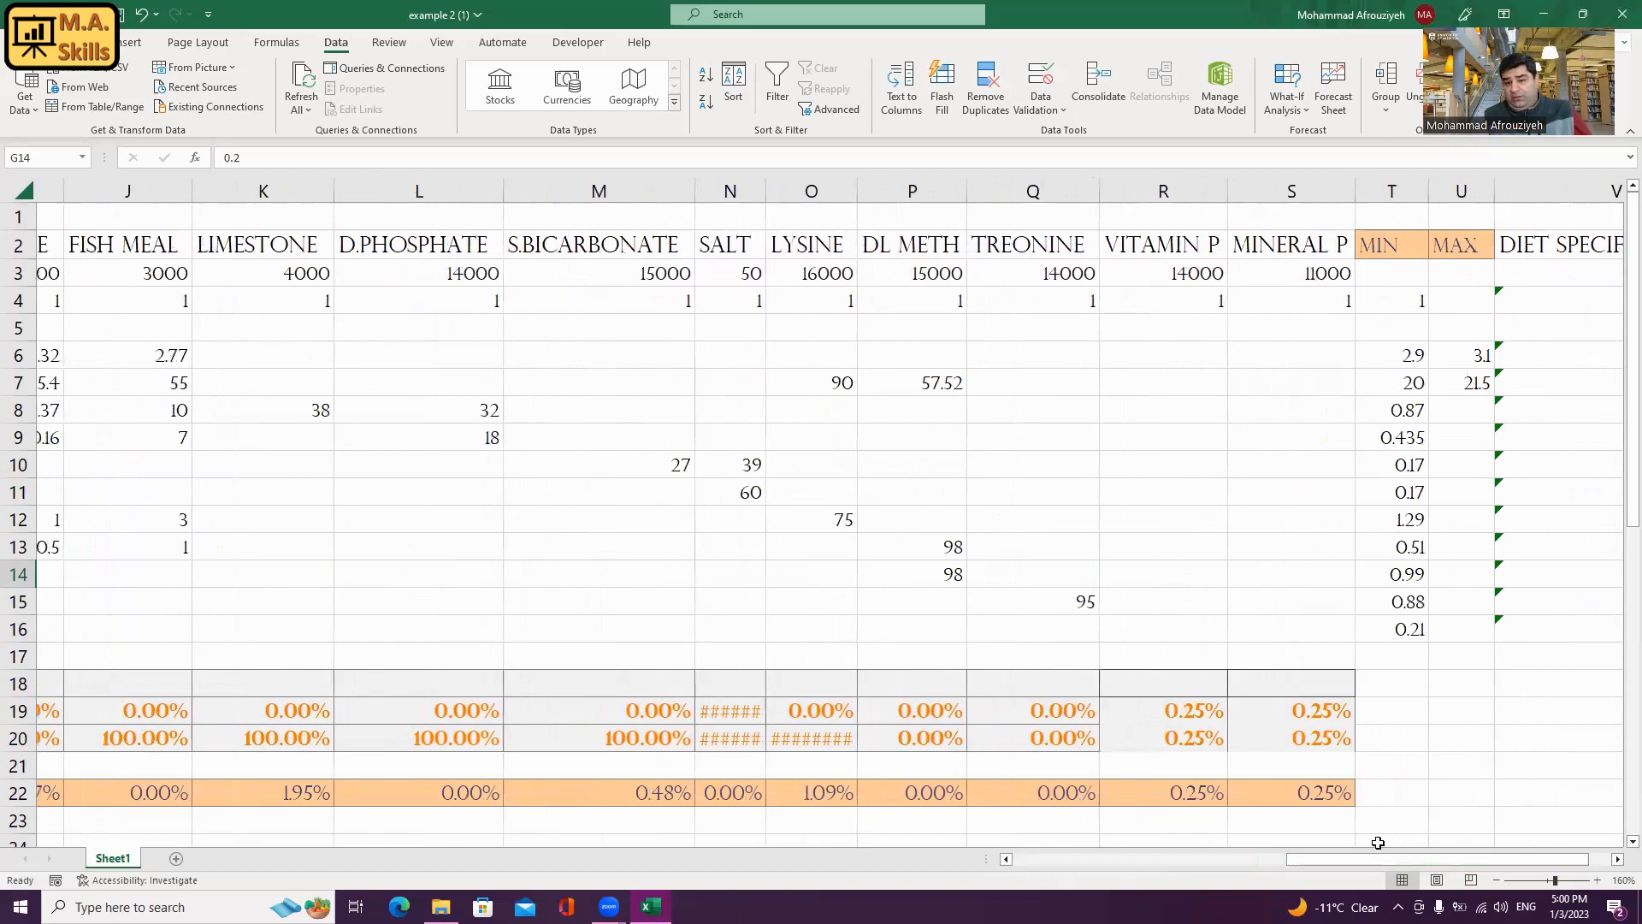
left_click(895, 571)
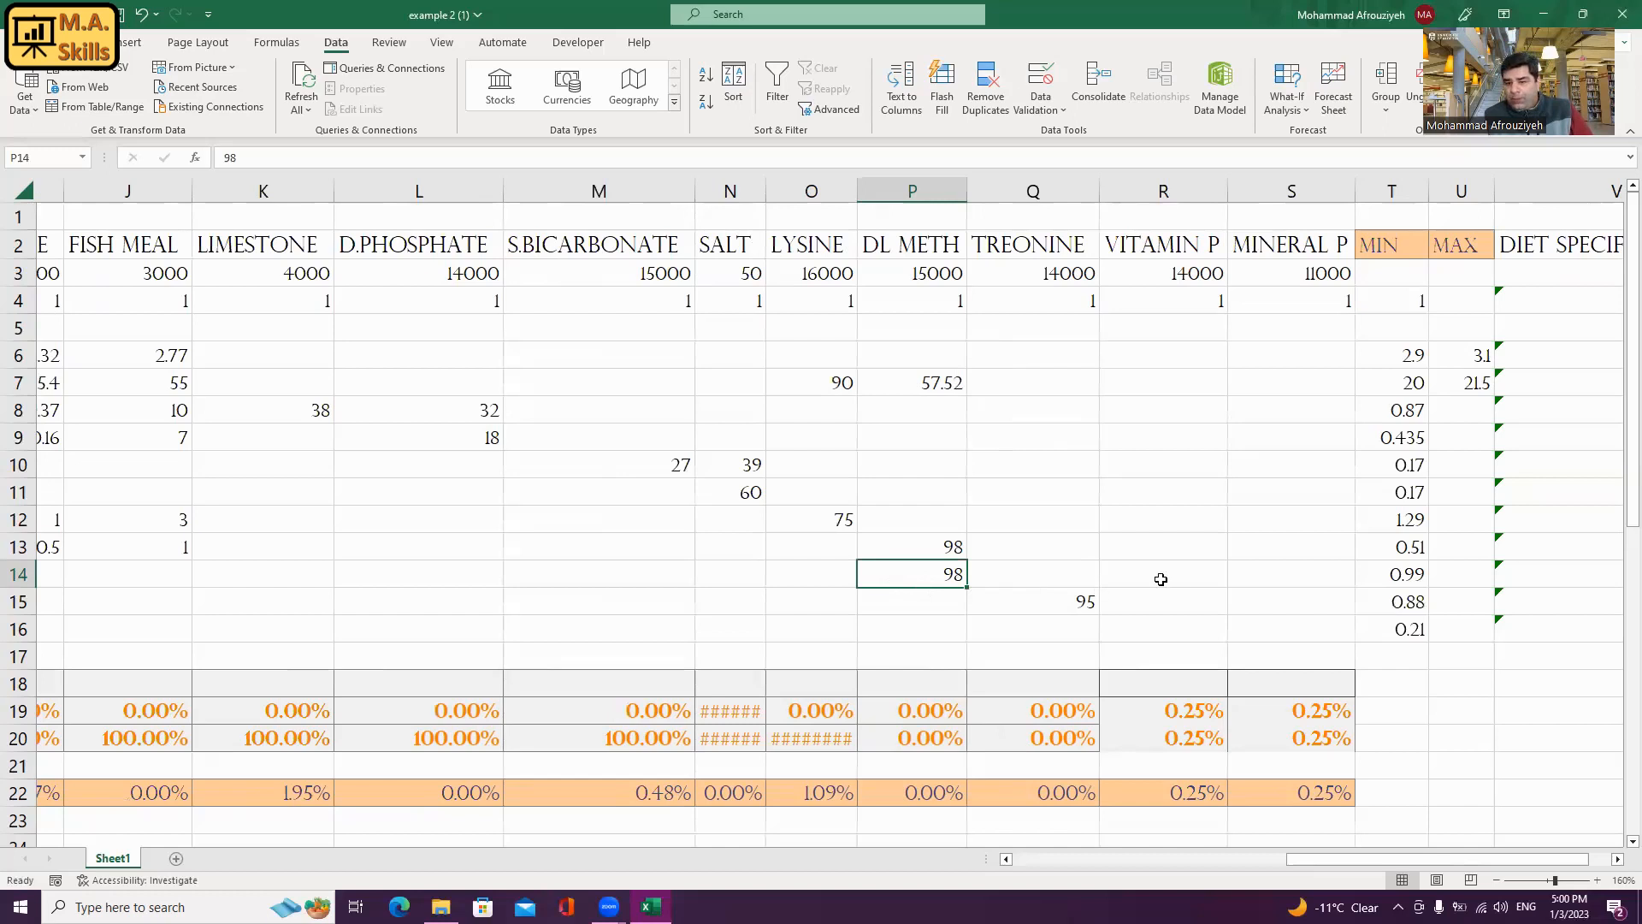
- Compare the minimum threonine requirement in row 15 with the threonine content of Y.Corn, W.Gluton and the Treonine supplement
left_click(1376, 601)
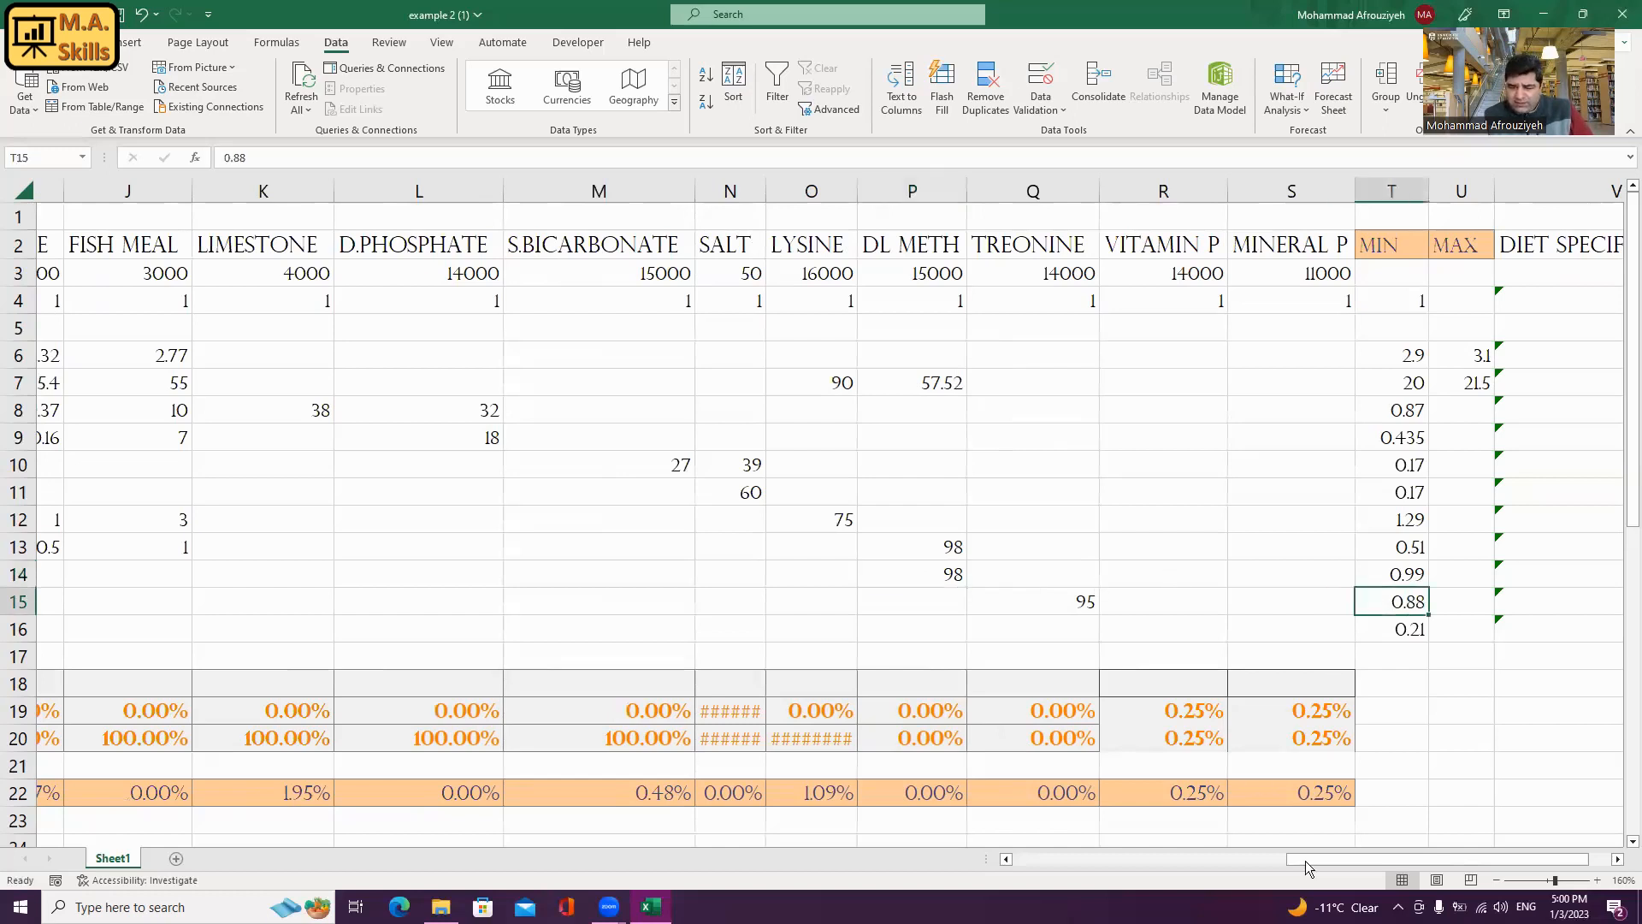
left_click_drag(1312, 860, 886, 847)
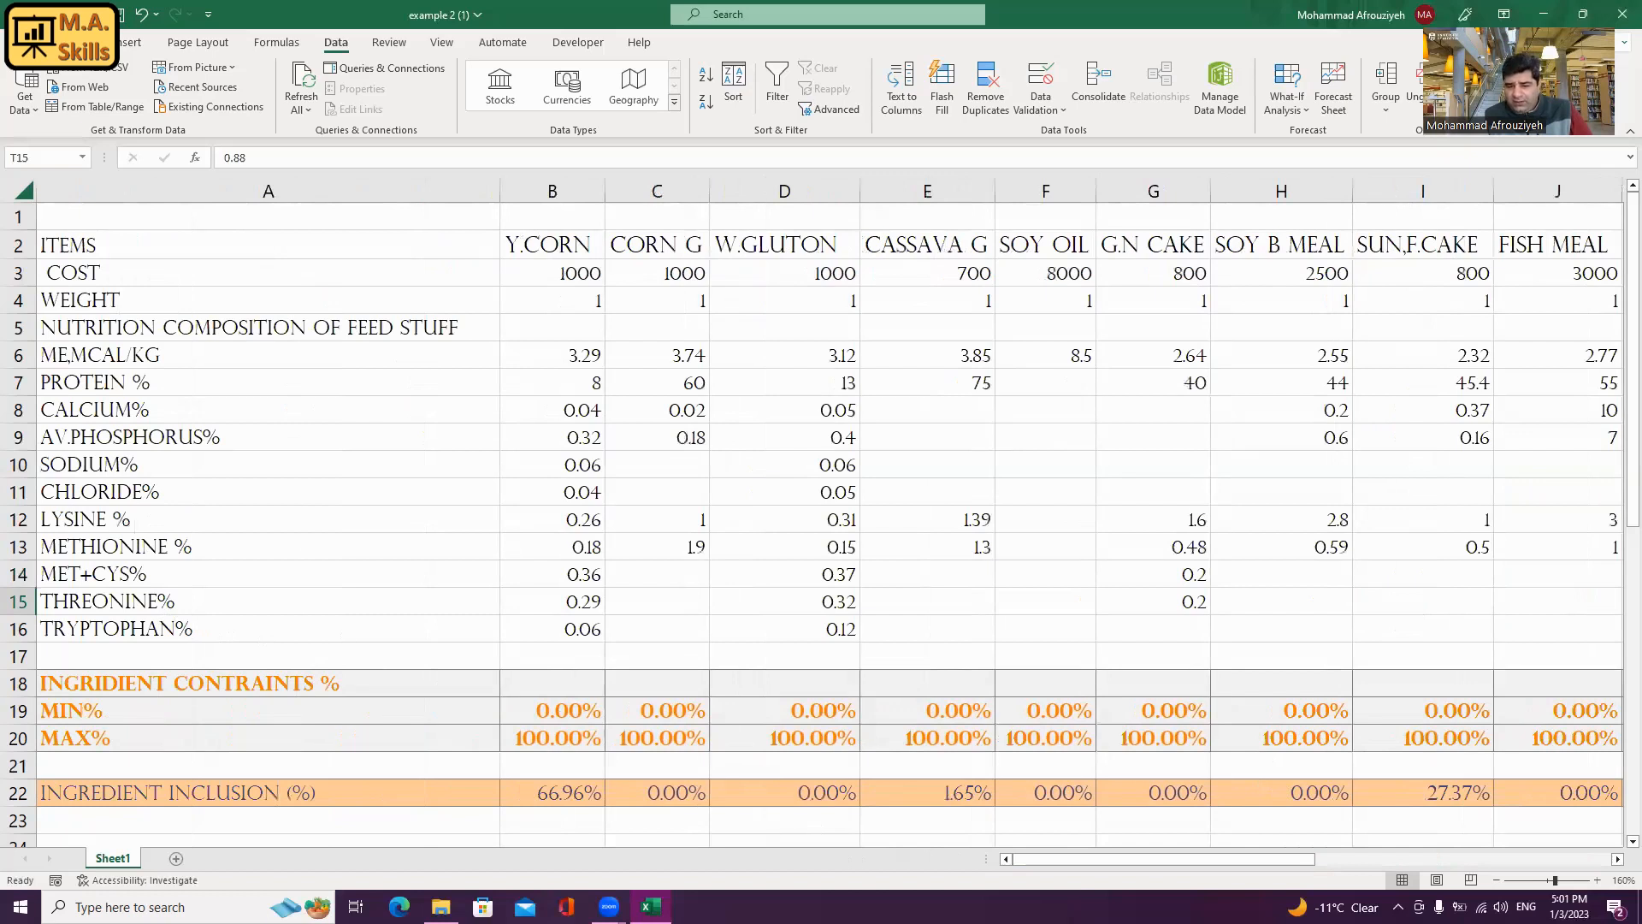
left_click_drag(1108, 859, 918, 869)
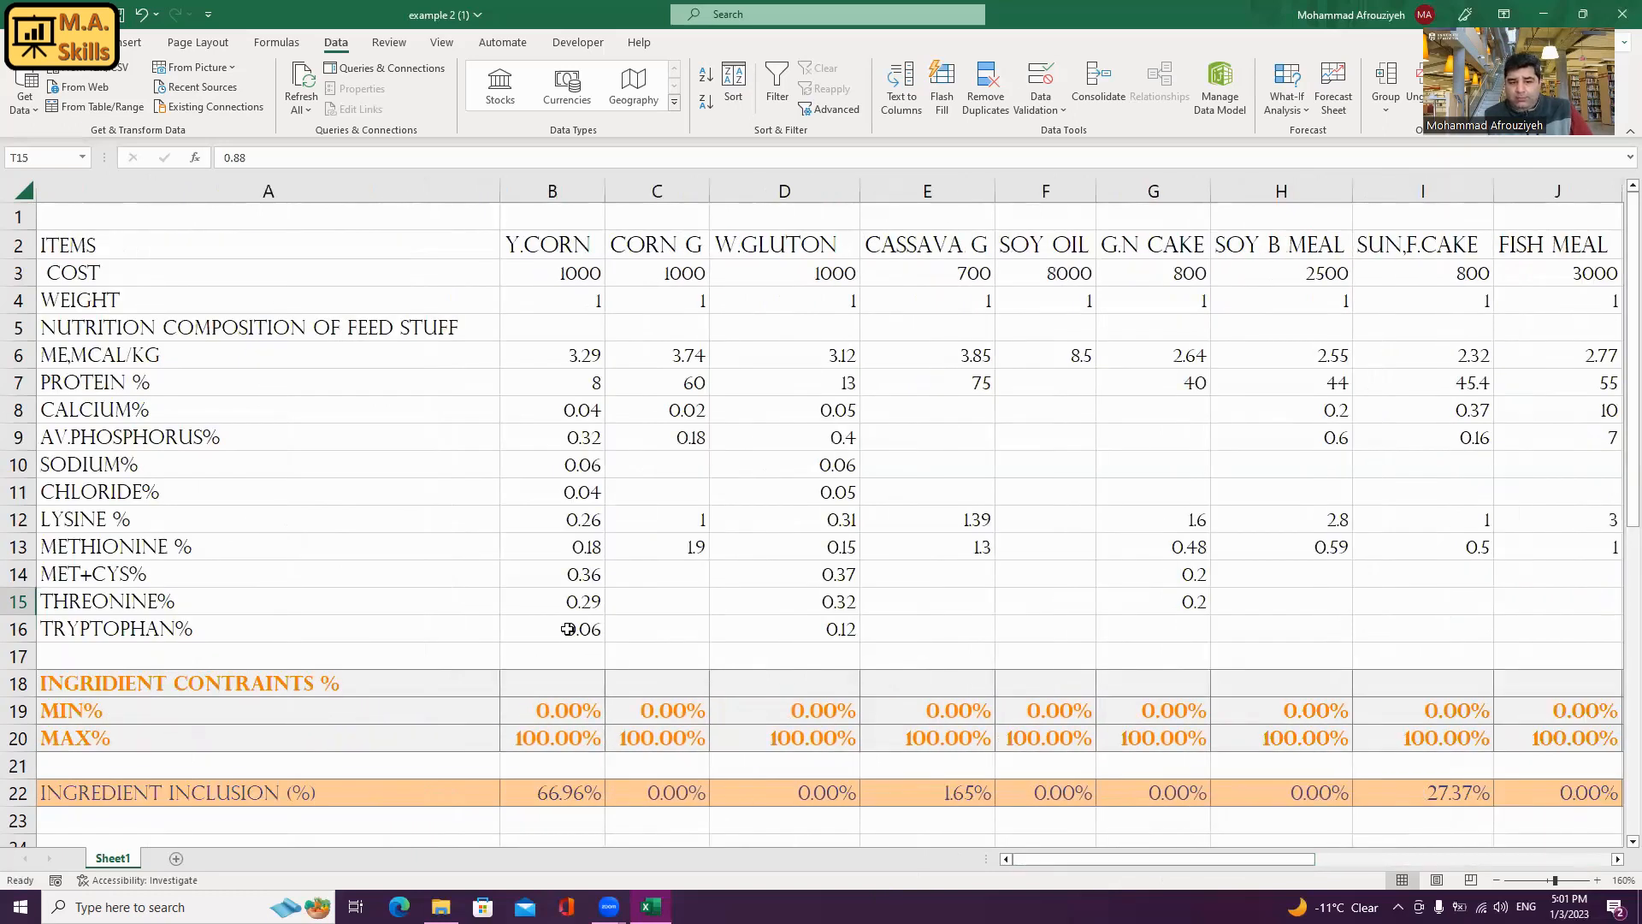
left_click_drag(571, 603, 851, 606)
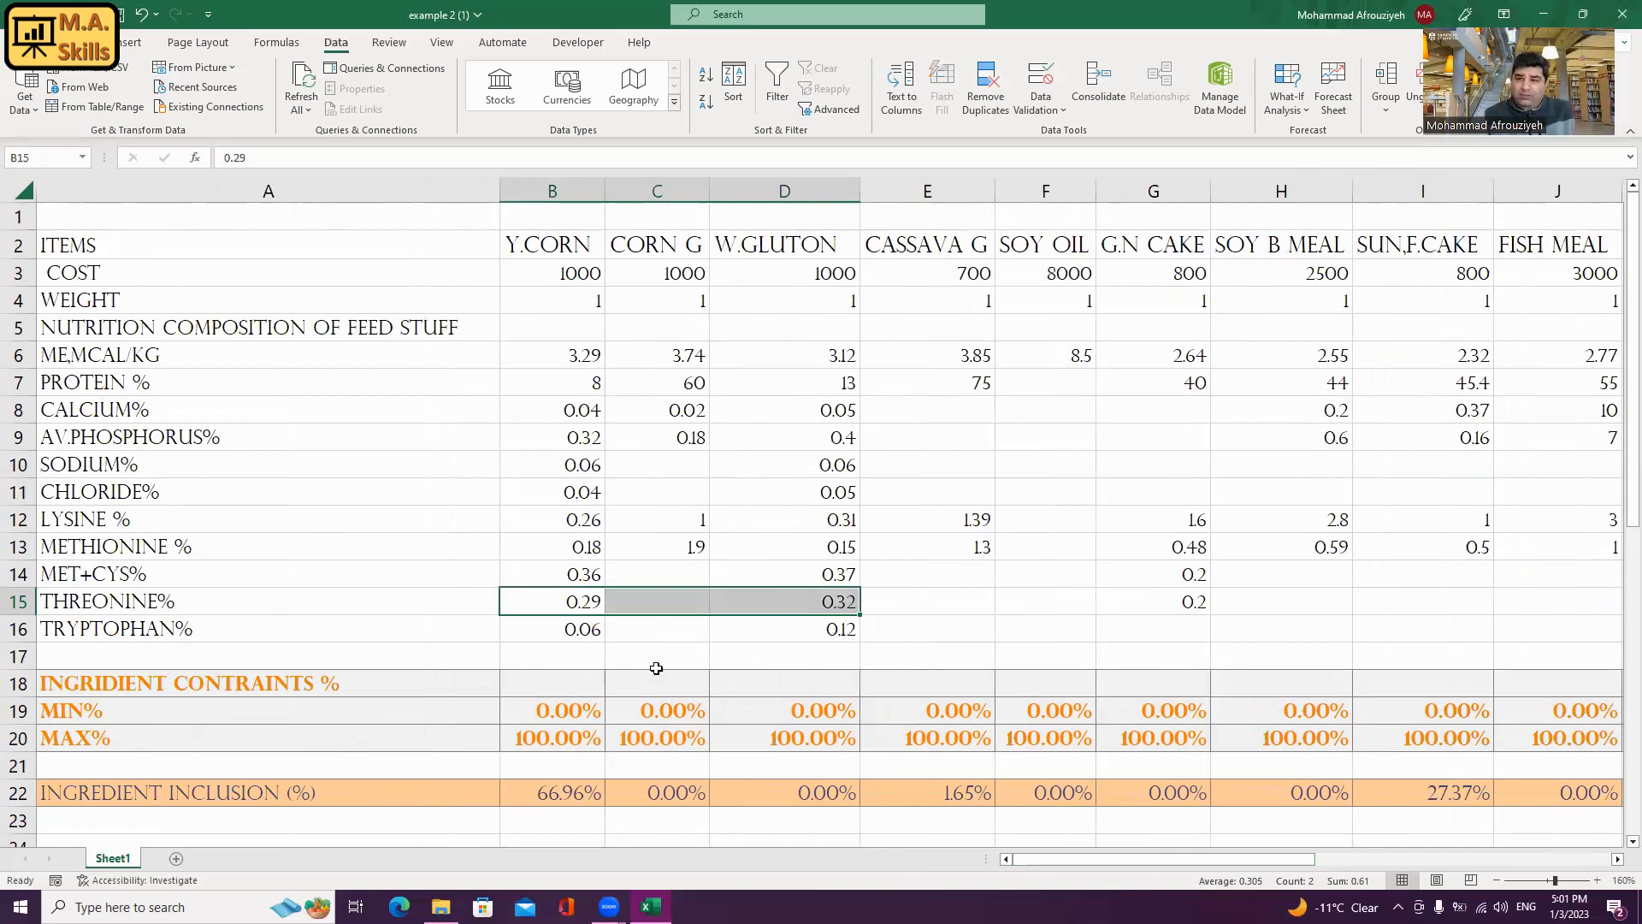
left_click_drag(1068, 861, 1235, 606)
left_click(1242, 604)
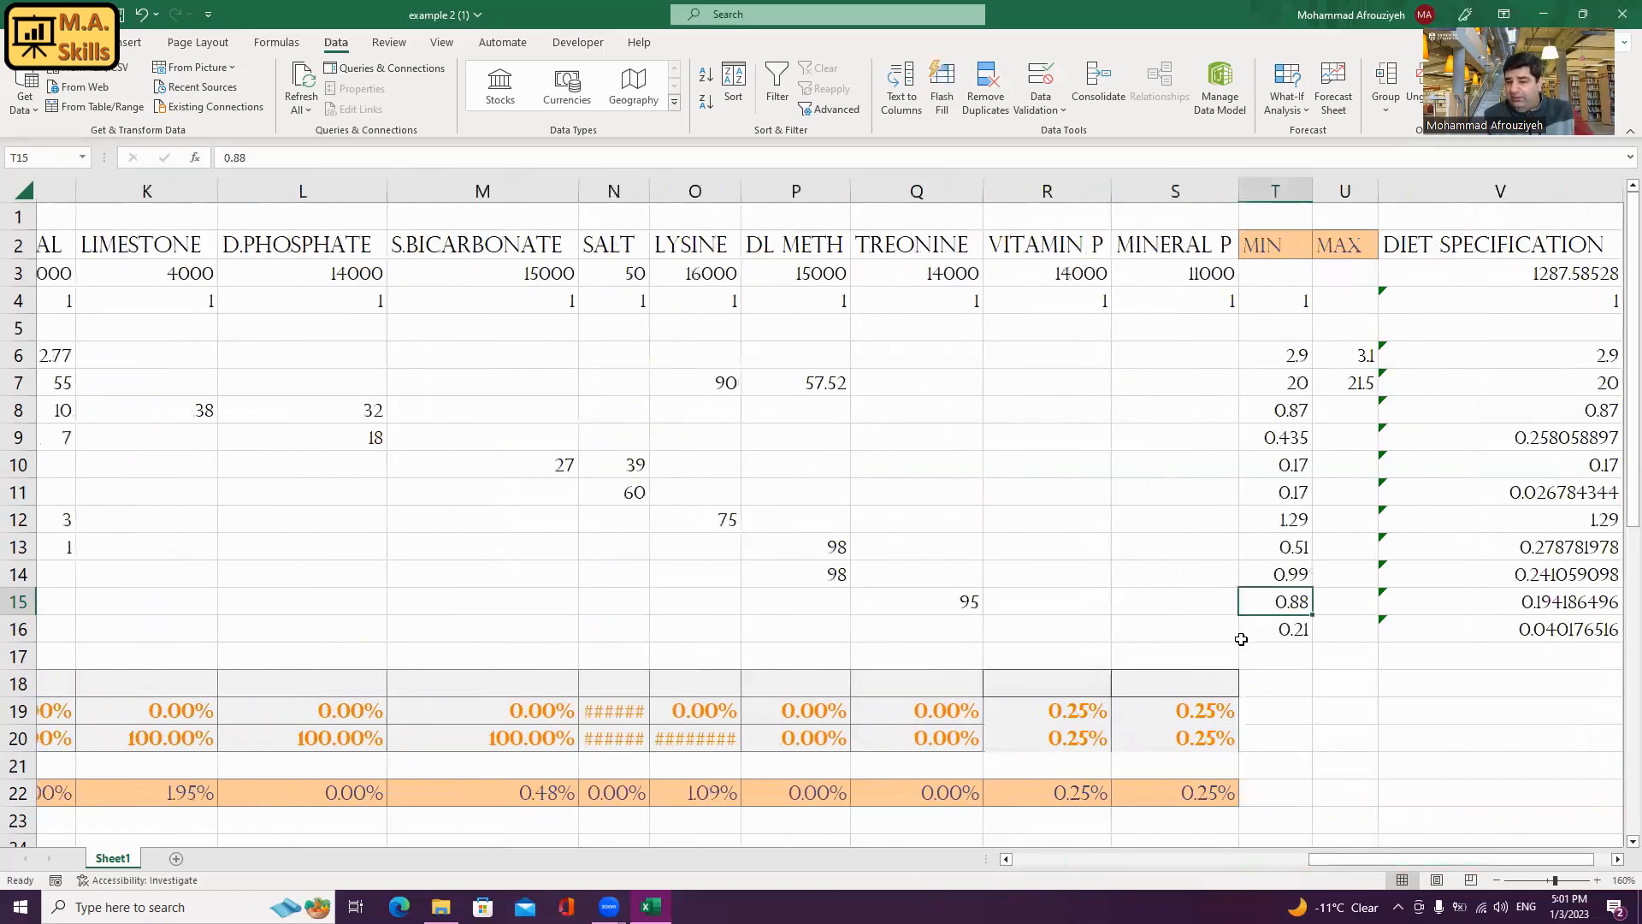
left_click(914, 601)
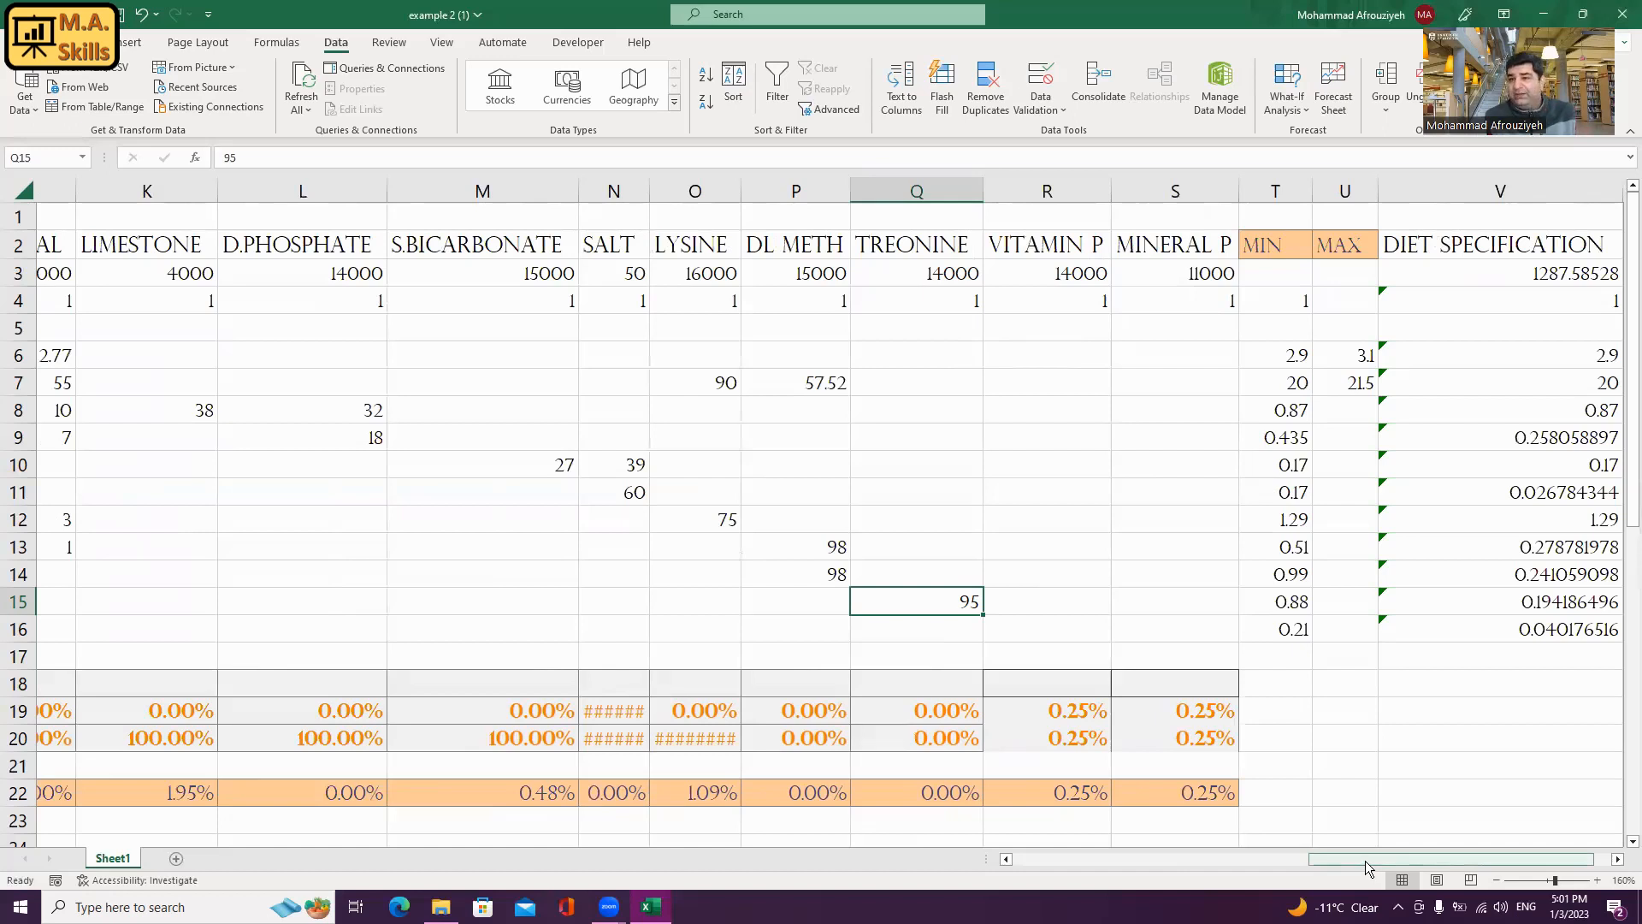
- Compare the tryptophan content of Y.Corn and W.Gluton in row 16 with the diet's minimum tryptophan requirement
left_click_drag(1361, 857, 1044, 857)
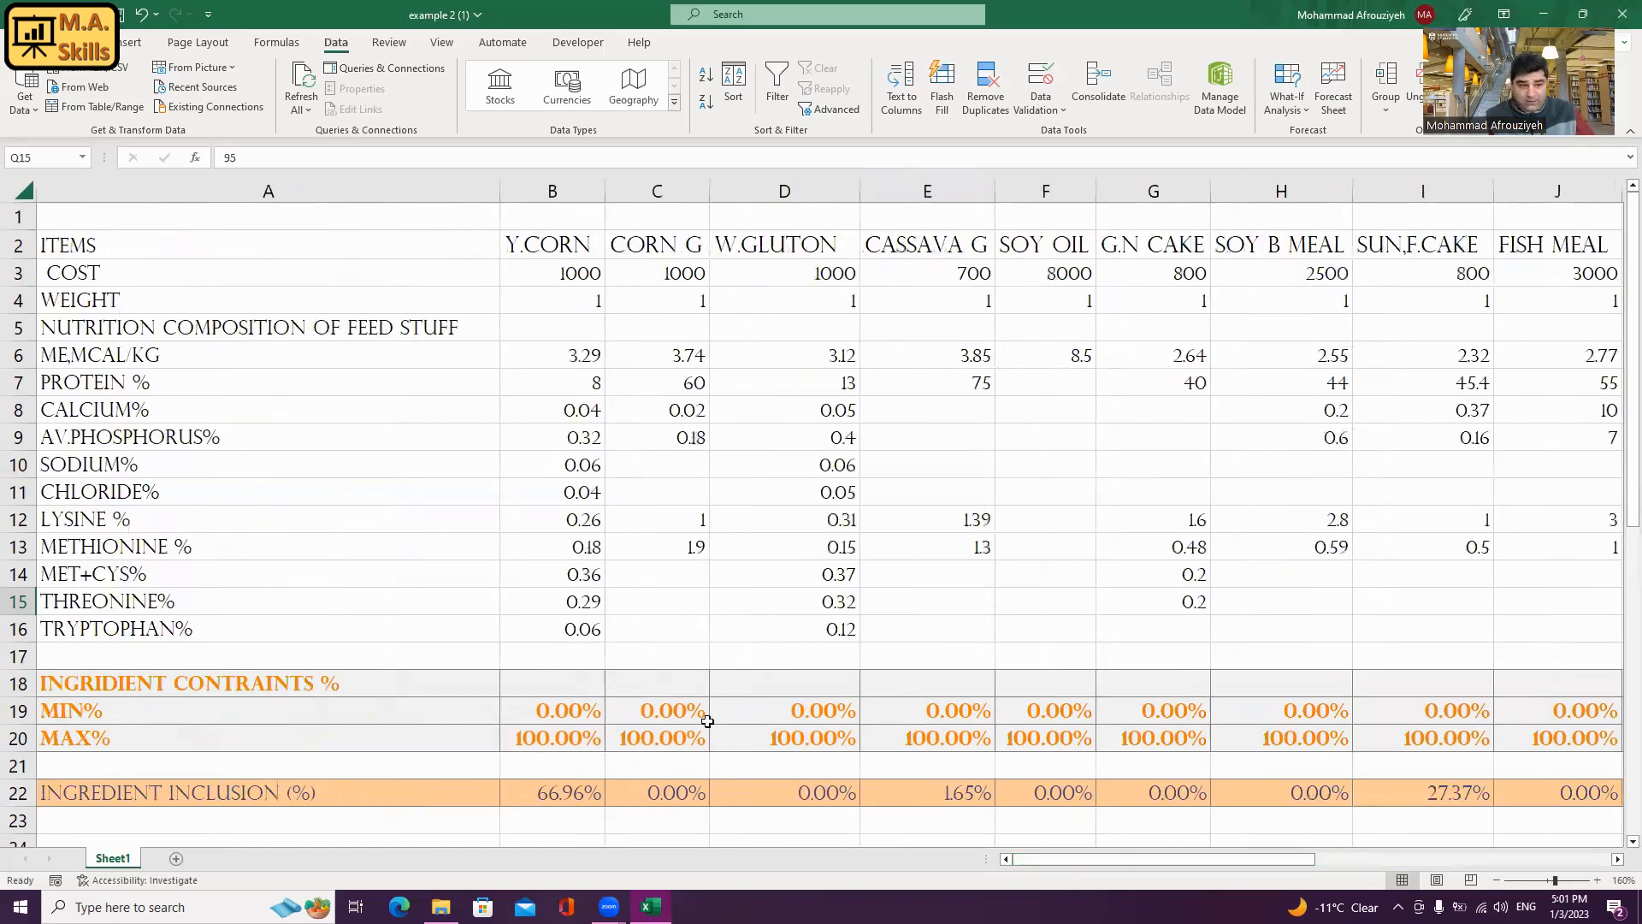
left_click(231, 631)
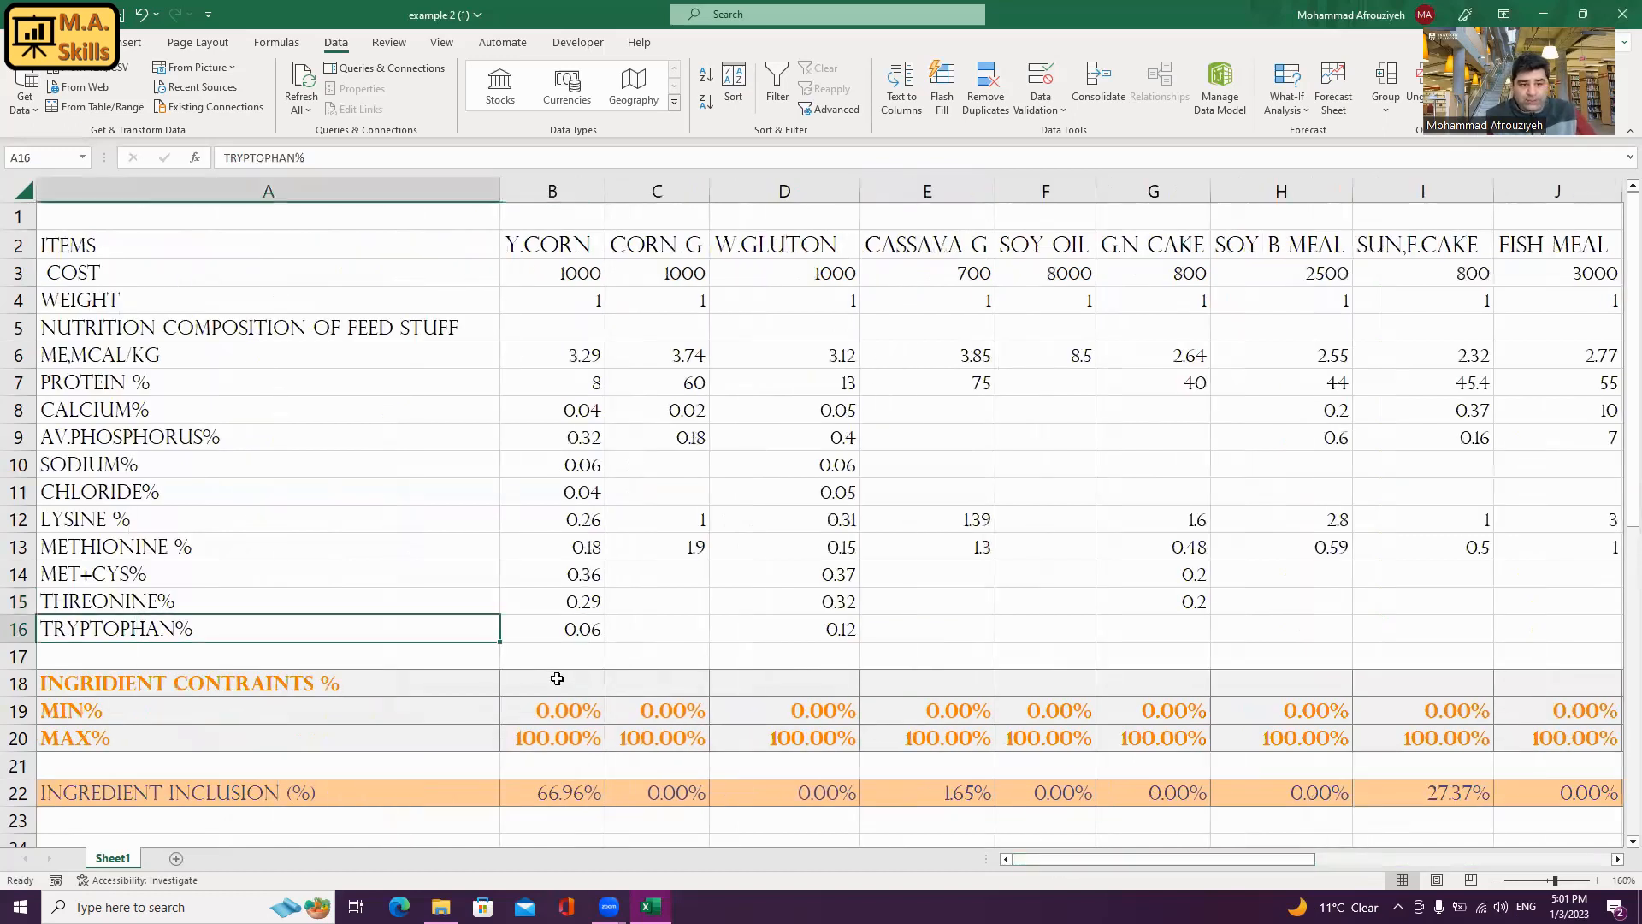
left_click(584, 631)
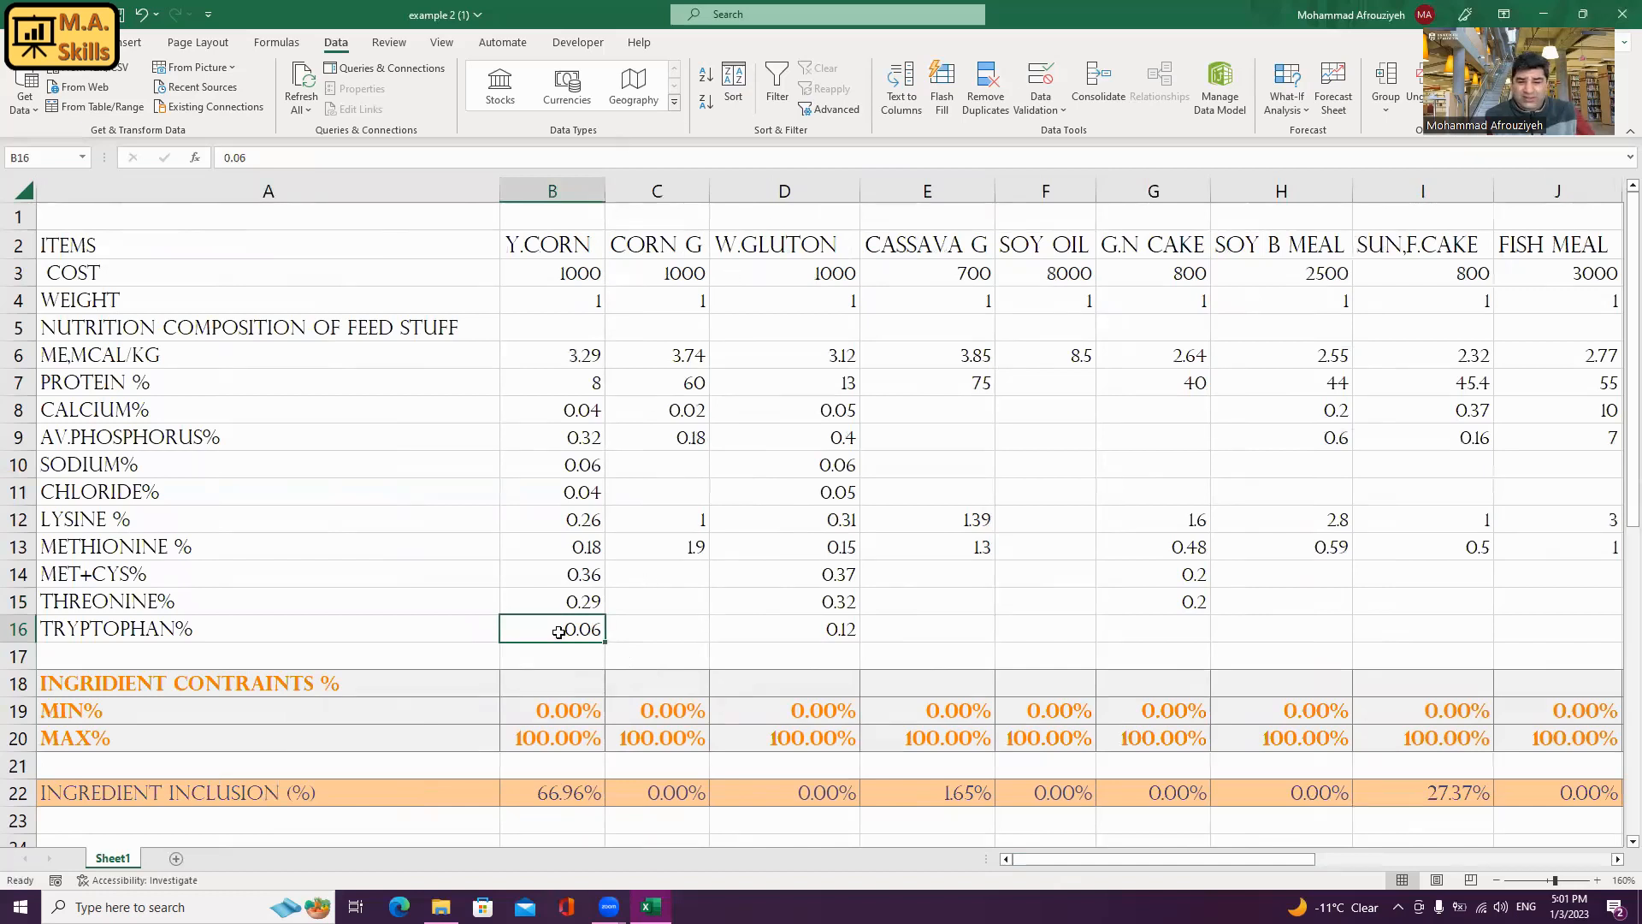
left_click(816, 633)
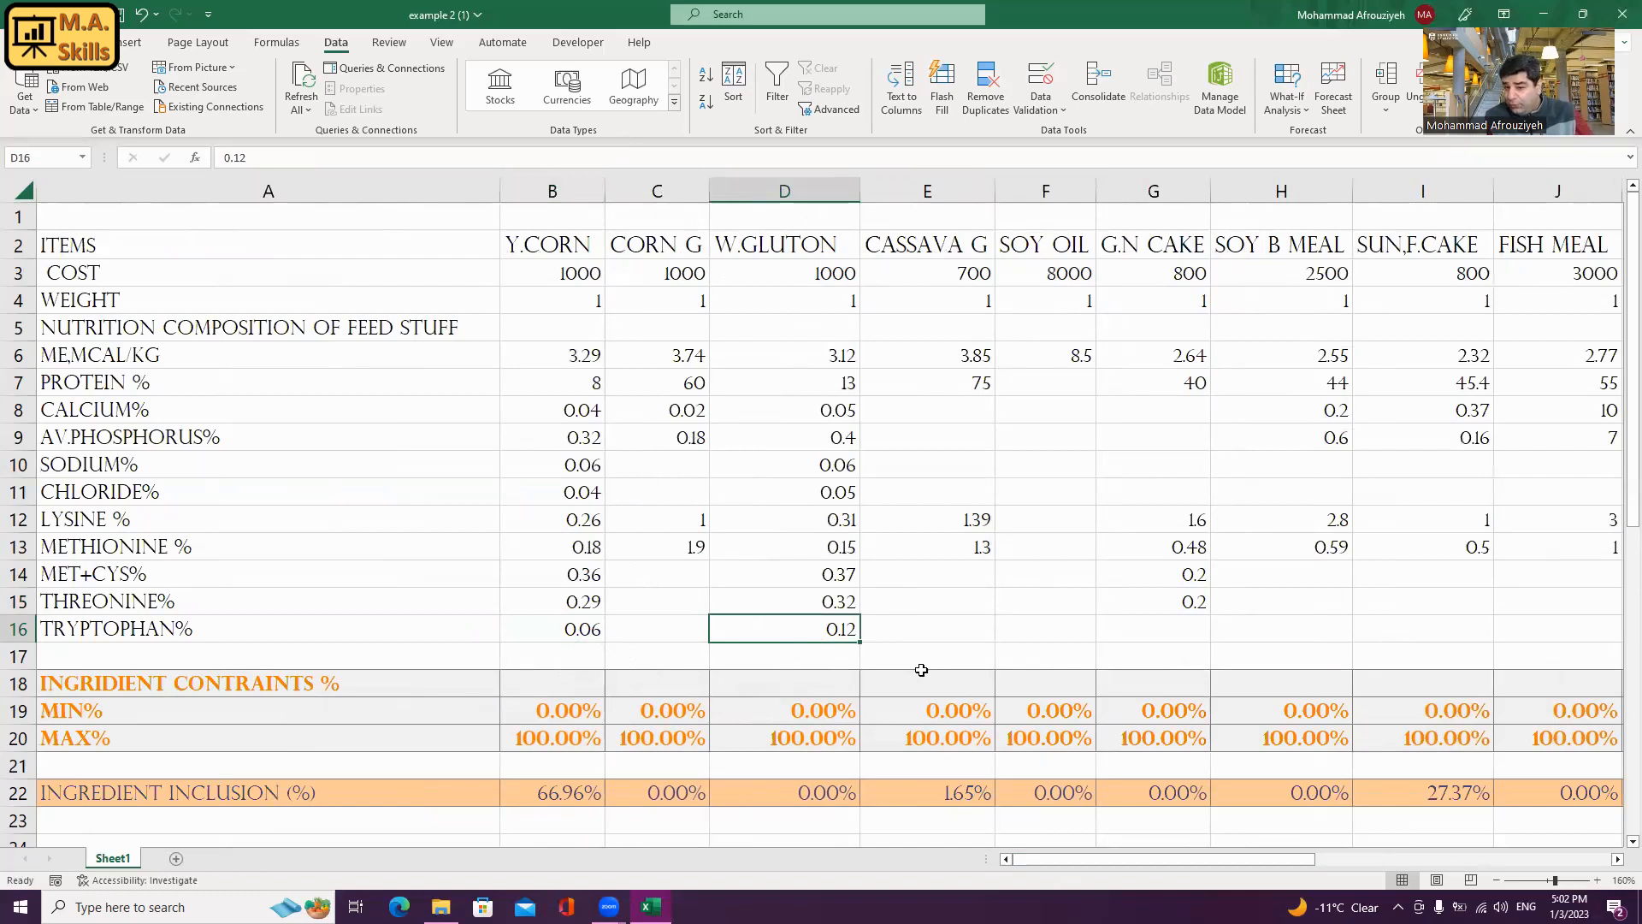
left_click_drag(1062, 857, 1172, 855)
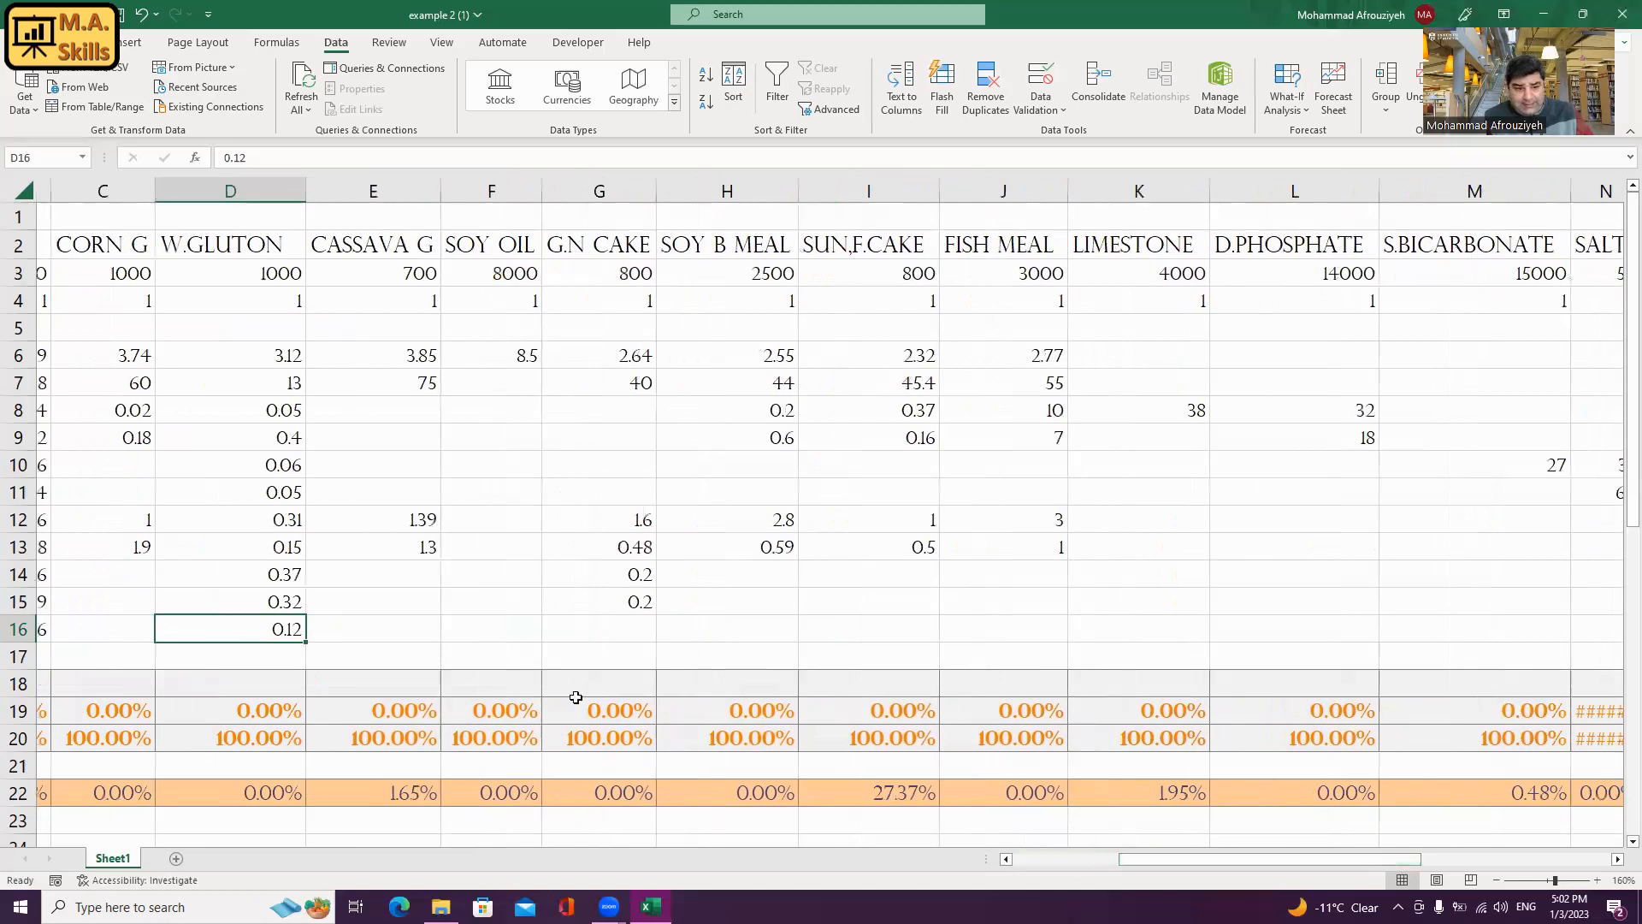
left_click_drag(1190, 857, 1406, 858)
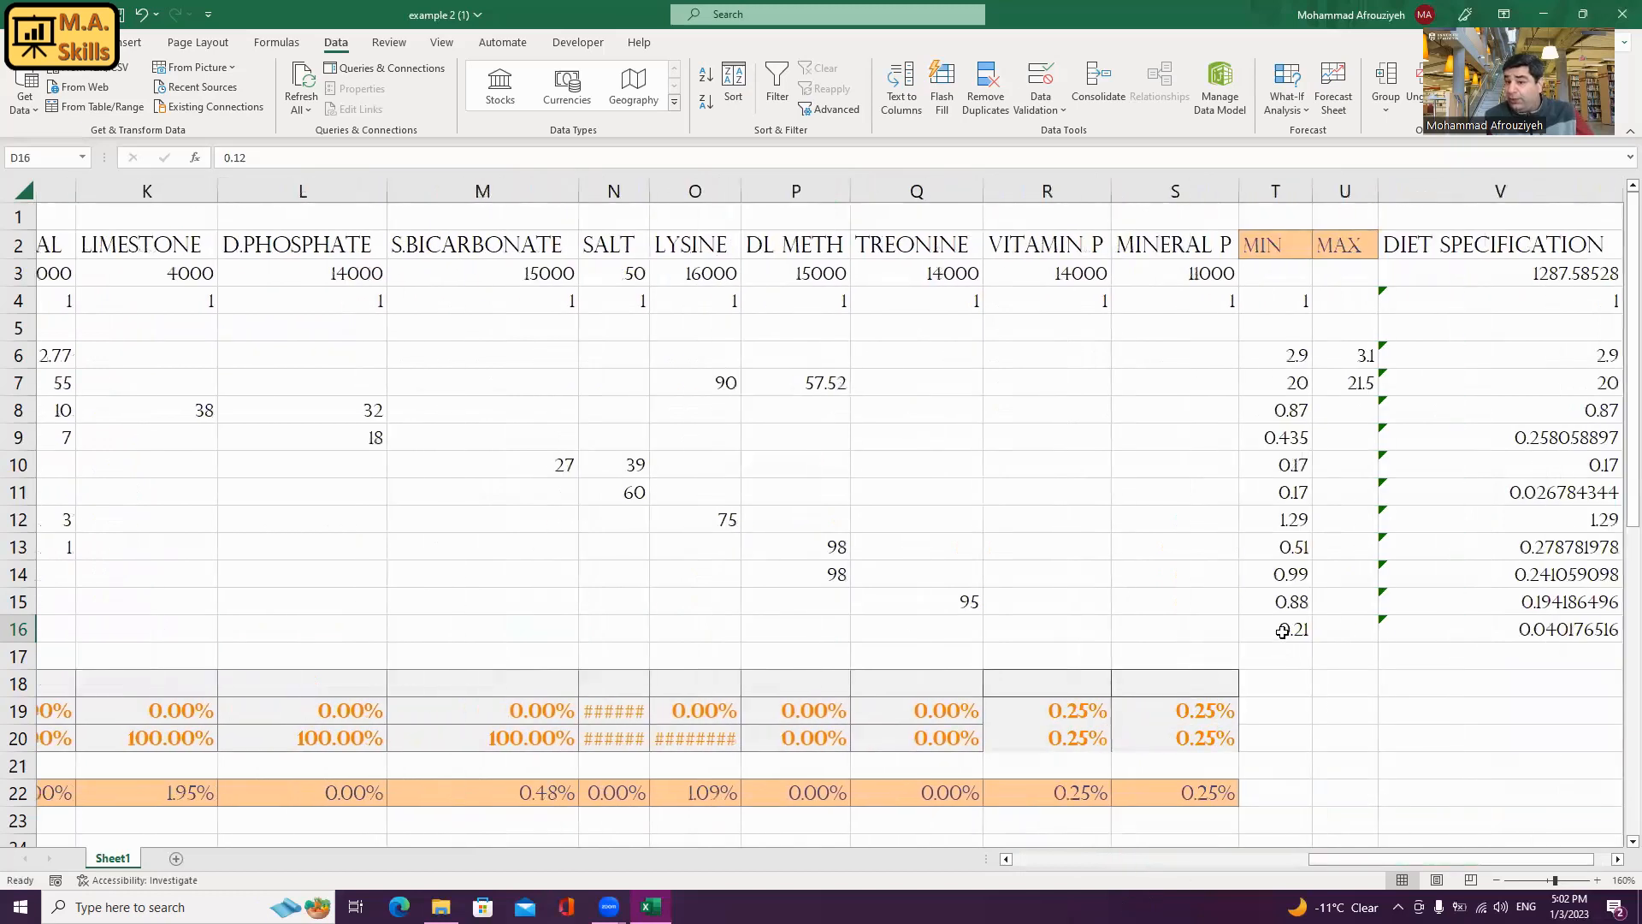
left_click(1283, 629)
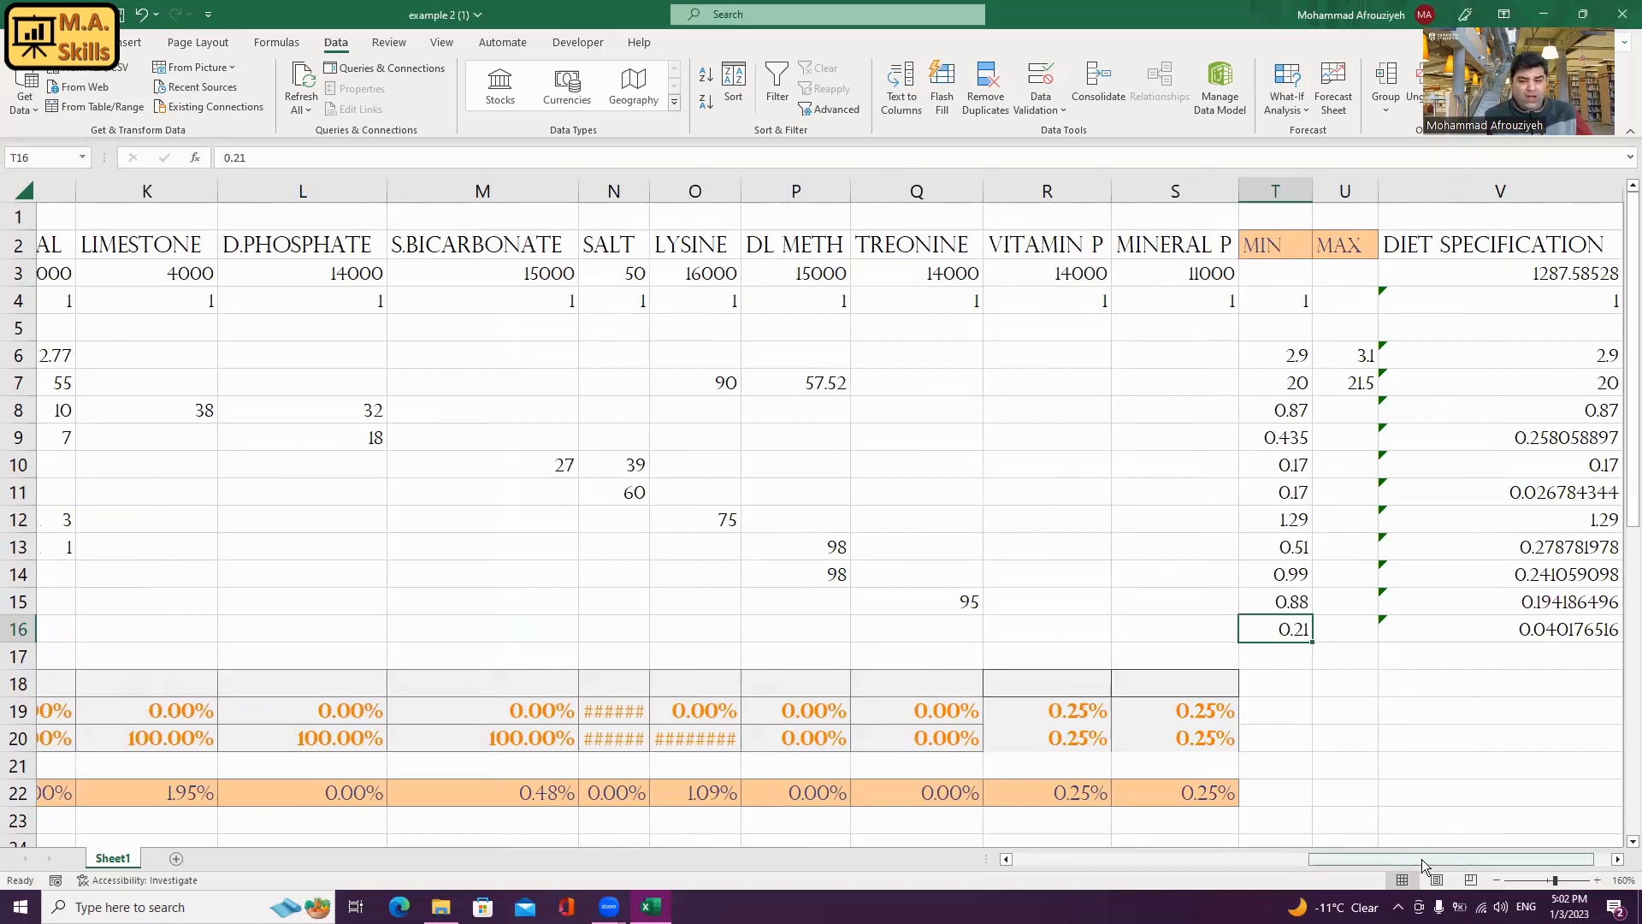
left_click_drag(1418, 858, 1090, 868)
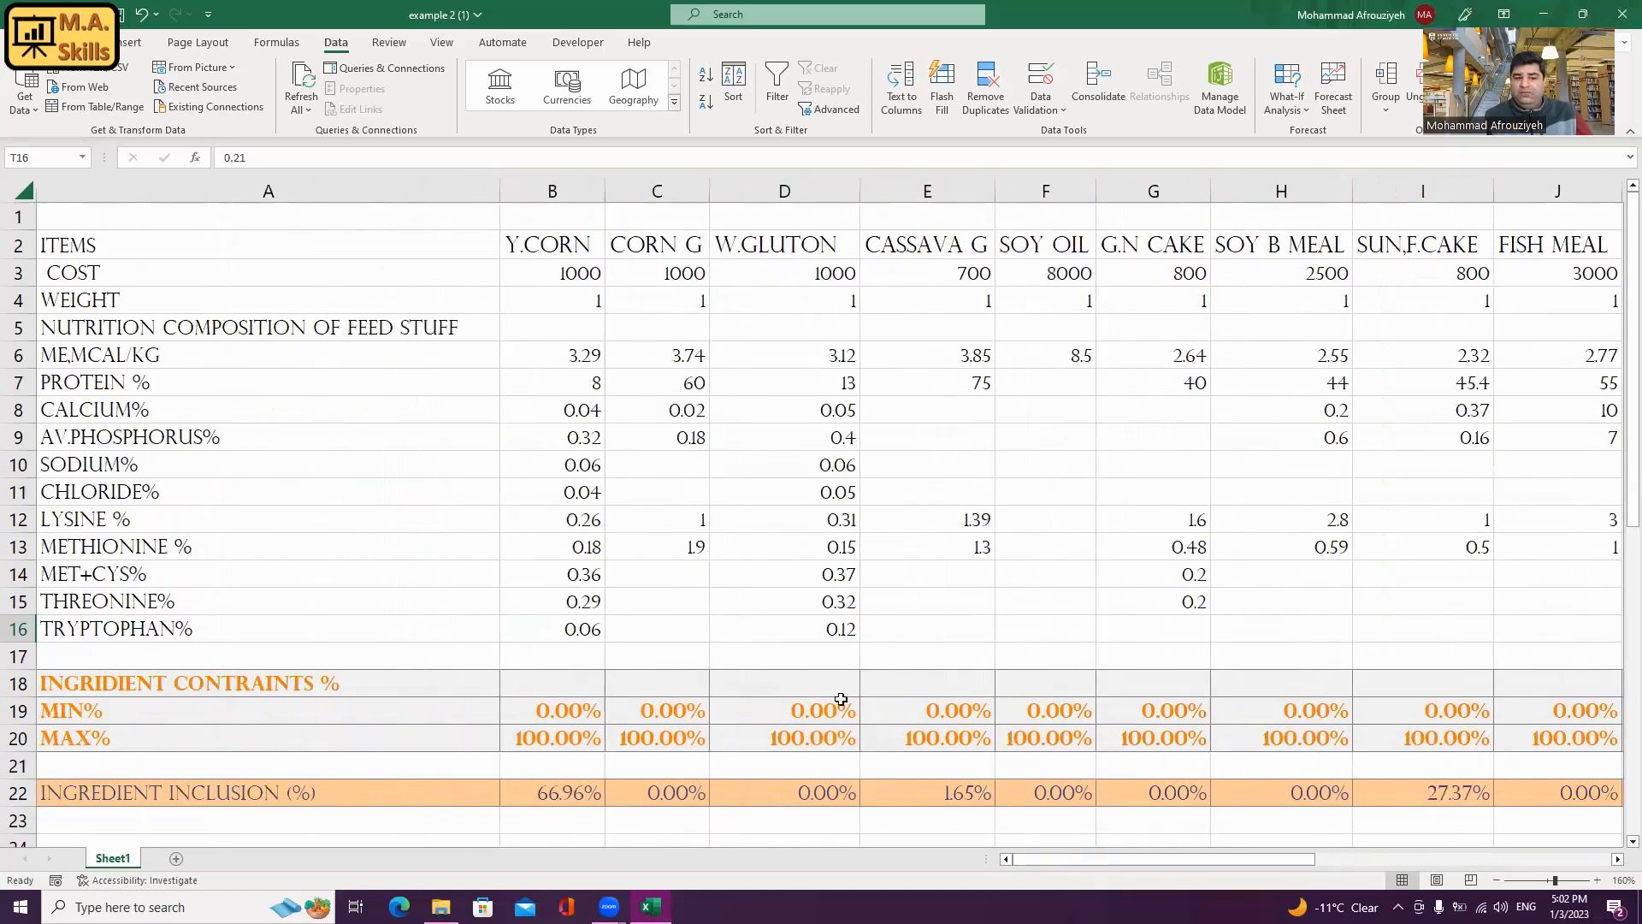
left_click(784, 631)
left_click_drag(731, 629, 587, 631)
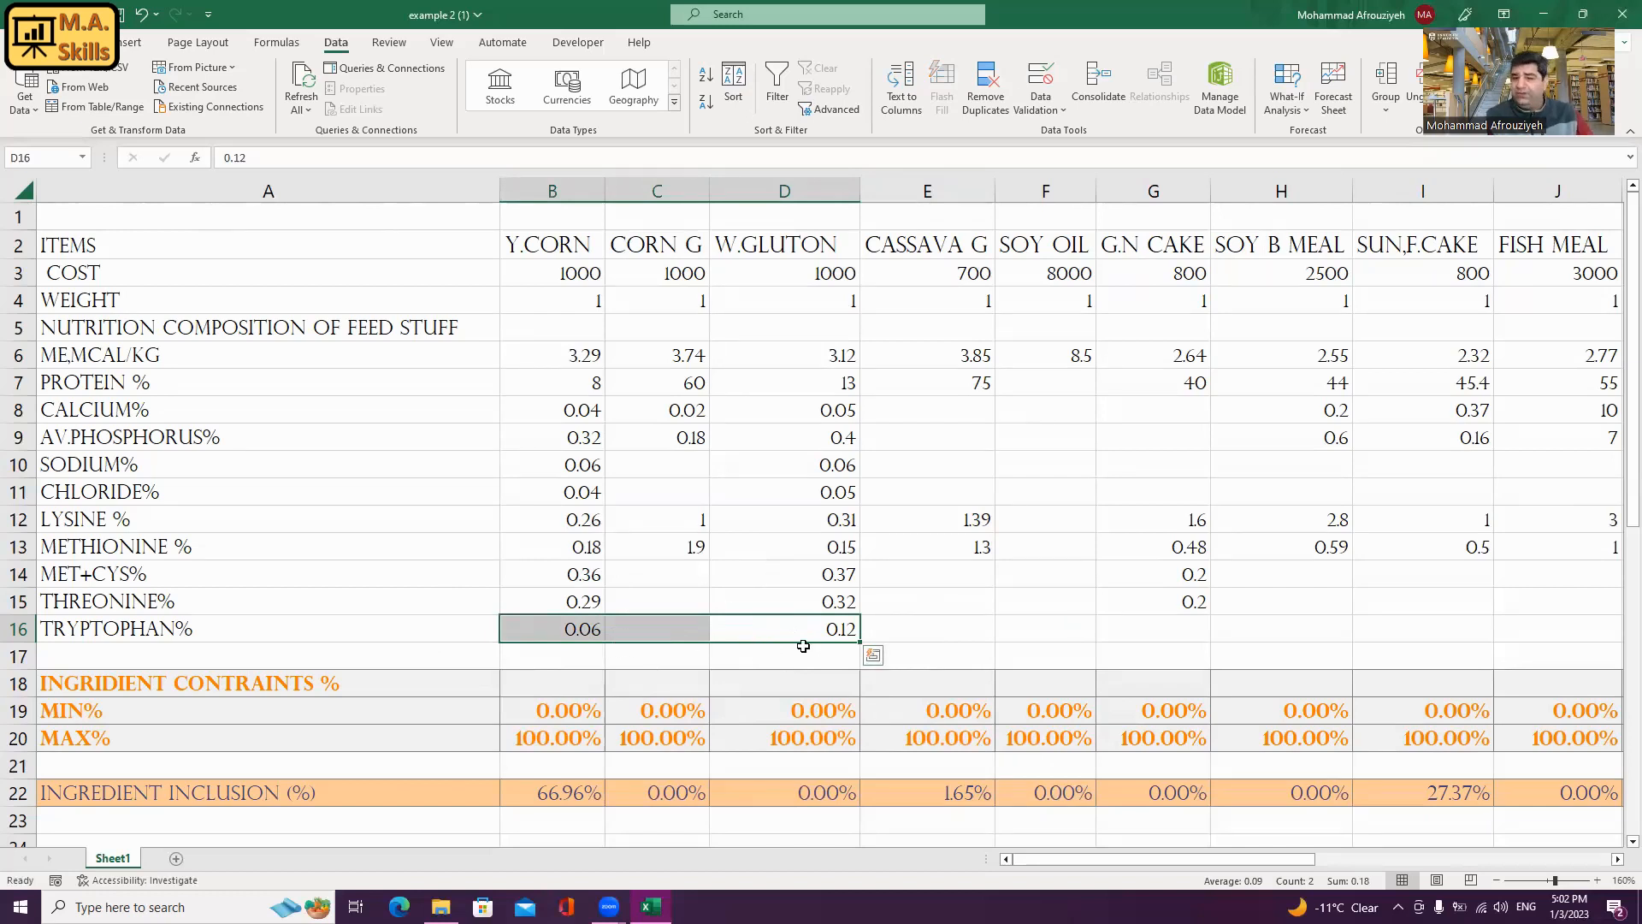
left_click_drag(1186, 861, 1484, 847)
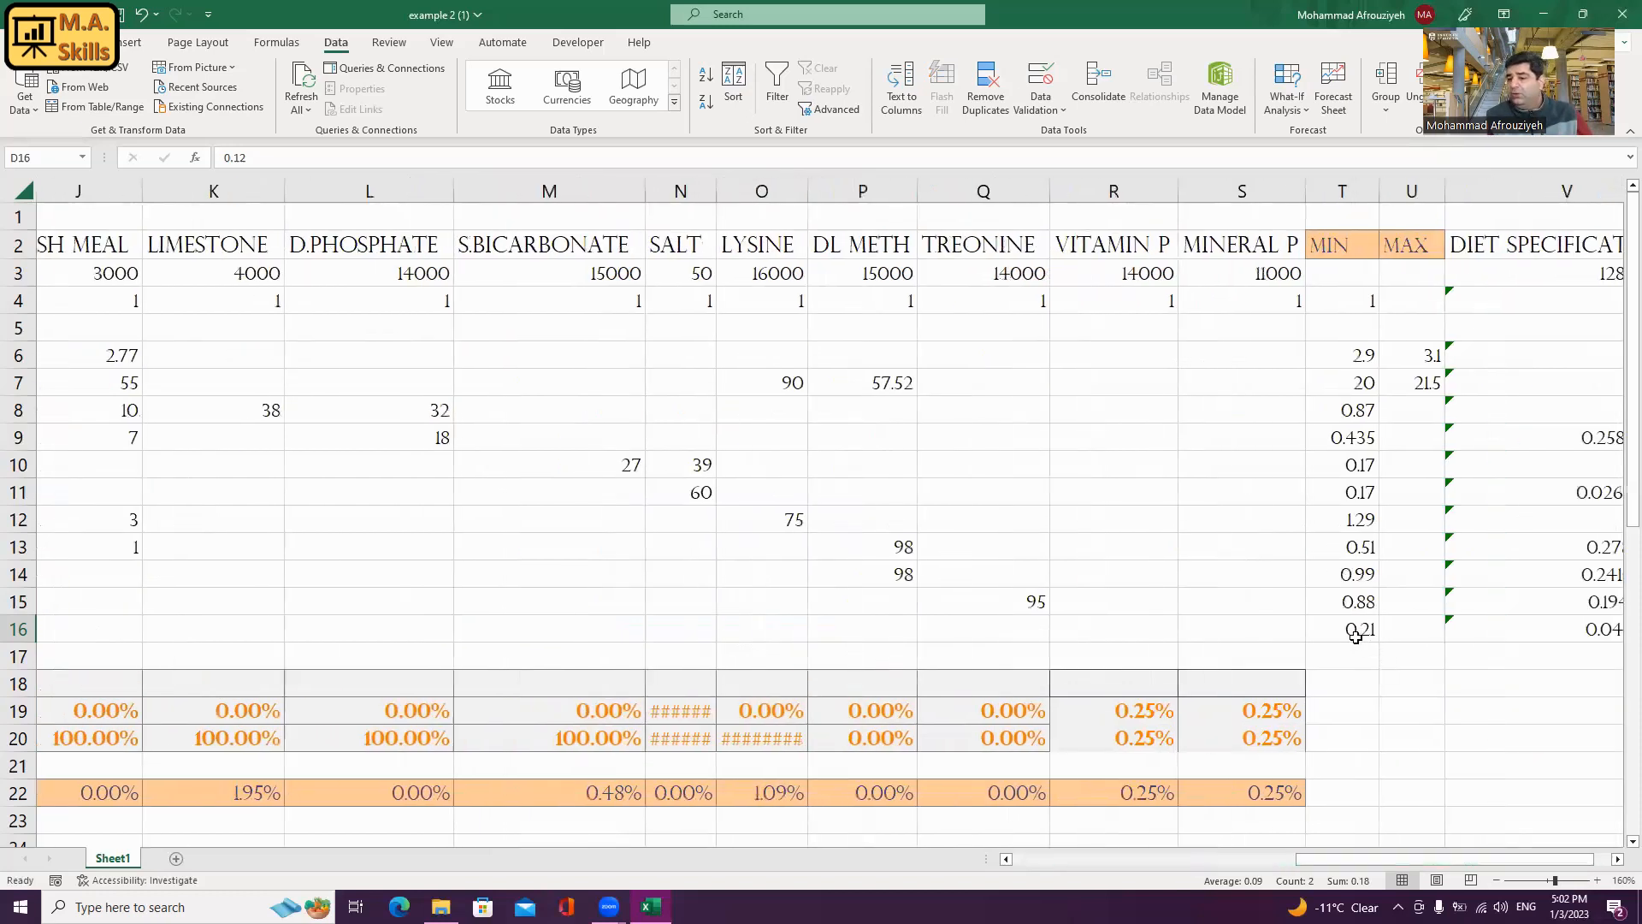